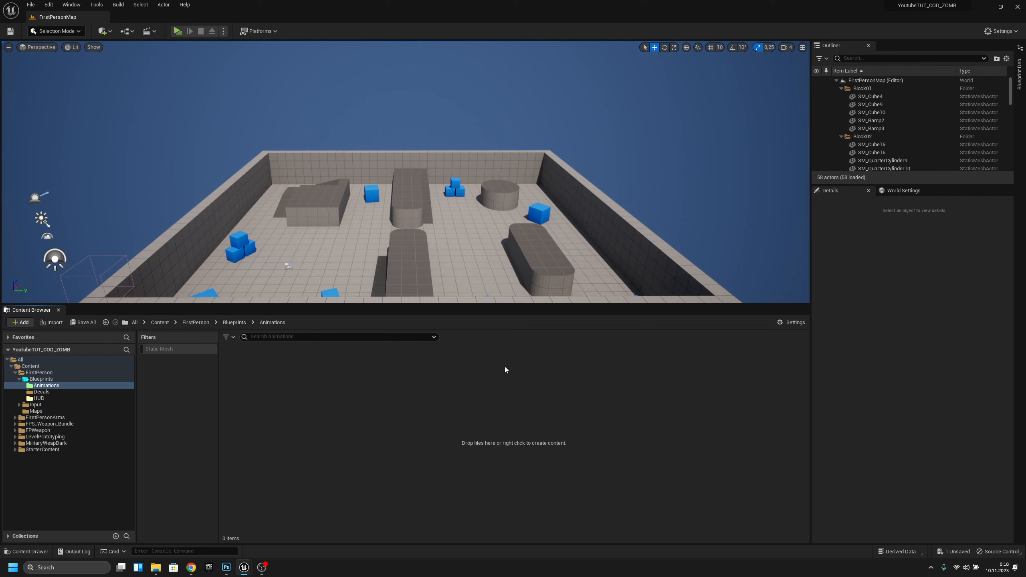
- View the AR4_Idle, AR4_Jog and AR4_Static FBX files in the BaseAnims Google Drive folder, and return to Unreal Editor
{"action": "left_click", "coordinate": [188, 569]}
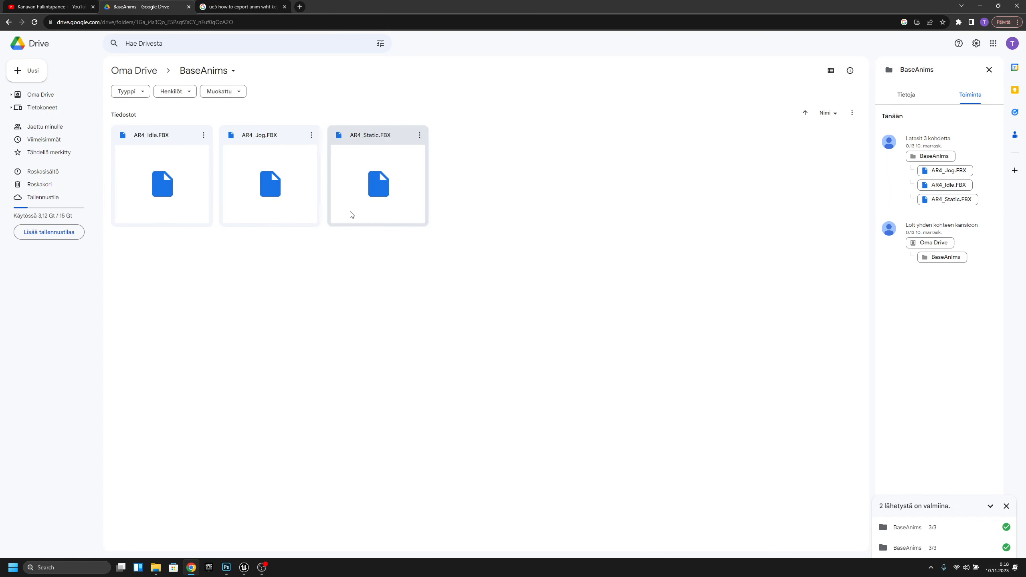
{"action": "left_click", "coordinate": [367, 193]}
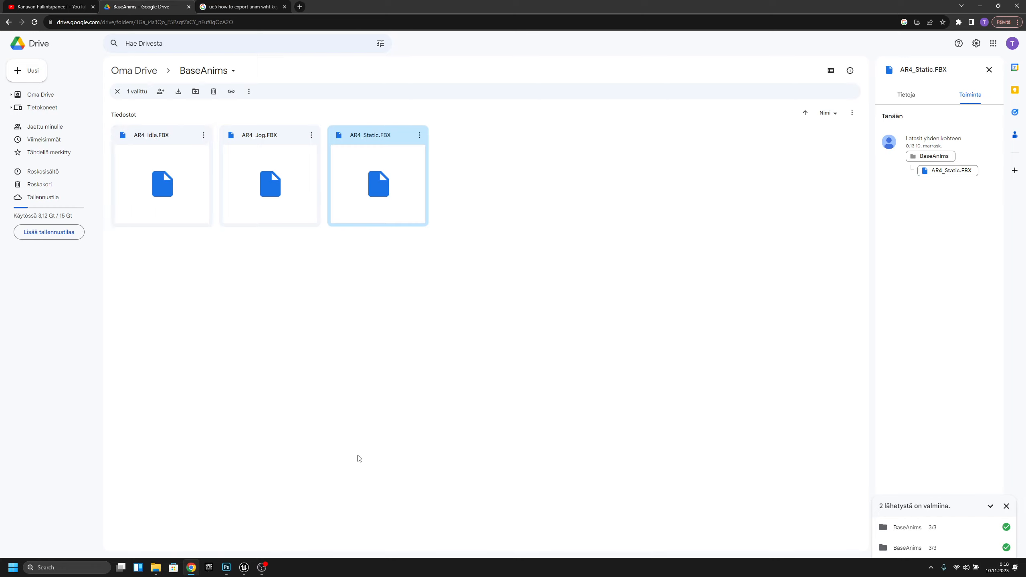
{"action": "left_click", "coordinate": [263, 568]}
{"action": "mouse_move", "coordinate": [246, 569]}
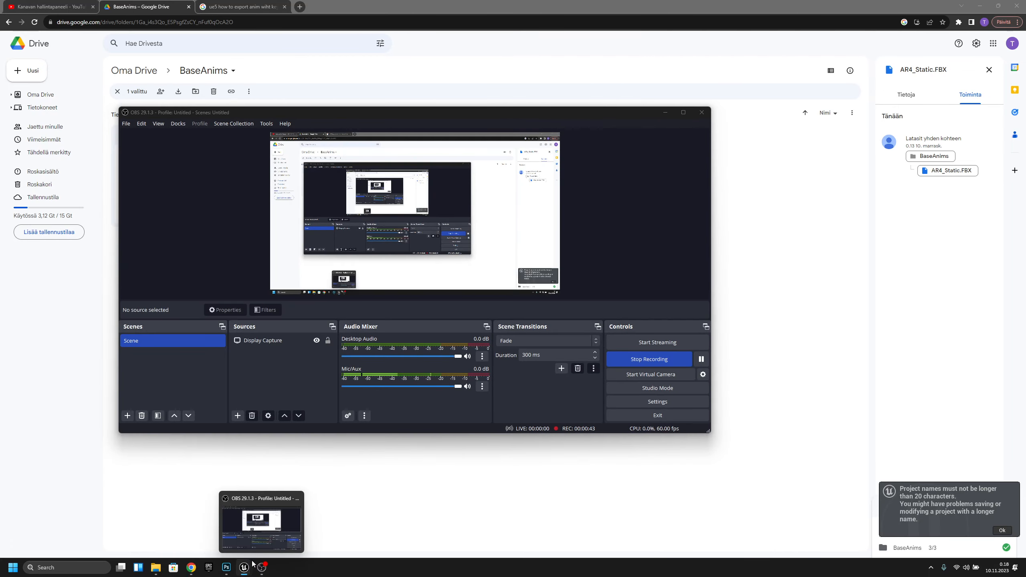
{"action": "left_click", "coordinate": [228, 533]}
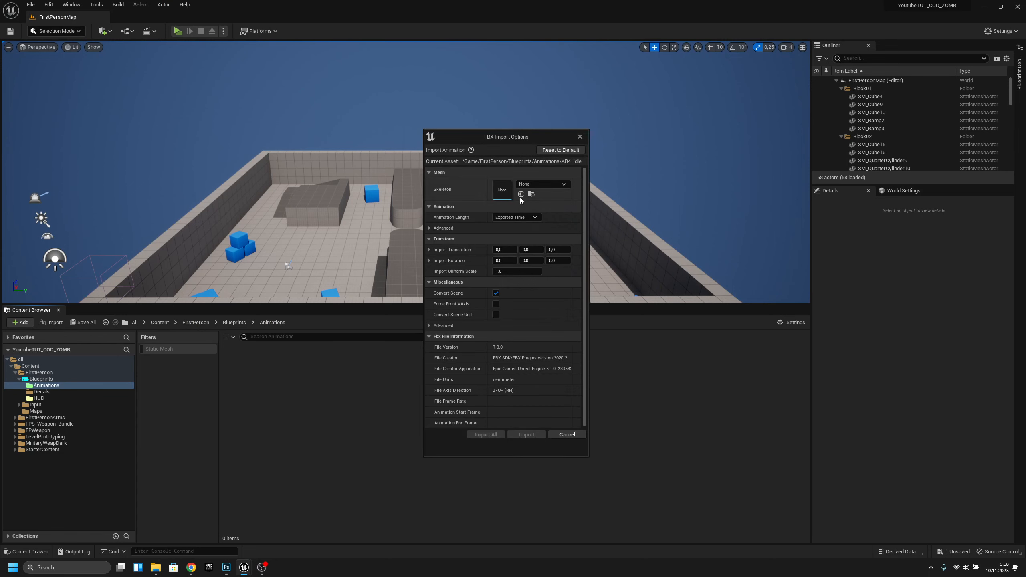
- Import all the AR4 FBX animations into the Animations folder using SK_Mannequin_Arms_Skeleton as their skeleton
{"action": "left_click", "coordinate": [542, 182]}
{"action": "scroll", "coordinate": [565, 282], "scroll_direction": "down", "scroll_amount": 8}
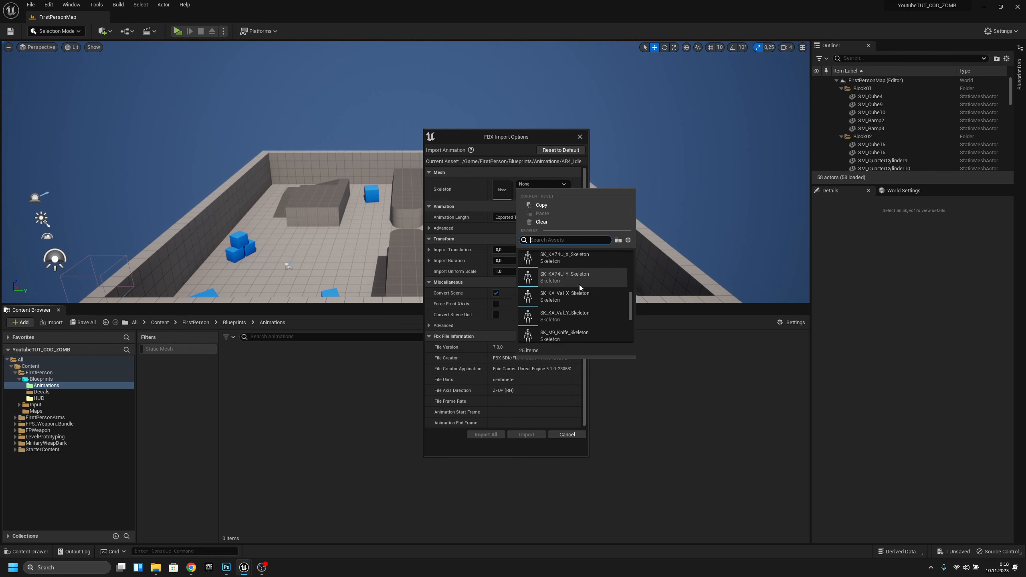
{"action": "scroll", "coordinate": [578, 291], "scroll_direction": "up", "scroll_amount": 4}
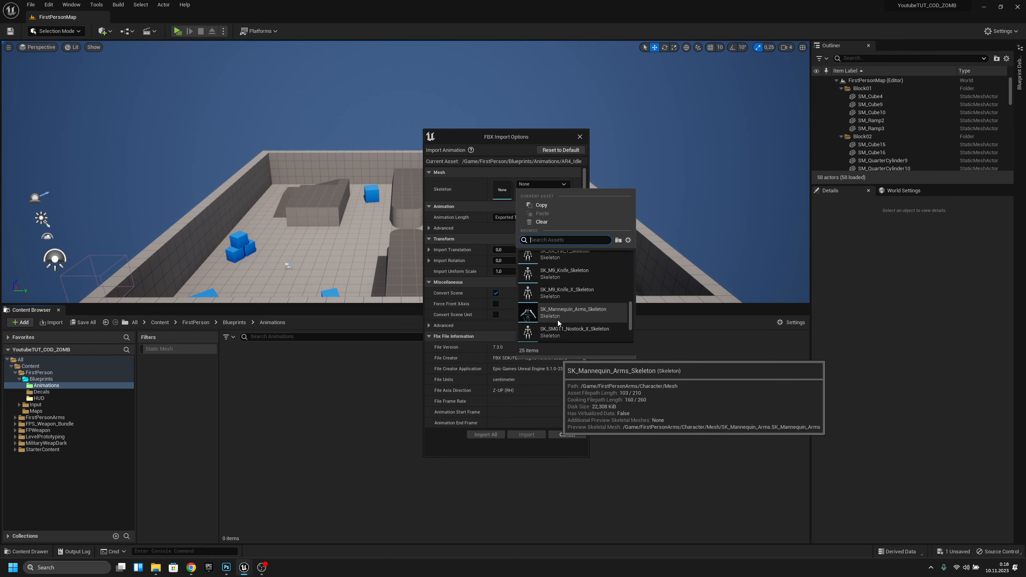
{"action": "left_click", "coordinate": [590, 315]}
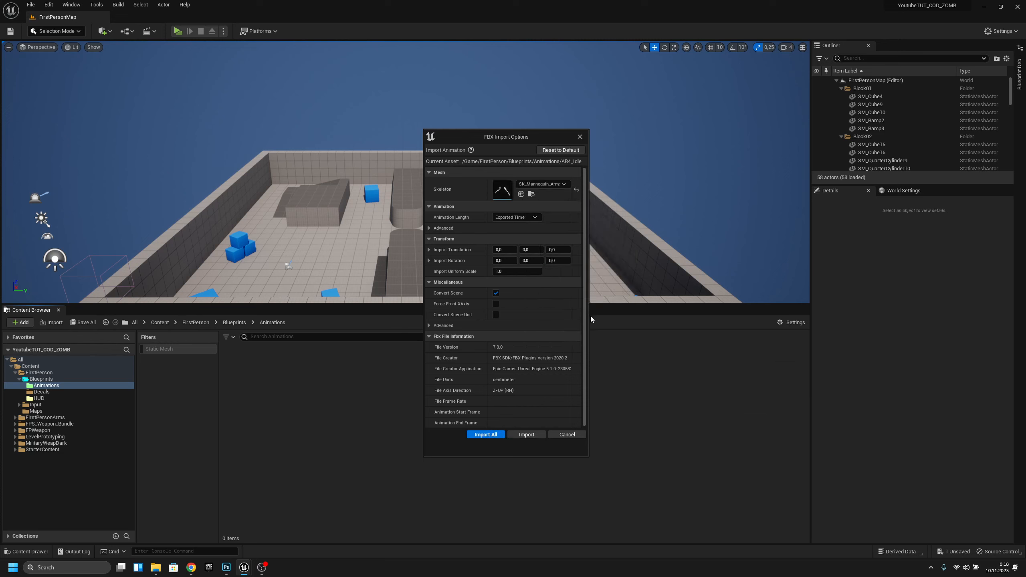
{"action": "left_click", "coordinate": [485, 434]}
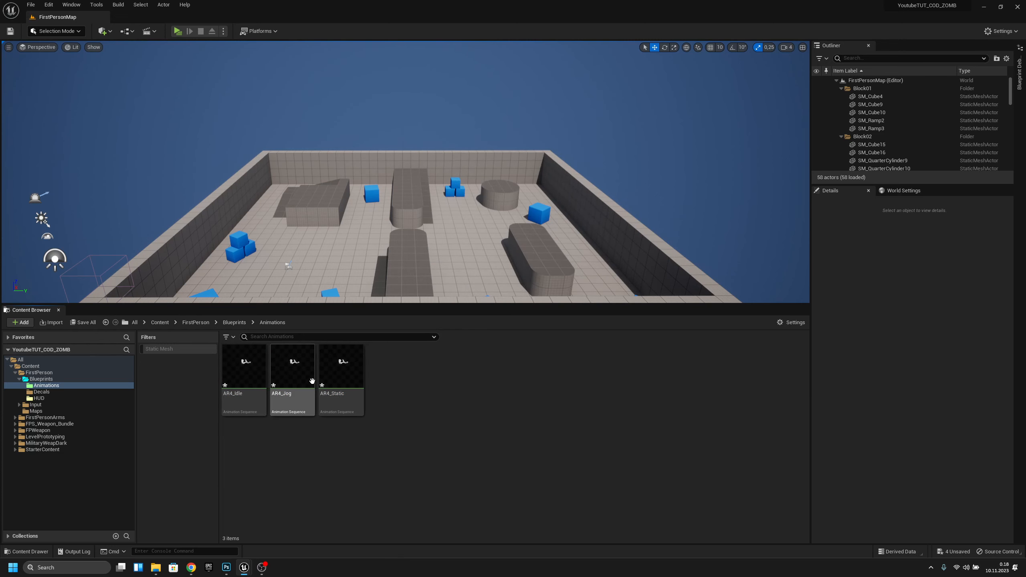
- Preview the imported AR4_Jog and AR4_Idle animation sequences, closing each one after viewing
{"action": "double_click", "coordinate": [295, 373]}
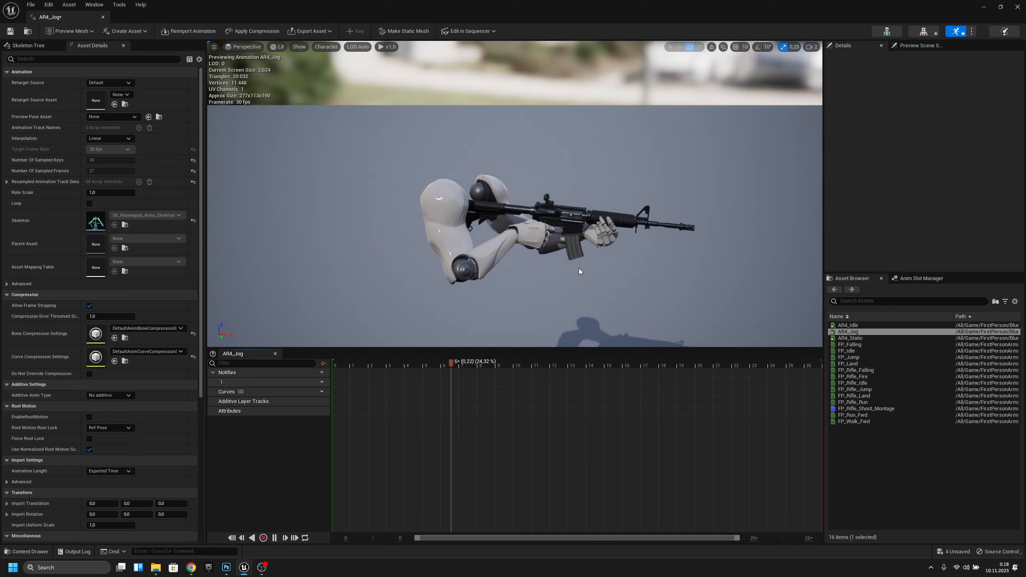
{"action": "left_click", "coordinate": [103, 18]}
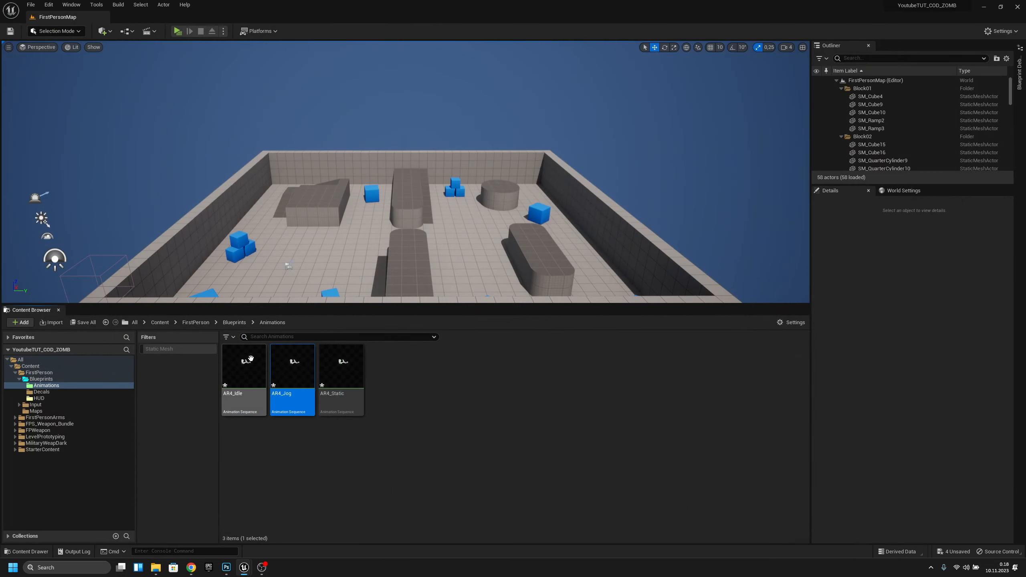
{"action": "double_click", "coordinate": [250, 371]}
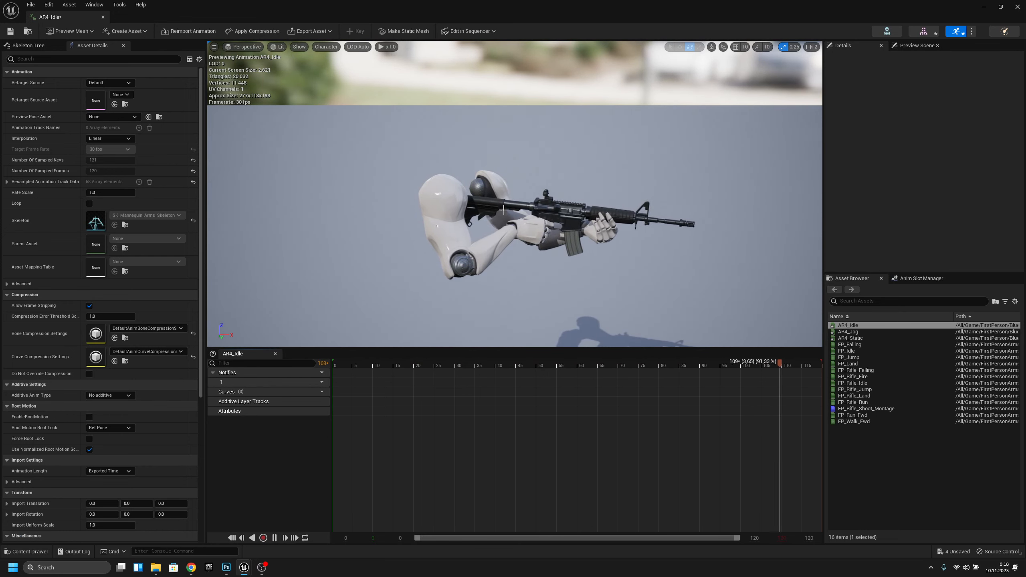
{"action": "left_click", "coordinate": [103, 16]}
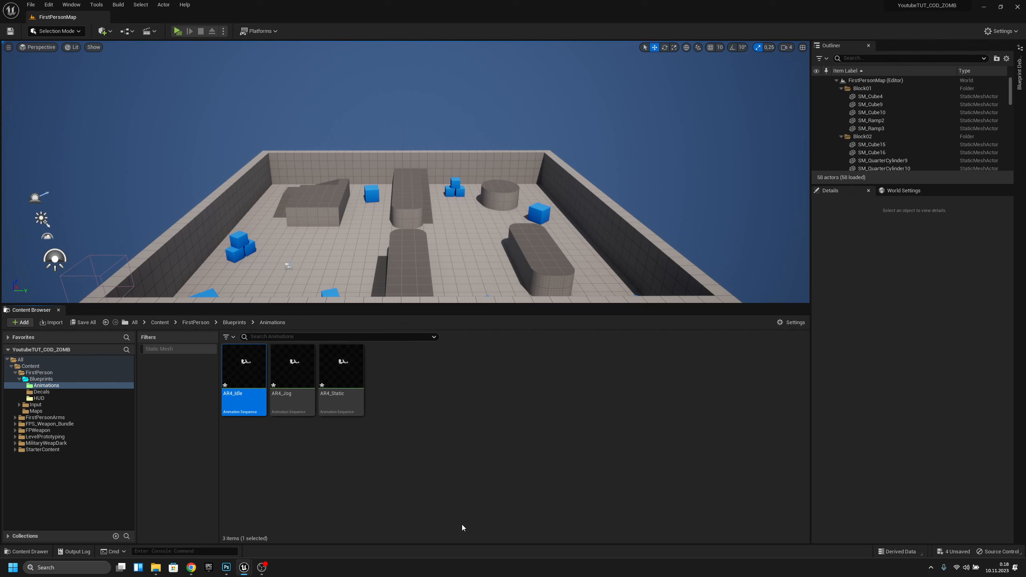
- Create an Animation Blueprint for SK_Mannequin_Arms_Skeleton in the Animations folder and name it ABP_FPS_Player
{"action": "right_click", "coordinate": [413, 391]}
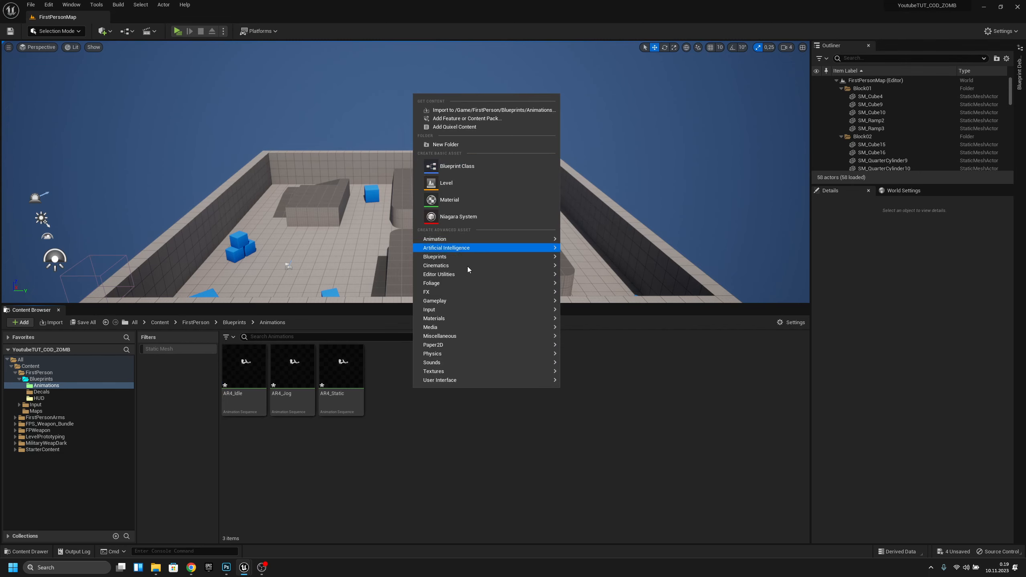
{"action": "mouse_move", "coordinate": [455, 243]}
{"action": "left_click", "coordinate": [608, 262]}
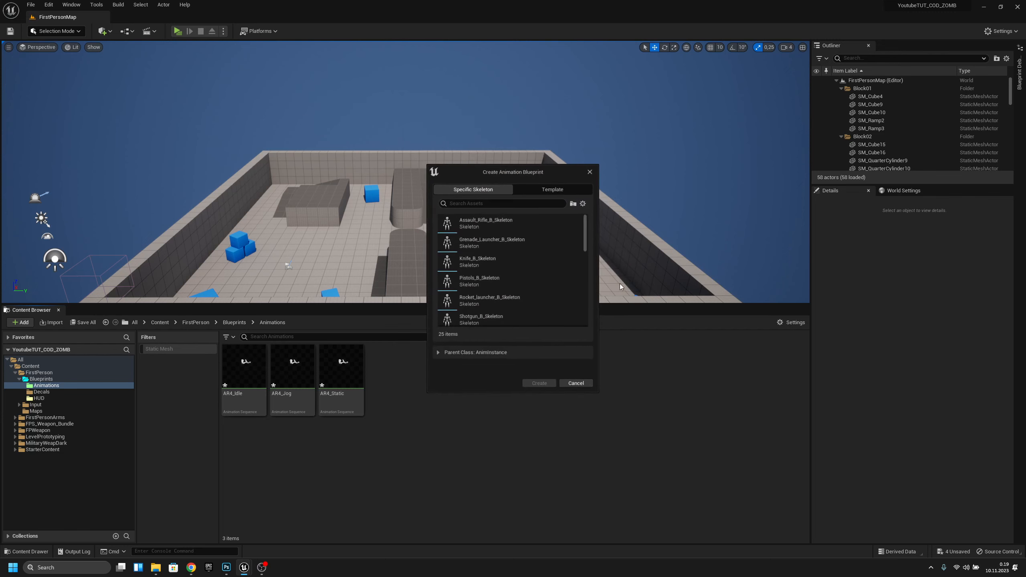
{"action": "scroll", "coordinate": [518, 273], "scroll_direction": "down", "scroll_amount": 2}
{"action": "scroll", "coordinate": [518, 273], "scroll_direction": "down", "scroll_amount": 5}
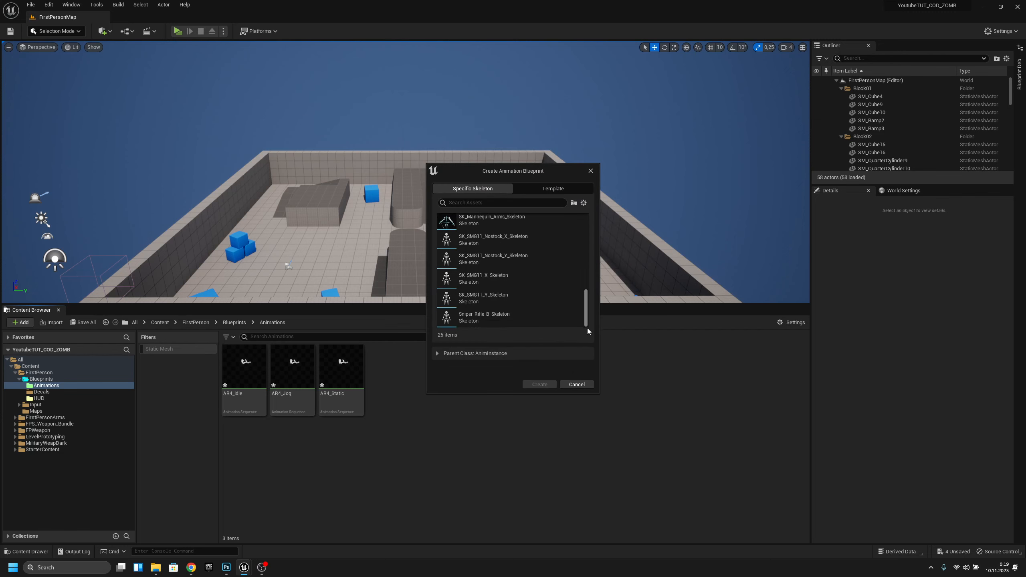
{"action": "left_click", "coordinate": [478, 247]}
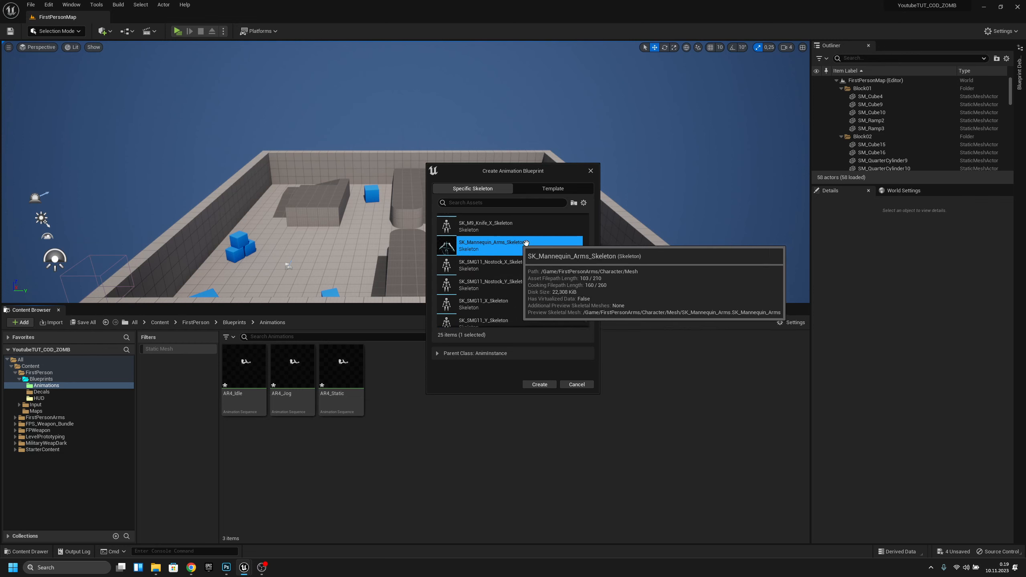
{"action": "left_click", "coordinate": [533, 384]}
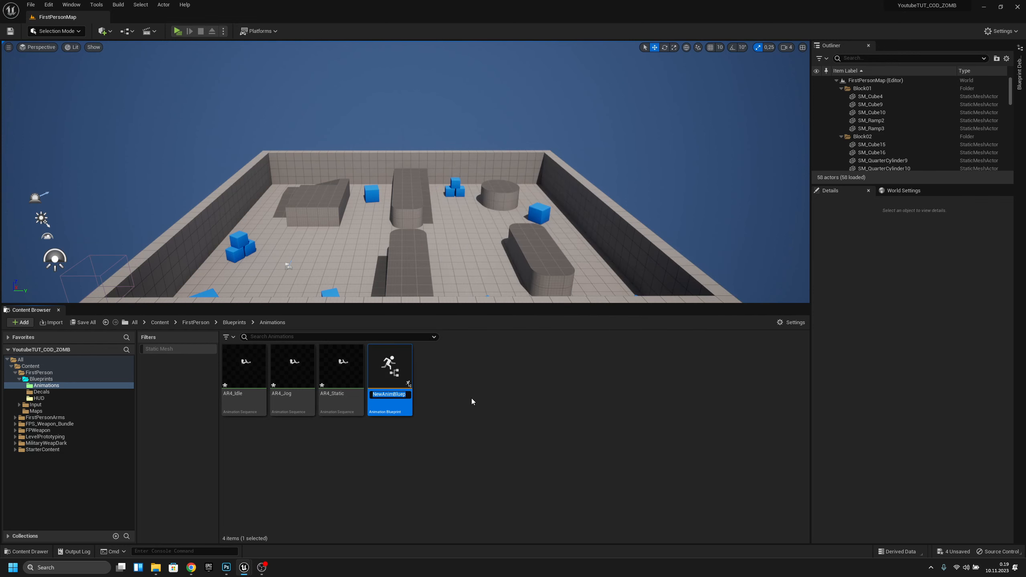
{"action": "type", "text": "ABP"}
{"action": "type", "text": "_FPS_P"}
{"action": "type", "text": "layer"}
{"action": "key", "text": "Return"}
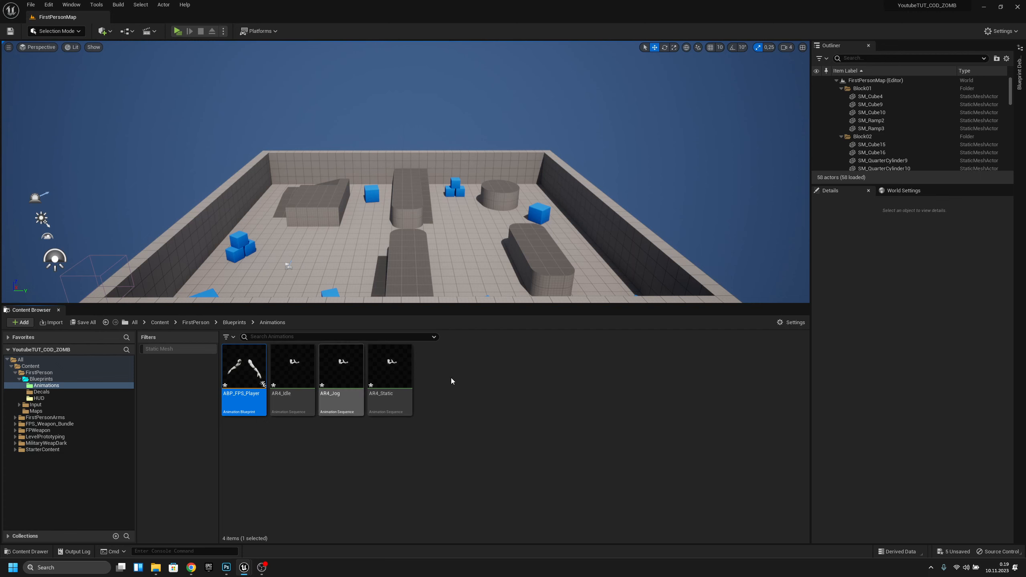
- Open ABP_FPS_Player for editing and add a new function named Casts
{"action": "mouse_move", "coordinate": [292, 417]}
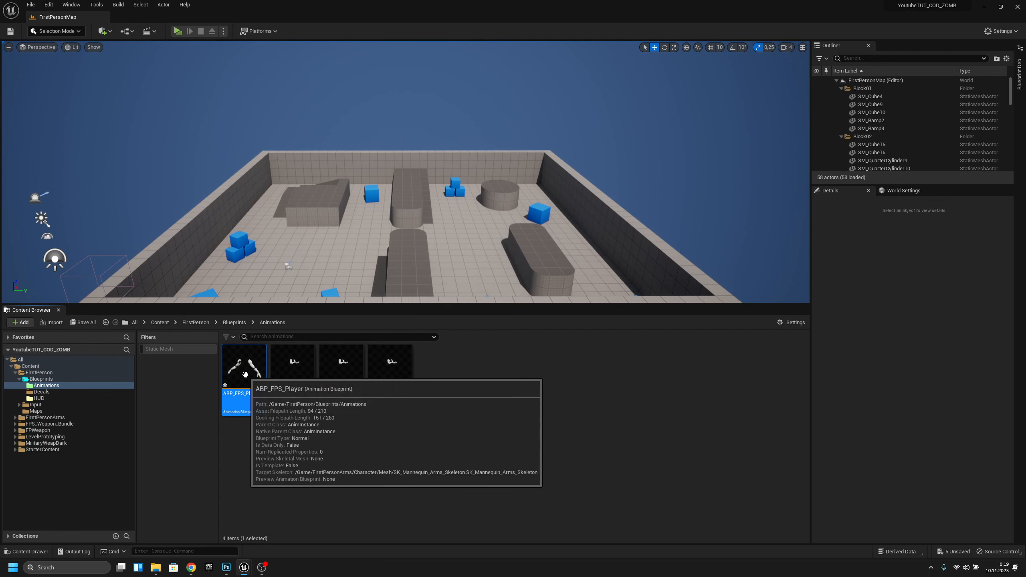
{"action": "double_click", "coordinate": [245, 374]}
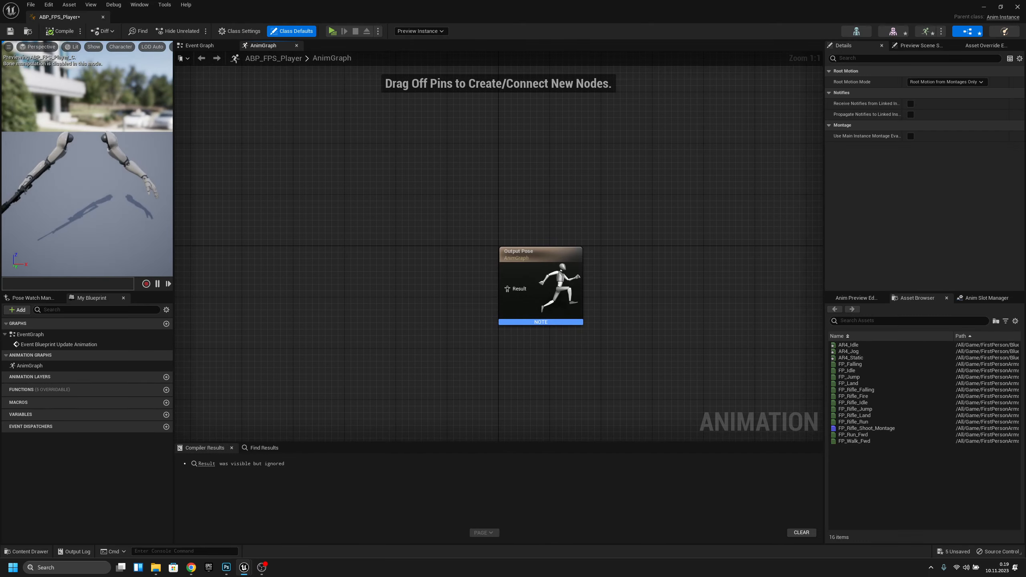
{"action": "left_click", "coordinate": [202, 47]}
{"action": "right_click_drag", "start_coordinate": [631, 263], "coordinate": [308, 211]}
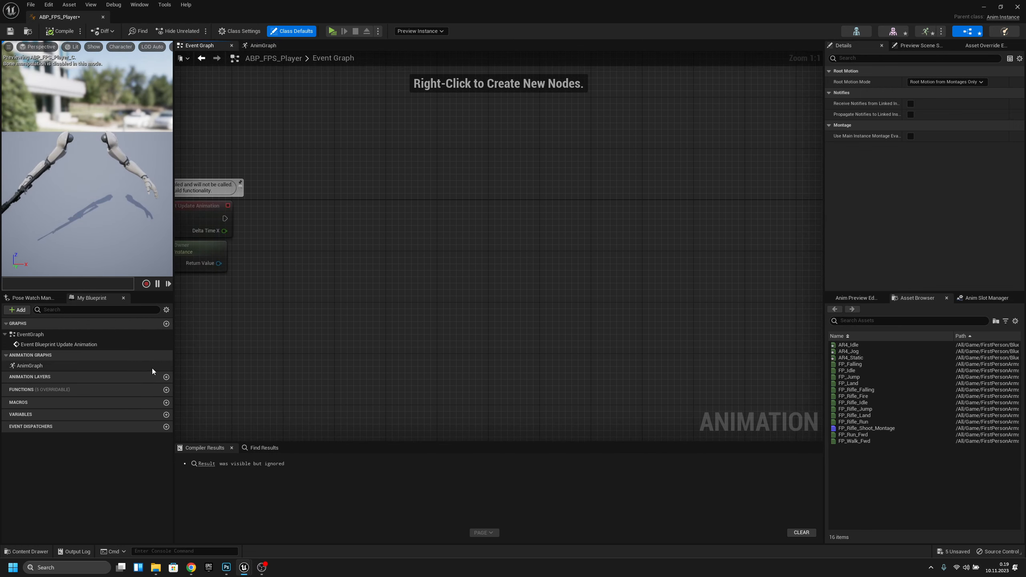
{"action": "left_click", "coordinate": [166, 390]}
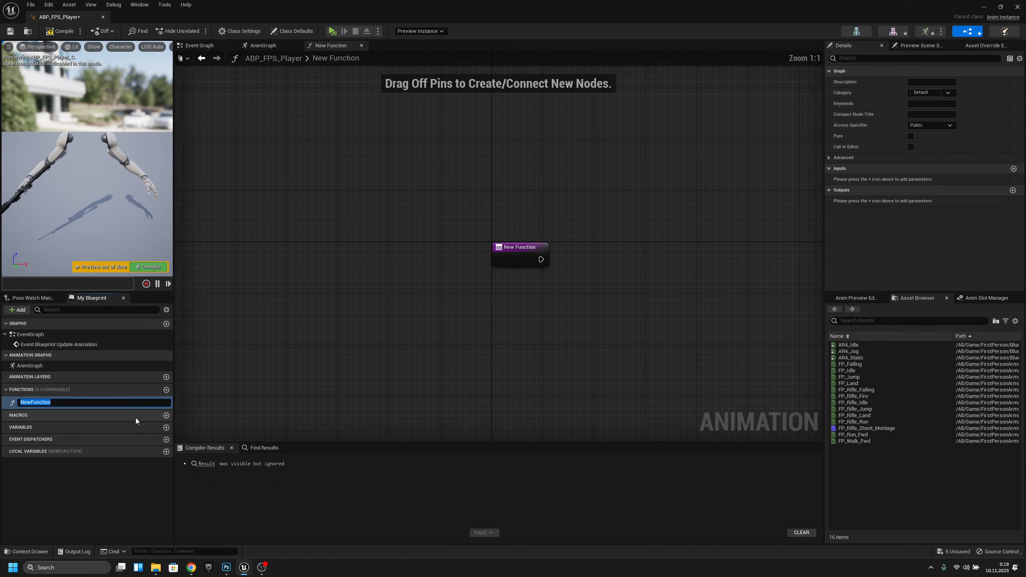
{"action": "type", "text": "Casts"}
{"action": "key", "text": "Return"}
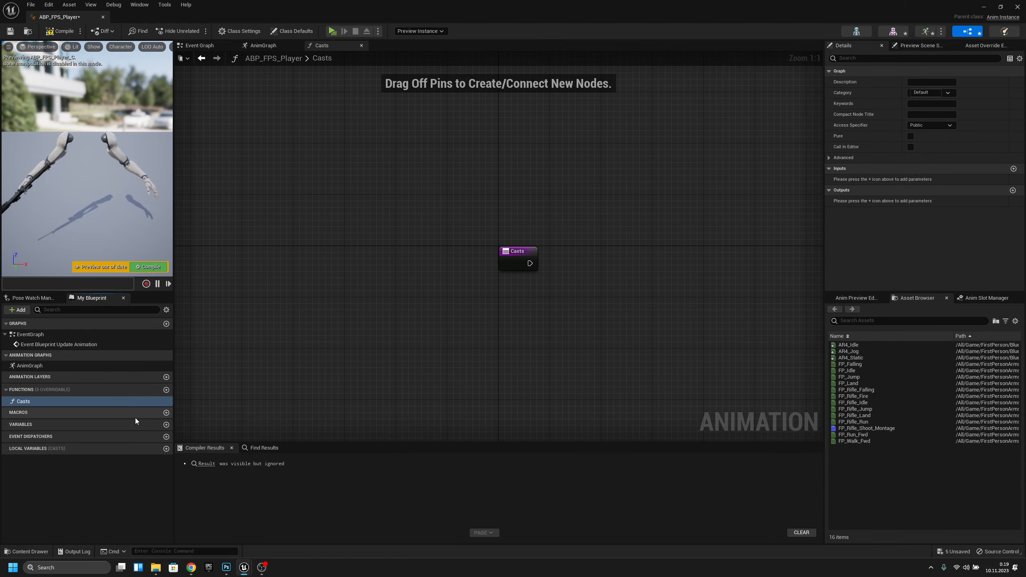
- Add a Cast To BP_FirstPersonCharacter node connected to the execution output of the Casts entry node
{"action": "right_click_drag", "start_coordinate": [643, 268], "coordinate": [329, 263]}
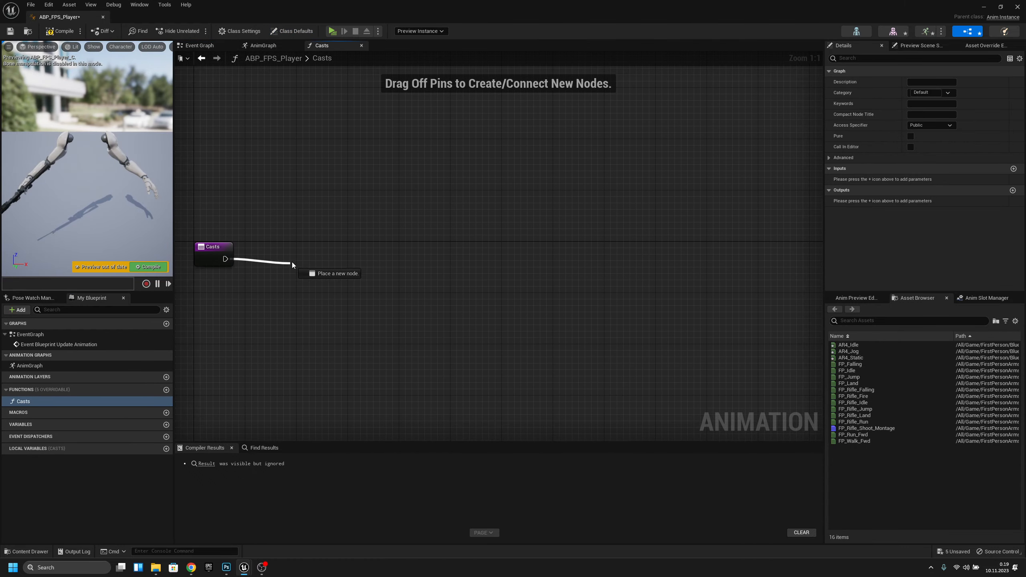
{"action": "left_click_drag", "start_coordinate": [294, 260], "coordinate": [294, 259]}
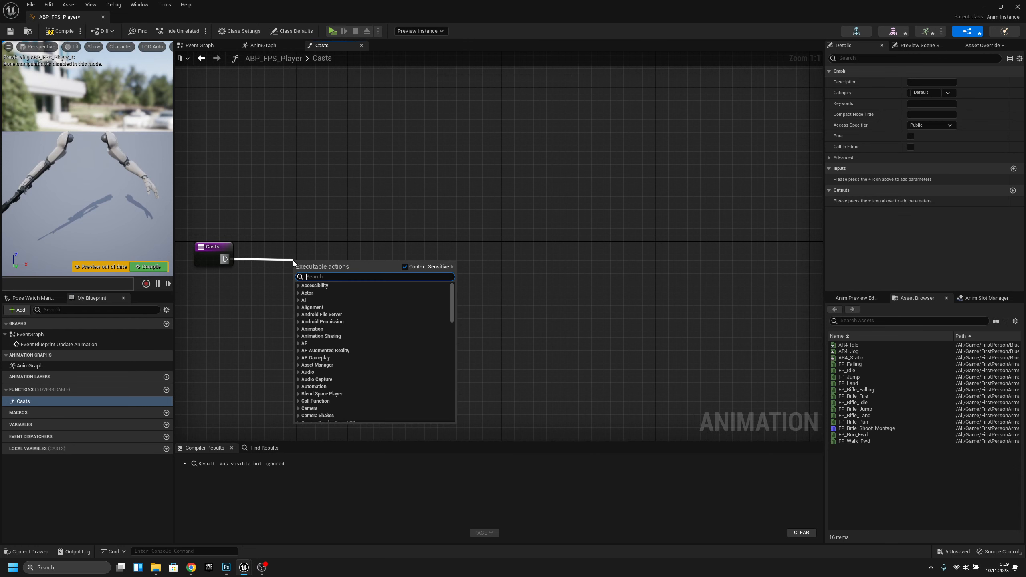
{"action": "type", "text": "cast to f"}
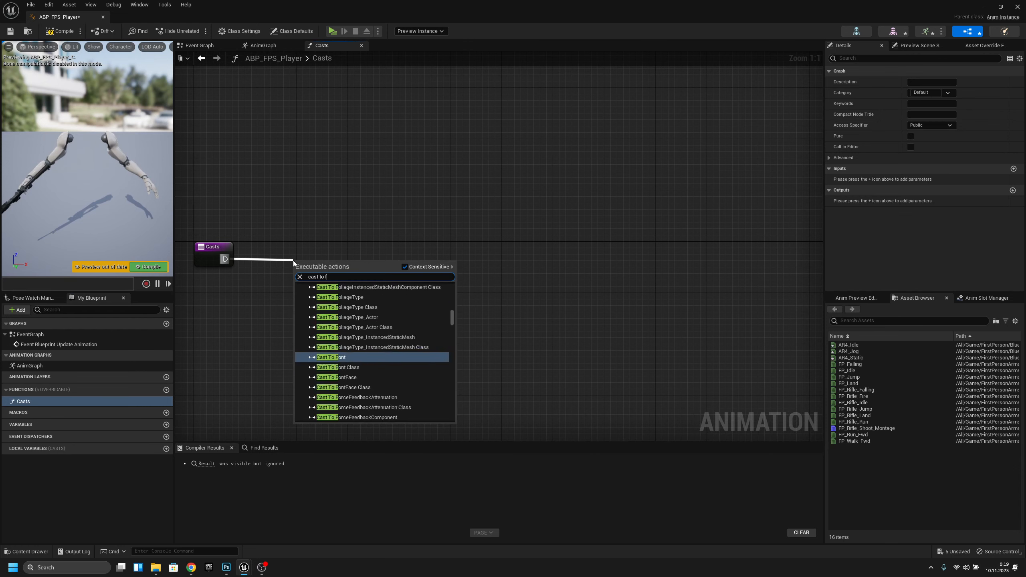
{"action": "type", "text": "irstperson"}
{"action": "left_click", "coordinate": [383, 304]}
{"action": "left_click_drag", "start_coordinate": [343, 268], "coordinate": [361, 247]}
{"action": "right_click_drag", "start_coordinate": [256, 301], "coordinate": [336, 296]}
- Feed the cast's Object input from a Get Player Character node and tidy the layout of the nodes
{"action": "left_click_drag", "start_coordinate": [398, 260], "coordinate": [325, 313]}
{"action": "type", "text": "get player"}
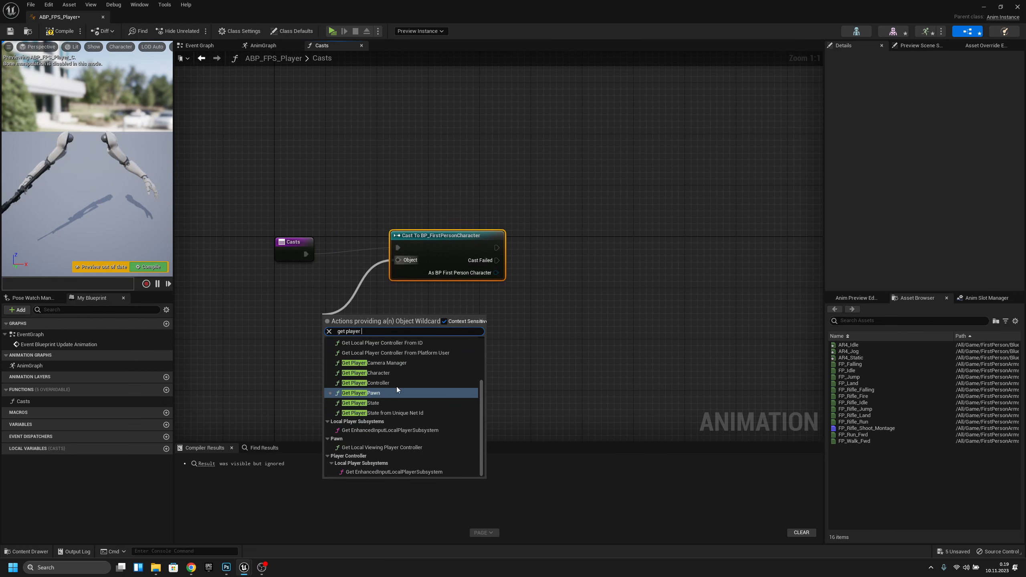
{"action": "left_click", "coordinate": [366, 373]}
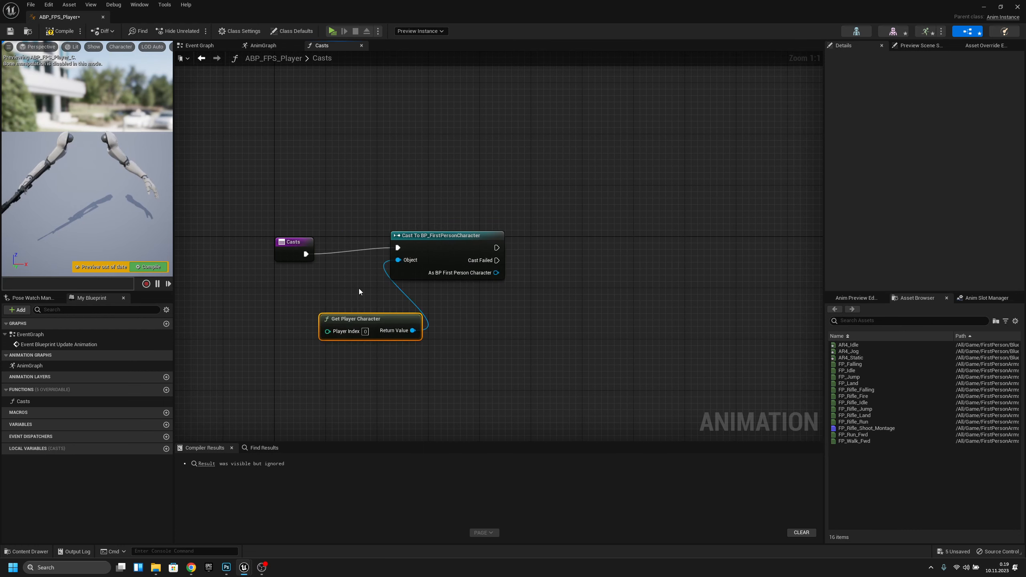
{"action": "left_click_drag", "start_coordinate": [356, 315], "coordinate": [320, 312]}
{"action": "left_click_drag", "start_coordinate": [429, 214], "coordinate": [311, 247]}
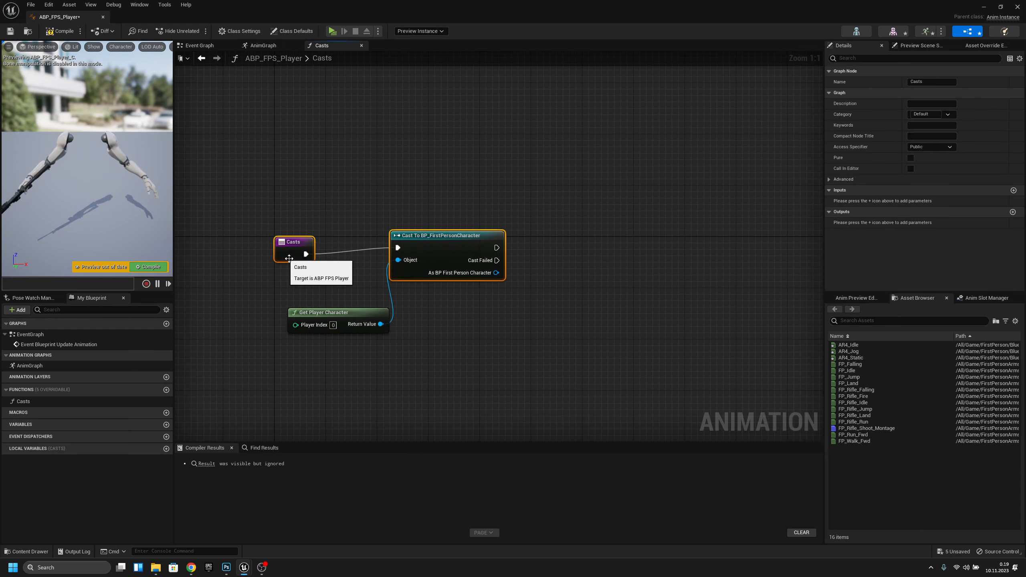
{"action": "right_click_drag", "start_coordinate": [333, 320], "coordinate": [270, 314]}
{"action": "left_click_drag", "start_coordinate": [270, 314], "coordinate": [251, 295]}
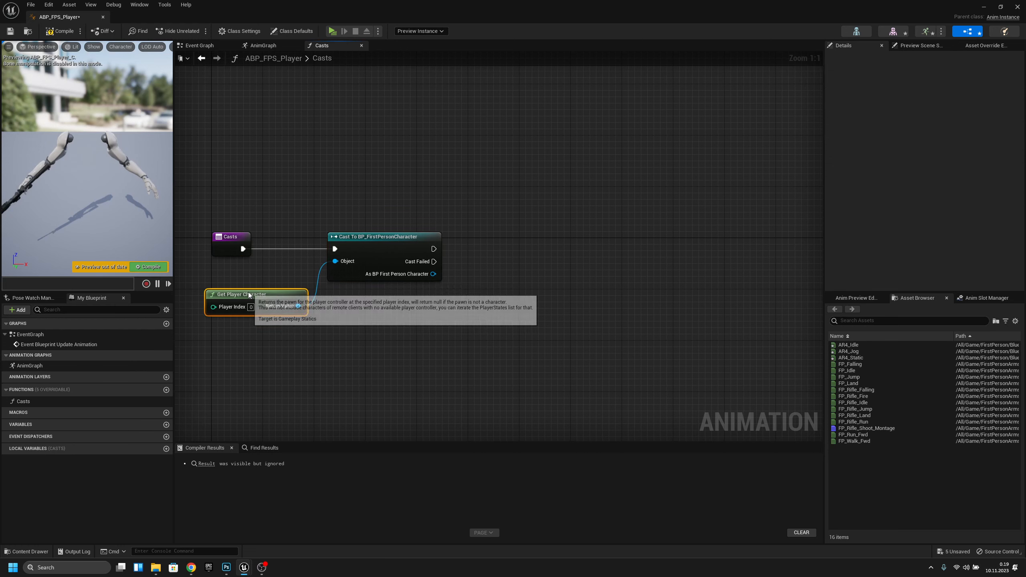
- Promote the cast's As BP First Person Character output to a variable and place its Set node after the cast
{"action": "right_click_drag", "start_coordinate": [510, 302], "coordinate": [405, 288]}
{"action": "left_click_drag", "start_coordinate": [327, 260], "coordinate": [393, 245]}
{"action": "left_click", "coordinate": [450, 288]}
{"action": "left_click", "coordinate": [401, 241]}
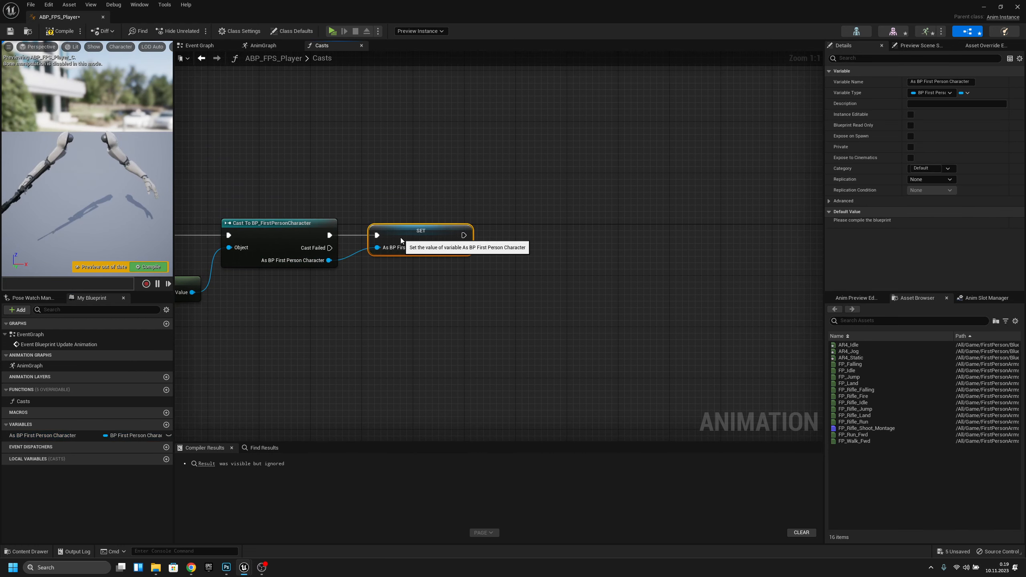
- Compile and save ABP_FPS_Player, and close the Casts function graph
{"action": "right_click_drag", "start_coordinate": [421, 292], "coordinate": [537, 287]}
{"action": "left_click", "coordinate": [53, 33]}
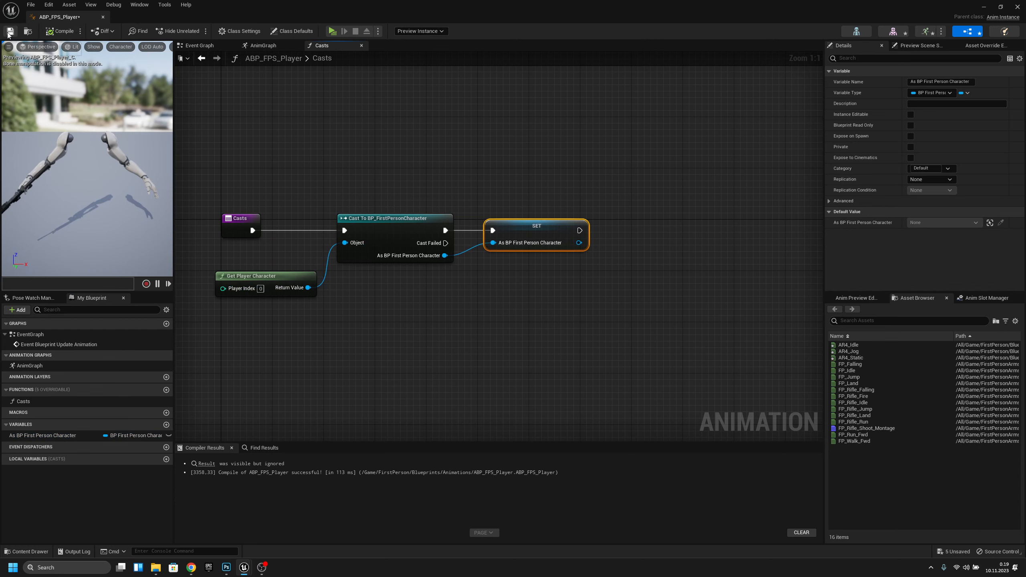
{"action": "left_click", "coordinate": [361, 46]}
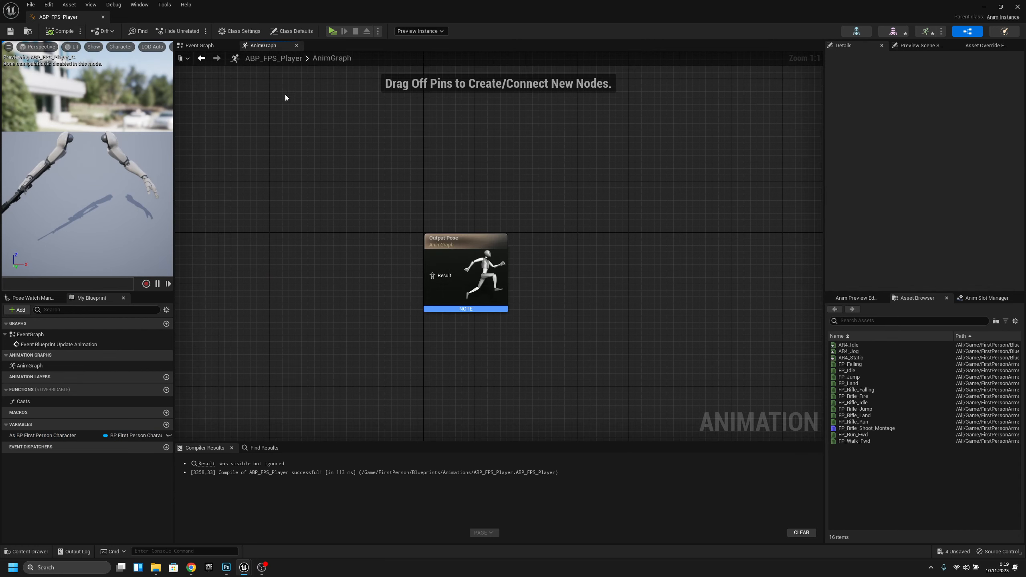
- Add an Event Blueprint Begin Play node to the Event Graph and connect it to an aligned Casts function call
{"action": "left_click", "coordinate": [199, 46]}
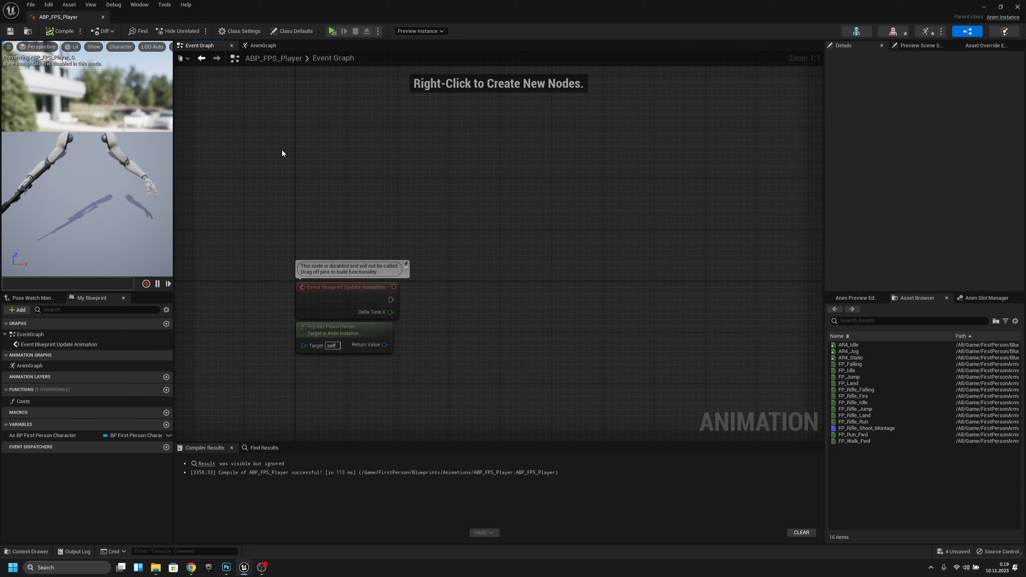
{"action": "right_click", "coordinate": [302, 158]}
{"action": "type", "text": "beginpl"}
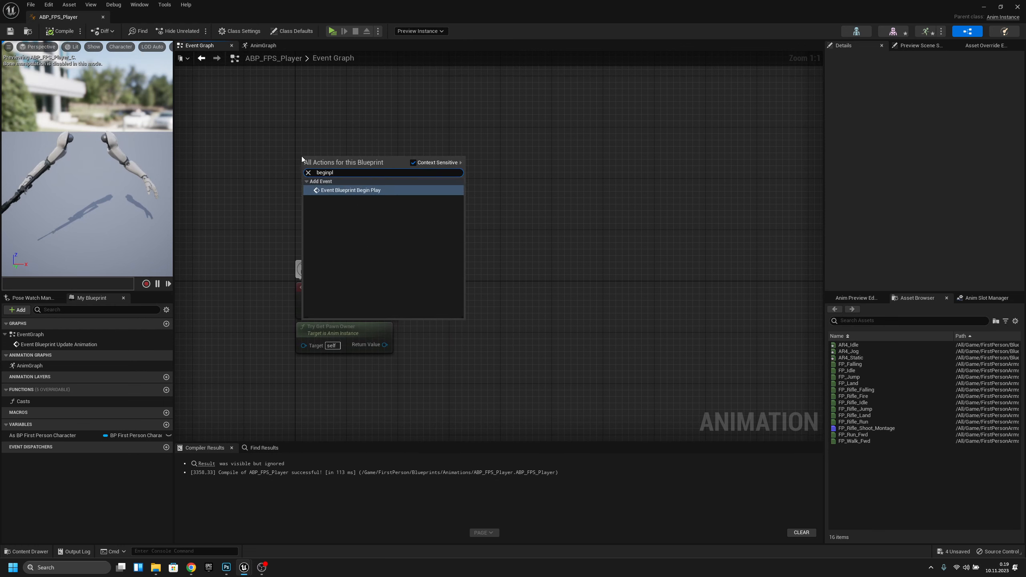
{"action": "left_click", "coordinate": [327, 190]}
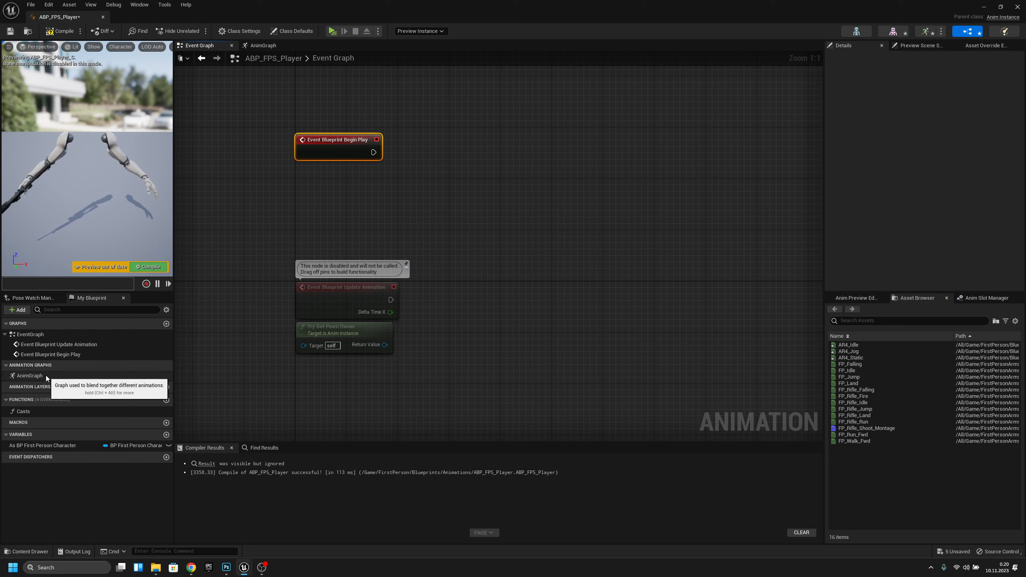
{"action": "left_click_drag", "start_coordinate": [46, 412], "coordinate": [552, 179]}
{"action": "left_click_drag", "start_coordinate": [423, 140], "coordinate": [458, 141]}
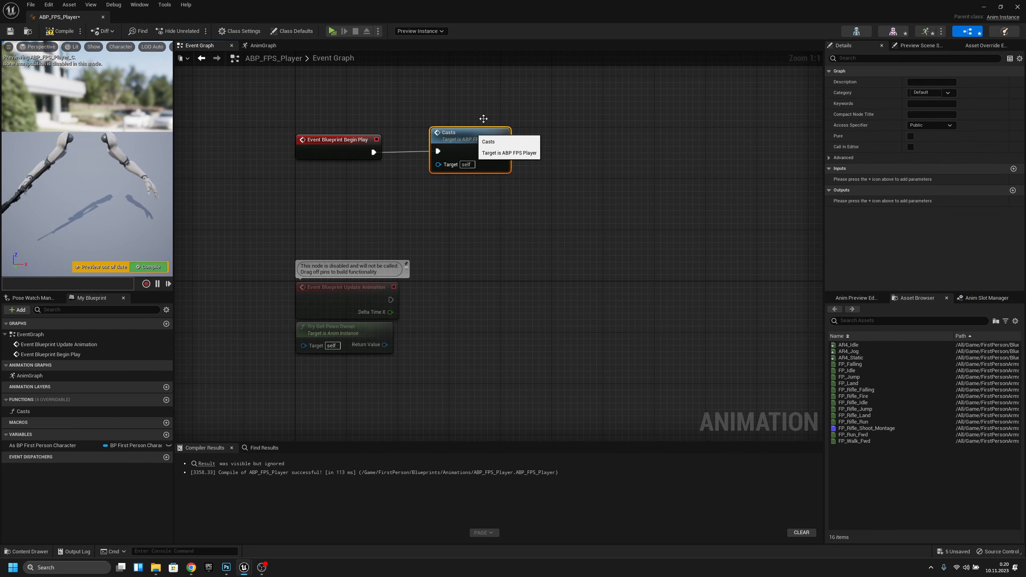
{"action": "left_click_drag", "start_coordinate": [494, 94], "coordinate": [339, 160]}
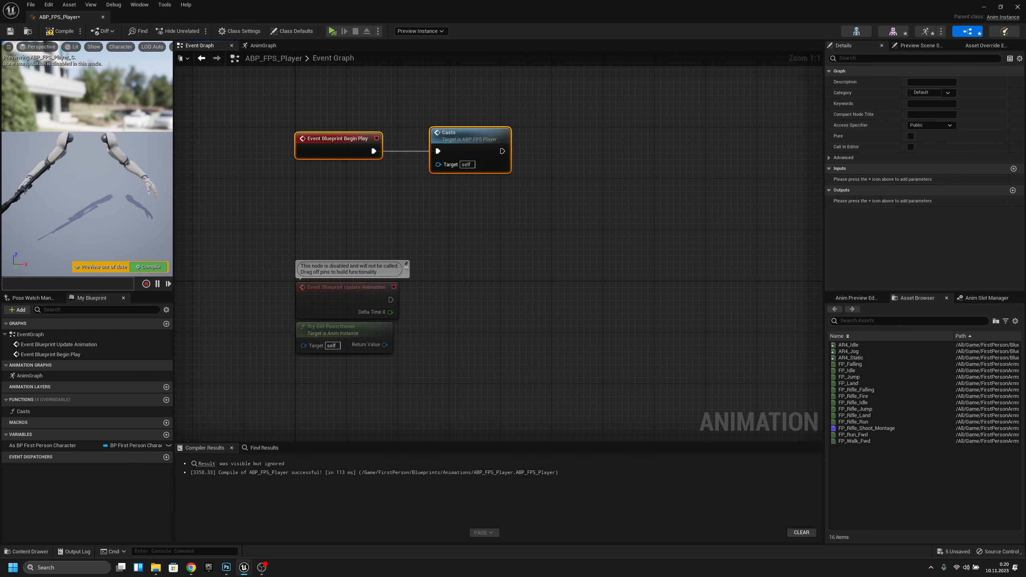
- Delete the Try Get Pawn Owner node beneath the Event Blueprint Update Animation node
{"action": "right_click_drag", "start_coordinate": [417, 389], "coordinate": [367, 336]}
{"action": "left_click_drag", "start_coordinate": [405, 320], "coordinate": [206, 279]}
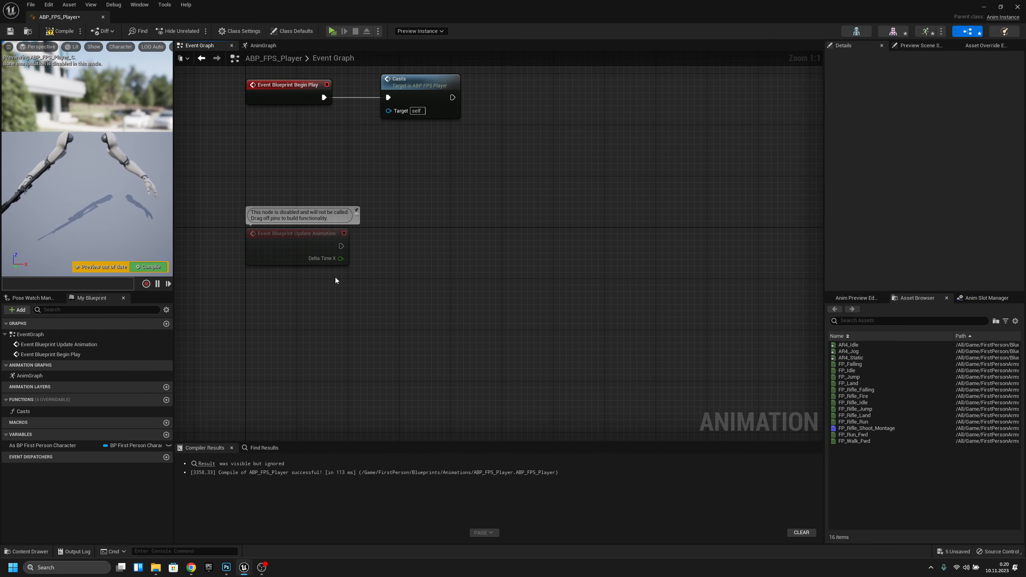
{"action": "left_click", "coordinate": [298, 250]}
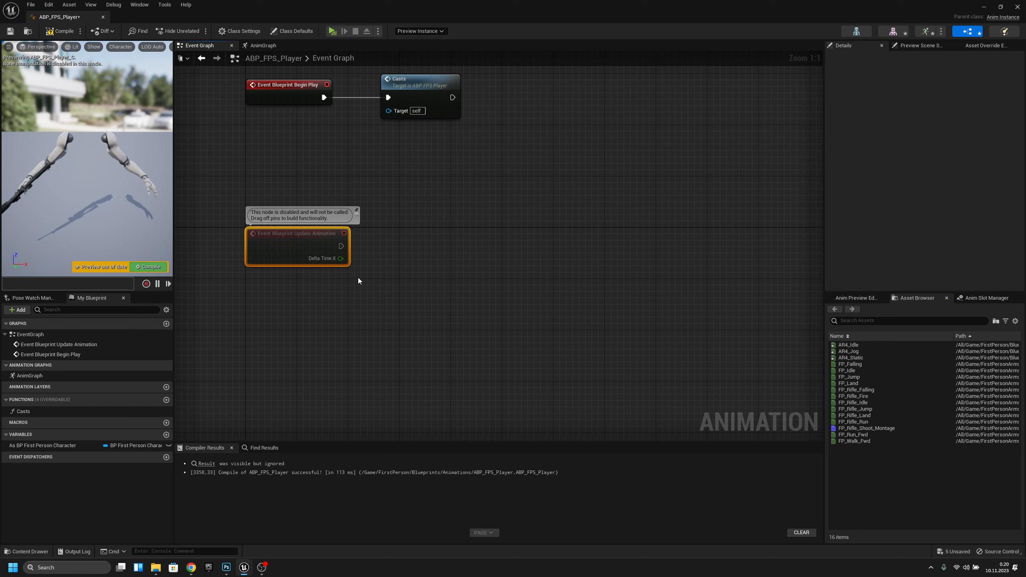
{"action": "left_click_drag", "start_coordinate": [222, 199], "coordinate": [252, 299]}
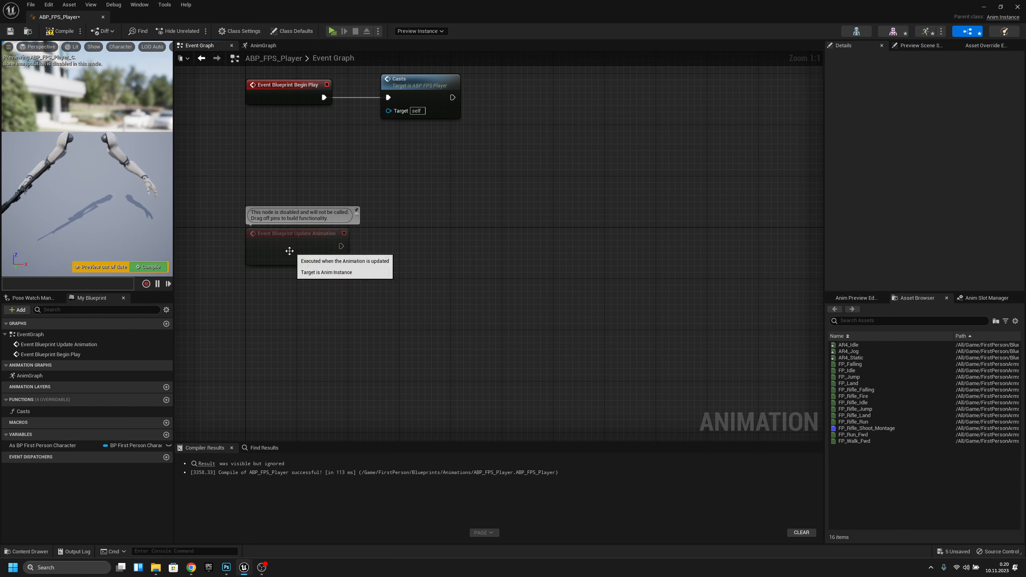
- Connect a second Casts function call to Event Blueprint Update Animation and straighten the connection between them
{"action": "left_click", "coordinate": [304, 249]}
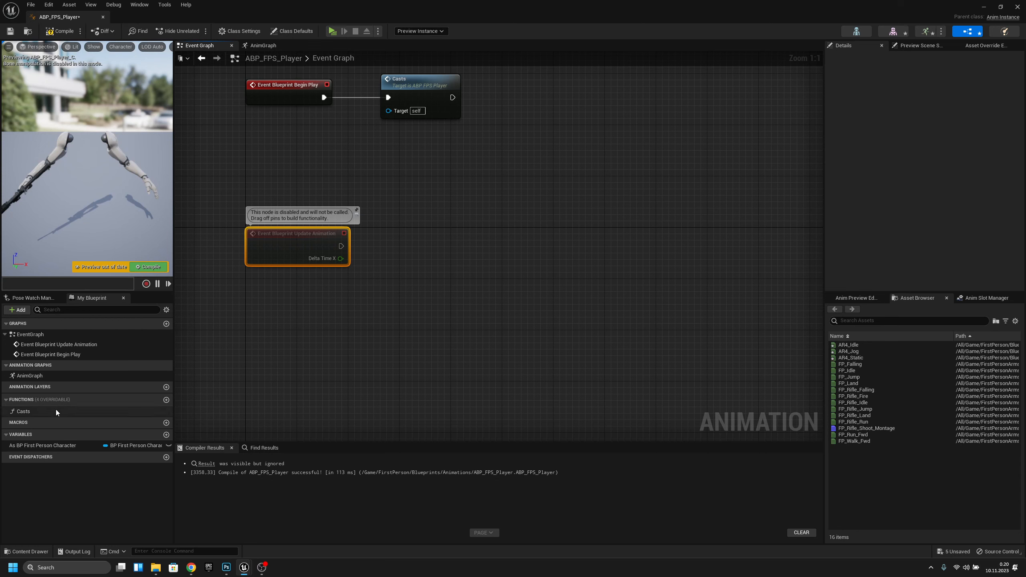
{"action": "left_click_drag", "start_coordinate": [53, 410], "coordinate": [265, 282]}
{"action": "left_click", "coordinate": [416, 240]}
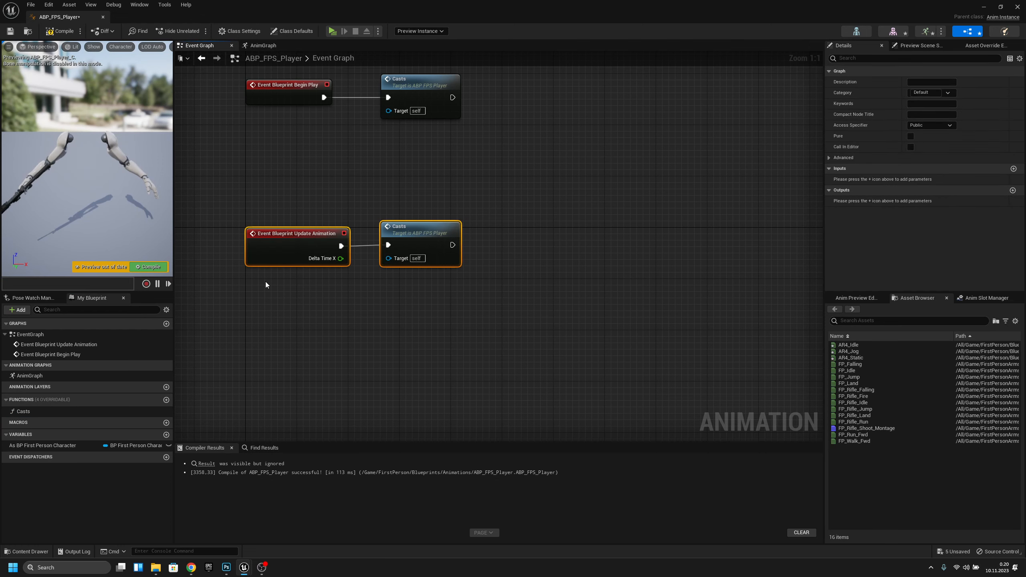
{"action": "key", "text": "q"}
{"action": "left_click", "coordinate": [546, 324]}
{"action": "right_click_drag", "start_coordinate": [549, 323], "coordinate": [515, 320]}
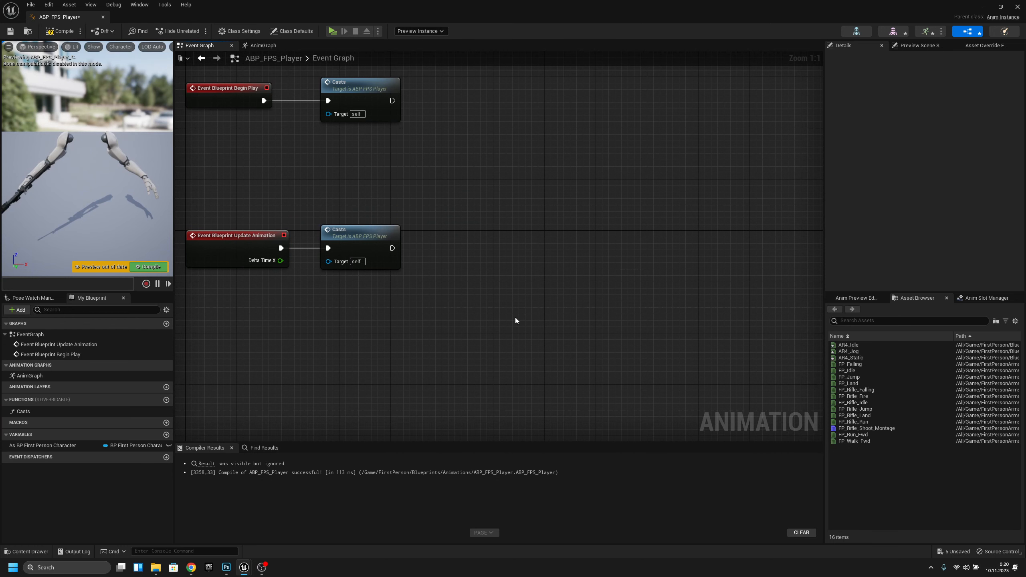
- Add a getter for As BP First Person Character below the lower Casts node and get its Weapon Index
{"action": "right_click_drag", "start_coordinate": [571, 238], "coordinate": [435, 186]}
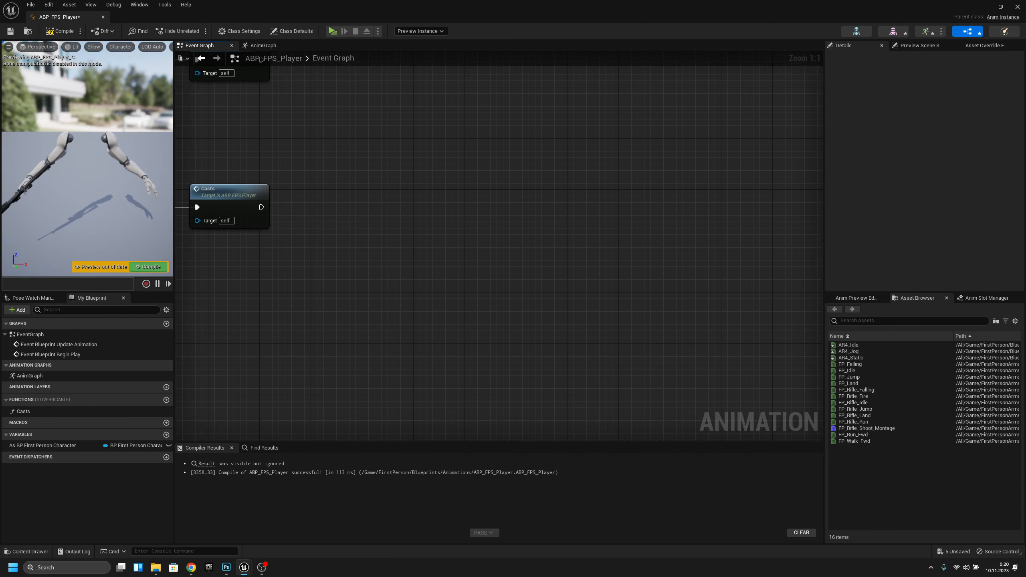
{"action": "right_click_drag", "start_coordinate": [350, 225], "coordinate": [368, 222]}
{"action": "left_click_drag", "start_coordinate": [41, 441], "coordinate": [305, 287]}
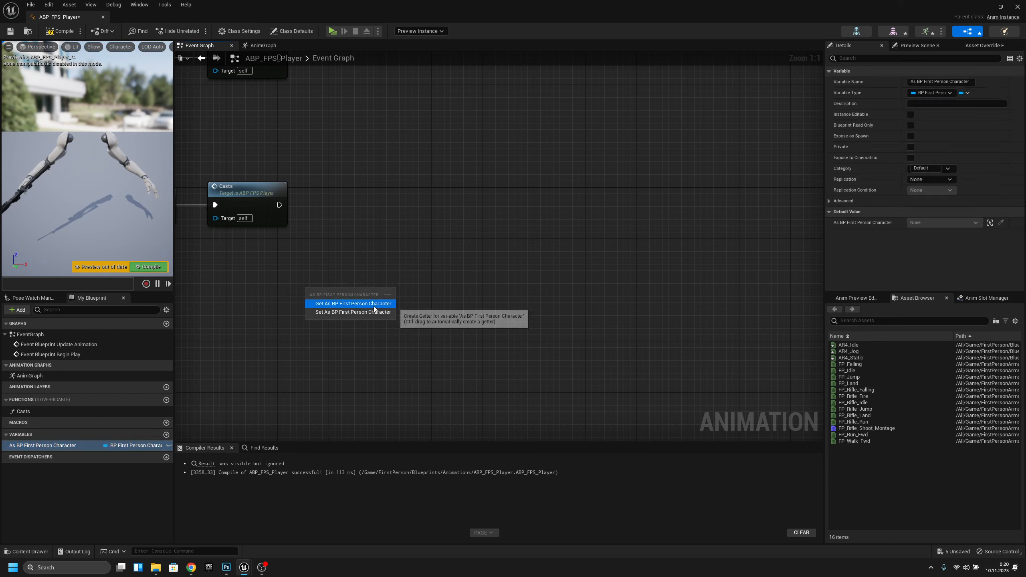
{"action": "left_click", "coordinate": [374, 306]}
{"action": "left_click_drag", "start_coordinate": [378, 291], "coordinate": [399, 250]}
{"action": "type", "text": "weapon i"}
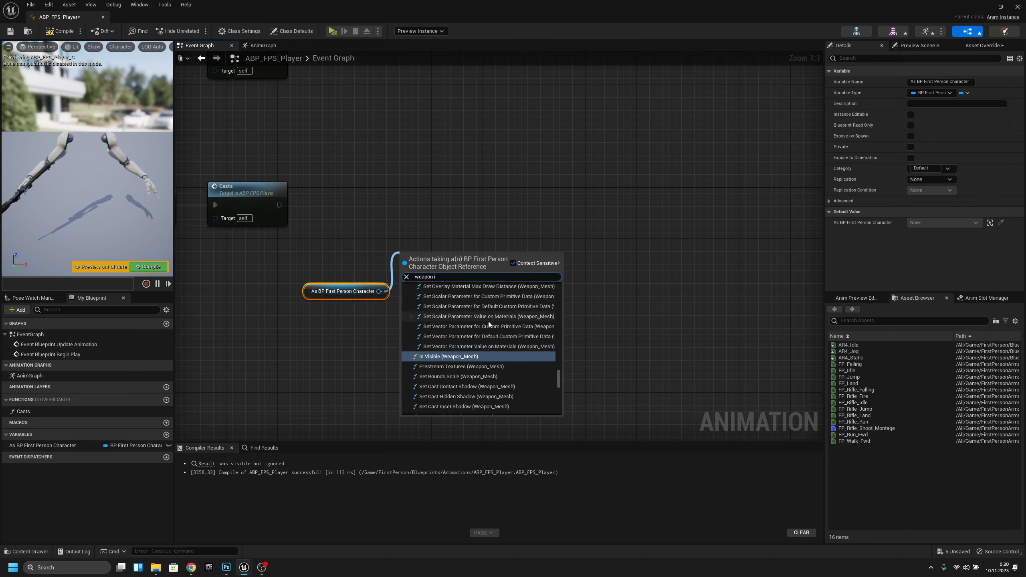
{"action": "scroll", "coordinate": [489, 356], "scroll_direction": "down", "scroll_amount": 5}
{"action": "scroll", "coordinate": [491, 379], "scroll_direction": "down", "scroll_amount": 5}
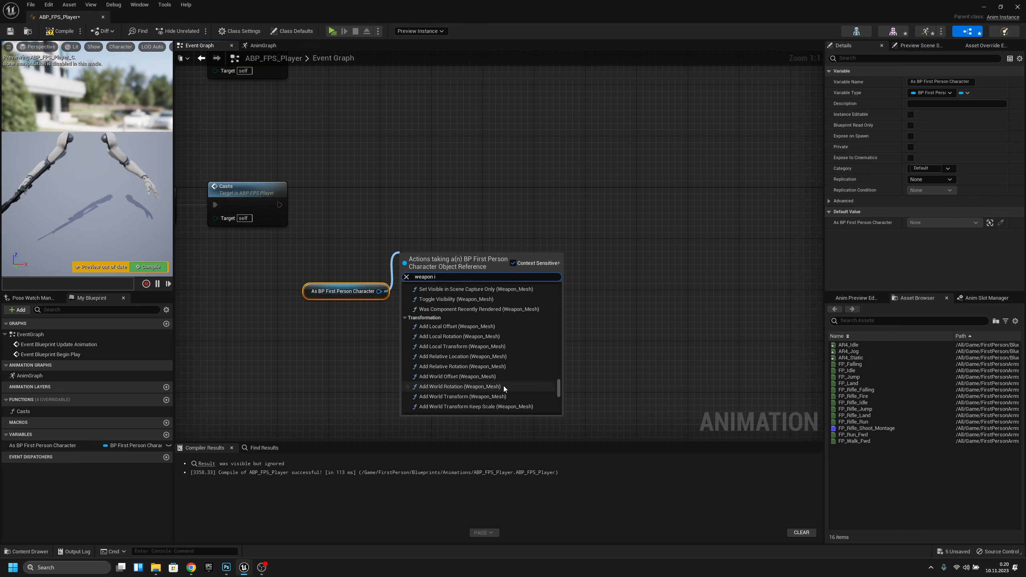
{"action": "left_click_drag", "start_coordinate": [557, 392], "coordinate": [560, 424]}
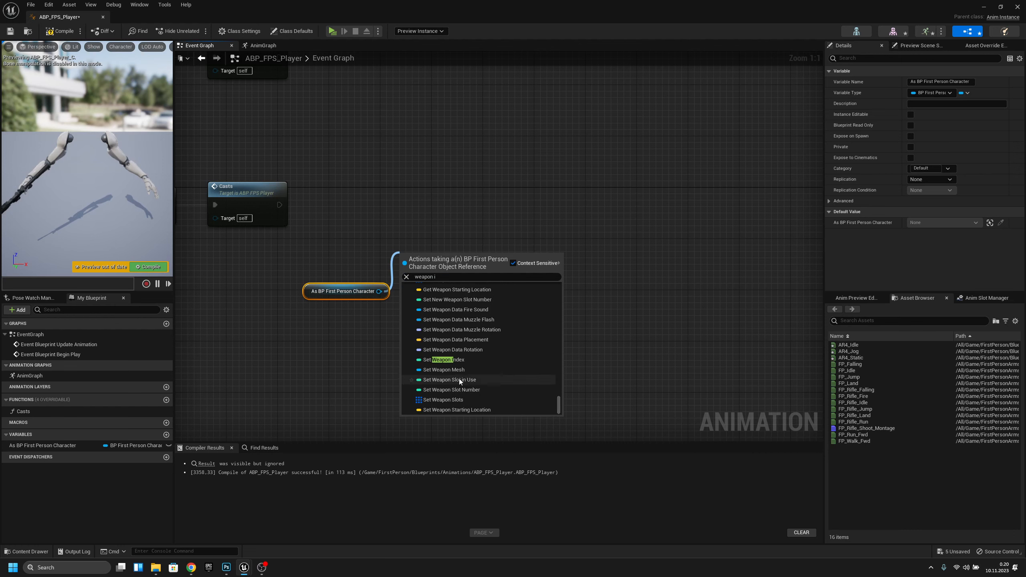
{"action": "scroll", "coordinate": [462, 358], "scroll_direction": "up", "scroll_amount": 3}
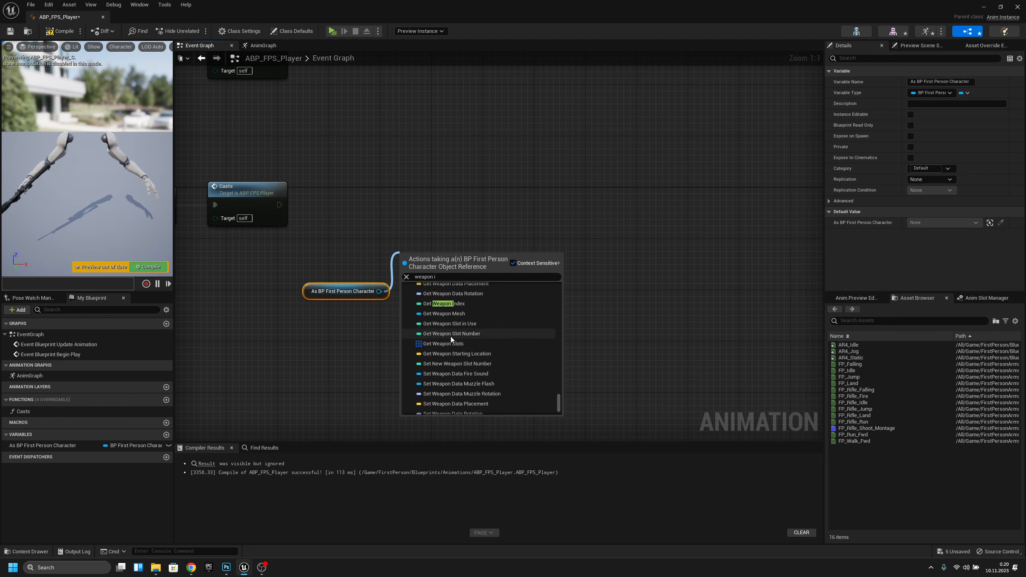
{"action": "scroll", "coordinate": [458, 324], "scroll_direction": "up", "scroll_amount": 2}
{"action": "left_click", "coordinate": [461, 345]}
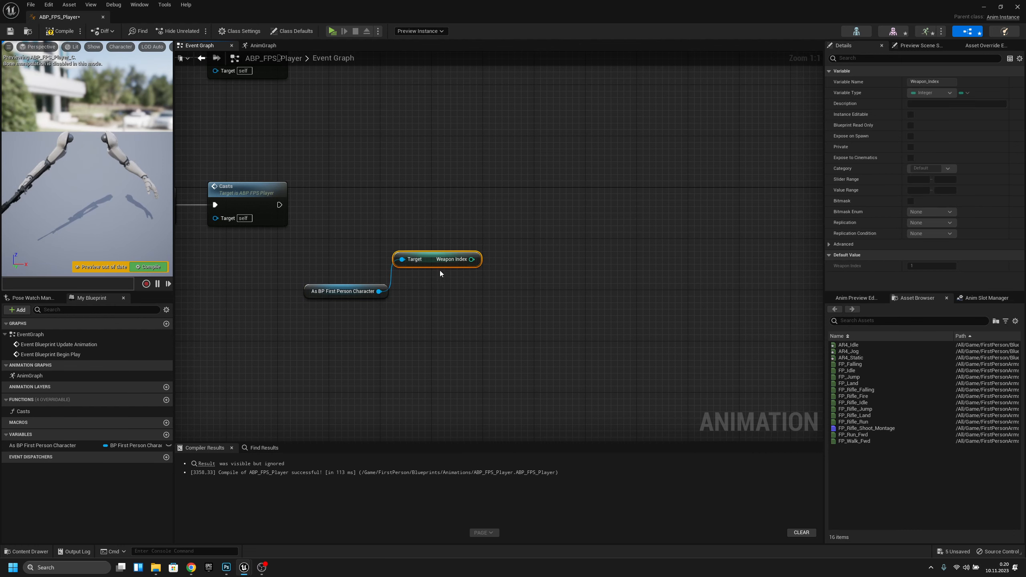
- Promote the Weapon Index output to a variable and connect its Set node after the lower Casts call
{"action": "left_click_drag", "start_coordinate": [459, 259], "coordinate": [466, 187]}
{"action": "left_click", "coordinate": [499, 223]}
{"action": "left_click_drag", "start_coordinate": [282, 204], "coordinate": [505, 209]}
- Get Is ADS from the existing As BP First Person Character reference
{"action": "right_click_drag", "start_coordinate": [567, 217], "coordinate": [413, 209]}
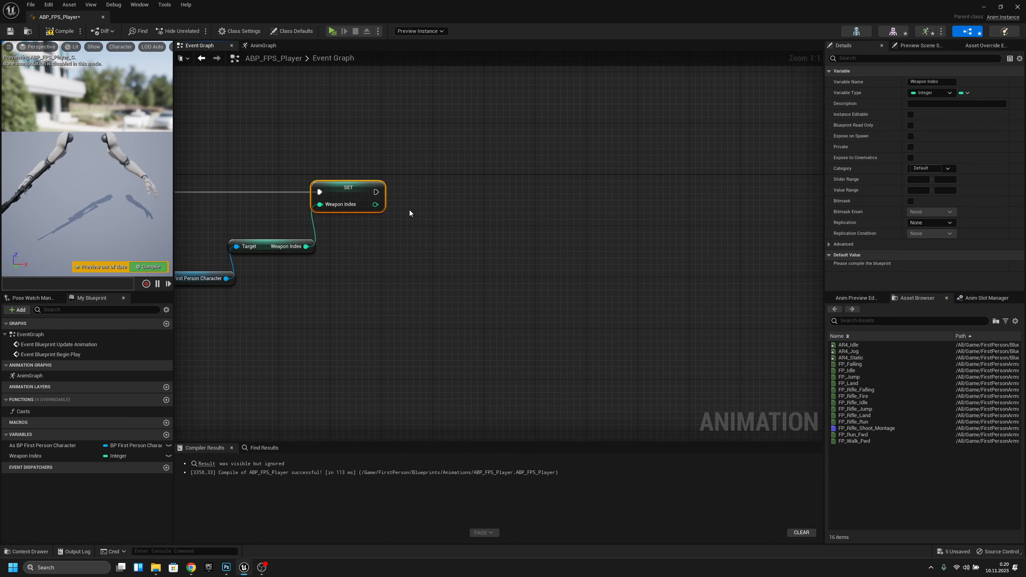
{"action": "left_click_drag", "start_coordinate": [226, 278], "coordinate": [405, 282]}
{"action": "type", "text": "is ads"}
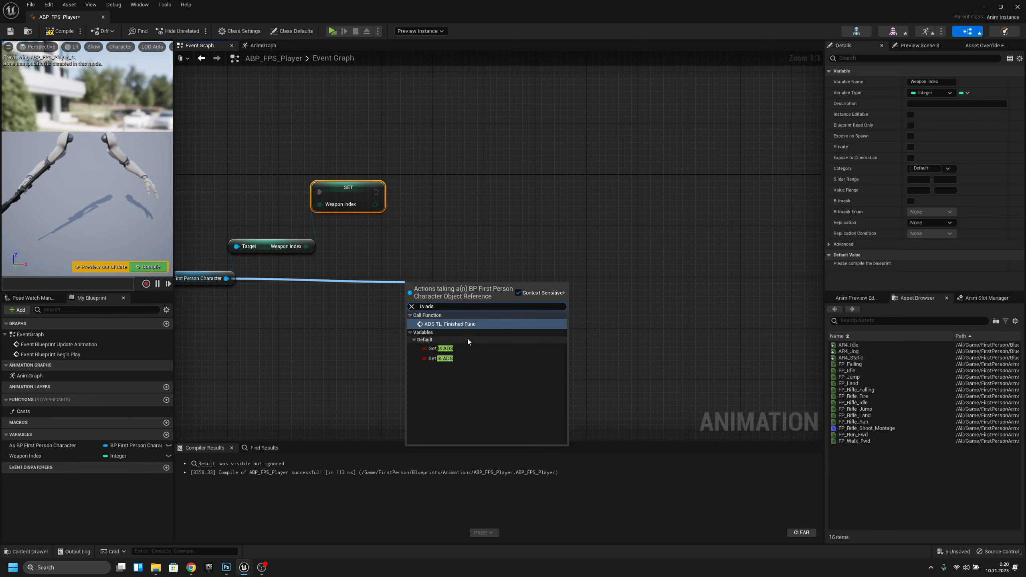
{"action": "left_click", "coordinate": [465, 348]}
- Promote the Is ADS output to a variable and connect its Set node after the Weapon Index Set node
{"action": "left_click_drag", "start_coordinate": [436, 283], "coordinate": [469, 219]}
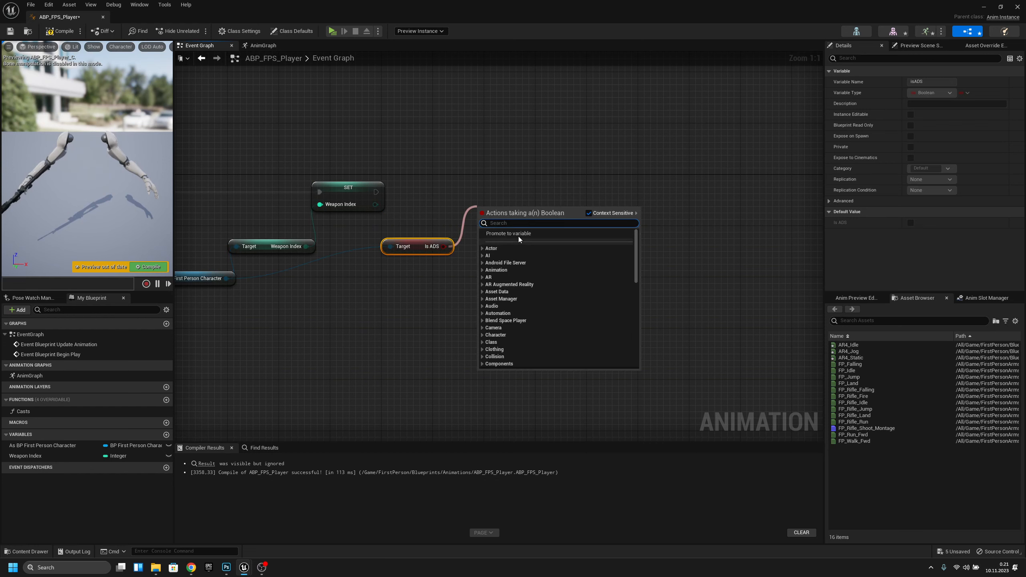
{"action": "left_click", "coordinate": [484, 227]}
{"action": "left_click_drag", "start_coordinate": [374, 193], "coordinate": [506, 187]}
- Add another As BP First Person Character getter below the Is ADS nodes and get its Character Movement component
{"action": "right_click_drag", "start_coordinate": [659, 266], "coordinate": [503, 254]}
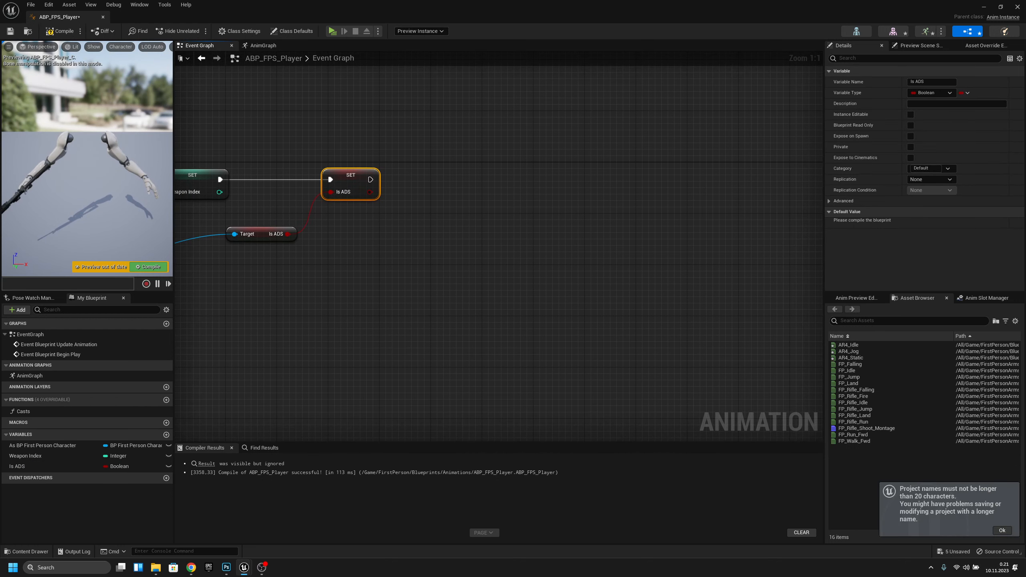
{"action": "right_click_drag", "start_coordinate": [423, 311], "coordinate": [459, 302]}
{"action": "left_click_drag", "start_coordinate": [77, 445], "coordinate": [321, 258]}
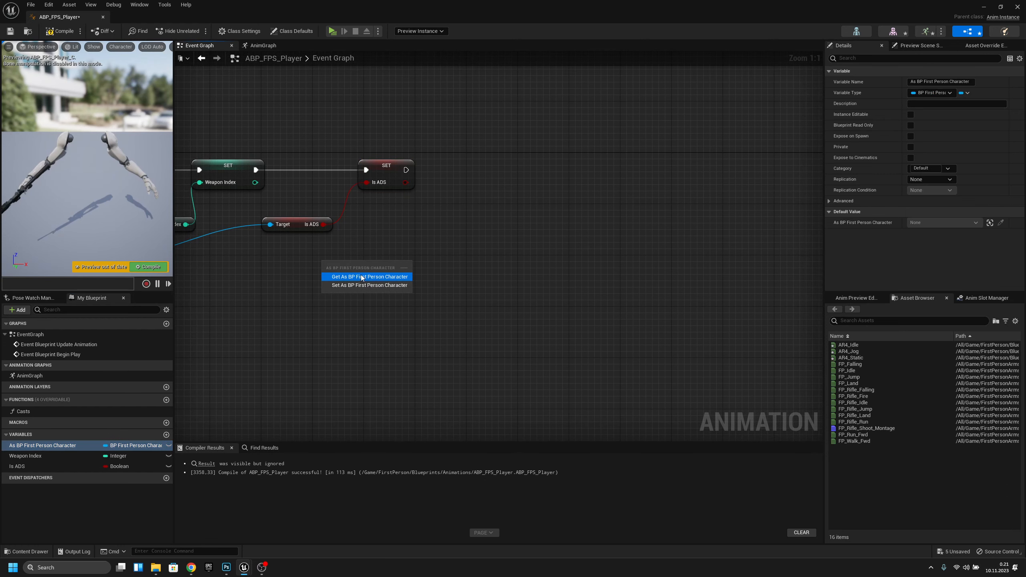
{"action": "left_click", "coordinate": [355, 273]}
{"action": "left_click_drag", "start_coordinate": [395, 262], "coordinate": [424, 248]}
{"action": "type", "text": "character mn"}
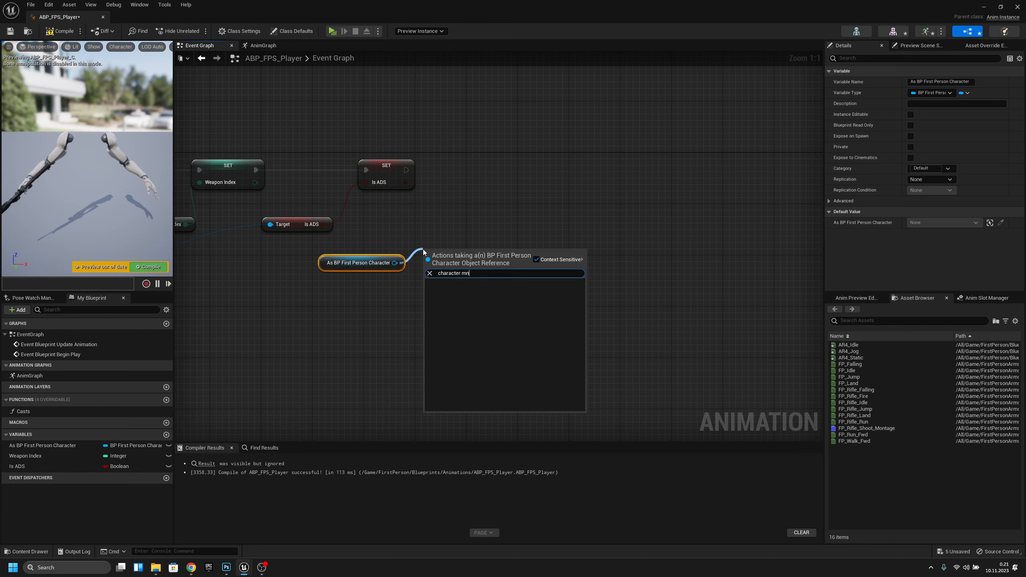
{"action": "key", "text": "BackSpace"}
{"action": "type", "text": "ovemen"}
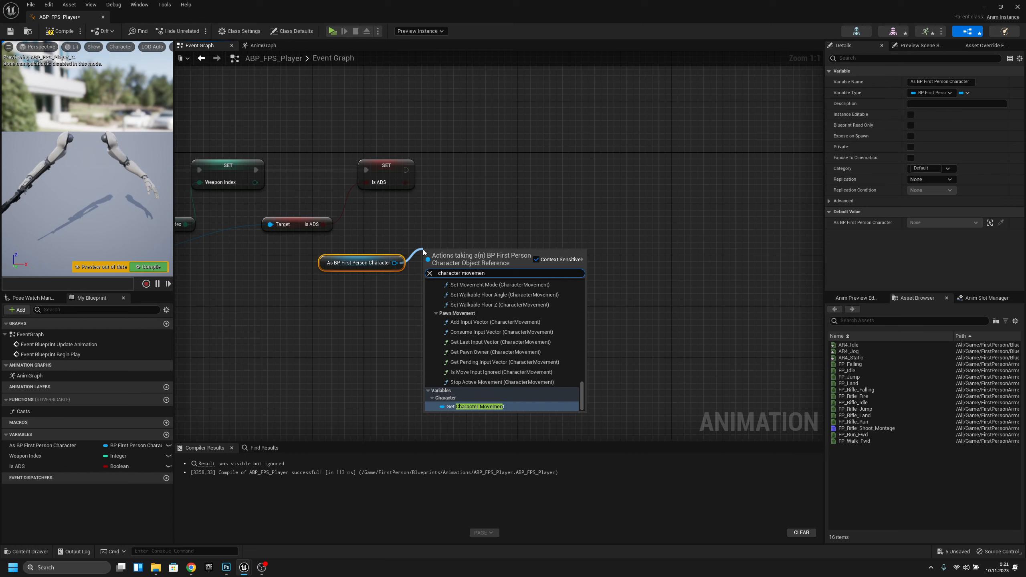
{"action": "key", "text": "Return"}
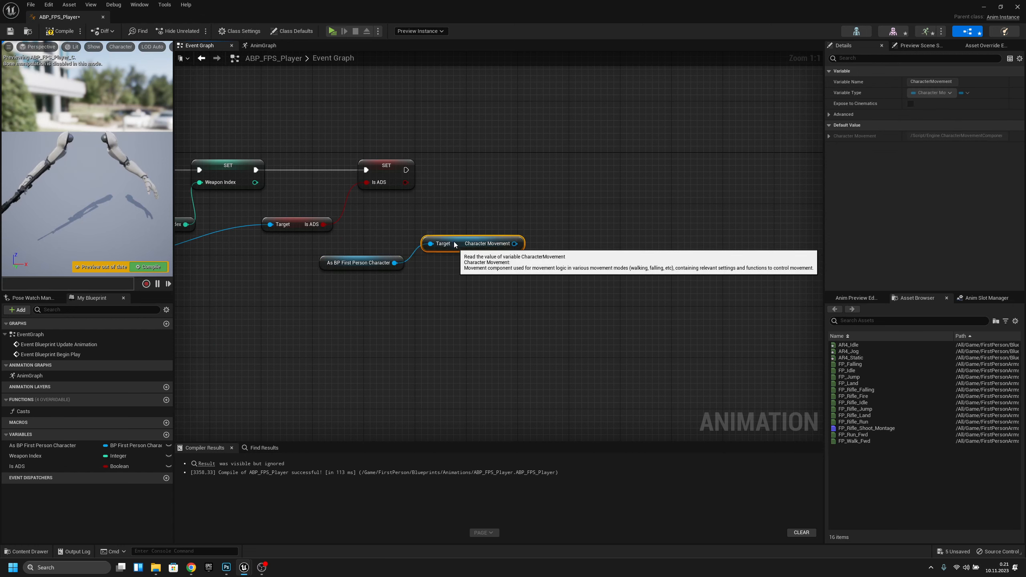
- Get Velocity from the Character Movement output
{"action": "left_click_drag", "start_coordinate": [383, 221], "coordinate": [510, 229]}
{"action": "right_click_drag", "start_coordinate": [524, 275], "coordinate": [512, 275]}
{"action": "left_click_drag", "start_coordinate": [506, 235], "coordinate": [482, 214]}
{"action": "left_click", "coordinate": [513, 251]}
{"action": "type", "text": "velocity"}
{"action": "scroll", "coordinate": [670, 378], "scroll_direction": "down", "scroll_amount": 6}
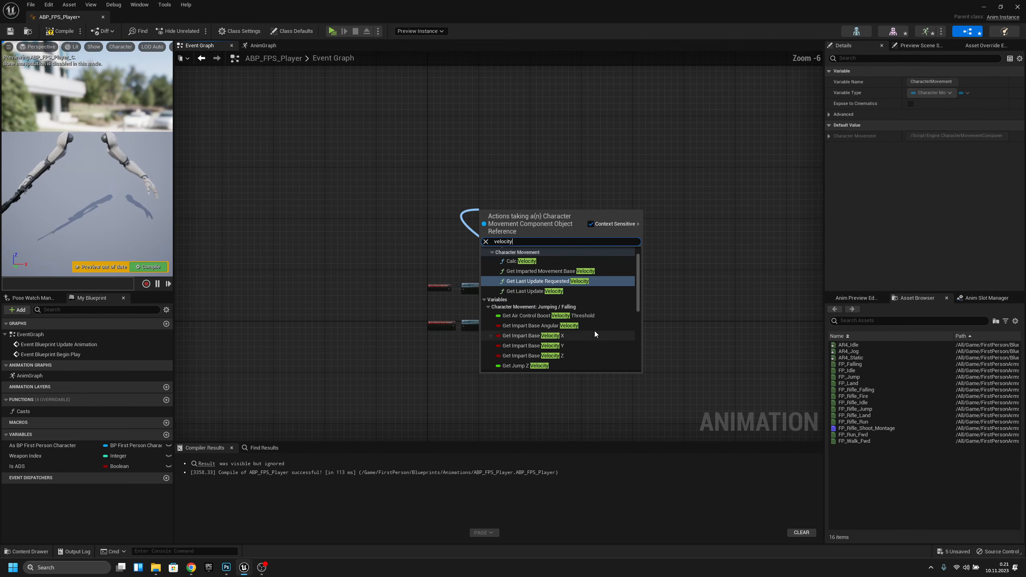
{"action": "left_click_drag", "start_coordinate": [639, 286], "coordinate": [641, 305]}
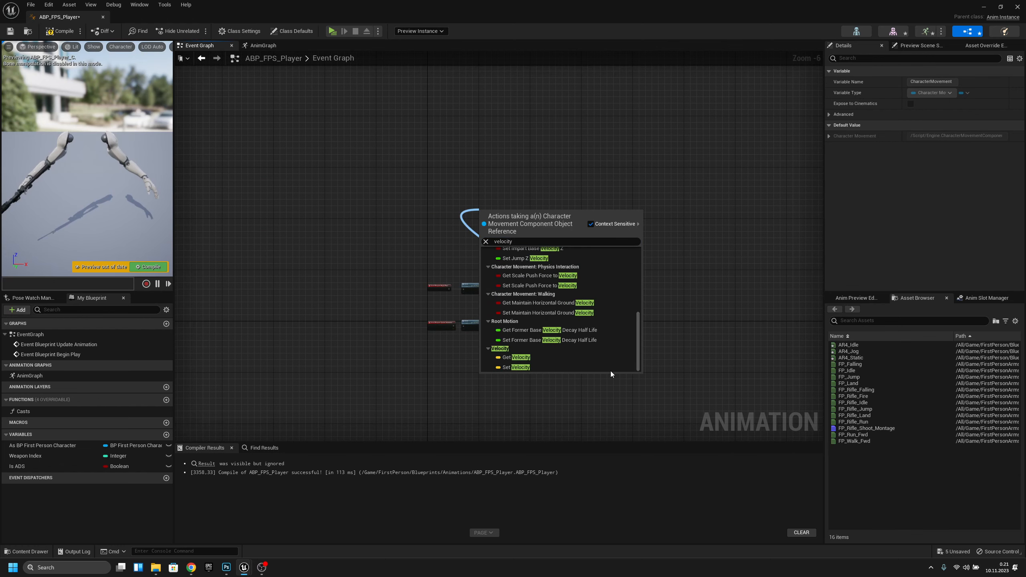
{"action": "left_click", "coordinate": [543, 357]}
- Reposition the character reference, Character Movement and Velocity nodes in a tidy group below the Is ADS Set node
{"action": "scroll", "coordinate": [603, 355], "scroll_direction": "up", "scroll_amount": 6}
{"action": "left_click_drag", "start_coordinate": [558, 374], "coordinate": [381, 275]}
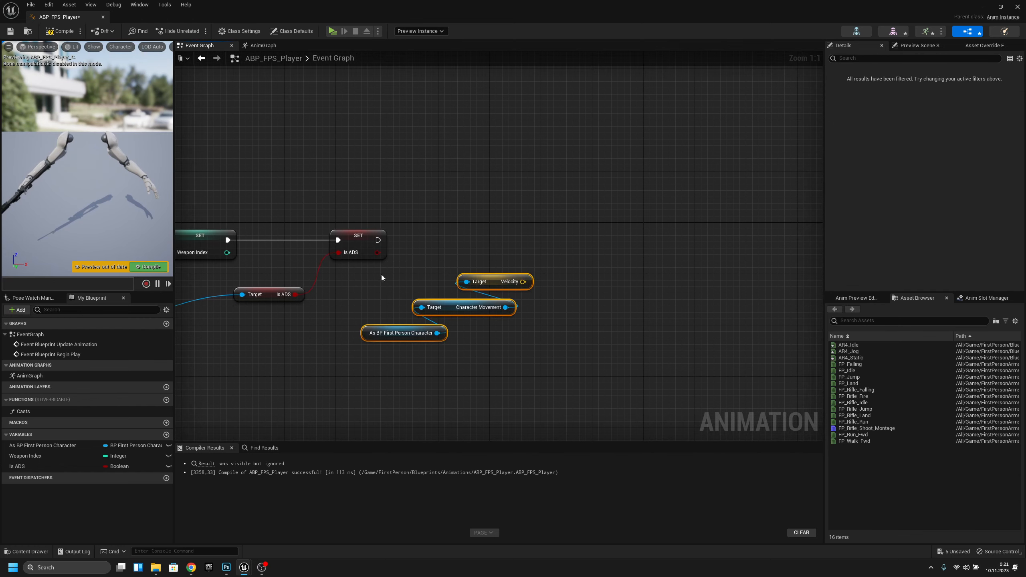
{"action": "left_click_drag", "start_coordinate": [510, 314], "coordinate": [511, 336]}
{"action": "left_click", "coordinate": [519, 346]}
{"action": "right_click_drag", "start_coordinate": [489, 308], "coordinate": [369, 289]}
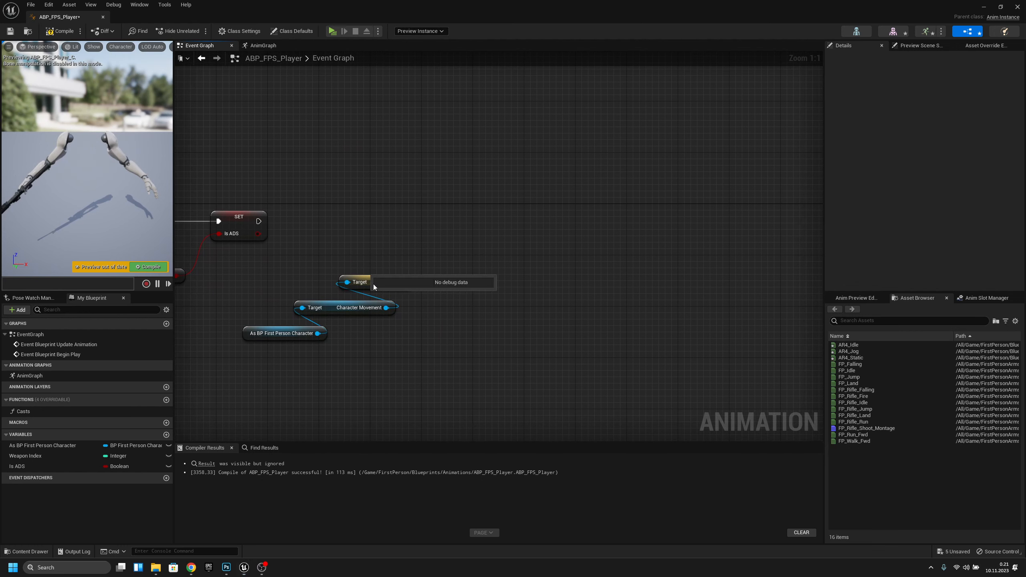
{"action": "left_click_drag", "start_coordinate": [377, 284], "coordinate": [390, 278]}
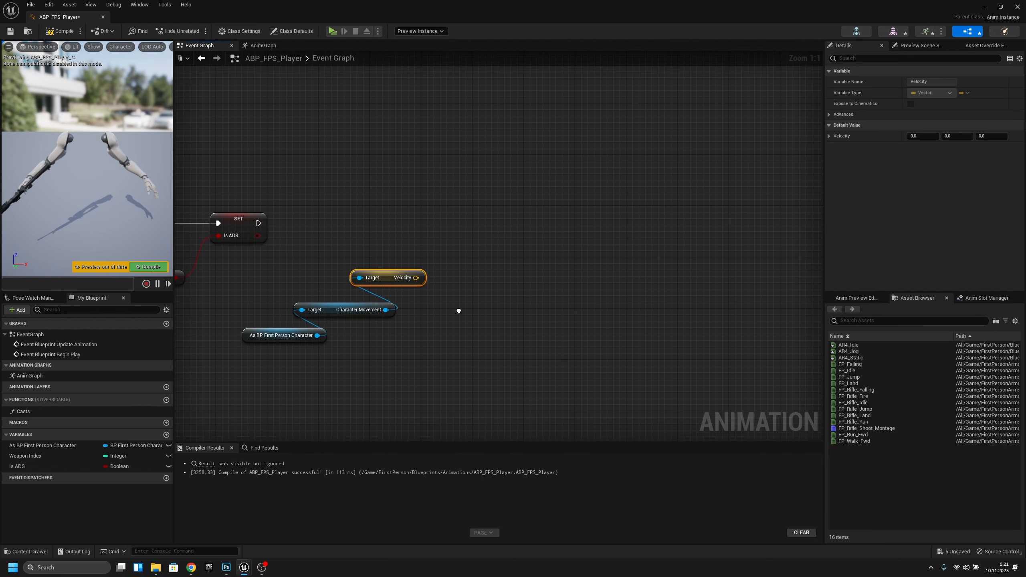
- Feed the Velocity output into a Vector Length XY node
{"action": "right_click_drag", "start_coordinate": [458, 309], "coordinate": [420, 307]}
{"action": "left_click_drag", "start_coordinate": [378, 274], "coordinate": [441, 273]}
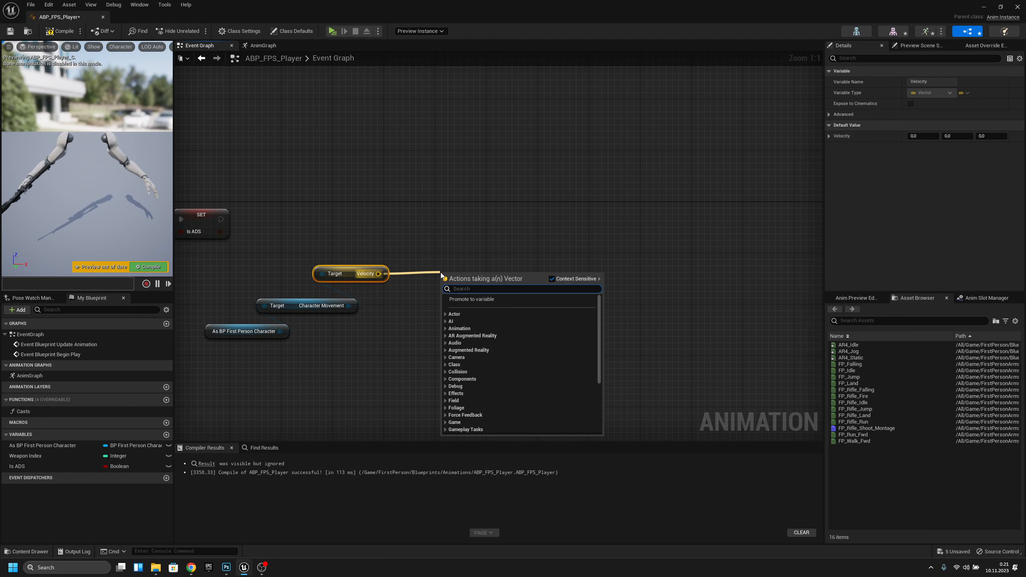
{"action": "type", "text": "vector lengh"}
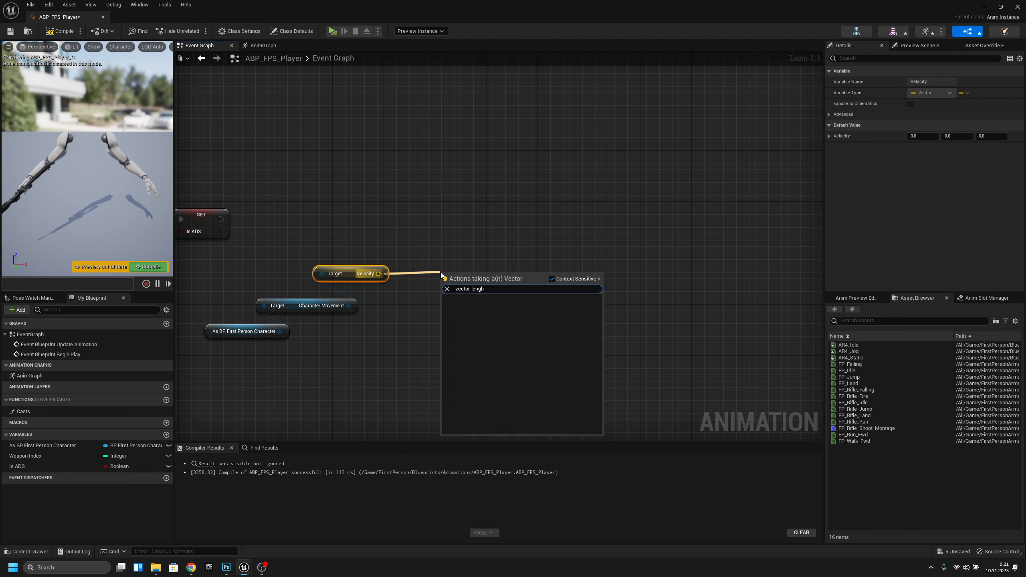
{"action": "key", "text": "BackSpace"}
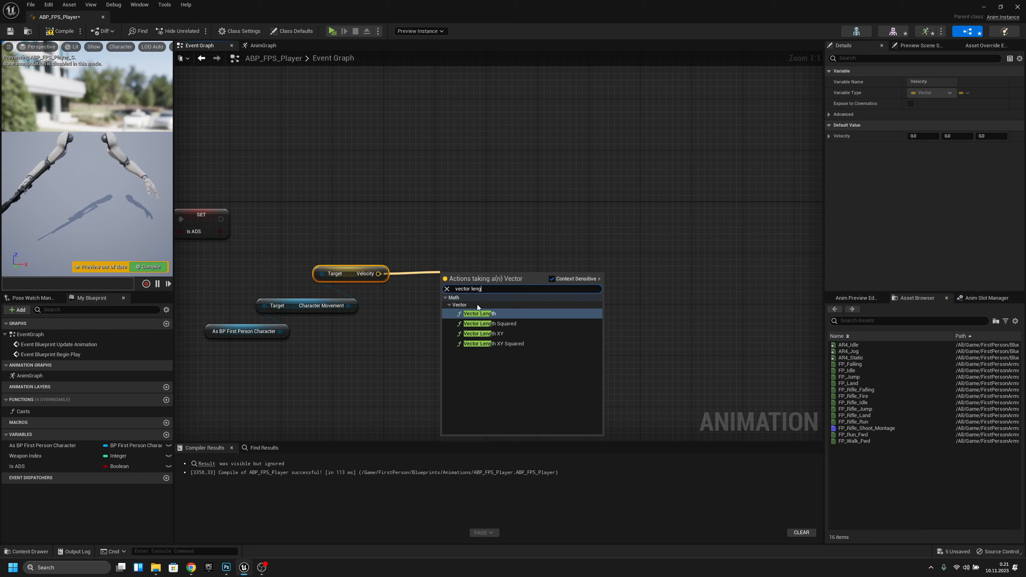
{"action": "left_click", "coordinate": [503, 334]}
{"action": "left_click_drag", "start_coordinate": [378, 274], "coordinate": [440, 325]}
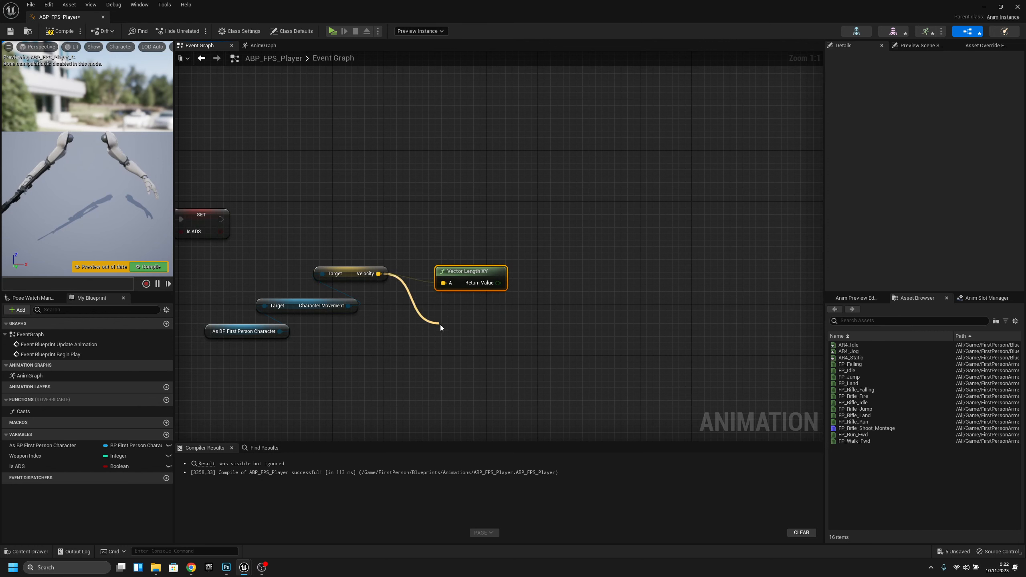
{"action": "type", "text": "get ve"}
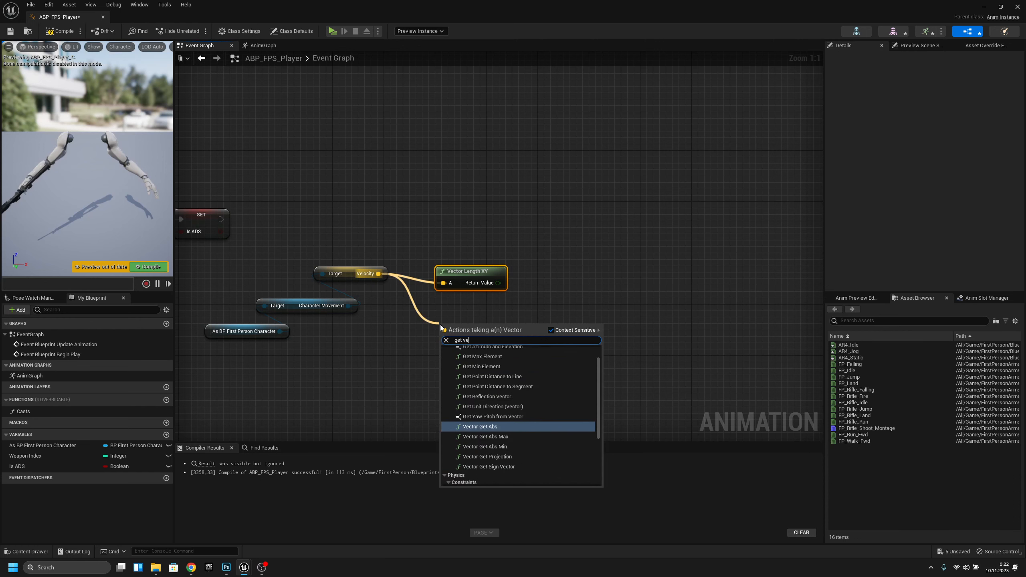
{"action": "type", "text": "ctor le"}
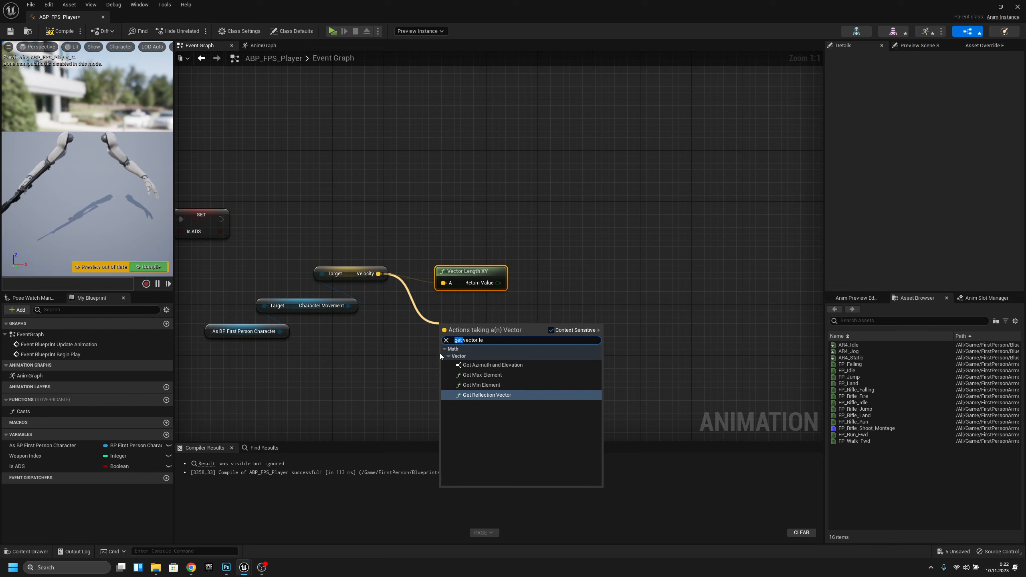
{"action": "key", "text": "BackSpace"}
{"action": "left_click", "coordinate": [505, 474]}
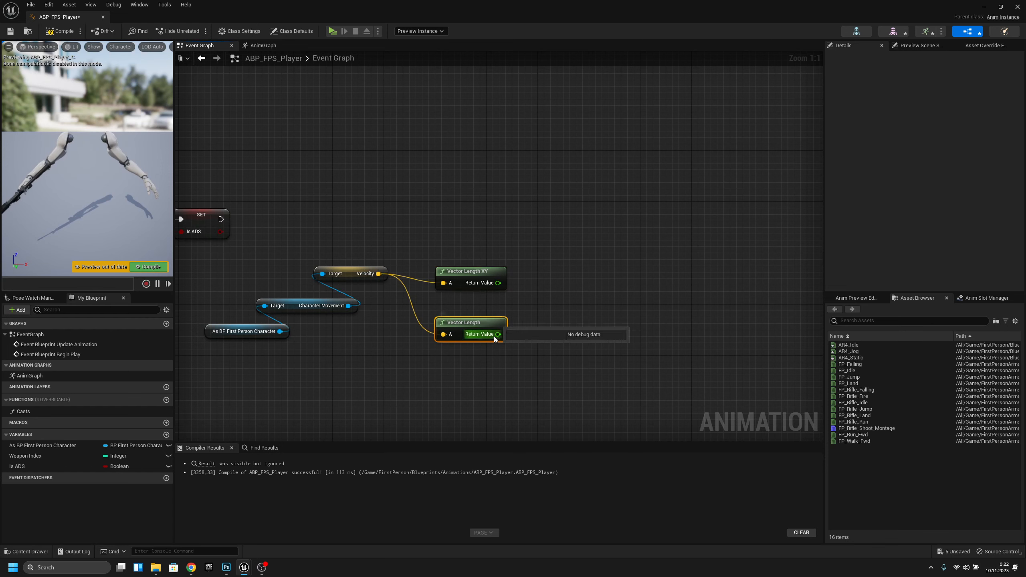
{"action": "right_click", "coordinate": [496, 337]}
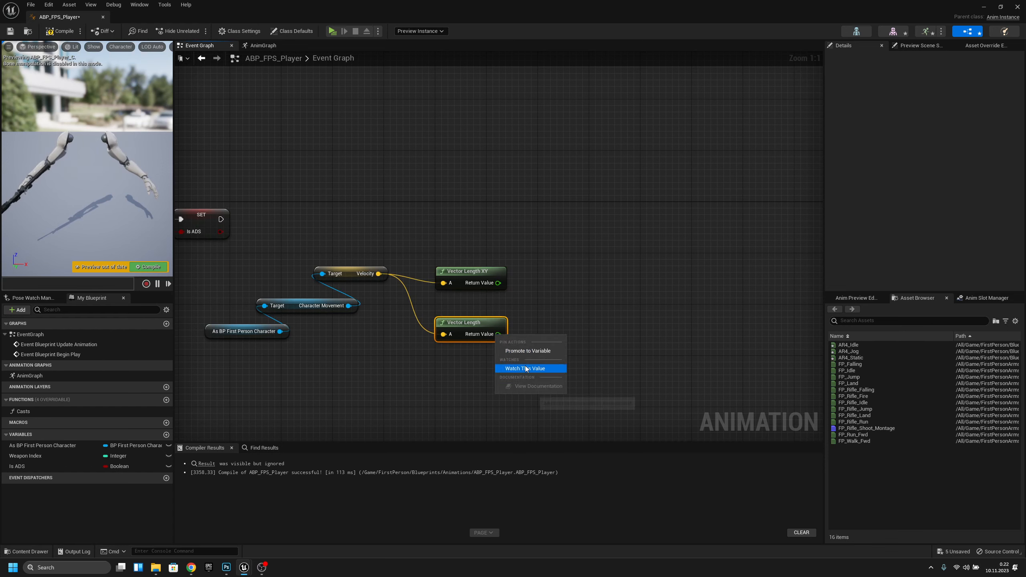
{"action": "left_click", "coordinate": [542, 319]}
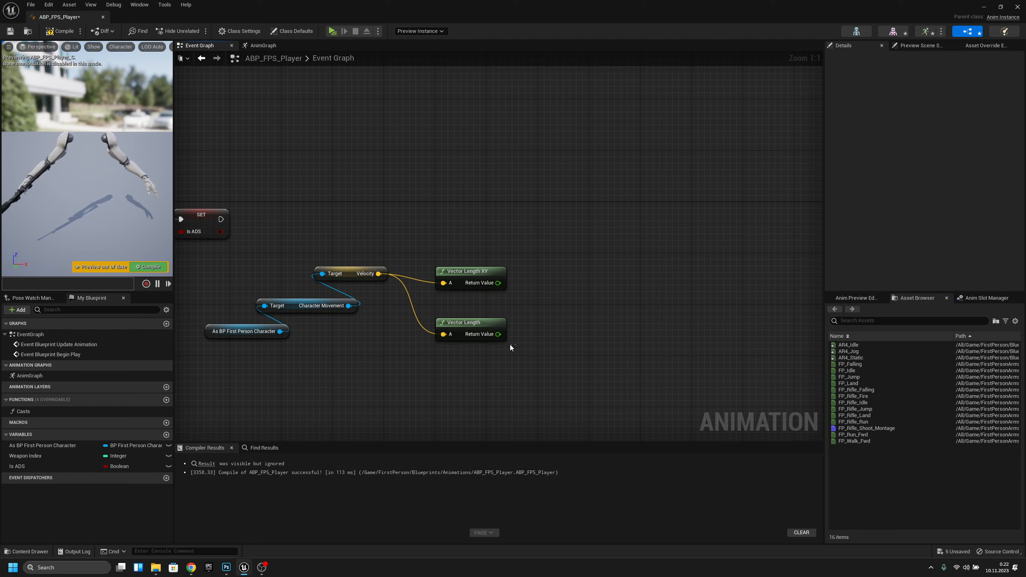
{"action": "left_click_drag", "start_coordinate": [515, 344], "coordinate": [437, 318]}
{"action": "key", "text": "Delete"}
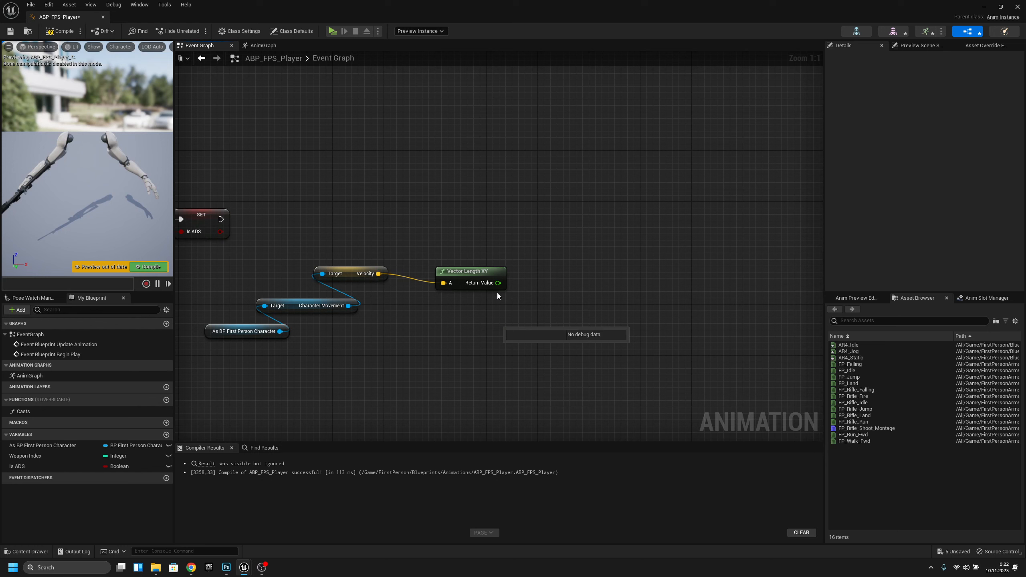
- Promote the Vector Length XY return value to a new variable and connect its Set node after the Is ADS Set node
{"action": "right_click_drag", "start_coordinate": [497, 293], "coordinate": [425, 313]}
{"action": "right_click_drag", "start_coordinate": [465, 266], "coordinate": [415, 233]}
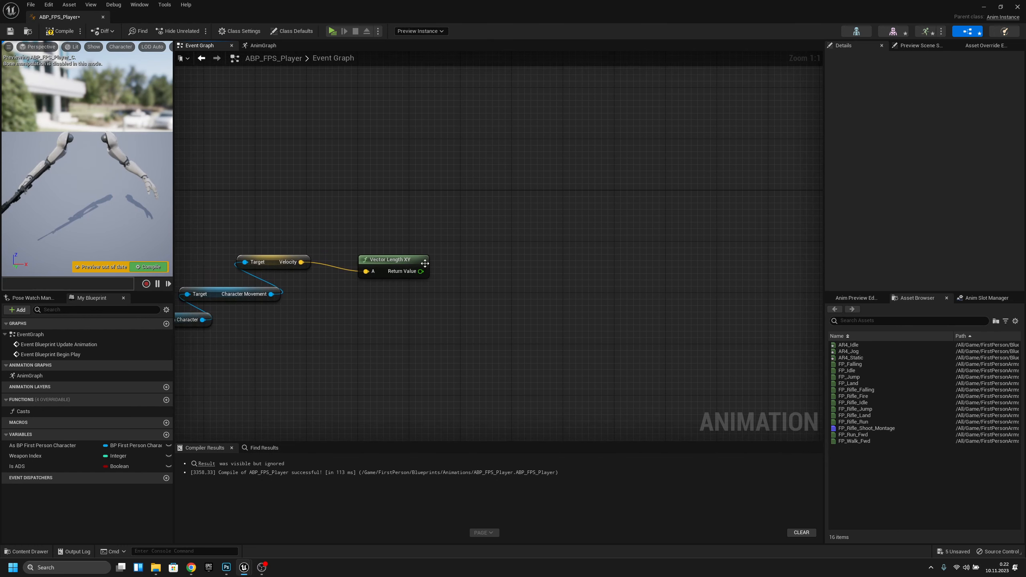
{"action": "left_click_drag", "start_coordinate": [421, 271], "coordinate": [499, 172]}
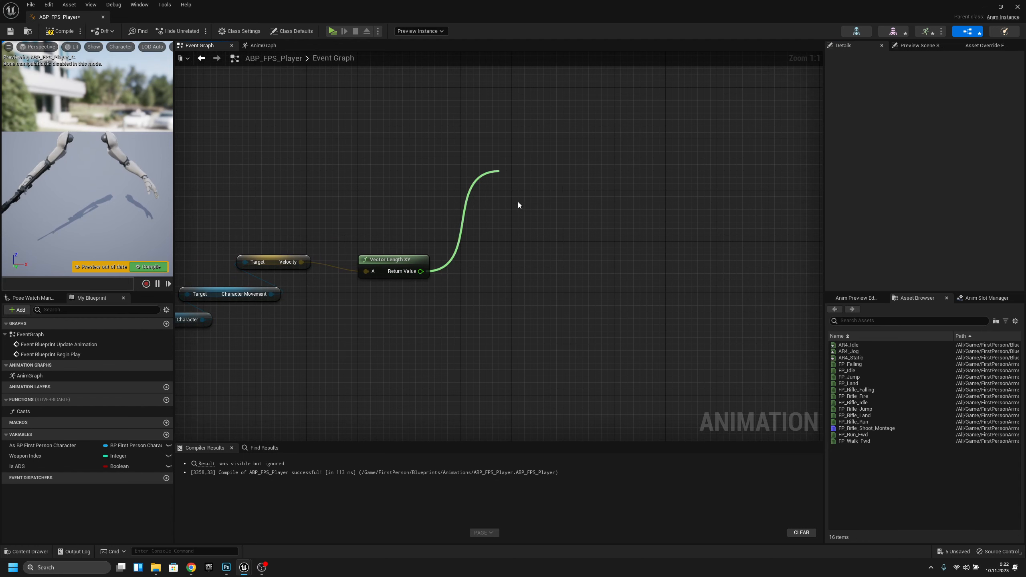
{"action": "left_click_drag", "start_coordinate": [283, 228], "coordinate": [672, 228]}
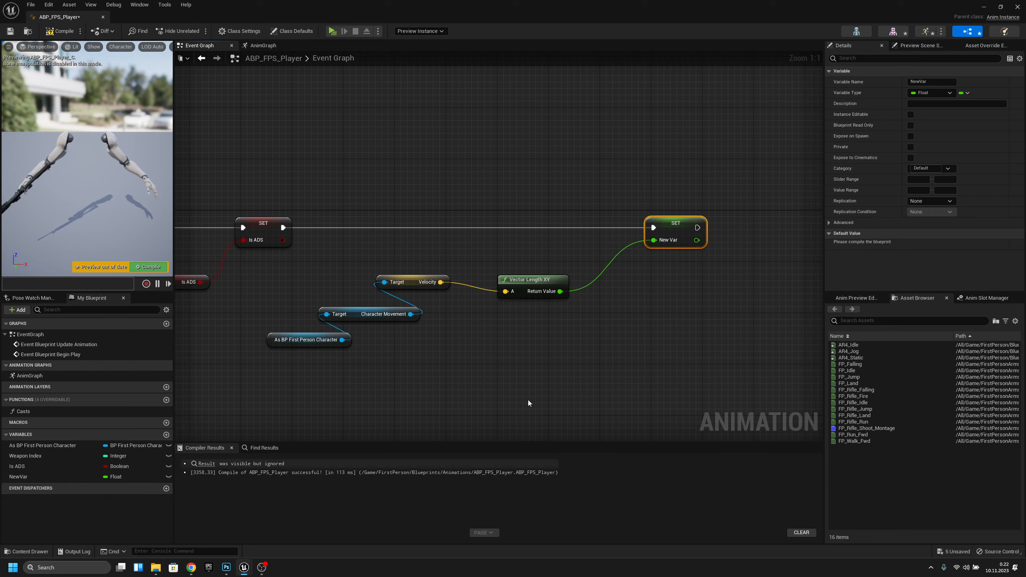
- Rename the new float variable to Ground_Speed, and compile and save the Animation Blueprint
{"action": "double_click", "coordinate": [72, 477]}
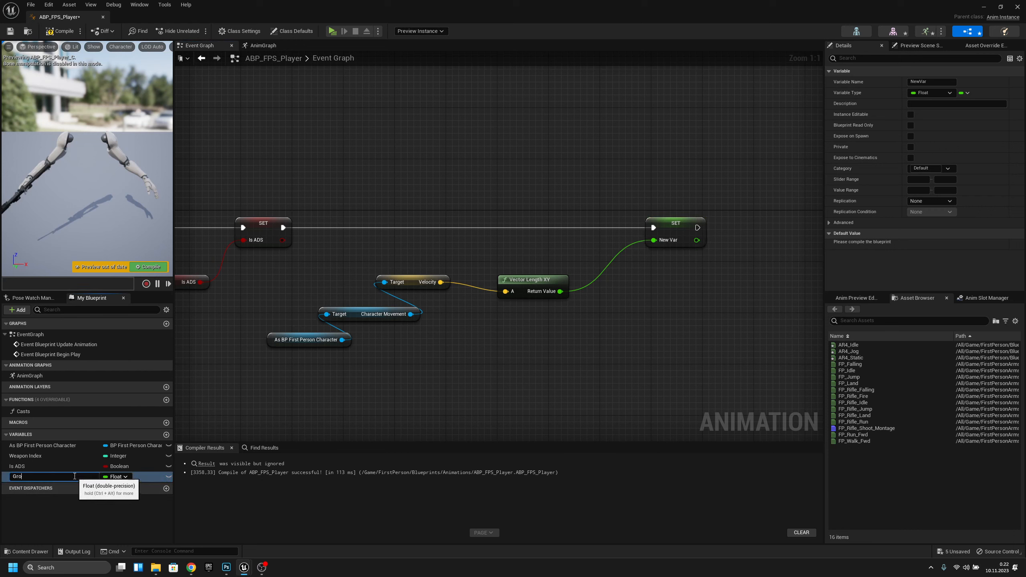
{"action": "type", "text": "Ground_Speed"}
{"action": "key", "text": "Return"}
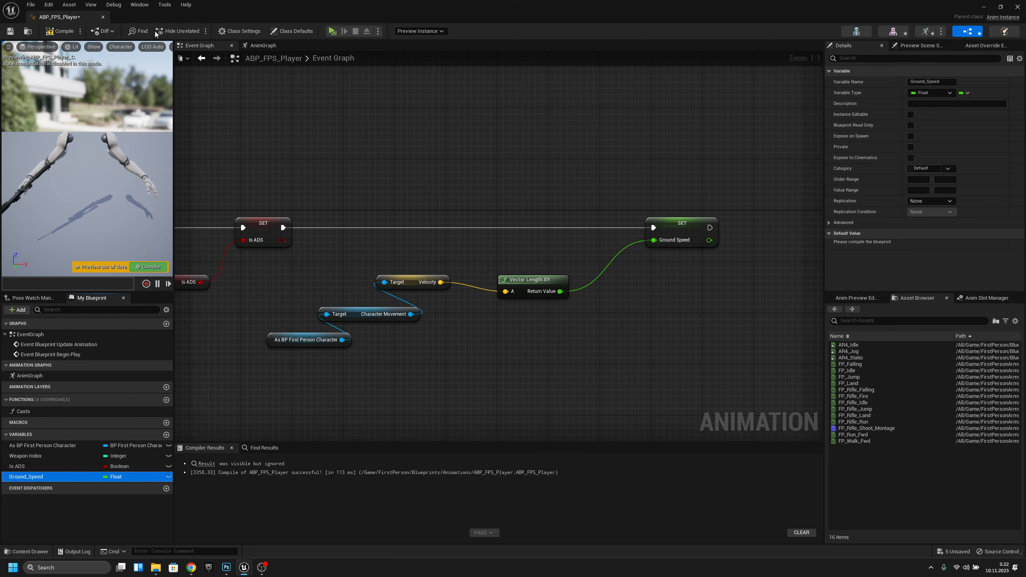
{"action": "left_click", "coordinate": [60, 30]}
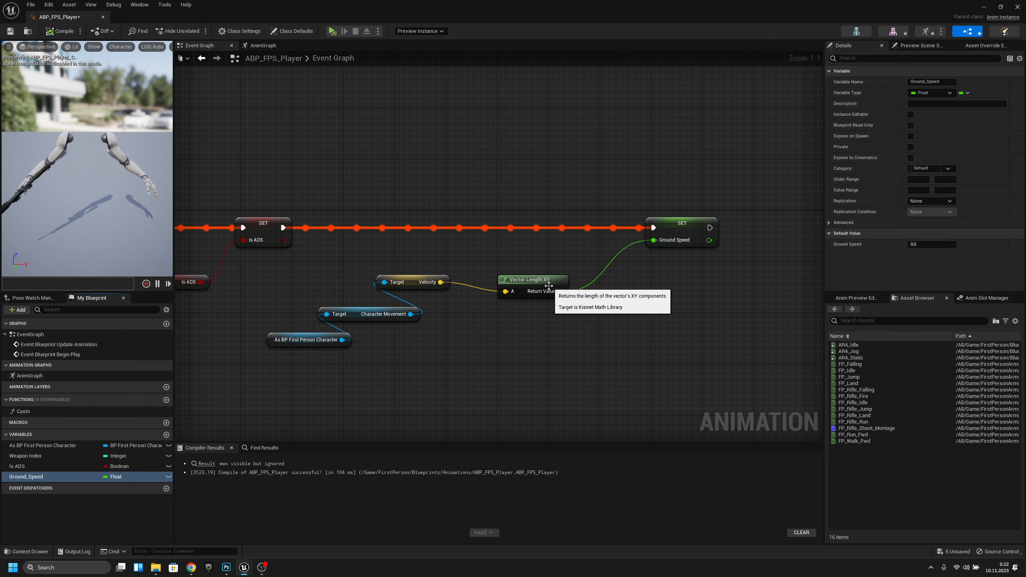
{"action": "key", "text": "ctrl+s"}
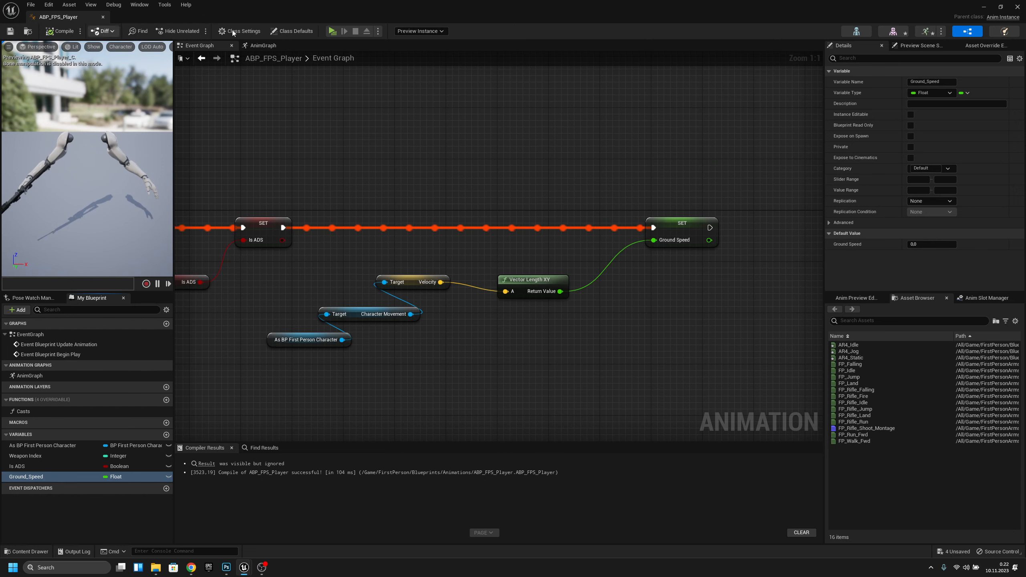
- In the AnimGraph, add a Slot 'DefaultSlot' node feeding the Output Pose result and line it up with that node
{"action": "left_click", "coordinate": [278, 49]}
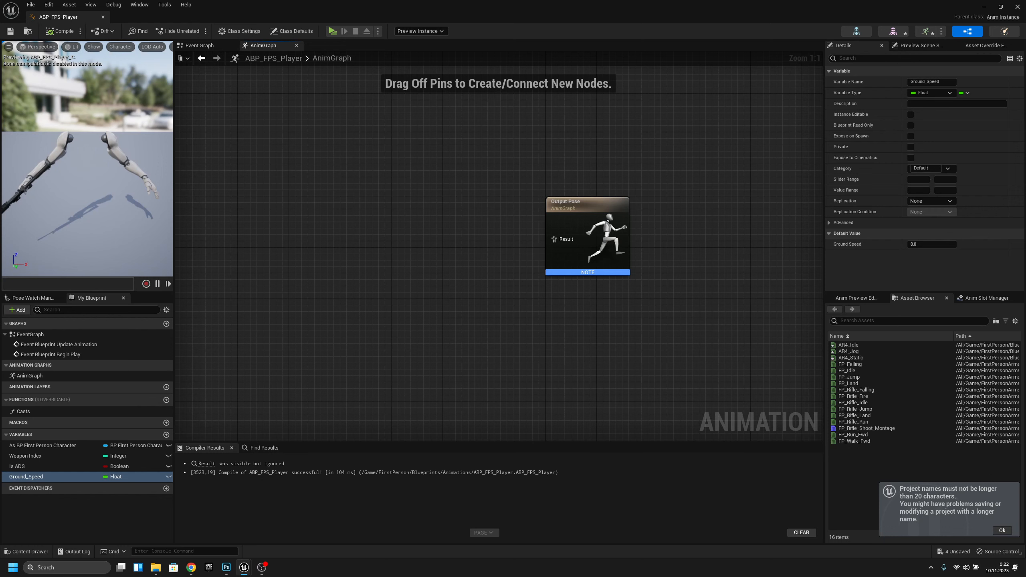
{"action": "right_click_drag", "start_coordinate": [480, 290], "coordinate": [574, 300]}
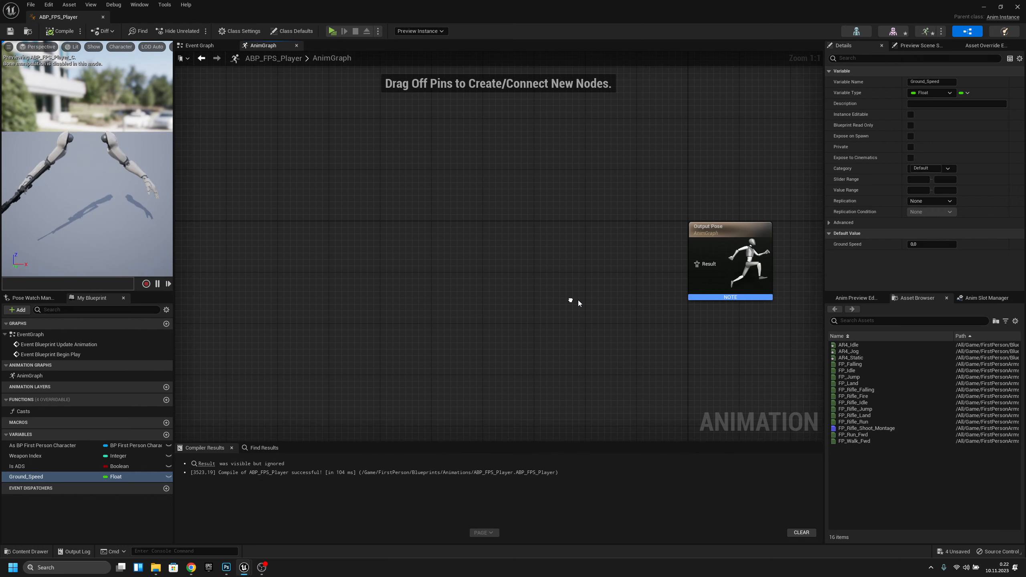
{"action": "right_click_drag", "start_coordinate": [695, 292], "coordinate": [652, 294]}
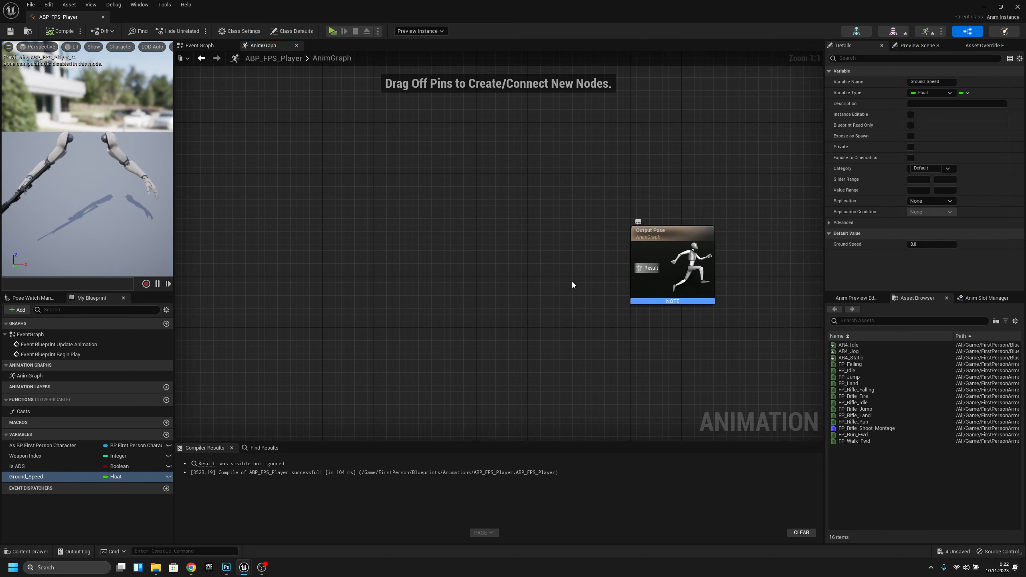
{"action": "left_click_drag", "start_coordinate": [640, 267], "coordinate": [520, 263]}
{"action": "type", "text": "default"}
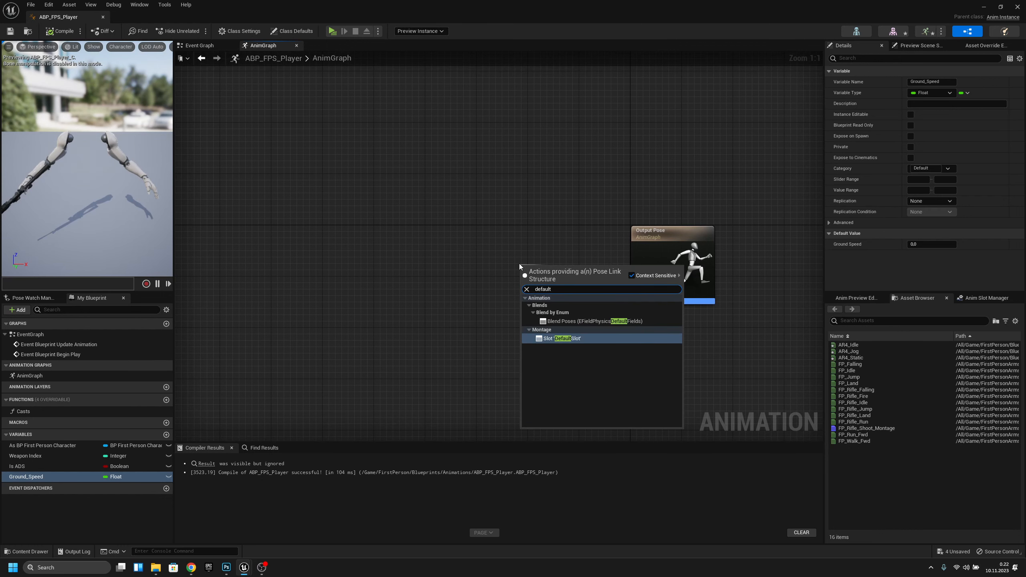
{"action": "key", "text": "Return"}
{"action": "left_click_drag", "start_coordinate": [558, 262], "coordinate": [560, 254]}
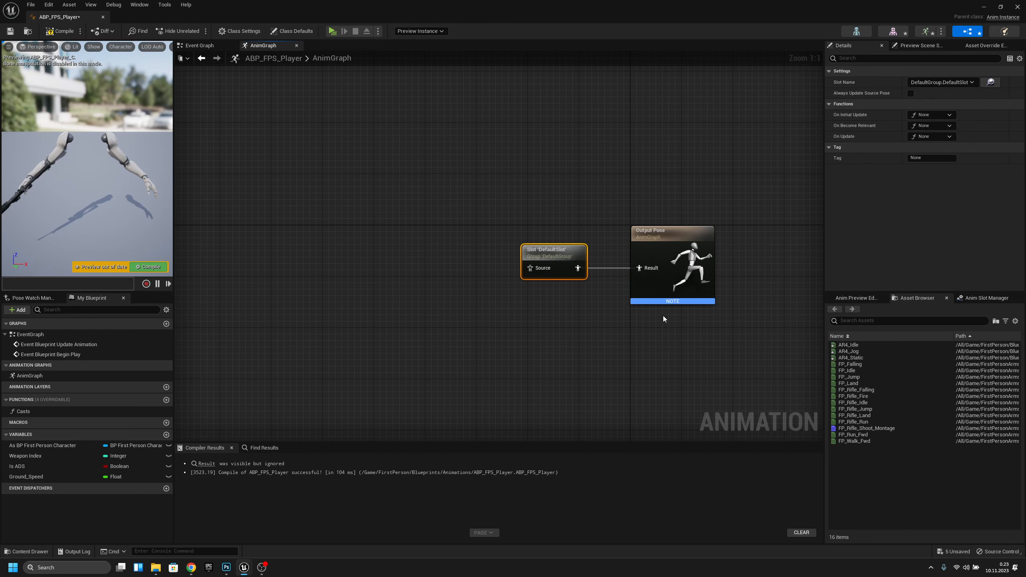
{"action": "left_click_drag", "start_coordinate": [664, 317], "coordinate": [520, 241]}
{"action": "left_click", "coordinate": [577, 303]}
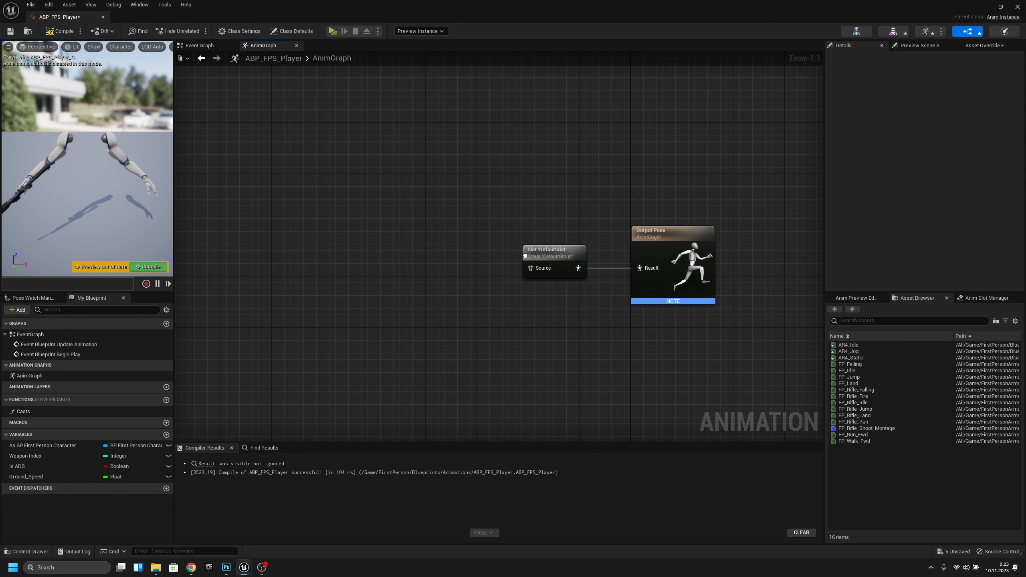
- Add a state machine named LocoMotion in the empty area above and to the left of the slot node
{"action": "right_click_drag", "start_coordinate": [613, 260], "coordinate": [647, 312]}
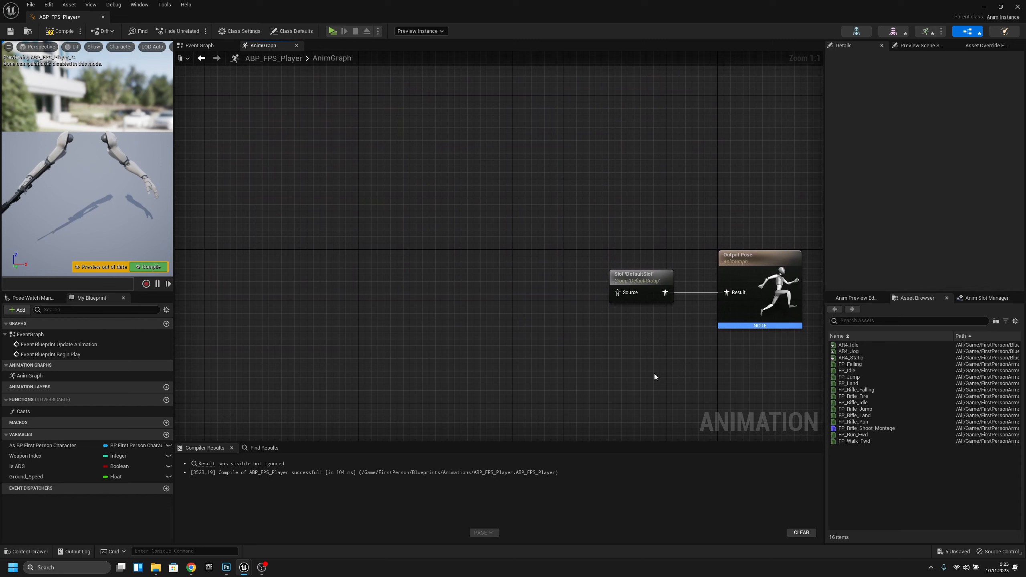
{"action": "mouse_move", "coordinate": [638, 307]}
{"action": "right_mouse_down"}
{"action": "mouse_move", "coordinate": [684, 321]}
{"action": "mouse_move", "coordinate": [620, 291]}
{"action": "mouse_move", "coordinate": [632, 318]}
{"action": "right_mouse_up"}
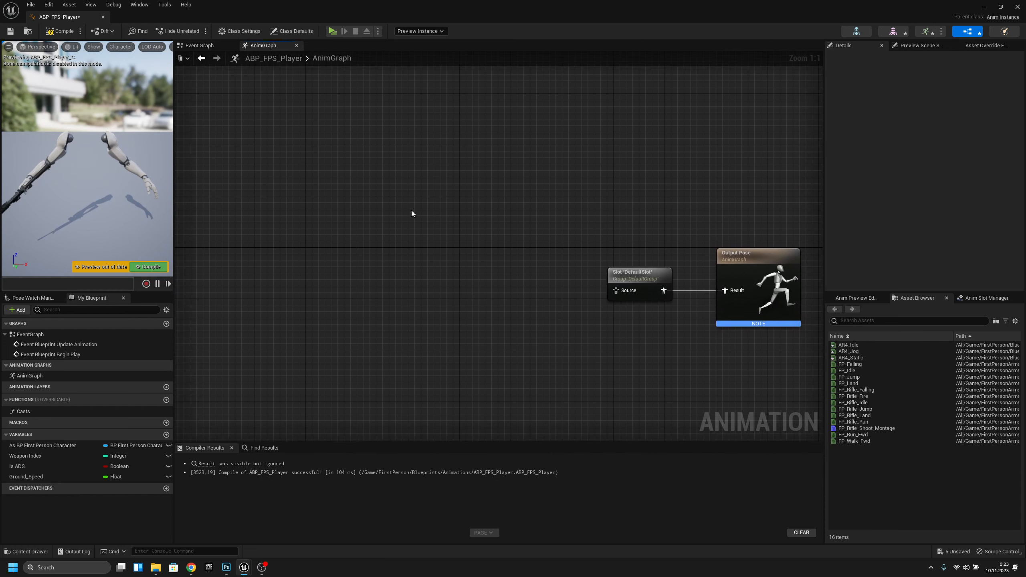
{"action": "right_click", "coordinate": [397, 198]}
{"action": "type", "text": "sta"}
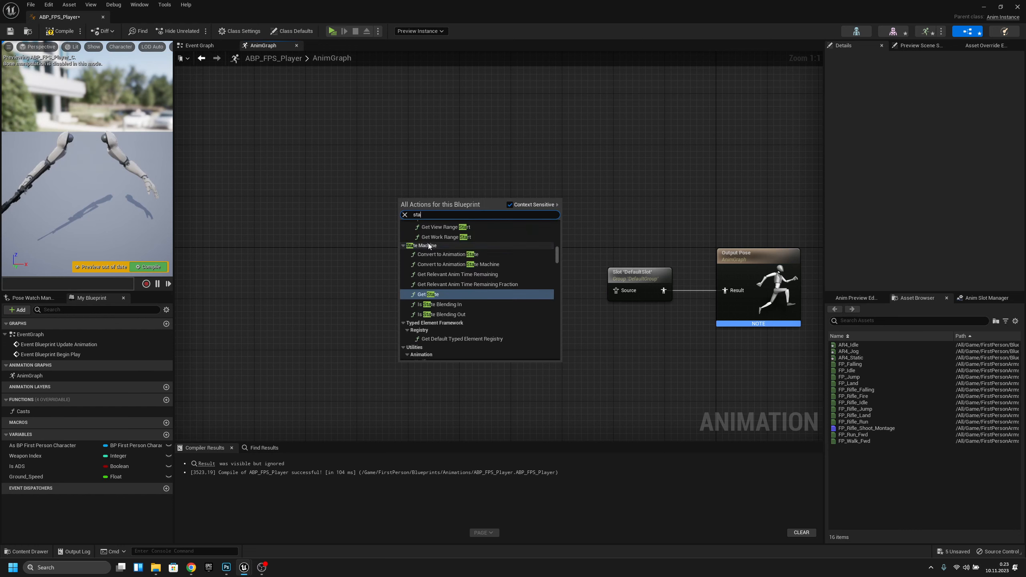
{"action": "type", "text": "te mach"}
{"action": "key", "text": "Return"}
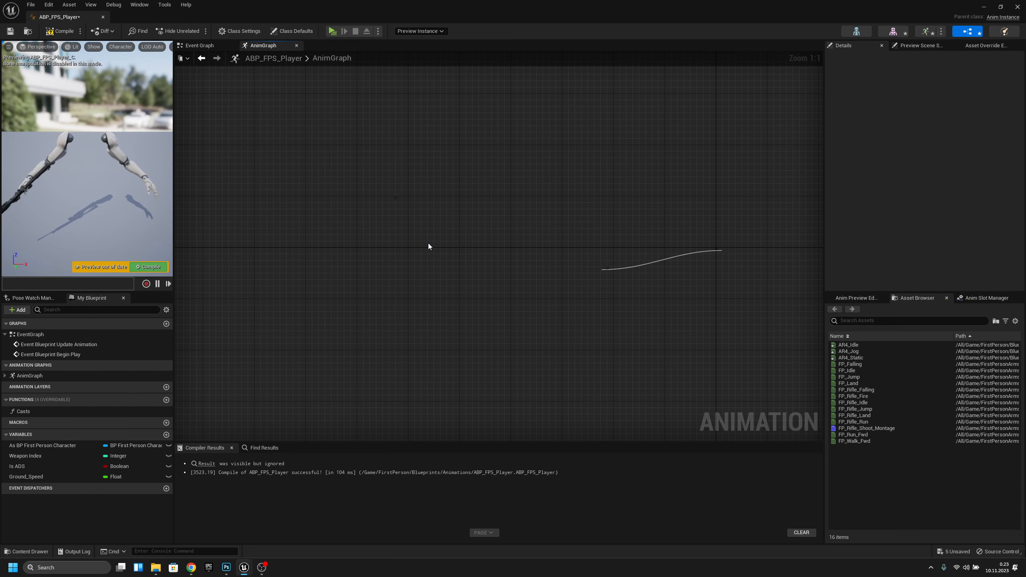
{"action": "left_click_drag", "start_coordinate": [432, 218], "coordinate": [376, 183]}
{"action": "key", "text": "F2"}
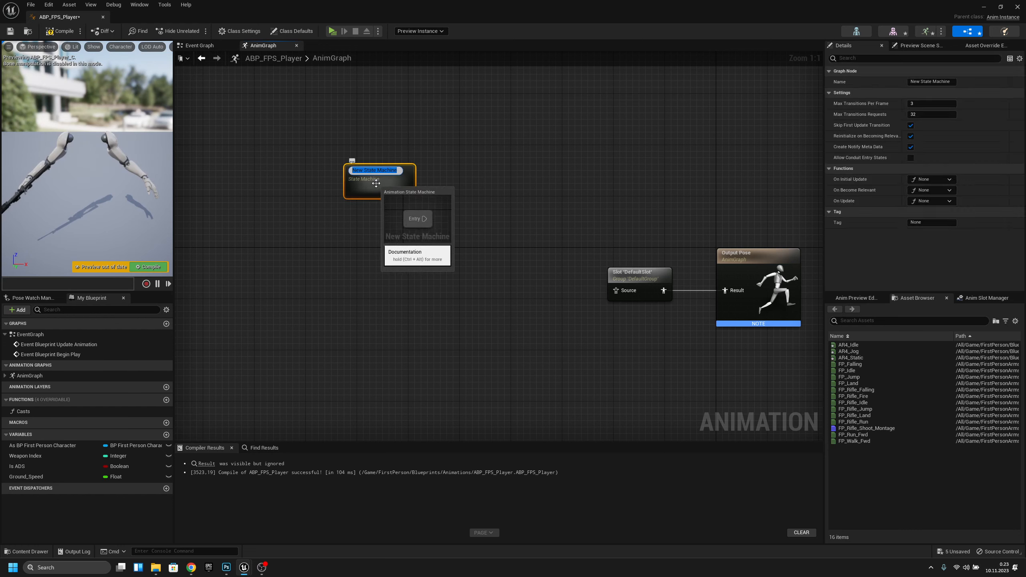
{"action": "type", "text": "LocoM"}
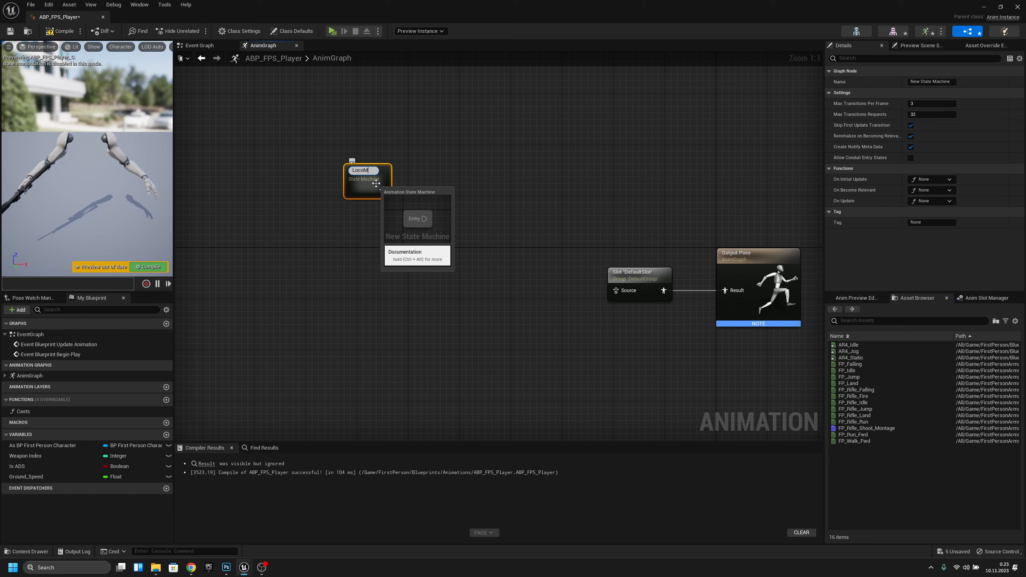
{"action": "type", "text": "otion"}
{"action": "key", "text": "Return"}
- Save the LocoMotion output to a new cached pose named Loco and arrange the two nodes in a straight row
{"action": "left_click_drag", "start_coordinate": [382, 188], "coordinate": [460, 188]}
{"action": "type", "text": "save ca"}
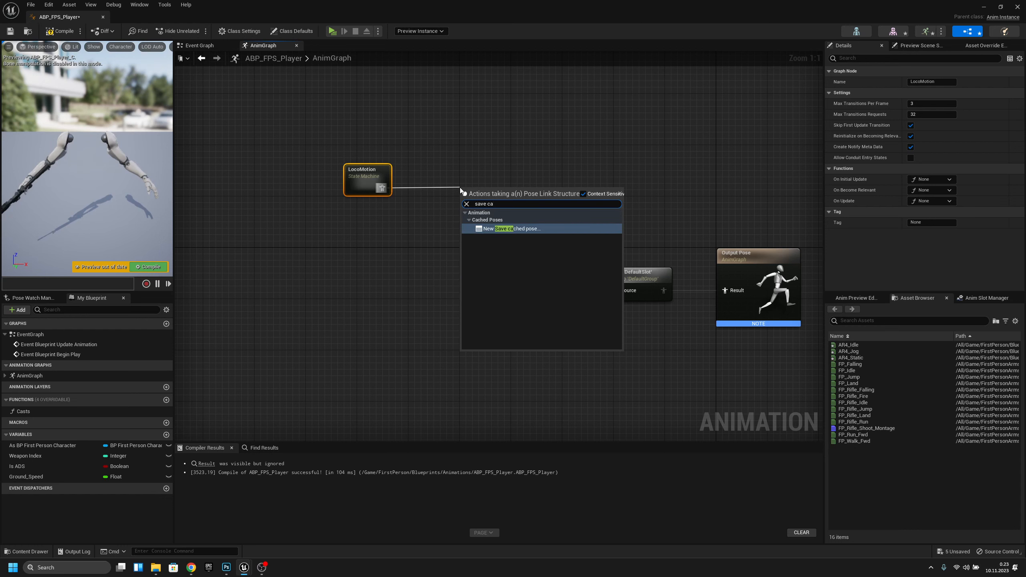
{"action": "key", "text": "Return"}
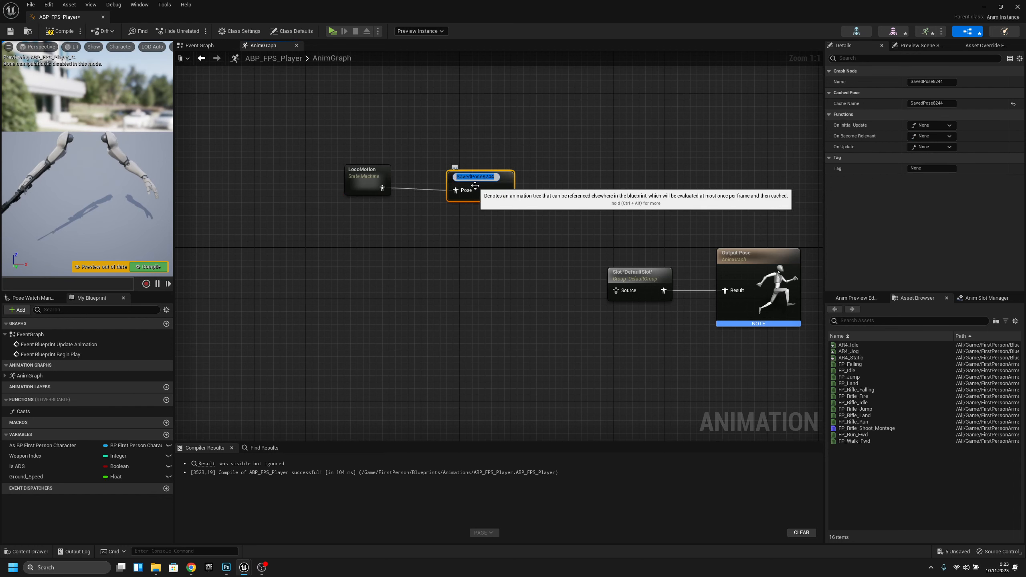
{"action": "type", "text": "Loco"}
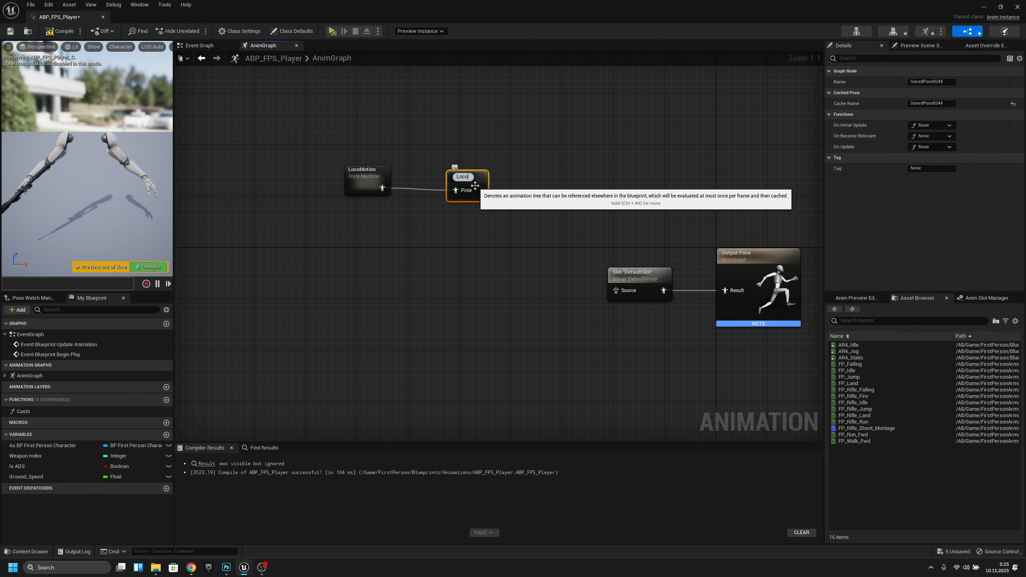
{"action": "key", "text": "Return"}
{"action": "left_click", "coordinate": [362, 184], "text": "ctrl"}
{"action": "left_click_drag", "start_coordinate": [362, 184], "coordinate": [368, 152]}
{"action": "left_click", "coordinate": [461, 165]}
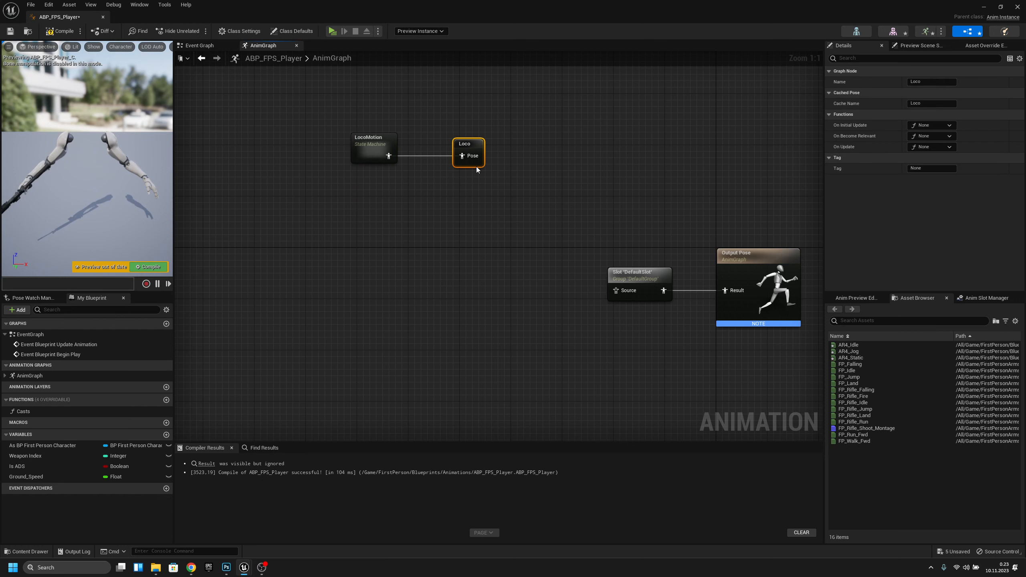
- Add a Use cached pose 'Loco' node, connect it to the DefaultSlot source and straighten it with the slot
{"action": "right_click_drag", "start_coordinate": [537, 267], "coordinate": [511, 263]}
{"action": "right_click", "coordinate": [395, 282]}
{"action": "type", "text": "loco"}
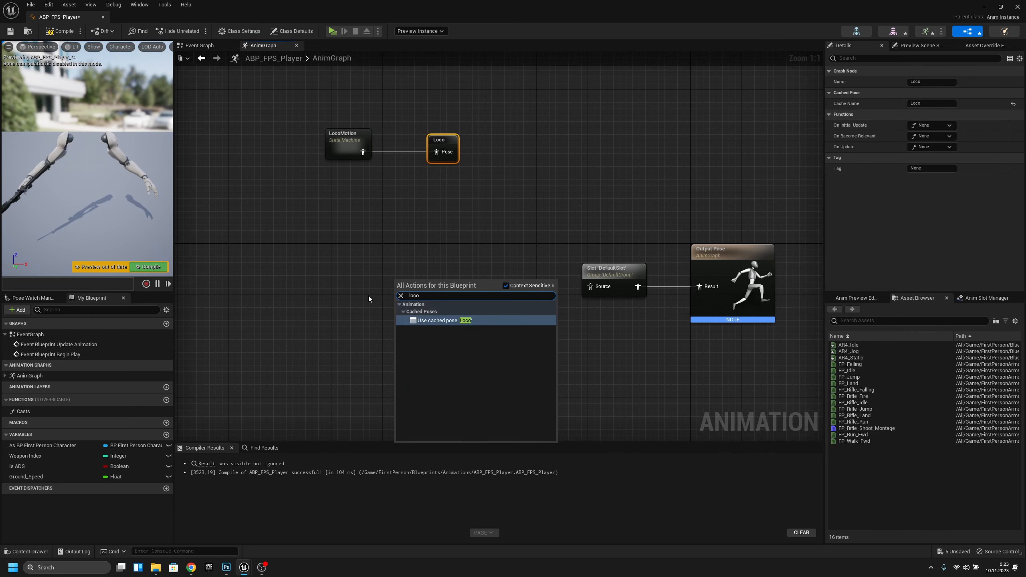
{"action": "key", "text": "Return"}
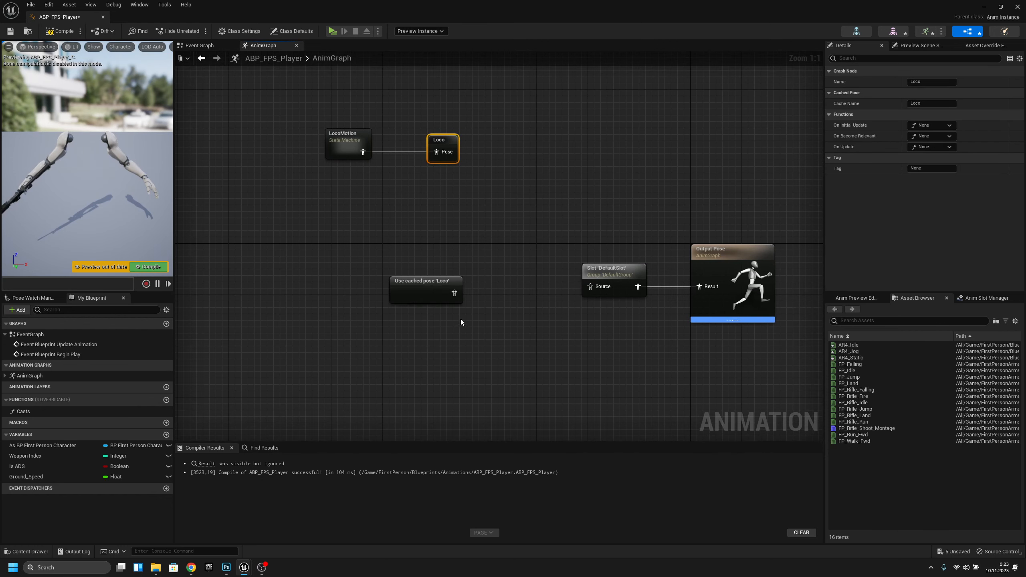
{"action": "left_click_drag", "start_coordinate": [454, 293], "coordinate": [589, 287]}
{"action": "left_click", "coordinate": [428, 278]}
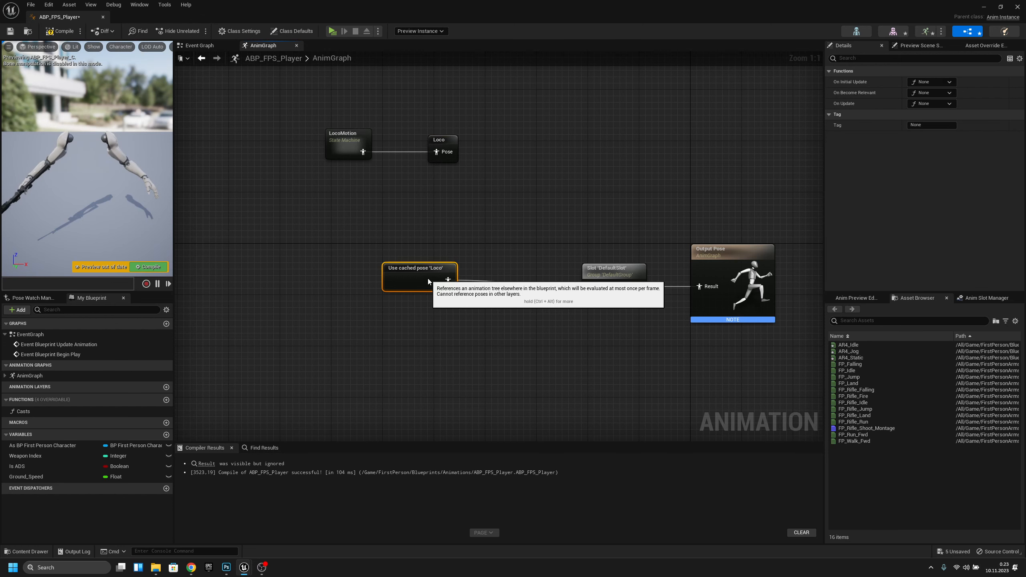
- Move the LocoMotion and Loco nodes together so they line up above the Use cached pose 'Loco' node
{"action": "right_click_drag", "start_coordinate": [555, 342], "coordinate": [479, 342]}
{"action": "left_click_drag", "start_coordinate": [440, 207], "coordinate": [296, 146]}
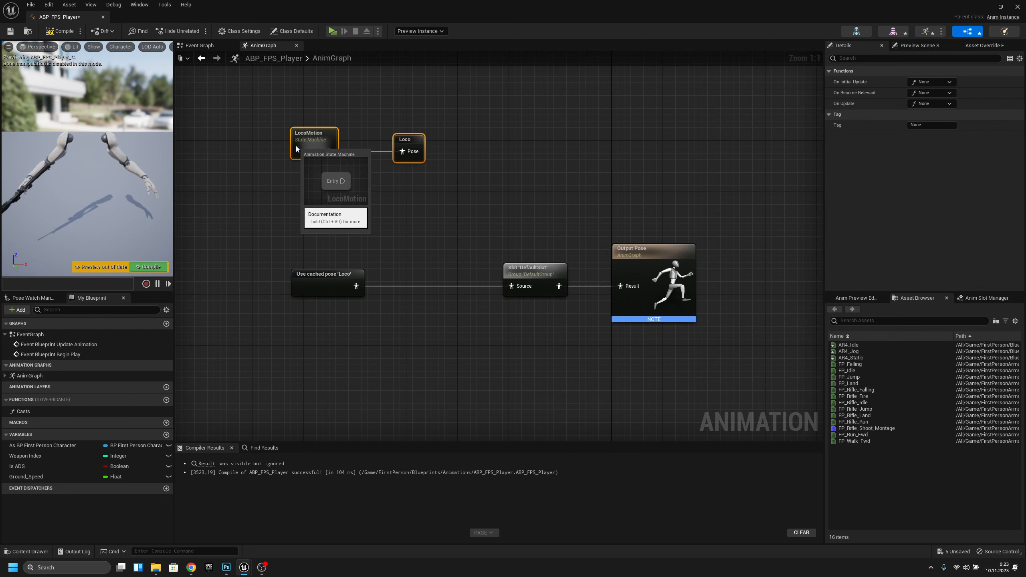
{"action": "right_click_drag", "start_coordinate": [419, 199], "coordinate": [435, 216]}
{"action": "left_click", "coordinate": [433, 193]}
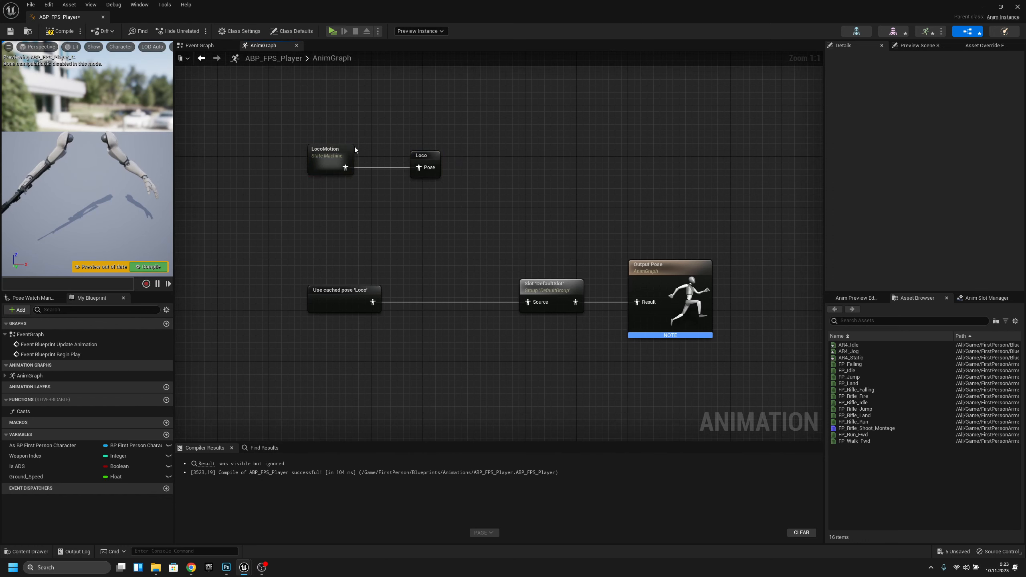
{"action": "left_click", "coordinate": [319, 160]}
{"action": "left_click", "coordinate": [428, 162]}
{"action": "left_click", "coordinate": [347, 298]}
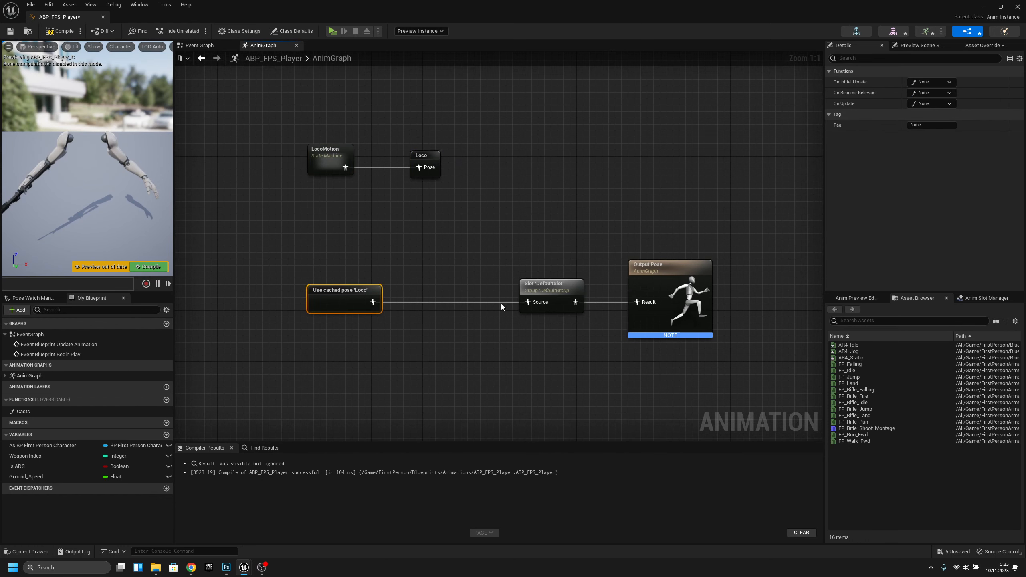
{"action": "right_click_drag", "start_coordinate": [445, 227], "coordinate": [441, 260]}
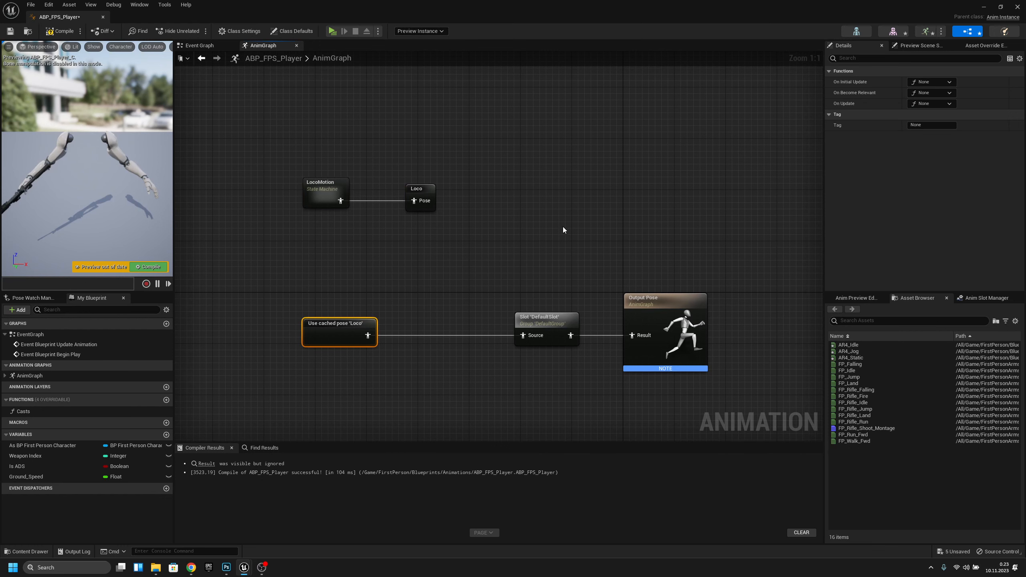
{"action": "mouse_move", "coordinate": [536, 222]}
{"action": "right_mouse_down"}
{"action": "mouse_move", "coordinate": [580, 225]}
{"action": "mouse_move", "coordinate": [534, 232]}
{"action": "right_mouse_up"}
{"action": "left_click_drag", "start_coordinate": [488, 232], "coordinate": [311, 189]}
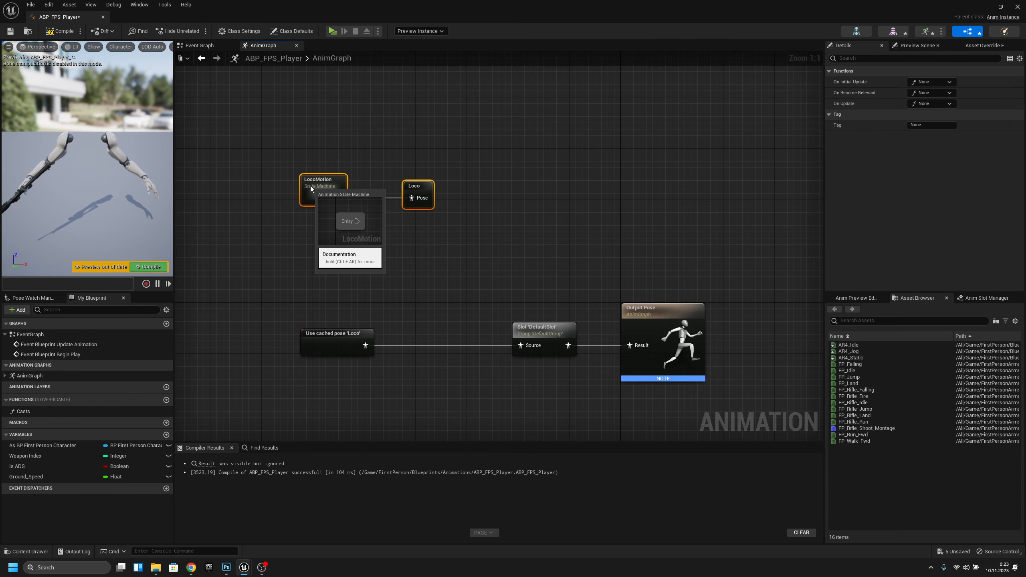
{"action": "left_click", "coordinate": [509, 274]}
{"action": "right_click_drag", "start_coordinate": [508, 274], "coordinate": [458, 242]}
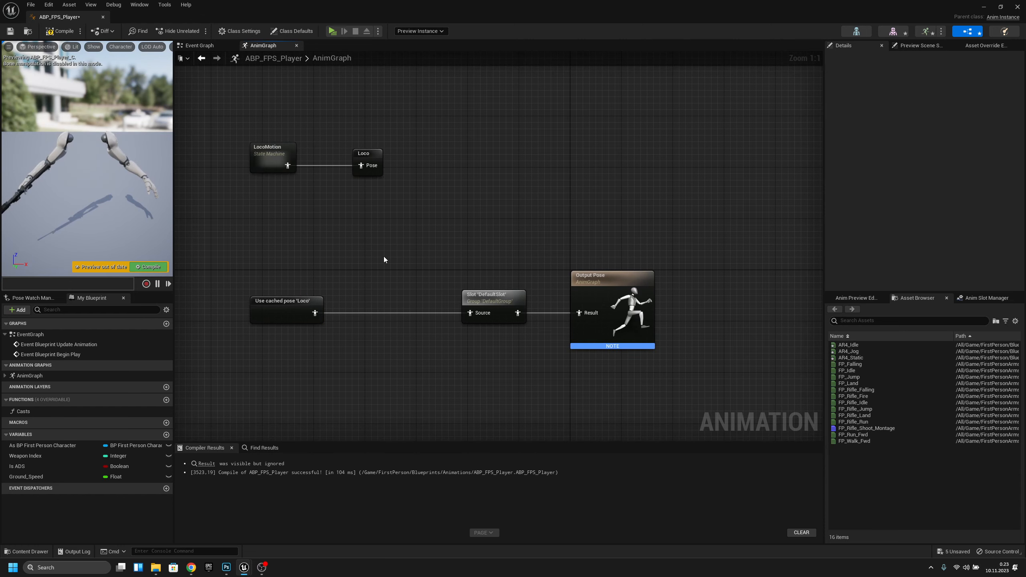
- Open the LocoMotion state machine, add a state named Idle connected from Entry, and align it with the Entry node
{"action": "double_click", "coordinate": [265, 158]}
{"action": "right_click_drag", "start_coordinate": [591, 284], "coordinate": [354, 248]}
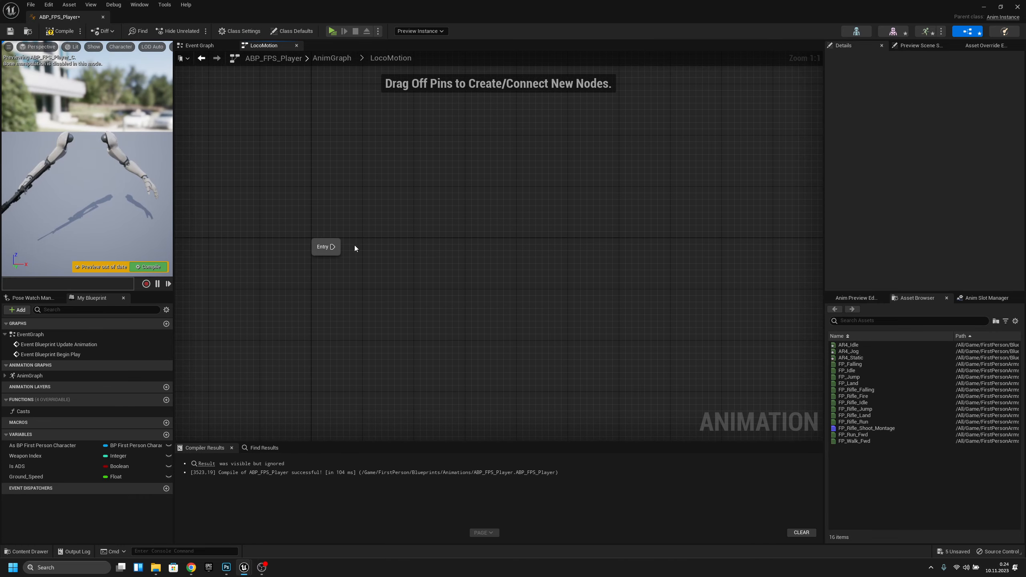
{"action": "left_click_drag", "start_coordinate": [332, 246], "coordinate": [437, 250]}
{"action": "left_click", "coordinate": [473, 270]}
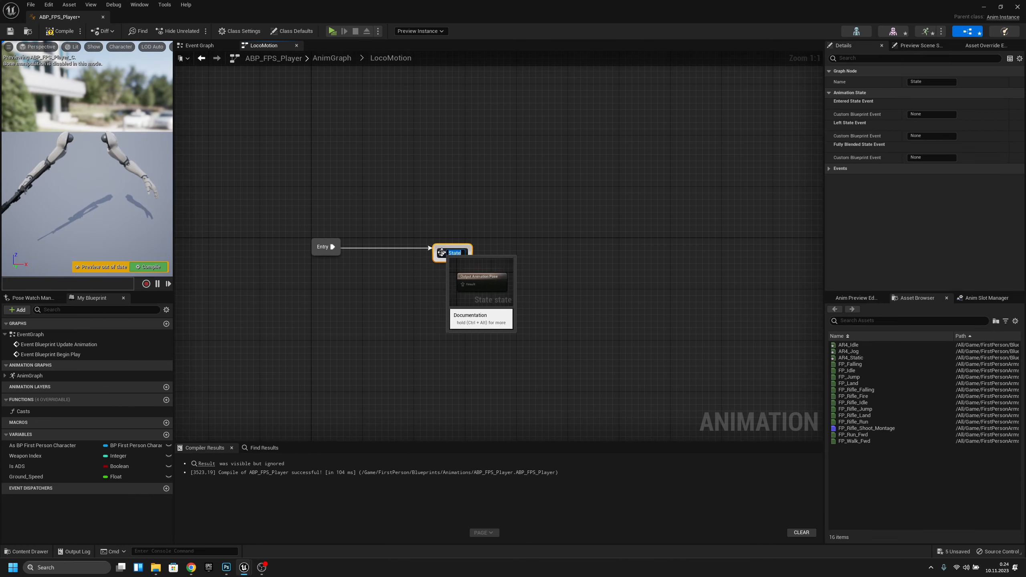
{"action": "key", "text": "BackSpace"}
{"action": "type", "text": "Idle"}
{"action": "key", "text": "Return"}
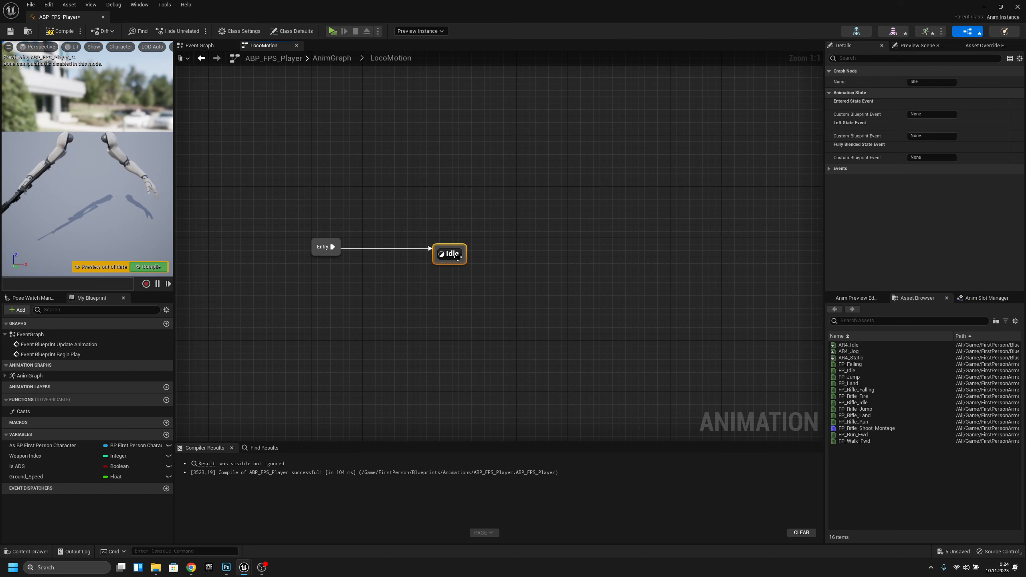
{"action": "left_click_drag", "start_coordinate": [457, 257], "coordinate": [450, 250]}
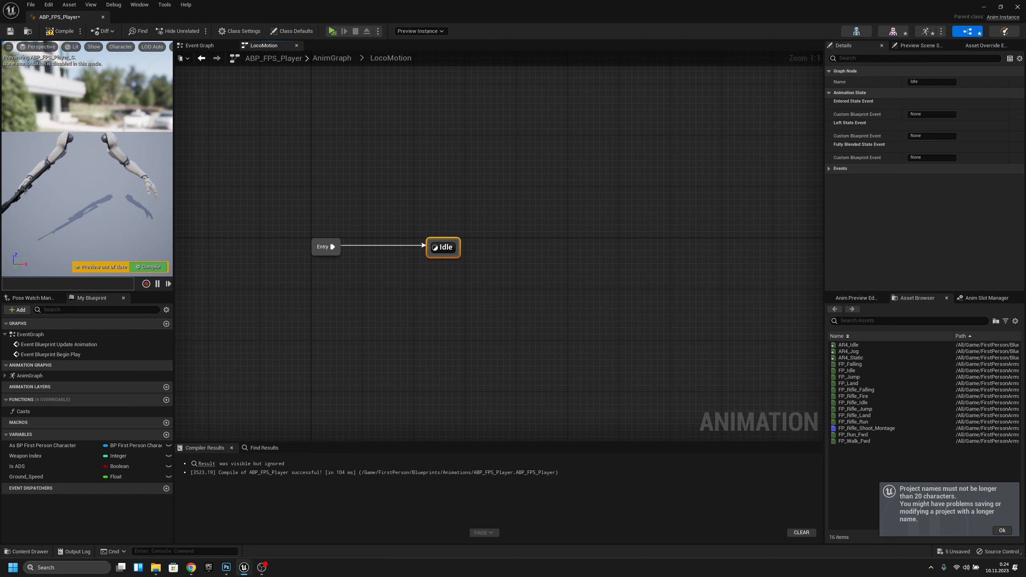
- Add a new state with a transition from Idle and place it in line with the Idle state
{"action": "right_click_drag", "start_coordinate": [514, 239], "coordinate": [445, 242]}
{"action": "left_click", "coordinate": [402, 252]}
{"action": "left_click_drag", "start_coordinate": [387, 252], "coordinate": [534, 250]}
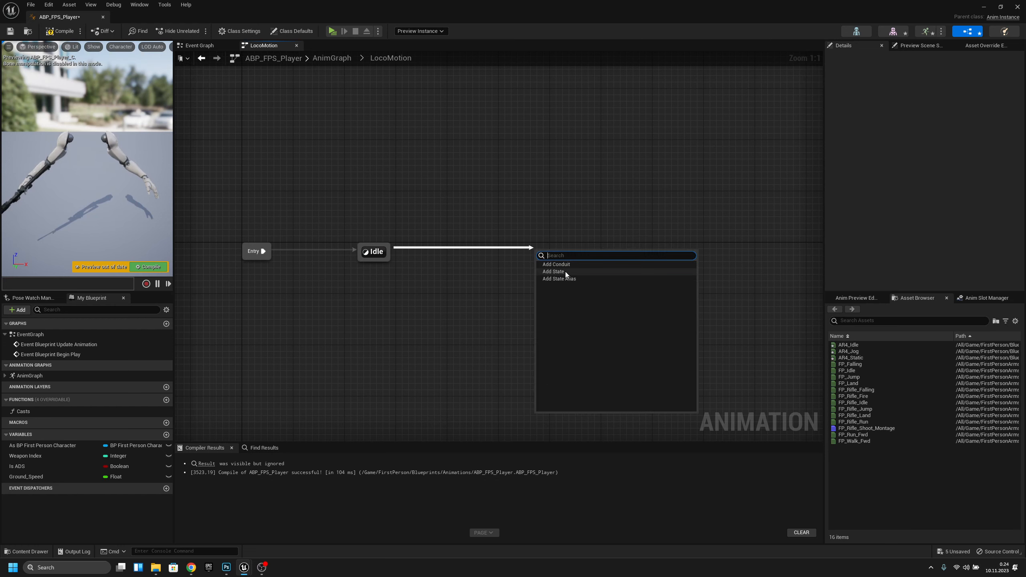
{"action": "left_click", "coordinate": [566, 273]}
{"action": "left_click", "coordinate": [492, 293]}
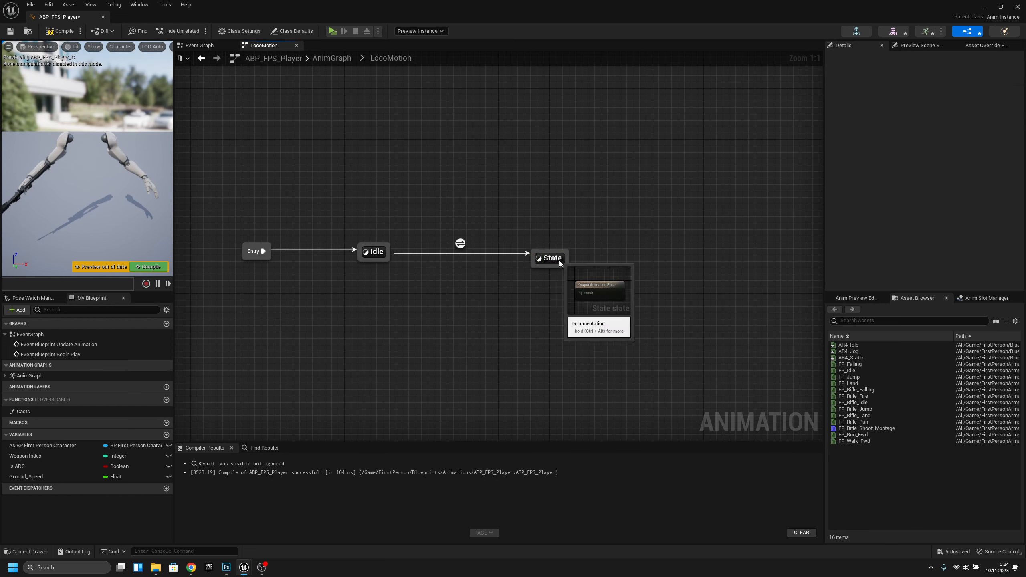
{"action": "mouse_move", "coordinate": [560, 262]}
{"action": "left_mouse_down"}
{"action": "mouse_move", "coordinate": [508, 273]}
{"action": "mouse_move", "coordinate": [512, 212]}
{"action": "mouse_move", "coordinate": [417, 206]}
{"action": "mouse_move", "coordinate": [492, 300]}
{"action": "mouse_move", "coordinate": [514, 233]}
{"action": "mouse_move", "coordinate": [533, 251]}
{"action": "mouse_move", "coordinate": [527, 234]}
{"action": "mouse_move", "coordinate": [508, 285]}
{"action": "mouse_move", "coordinate": [534, 256]}
{"action": "mouse_move", "coordinate": [519, 256]}
{"action": "mouse_move", "coordinate": [552, 256]}
{"action": "left_mouse_up"}
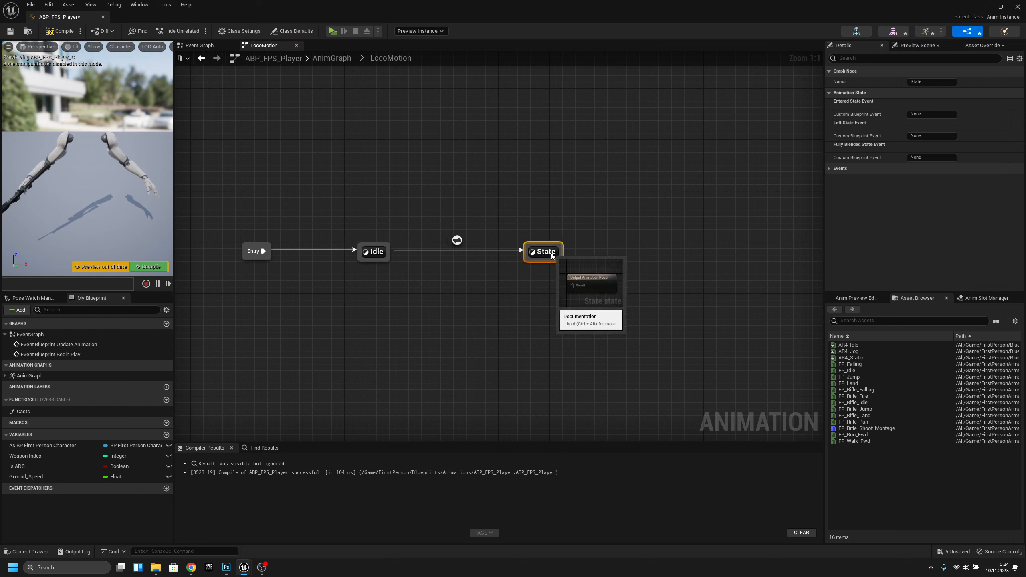
- Rename the state that follows Idle as Movement
{"action": "double_click", "coordinate": [551, 253]}
{"action": "type", "text": "Movmenet"}
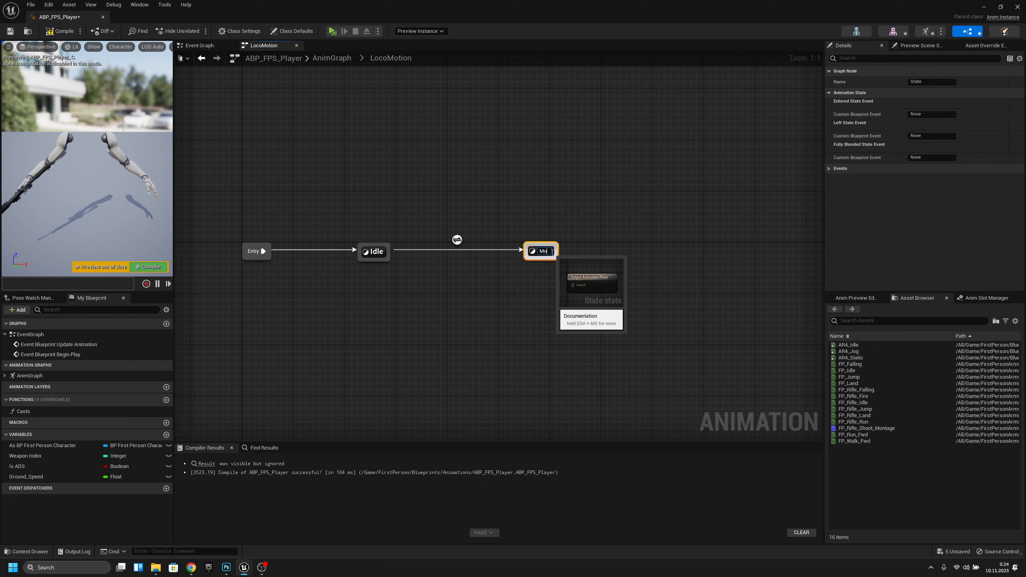
{"action": "key", "text": "BackSpace"}
{"action": "key", "text": "BackSpace"}
{"action": "key", "text": "BackSpace"}
{"action": "key", "text": "BackSpace"}
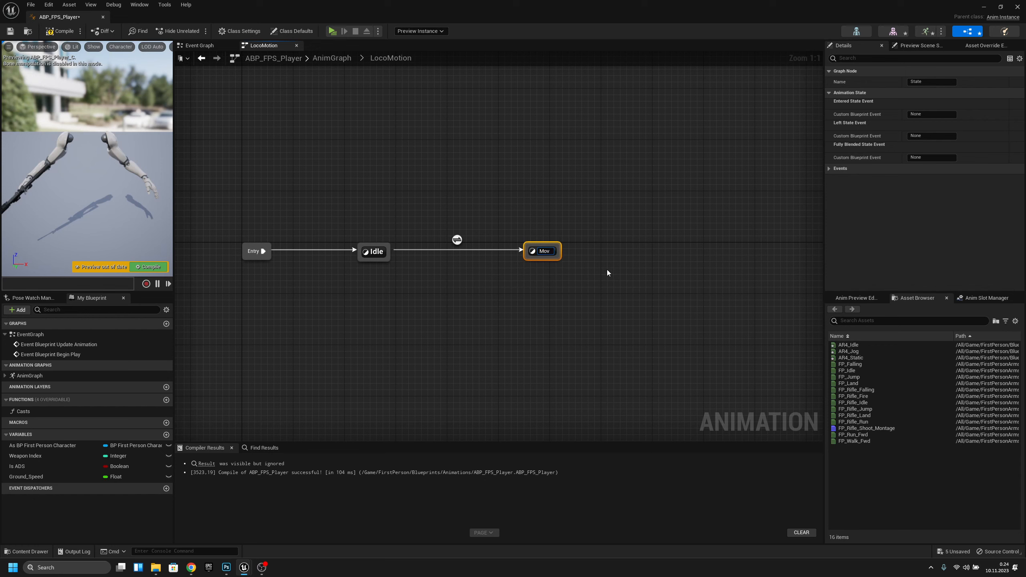
{"action": "type", "text": "ement"}
{"action": "key", "text": "Return"}
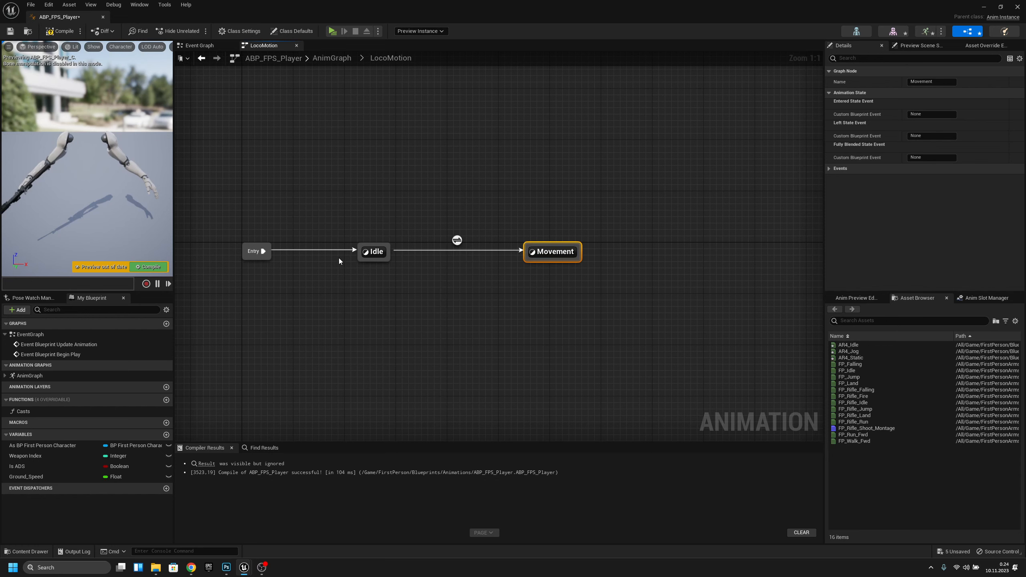
- Open the Idle state and add a Blend Poses by int node connected to the Output Animation Pose result
{"action": "double_click", "coordinate": [374, 252]}
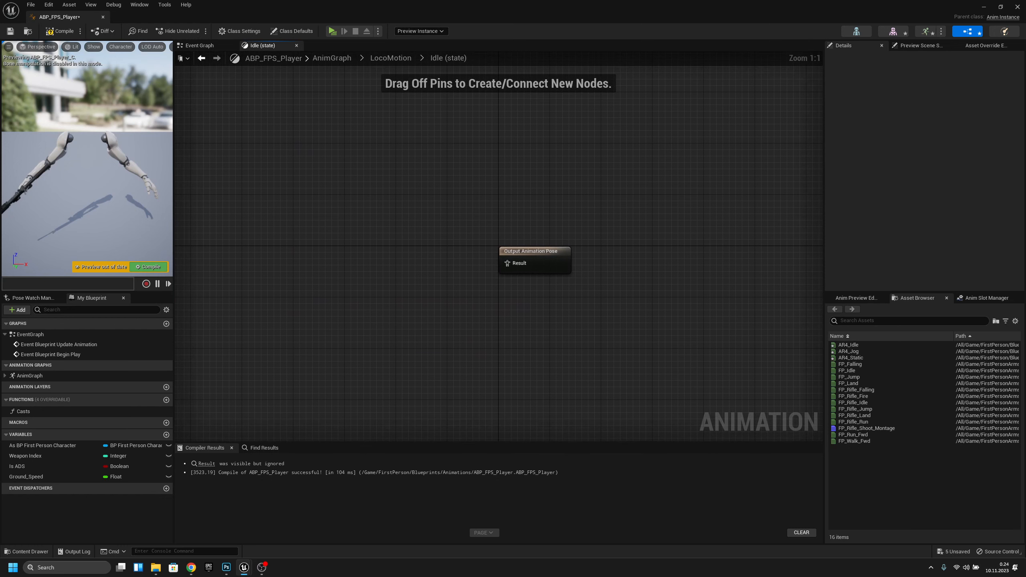
{"action": "right_click_drag", "start_coordinate": [610, 285], "coordinate": [690, 307]}
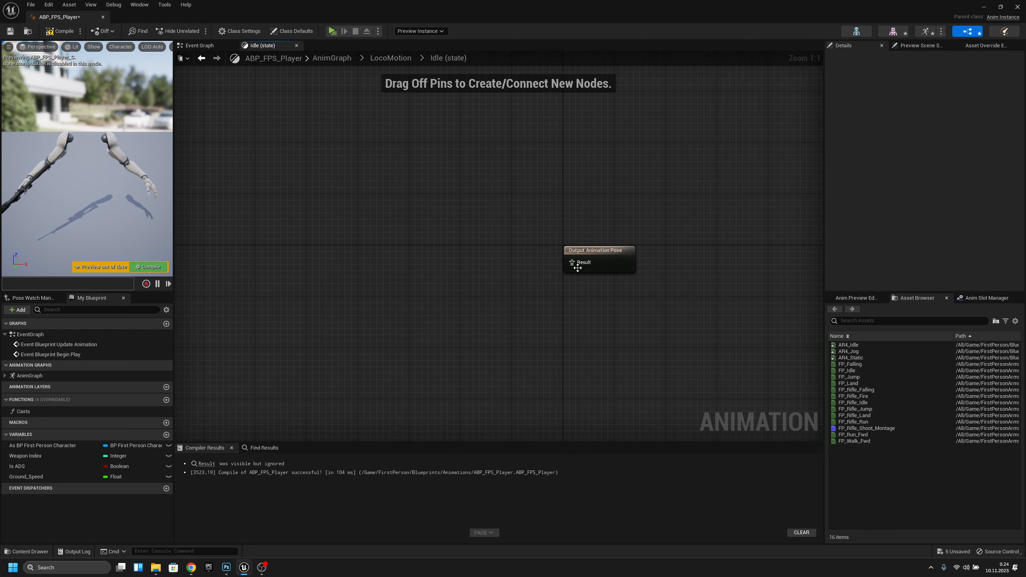
{"action": "left_click_drag", "start_coordinate": [577, 269], "coordinate": [471, 265]}
{"action": "type", "text": "lern"}
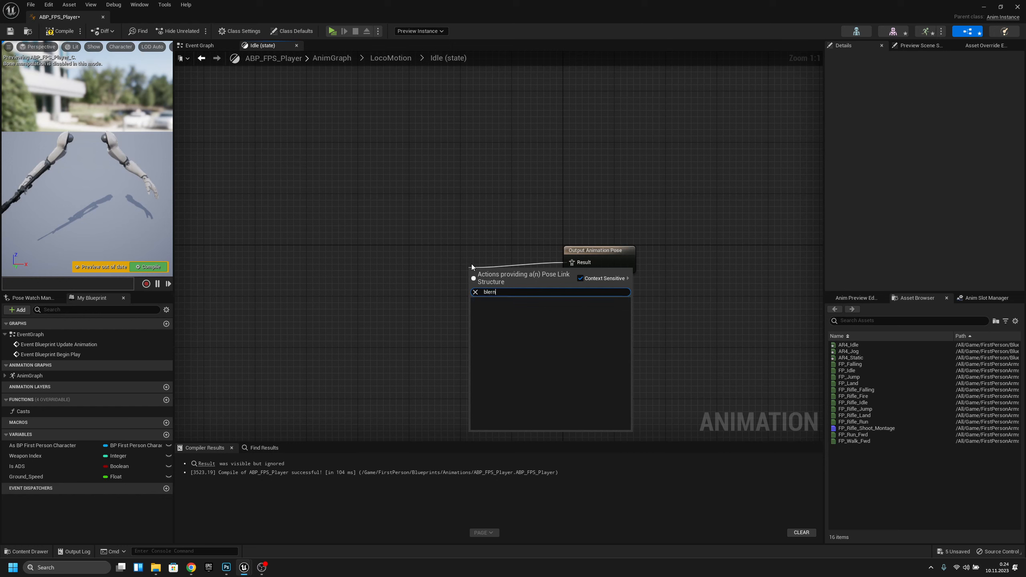
{"action": "type", "text": "d"}
{"action": "key", "text": "BackSpace"}
{"action": "key", "text": "BackSpace"}
{"action": "key", "text": "BackSpace"}
{"action": "type", "text": "nd p"}
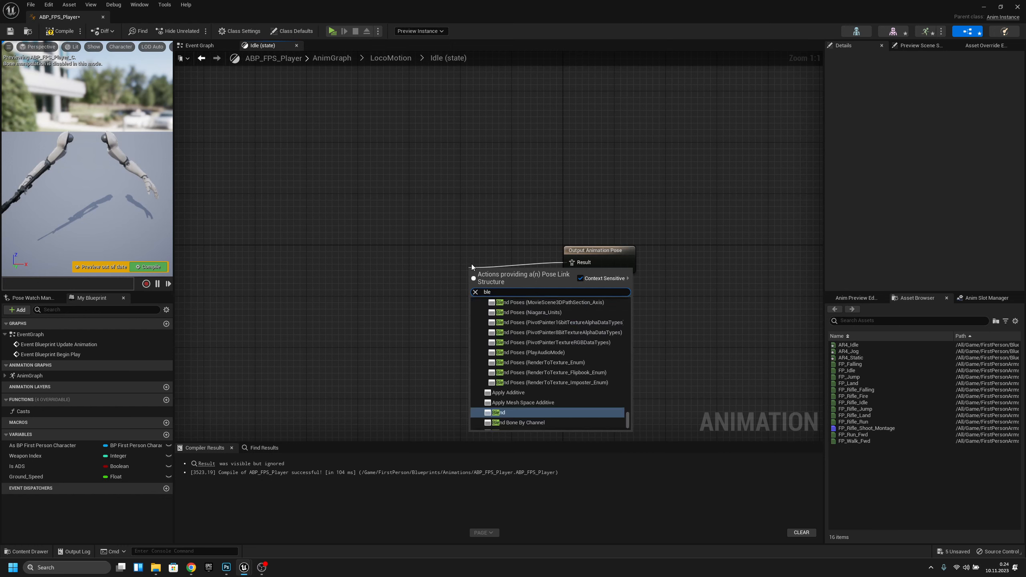
{"action": "type", "text": "oses by"}
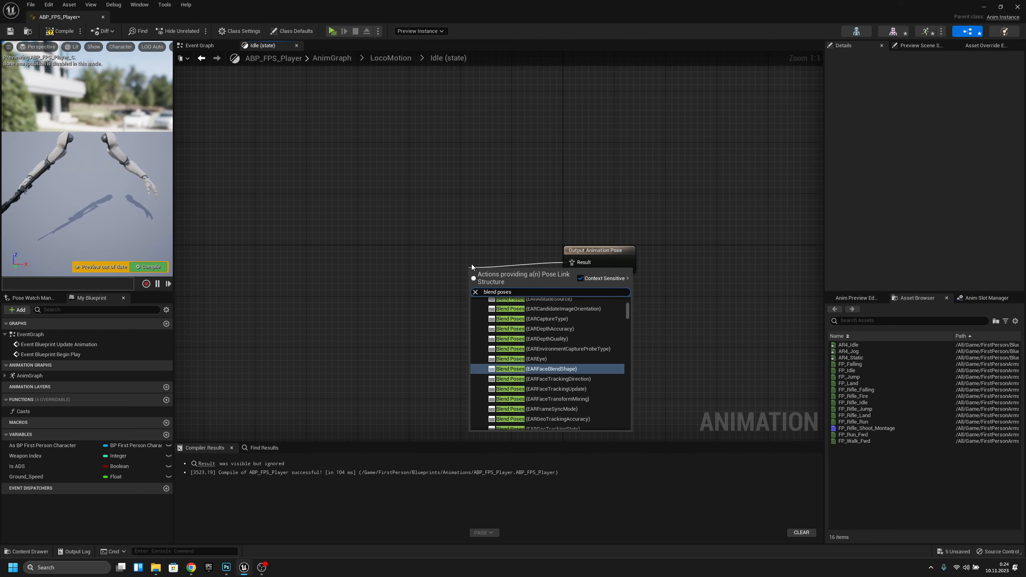
{"action": "key", "text": "Down"}
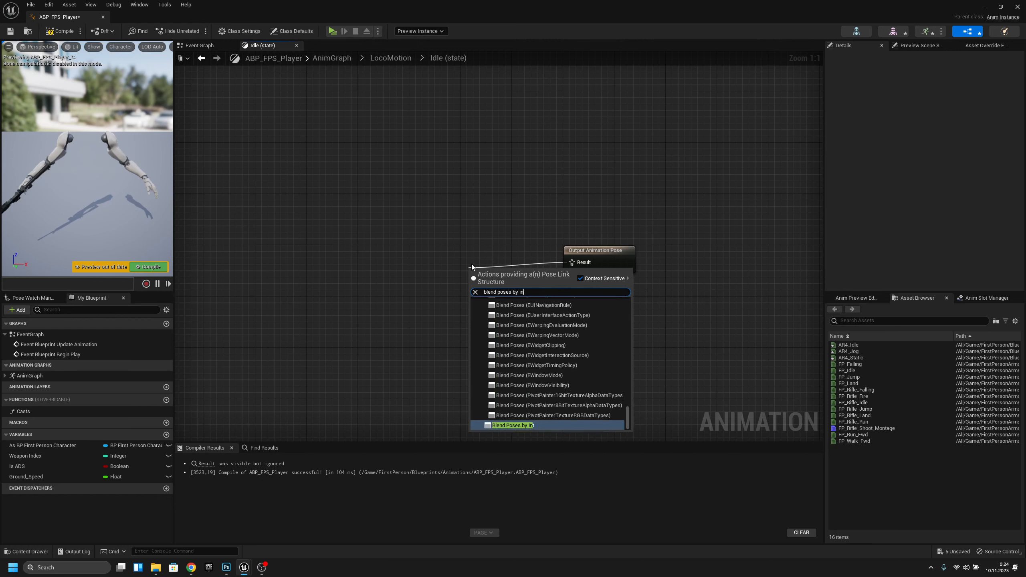
{"action": "key", "text": "Return"}
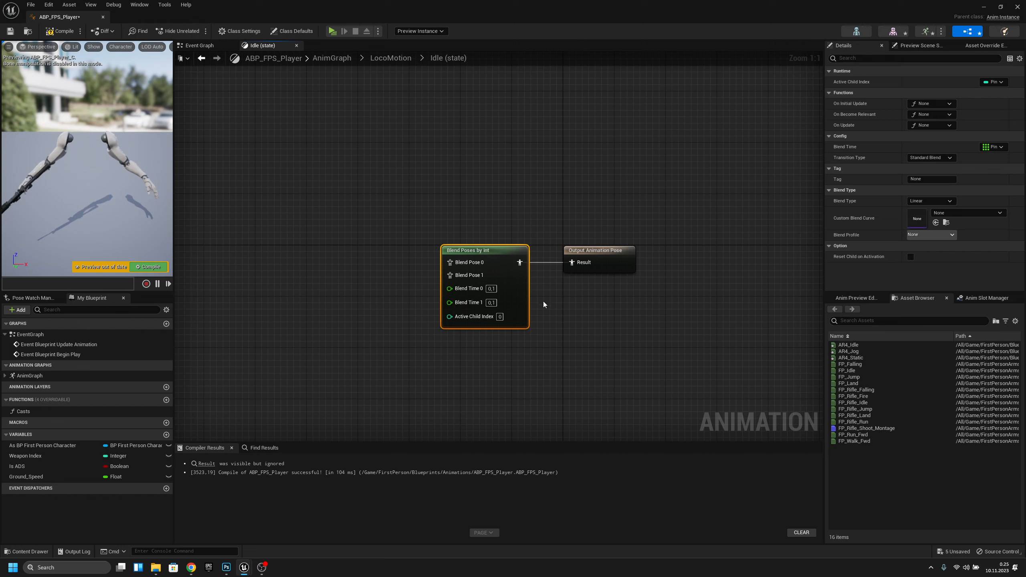
- Add two blend pins to the Blend Poses by int node, up to Blend Pose 3
{"action": "right_click", "coordinate": [452, 263]}
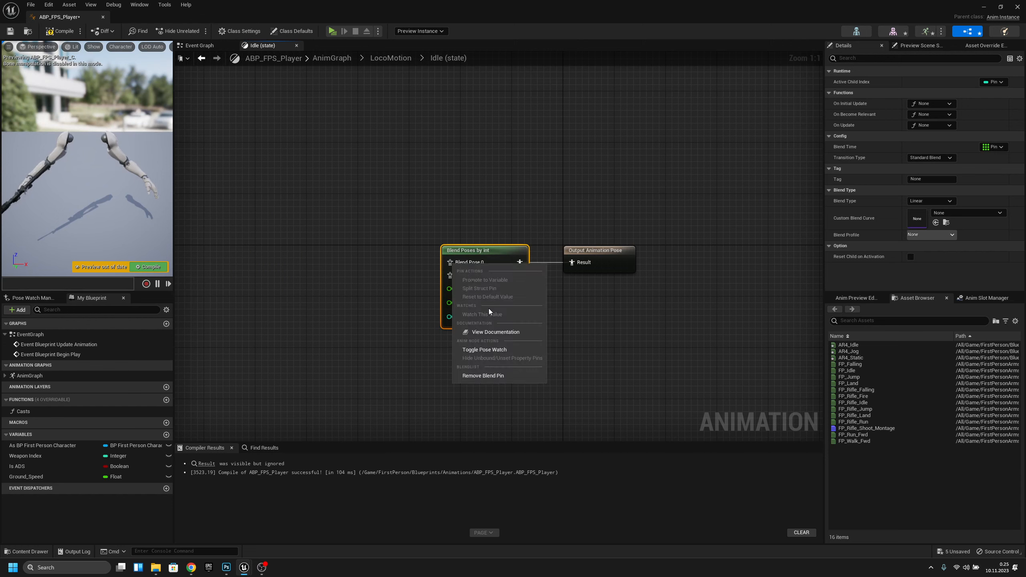
{"action": "left_click", "coordinate": [533, 238]}
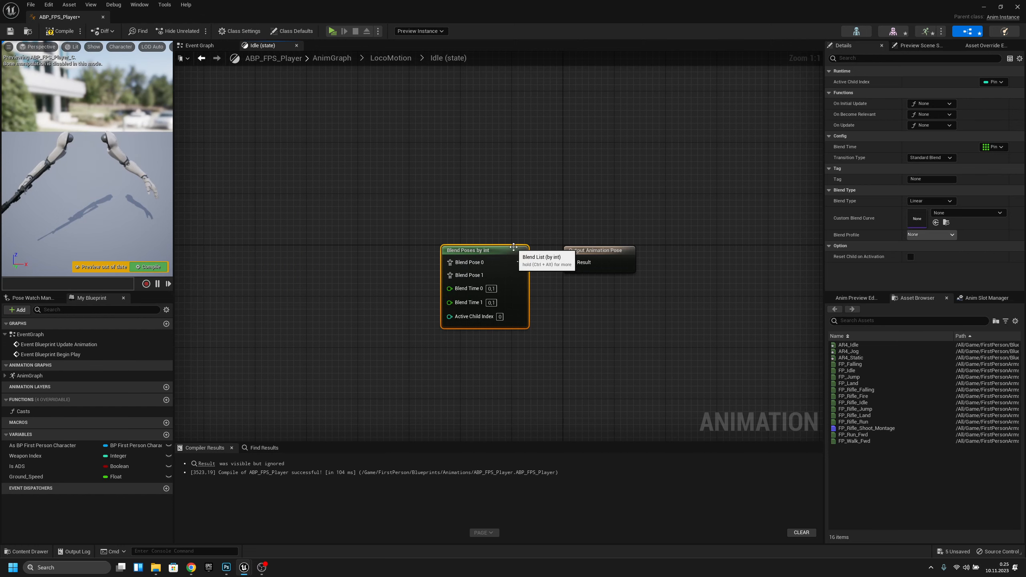
{"action": "right_click", "coordinate": [499, 261]}
{"action": "left_click", "coordinate": [541, 469]}
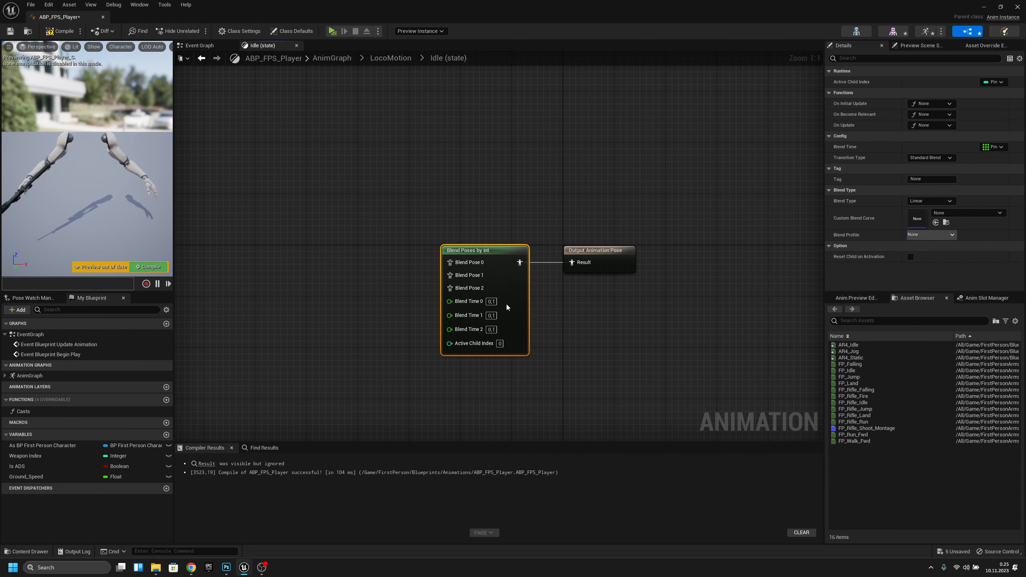
{"action": "right_click", "coordinate": [507, 304]}
{"action": "left_click", "coordinate": [542, 509]}
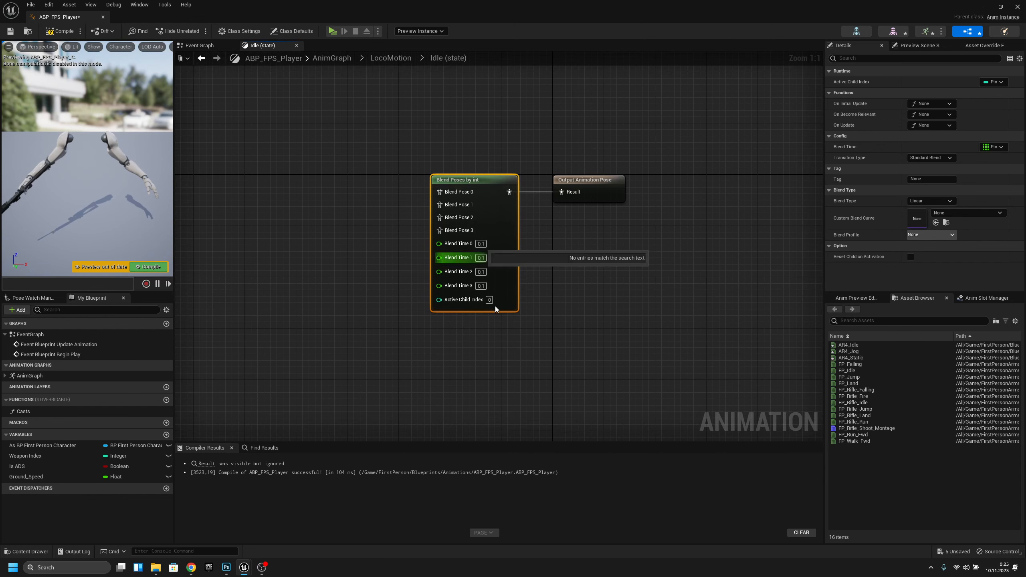
{"action": "right_click_drag", "start_coordinate": [535, 302], "coordinate": [540, 265]}
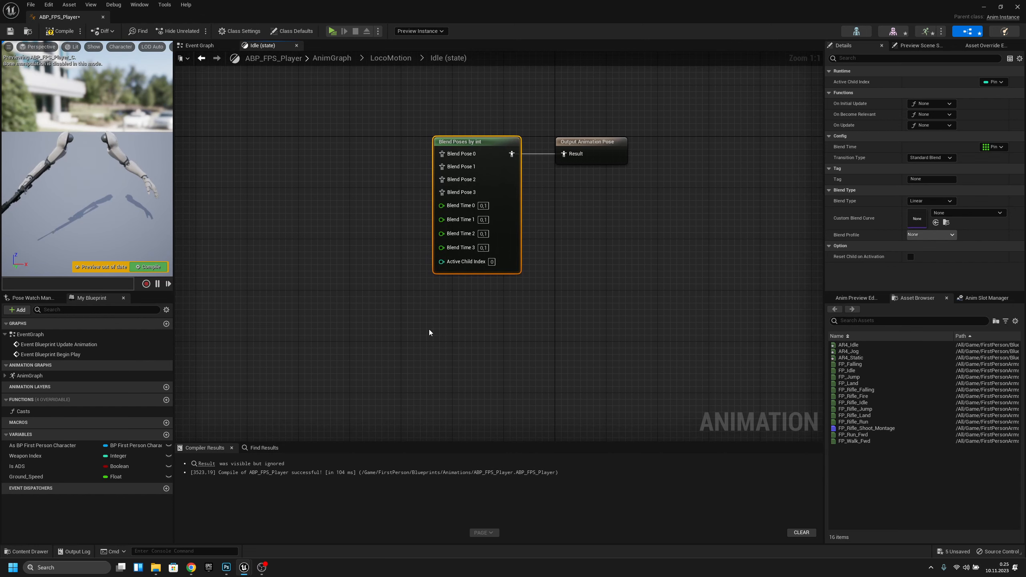
- Connect the Weapon Index variable to Active Child Index, place its node below the blend node, and compile the blueprint
{"action": "right_click_drag", "start_coordinate": [429, 329], "coordinate": [416, 313]}
{"action": "left_click_drag", "start_coordinate": [58, 455], "coordinate": [440, 318]}
{"action": "left_click_drag", "start_coordinate": [428, 278], "coordinate": [431, 248]}
{"action": "left_click", "coordinate": [484, 315]}
{"action": "right_click_drag", "start_coordinate": [521, 286], "coordinate": [633, 338]}
{"action": "right_click_drag", "start_coordinate": [646, 280], "coordinate": [629, 302]}
{"action": "left_click", "coordinate": [64, 30]}
{"action": "left_click_drag", "start_coordinate": [522, 225], "coordinate": [406, 225]}
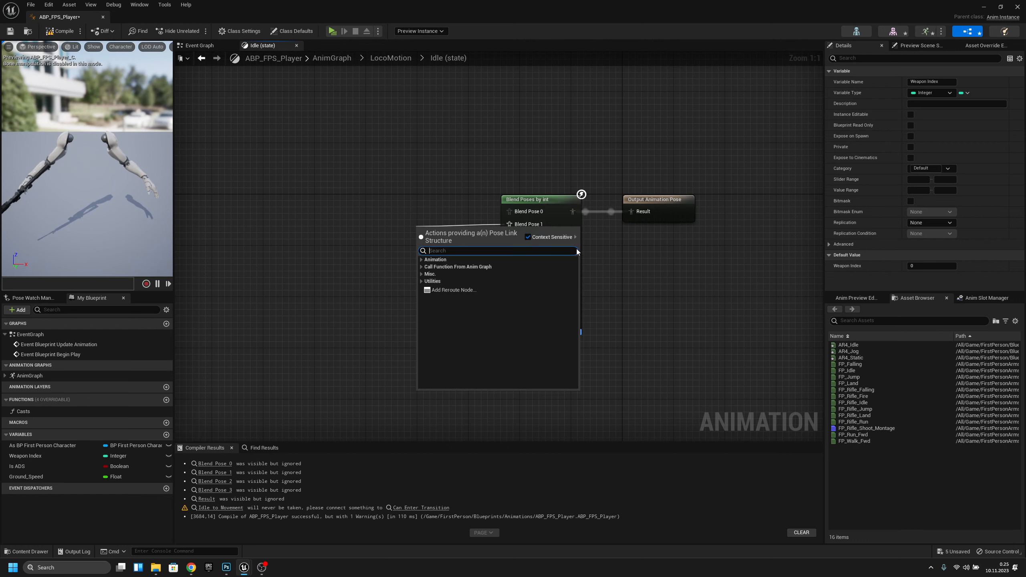
{"action": "left_click", "coordinate": [476, 172]}
{"action": "left_click_drag", "start_coordinate": [510, 237], "coordinate": [403, 244]}
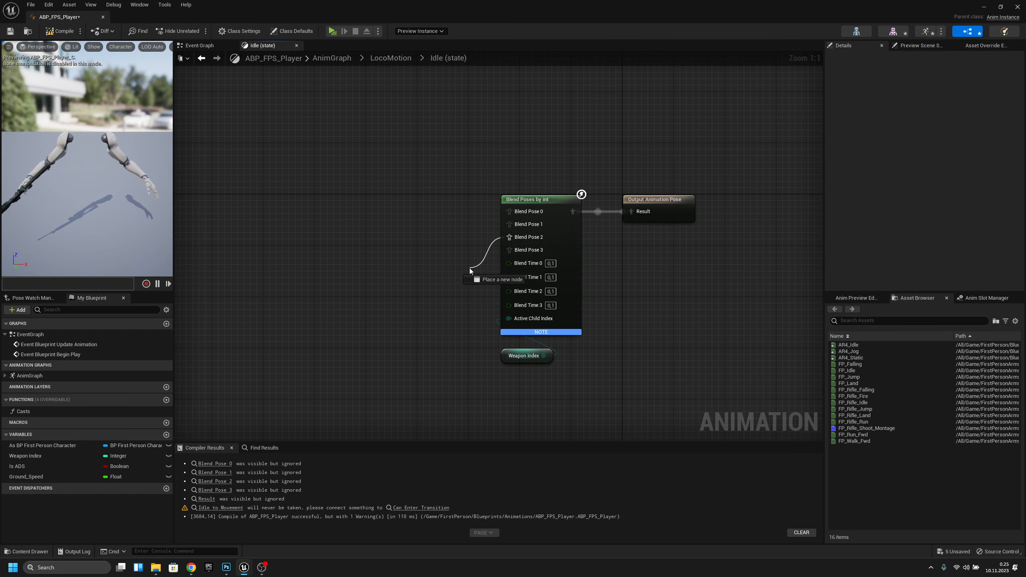
{"action": "left_click_drag", "start_coordinate": [470, 268], "coordinate": [479, 304]}
{"action": "right_click_drag", "start_coordinate": [552, 169], "coordinate": [504, 160]}
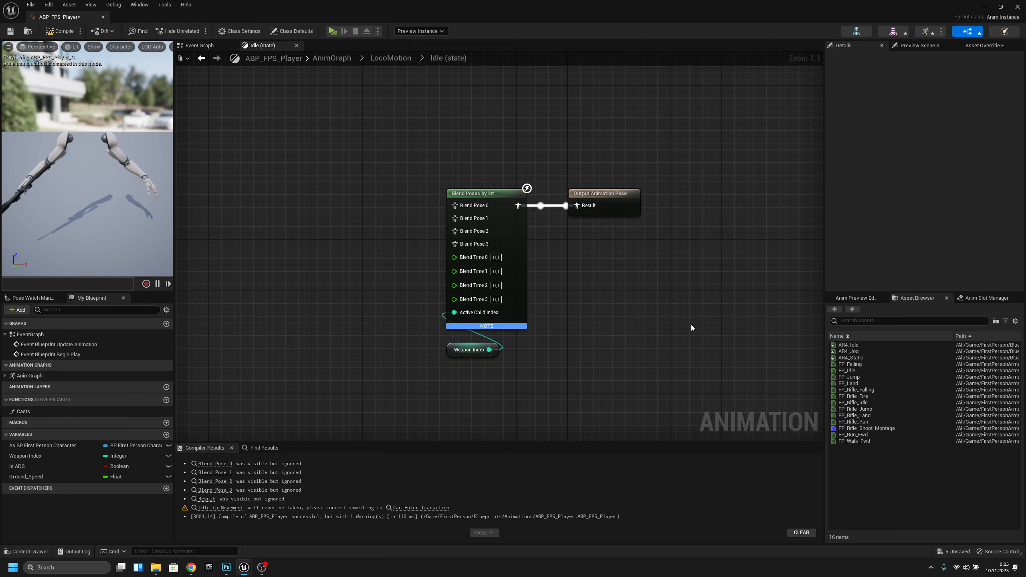
{"action": "right_click_drag", "start_coordinate": [578, 350], "coordinate": [674, 388]}
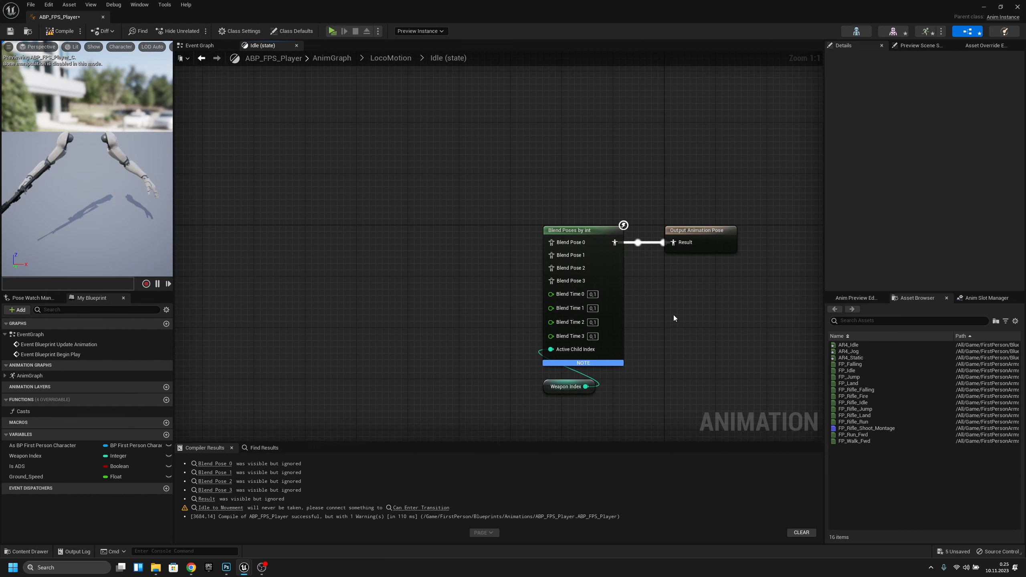
{"action": "right_click_drag", "start_coordinate": [703, 319], "coordinate": [726, 305]}
{"action": "left_click_drag", "start_coordinate": [573, 241], "coordinate": [659, 260]}
{"action": "left_click_drag", "start_coordinate": [584, 246], "coordinate": [400, 240]}
{"action": "key", "text": "Escape"}
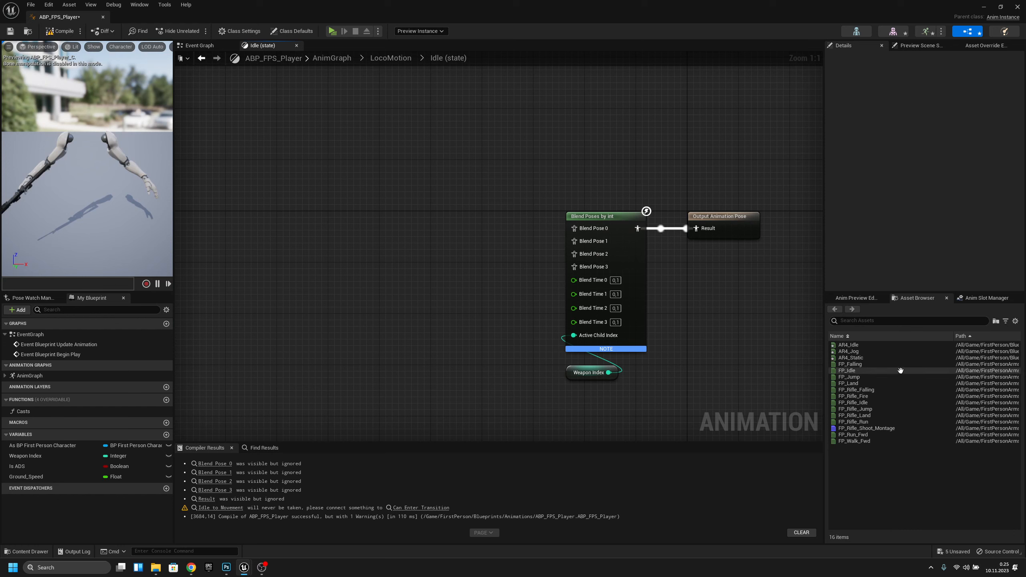
- Connect the AR4_Idle animation to Blend Pose 1 of the blend node, then compile and return to the LocoMotion graph
{"action": "left_click_drag", "start_coordinate": [848, 345], "coordinate": [591, 242]}
{"action": "left_click_drag", "start_coordinate": [456, 243], "coordinate": [456, 229]}
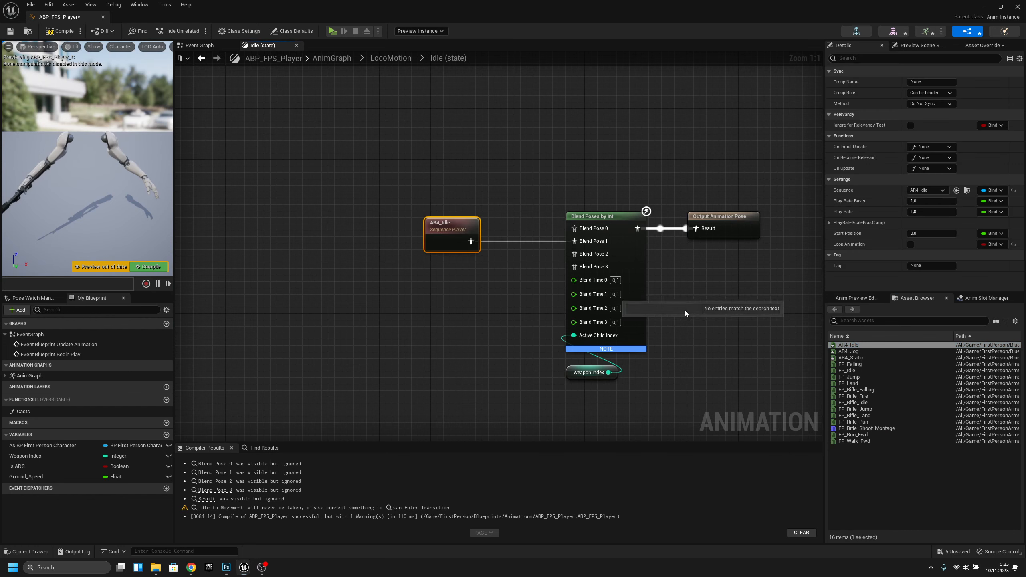
{"action": "right_click_drag", "start_coordinate": [741, 271], "coordinate": [679, 266]}
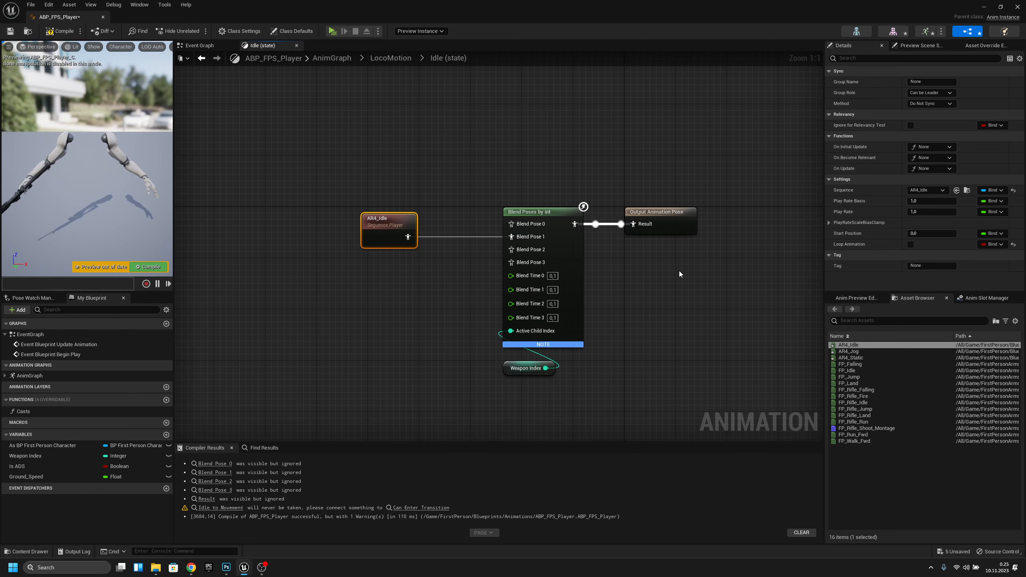
{"action": "left_click", "coordinate": [59, 30]}
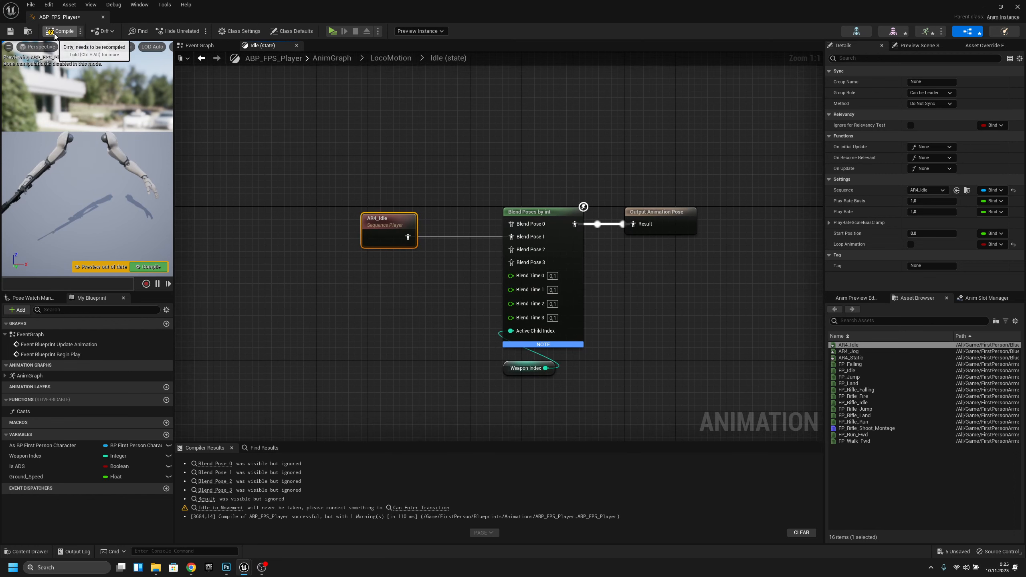
{"action": "left_click", "coordinate": [392, 57]}
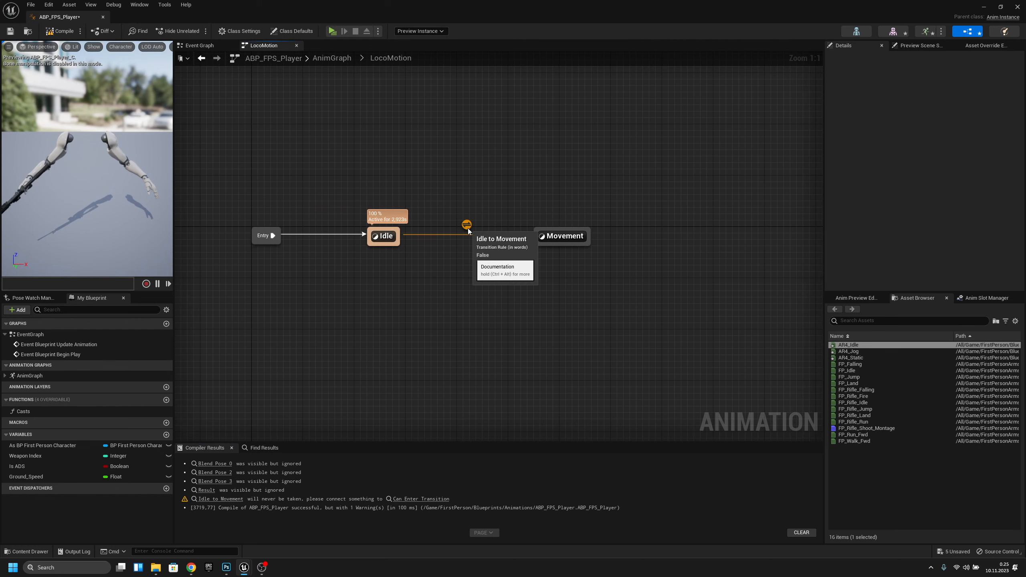
- Open the Idle to Movement transition rule and feed the Ground_Speed variable into a Greater (>) comparison node
{"action": "double_click", "coordinate": [467, 225]}
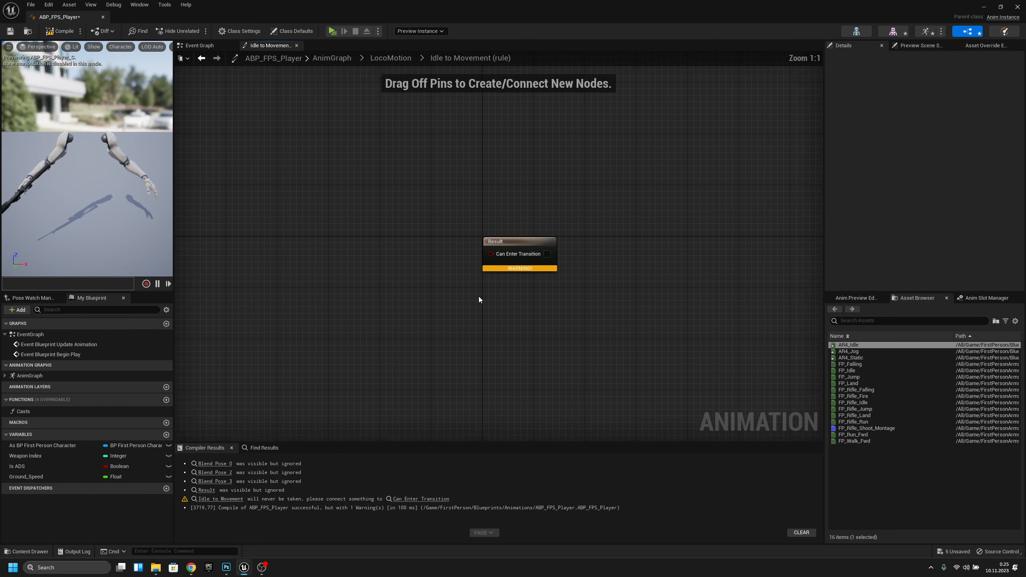
{"action": "left_click_drag", "start_coordinate": [51, 477], "coordinate": [400, 278]}
{"action": "left_click", "coordinate": [335, 288]}
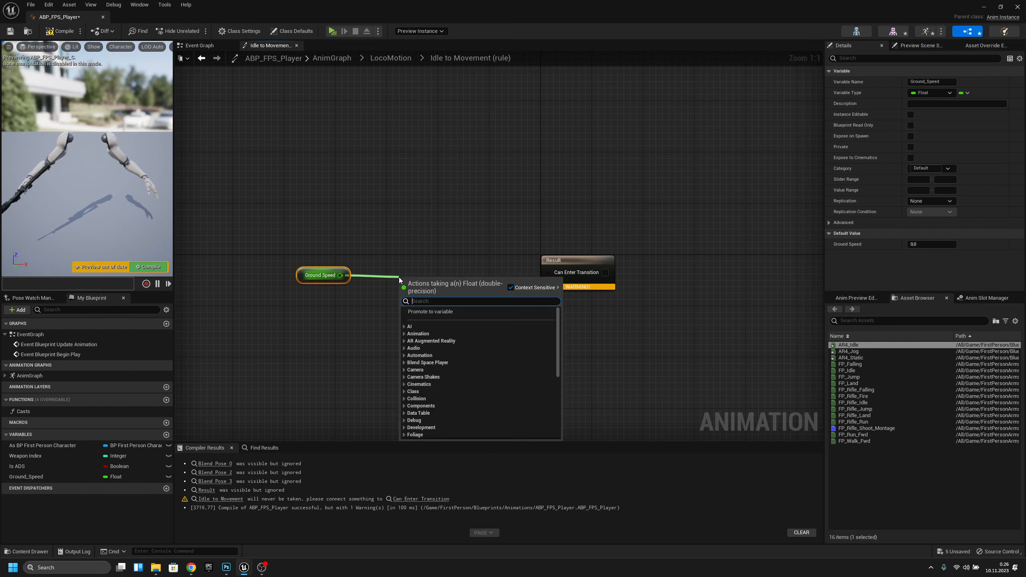
{"action": "type", "text": "gre"}
{"action": "left_click", "coordinate": [451, 428]}
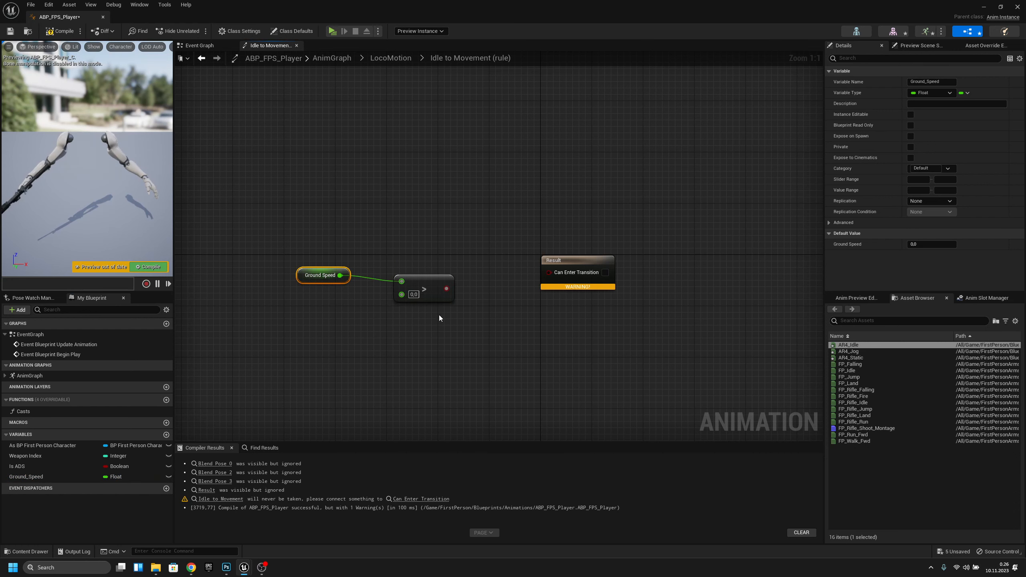
- Connect the comparison output to Can Enter Transition, straighten the rule's nodes, and return to the LocoMotion graph
{"action": "left_click_drag", "start_coordinate": [446, 282], "coordinate": [529, 276]}
{"action": "left_click_drag", "start_coordinate": [556, 319], "coordinate": [292, 261]}
{"action": "key", "text": "q"}
{"action": "left_click", "coordinate": [471, 343]}
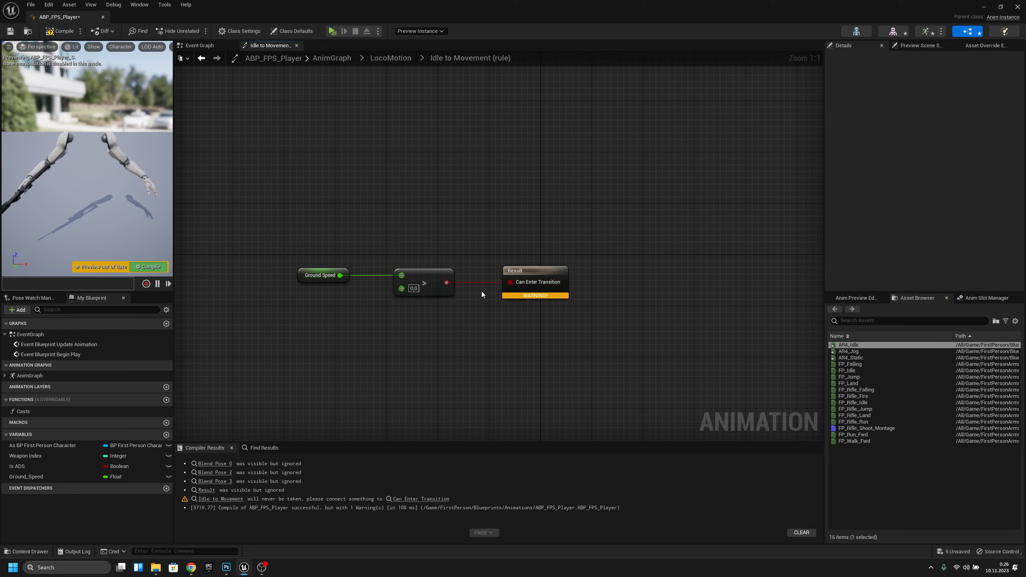
{"action": "left_click", "coordinate": [399, 58]}
- Set the blend duration of the Idle to Movement transition to 0.25
{"action": "left_click", "coordinate": [670, 260]}
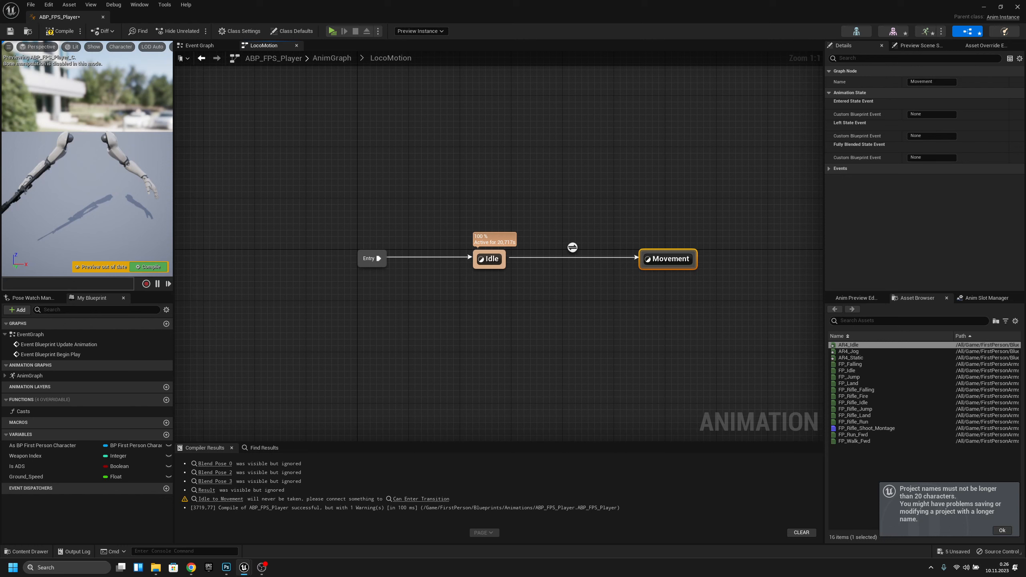
{"action": "left_click", "coordinate": [572, 247]}
{"action": "left_click", "coordinate": [925, 182]}
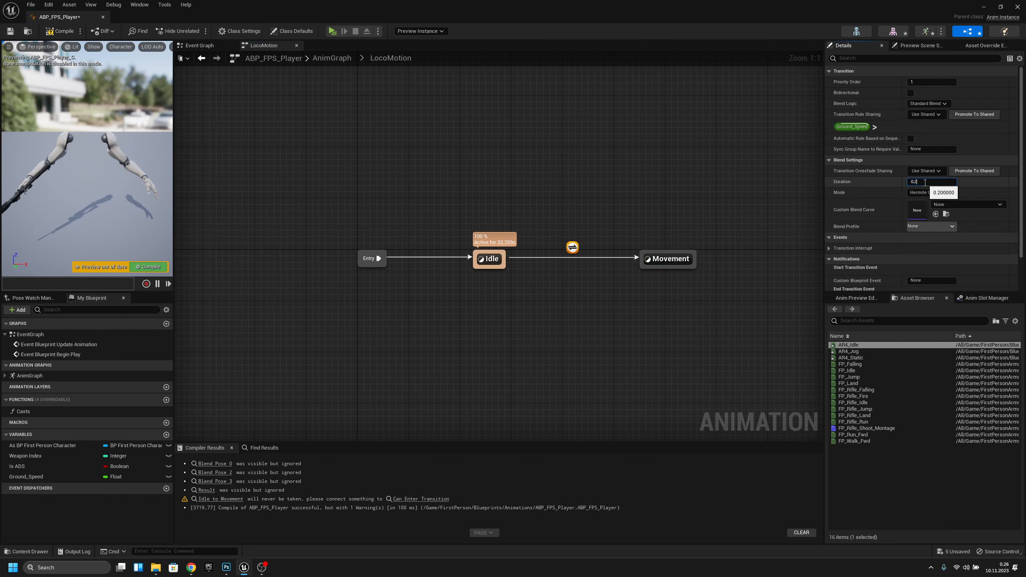
{"action": "type", "text": "5"}
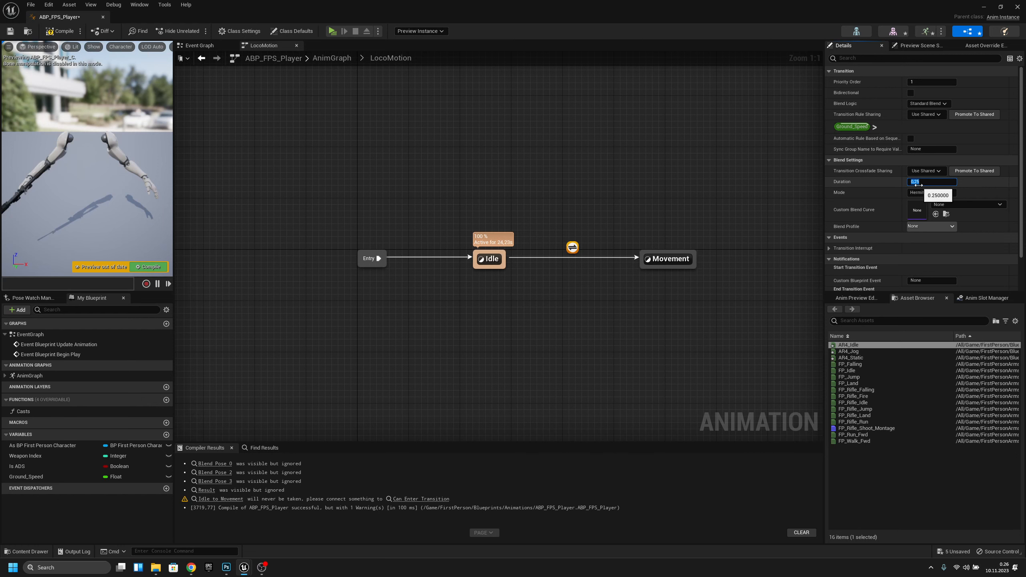
{"action": "key", "text": "Return"}
- Open the Movement state and add a Blend Poses by int node connected to the Output Animation Pose result
{"action": "right_click_drag", "start_coordinate": [511, 275], "coordinate": [446, 259]}
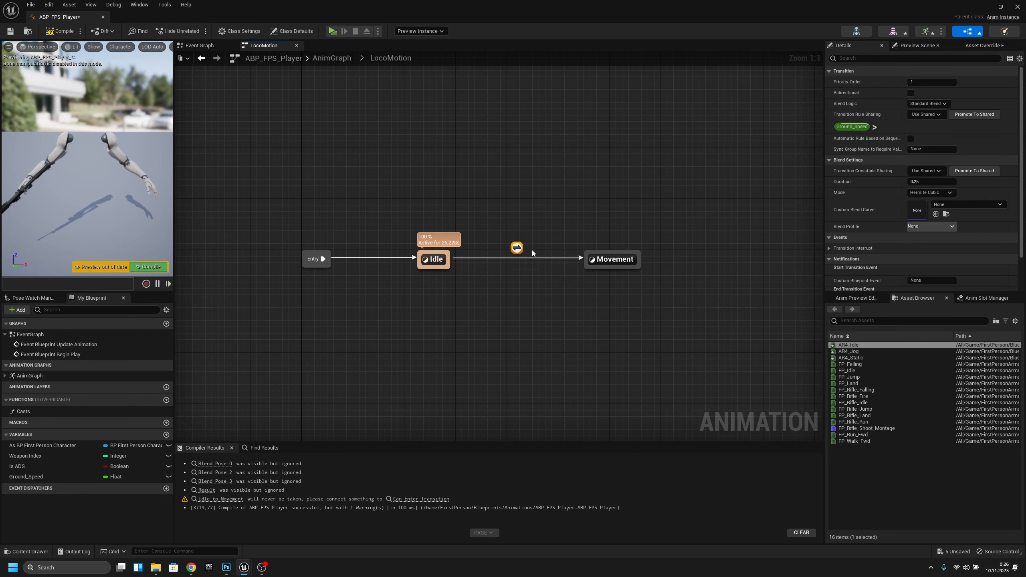
{"action": "left_click", "coordinate": [624, 259]}
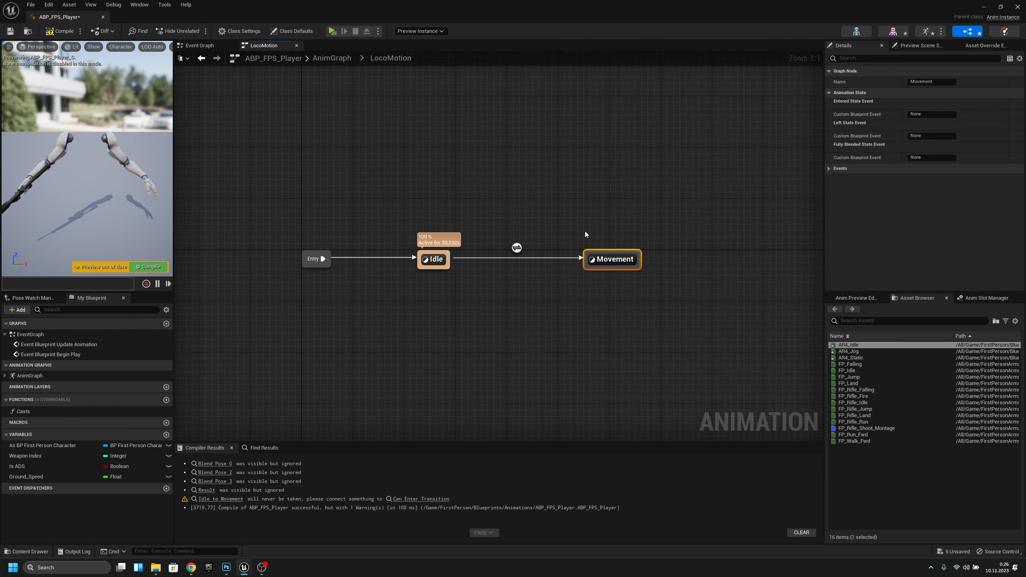
{"action": "right_click_drag", "start_coordinate": [721, 283], "coordinate": [680, 284]}
{"action": "double_click", "coordinate": [562, 260]}
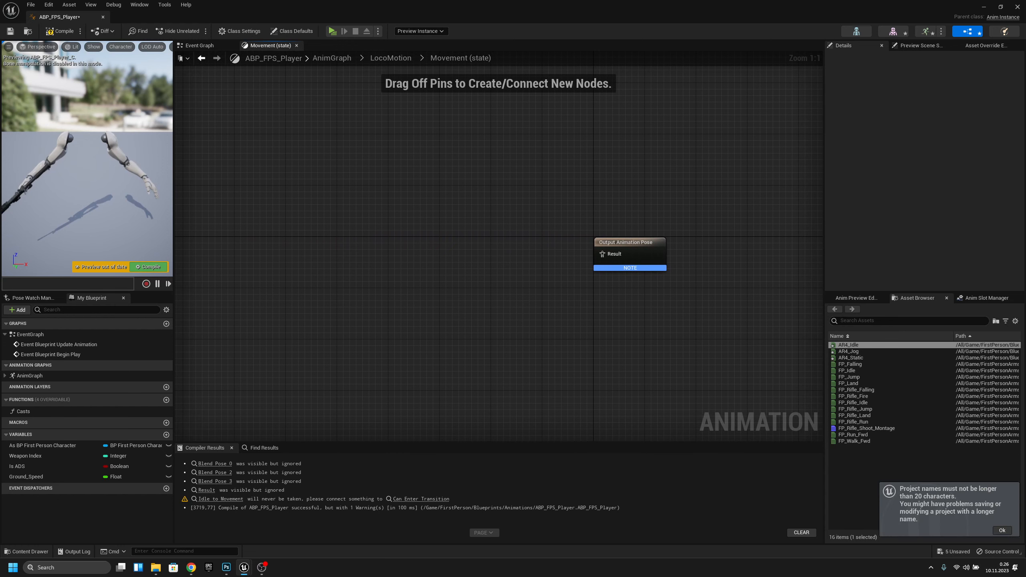
{"action": "right_click_drag", "start_coordinate": [686, 311], "coordinate": [718, 329]}
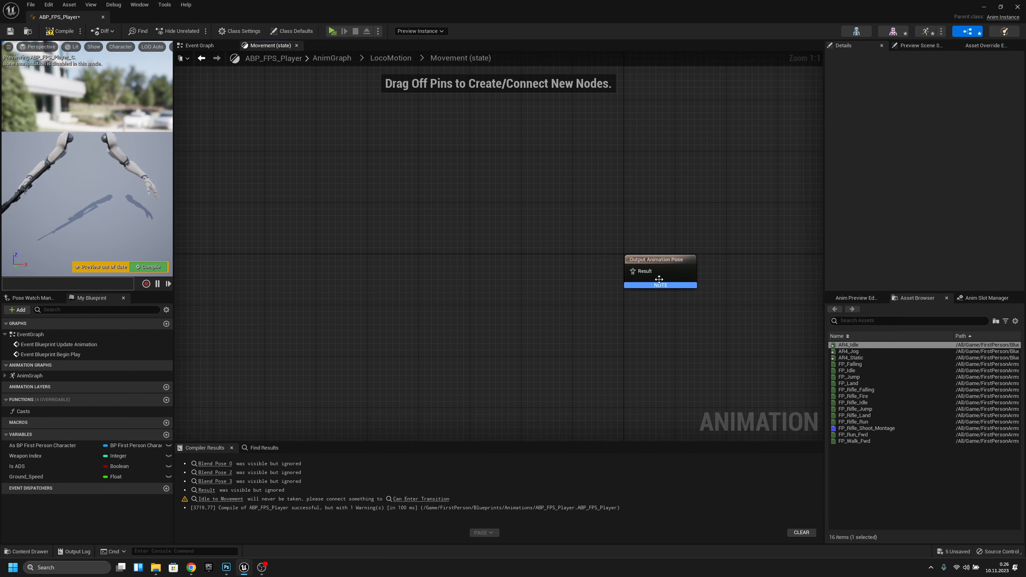
{"action": "left_click_drag", "start_coordinate": [631, 271], "coordinate": [563, 269]}
{"action": "type", "text": "ble"}
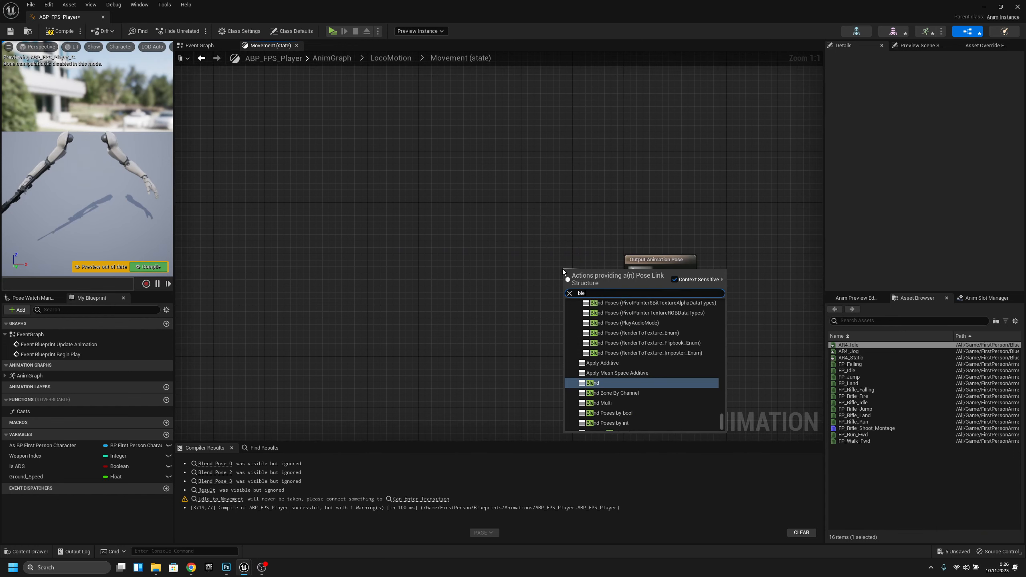
{"action": "type", "text": "nd poses by in"}
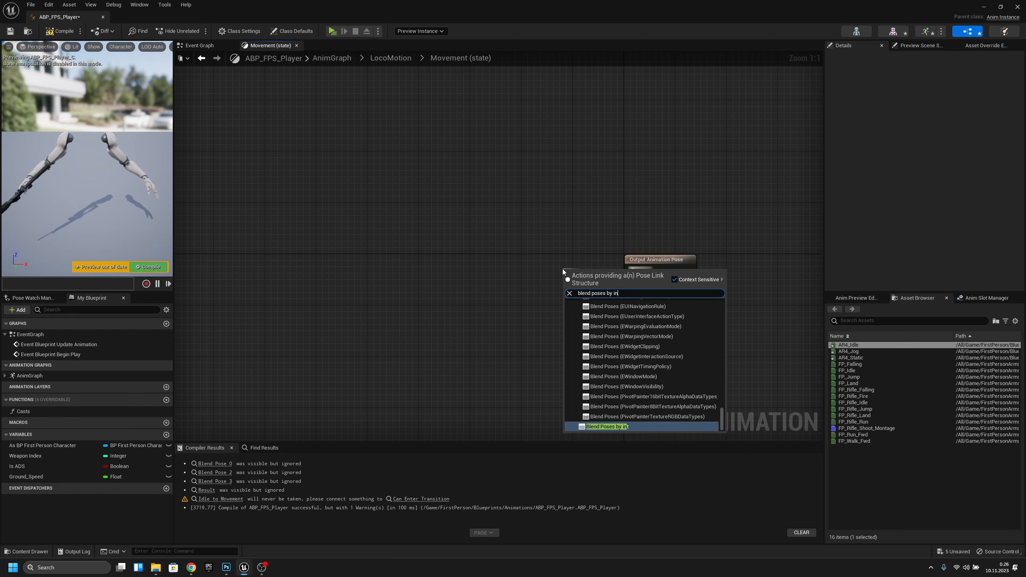
{"action": "key", "text": "Return"}
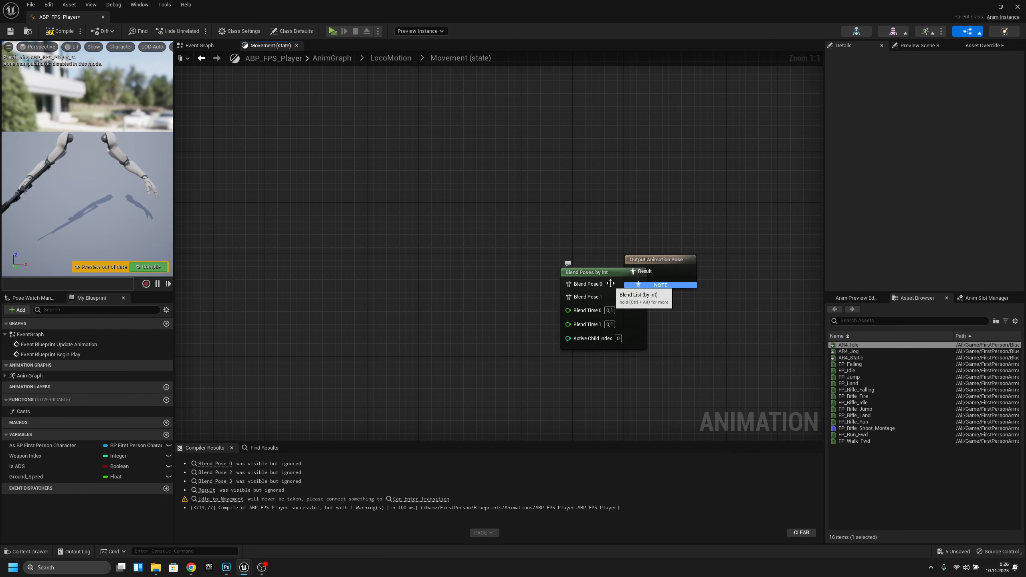
{"action": "left_click_drag", "start_coordinate": [610, 281], "coordinate": [546, 268]}
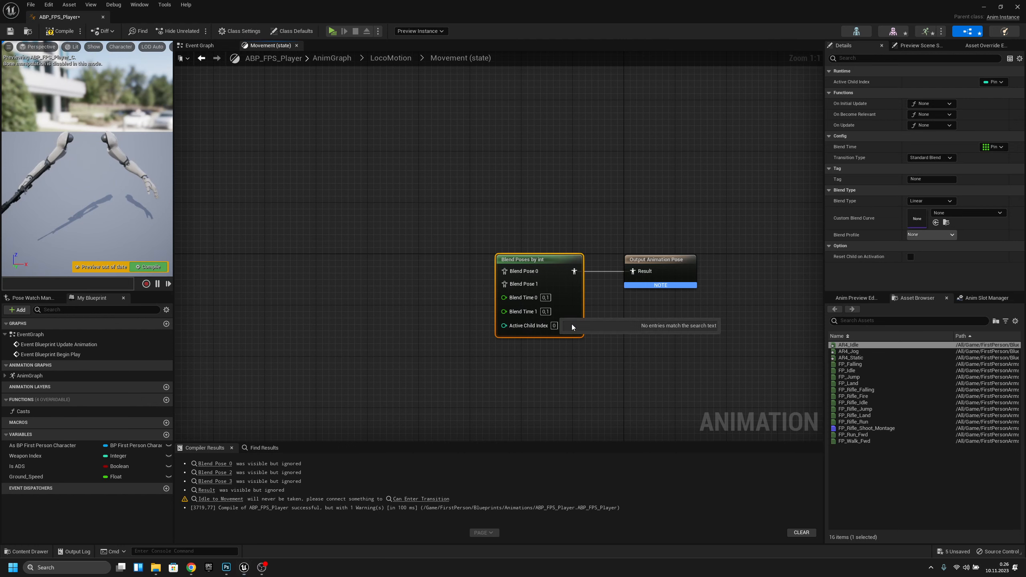
- Extend the Movement state's Blend Poses by int node with two more blend pins, up to Blend Pose 3
{"action": "right_click", "coordinate": [575, 301]}
{"action": "left_click", "coordinate": [607, 507]}
{"action": "right_click", "coordinate": [571, 340]}
{"action": "left_click", "coordinate": [622, 546]}
- Connect the Weapon Index variable to Active Child Index in the Movement state and compile the blueprint
{"action": "right_click_drag", "start_coordinate": [598, 336], "coordinate": [506, 218]}
{"action": "left_click_drag", "start_coordinate": [61, 455], "coordinate": [411, 259]}
{"action": "left_click", "coordinate": [428, 301]}
{"action": "right_click_drag", "start_coordinate": [500, 329], "coordinate": [582, 382]}
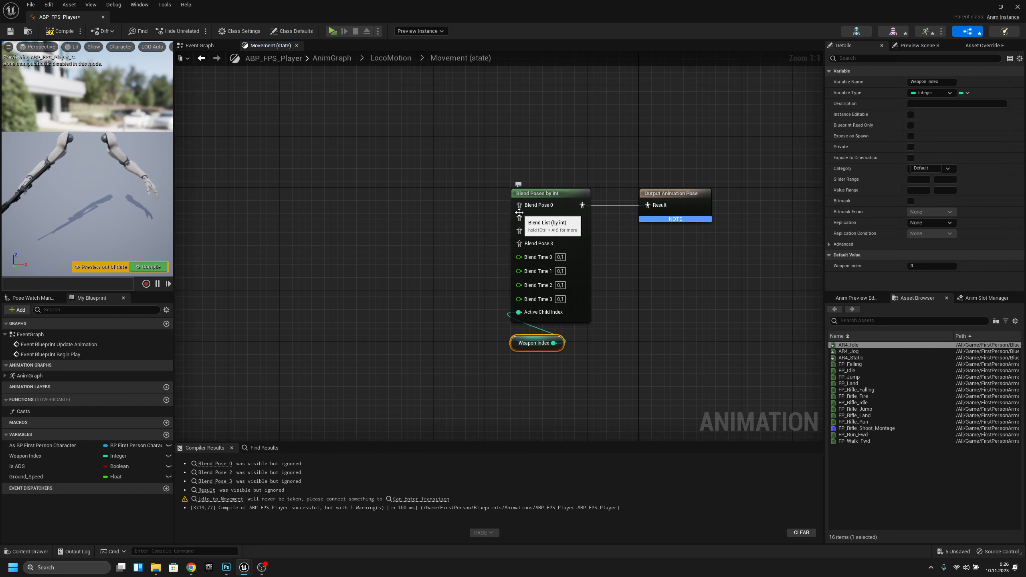
{"action": "left_click", "coordinate": [58, 35]}
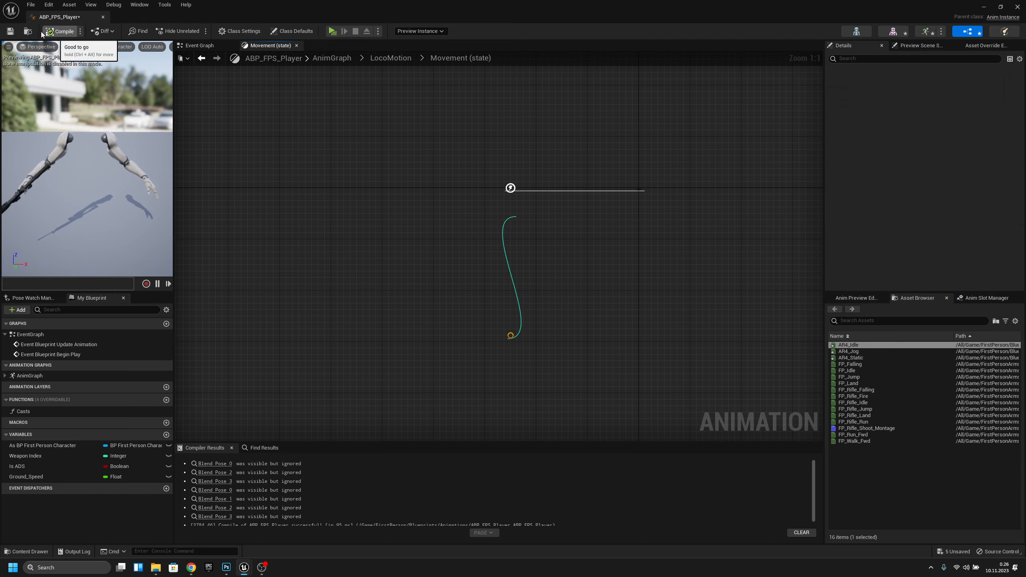
- Dock ABP_FPS_Player beside FirstPersonMap, switch to the level, and create a Blend Space 1D for SK_Mannequin_Arms_Skeleton in the Animations folder
{"action": "left_click_drag", "start_coordinate": [77, 18], "coordinate": [156, 19]}
{"action": "left_click", "coordinate": [80, 17]}
{"action": "right_click", "coordinate": [442, 366]}
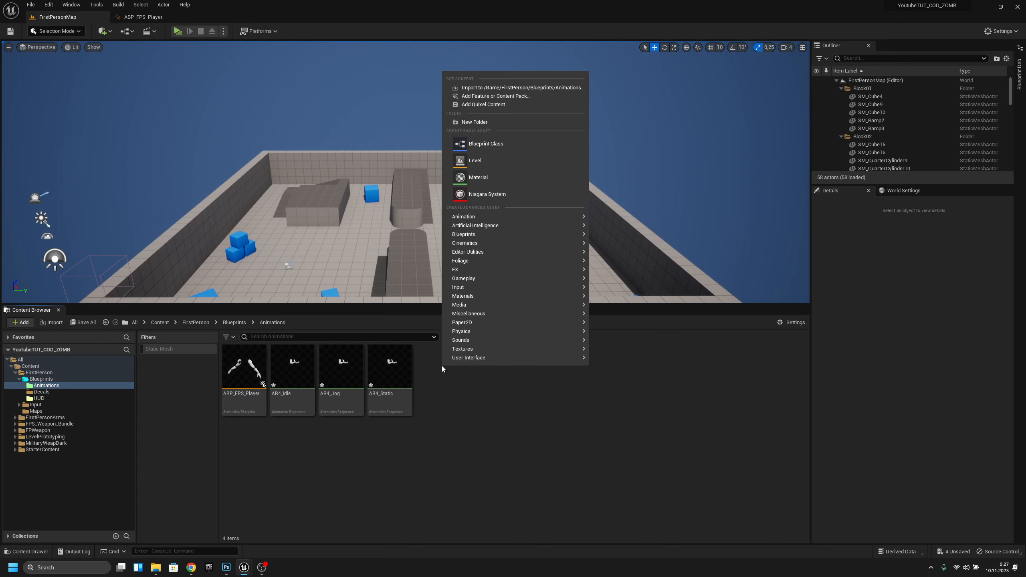
{"action": "mouse_move", "coordinate": [477, 225]}
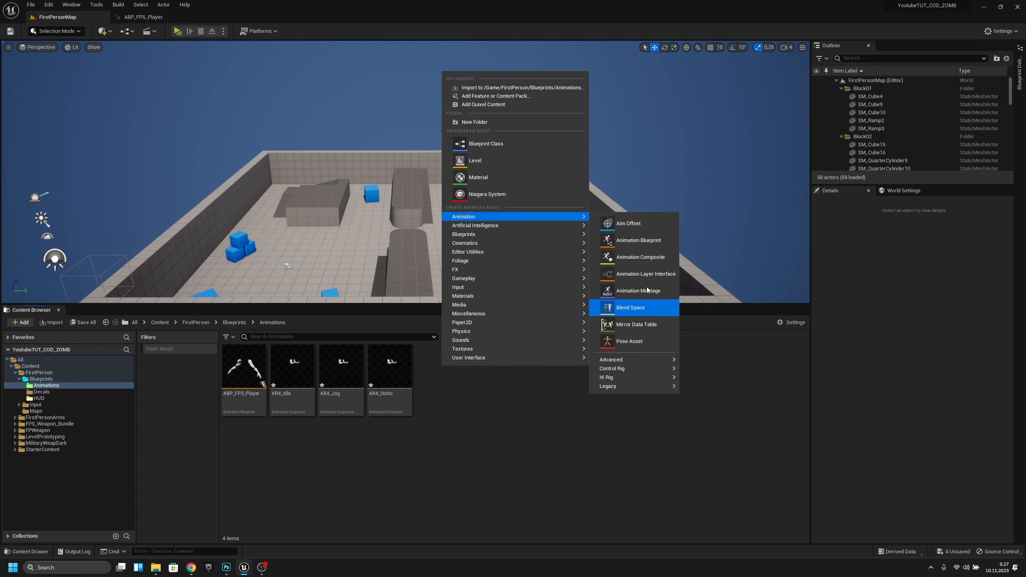
{"action": "mouse_move", "coordinate": [656, 387]}
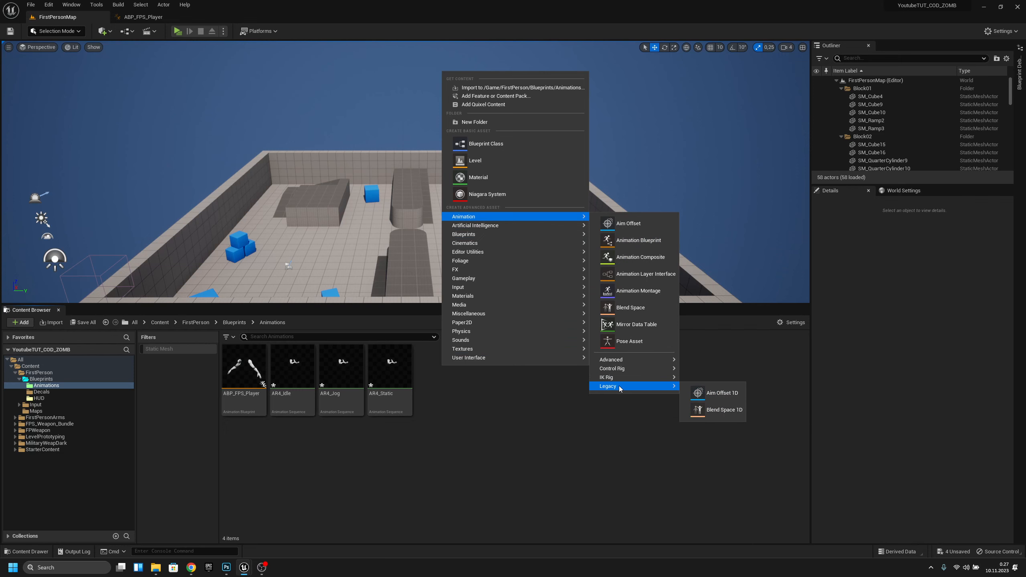
{"action": "left_click", "coordinate": [711, 410]}
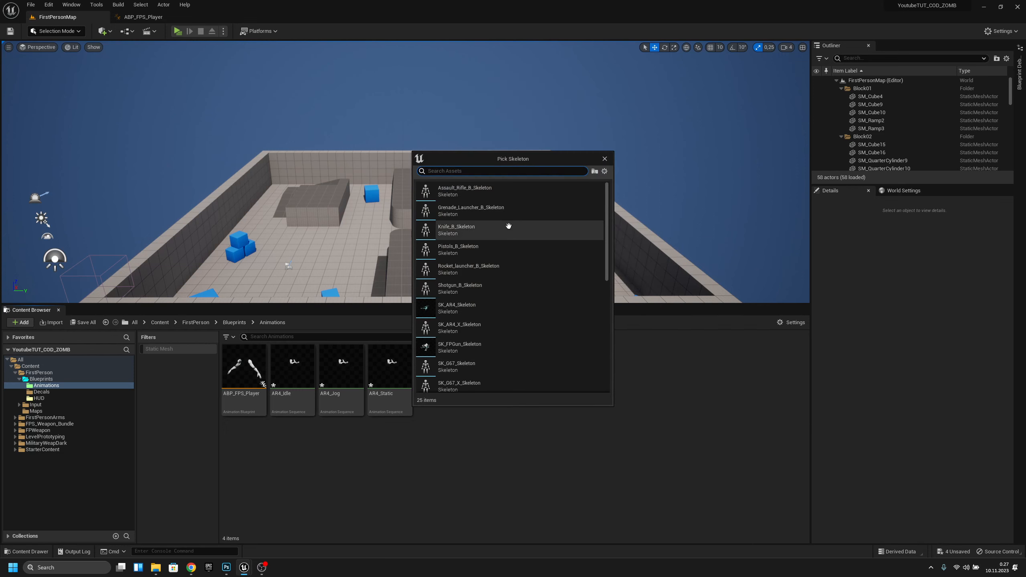
{"action": "scroll", "coordinate": [542, 255], "scroll_direction": "down", "scroll_amount": 3}
{"action": "scroll", "coordinate": [525, 275], "scroll_direction": "down", "scroll_amount": 5}
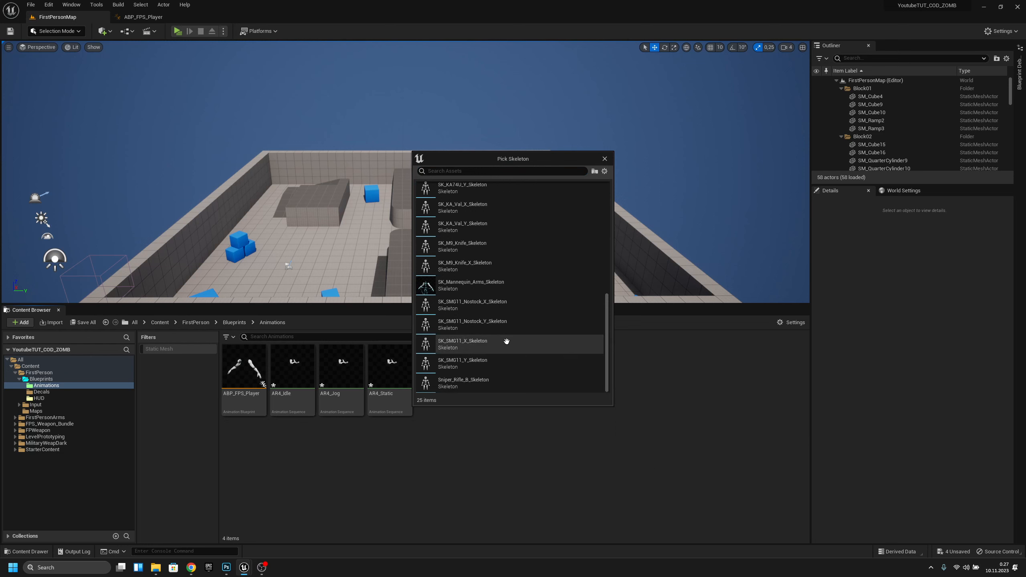
{"action": "left_click", "coordinate": [493, 287]}
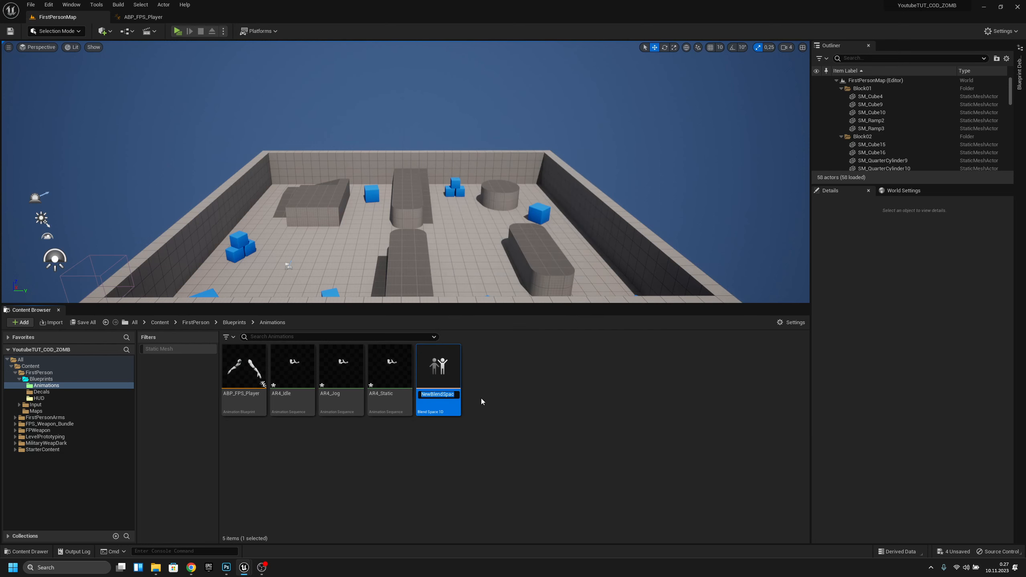
- Name the blend space AR4_Loco and open it
{"action": "type", "text": "AR4_Loco"}
{"action": "key", "text": "Return"}
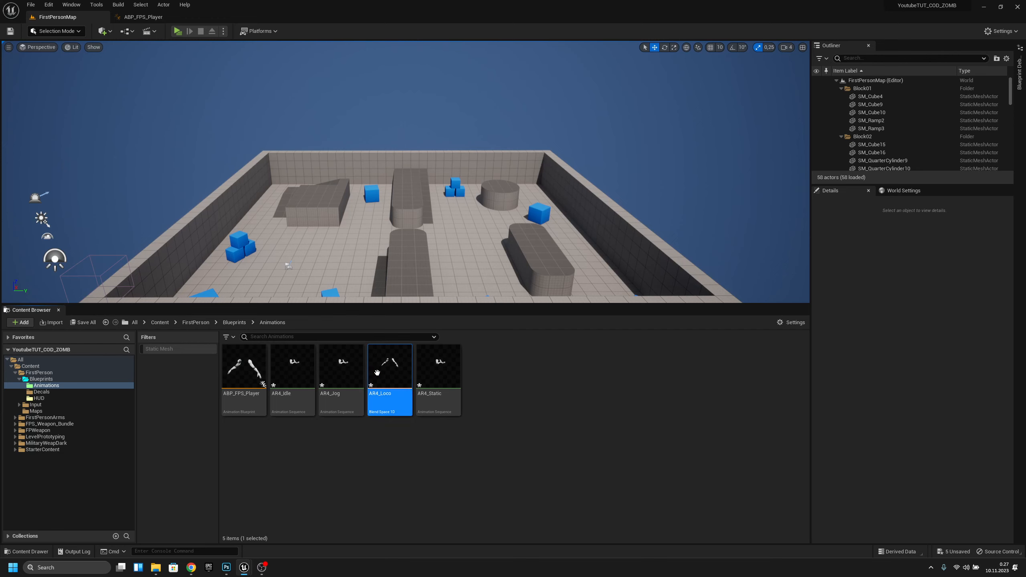
{"action": "double_click", "coordinate": [383, 370]}
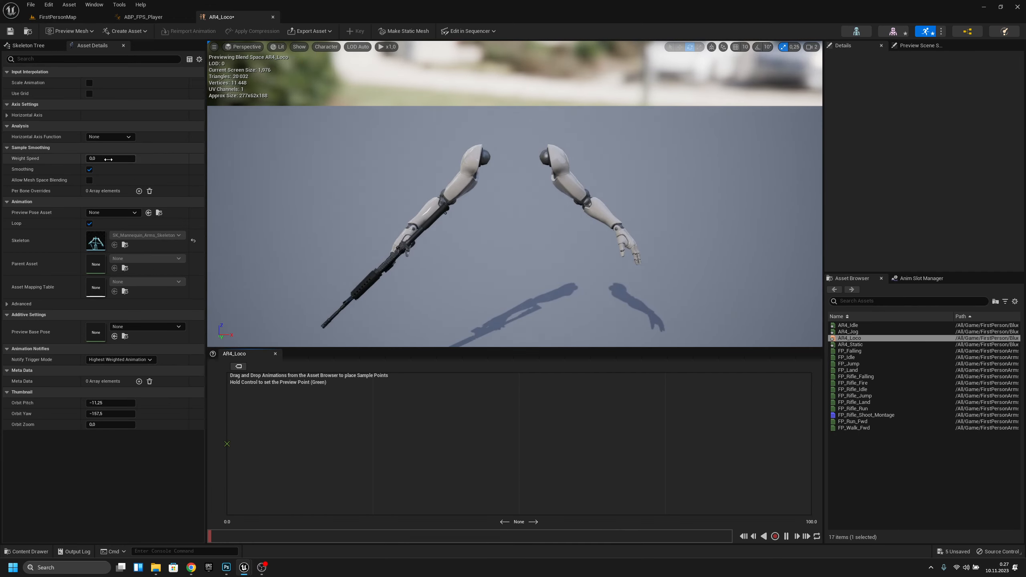
- Set the horizontal axis's maximum value to 500
{"action": "left_click", "coordinate": [39, 115]}
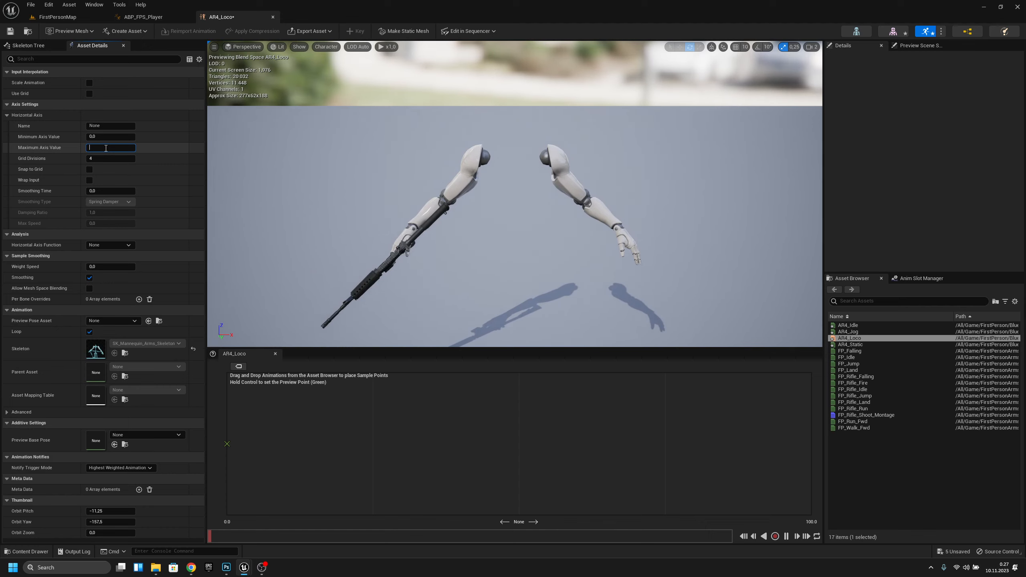
{"action": "left_click", "coordinate": [106, 148]}
{"action": "type", "text": "500"}
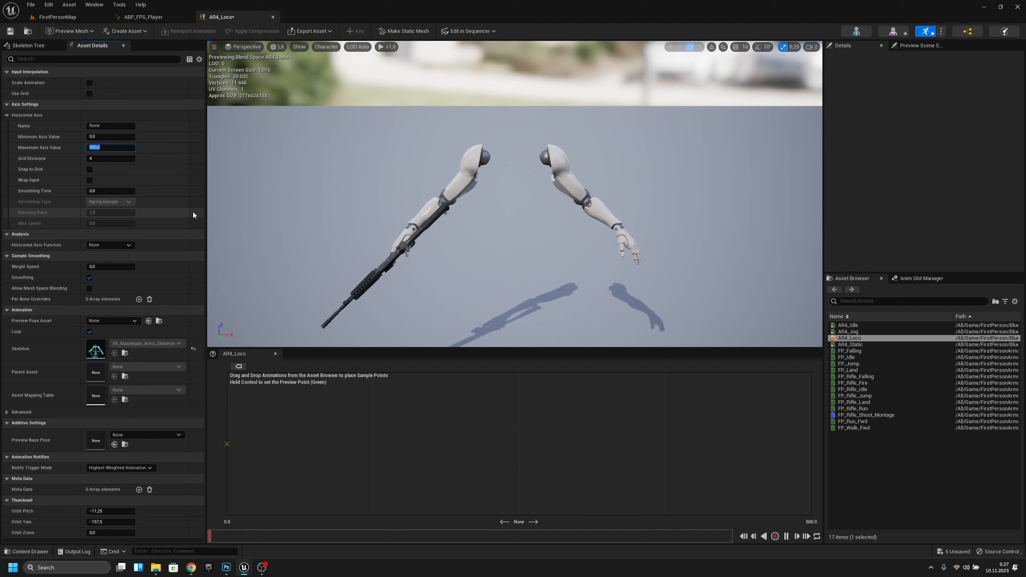
{"action": "key", "text": "Return"}
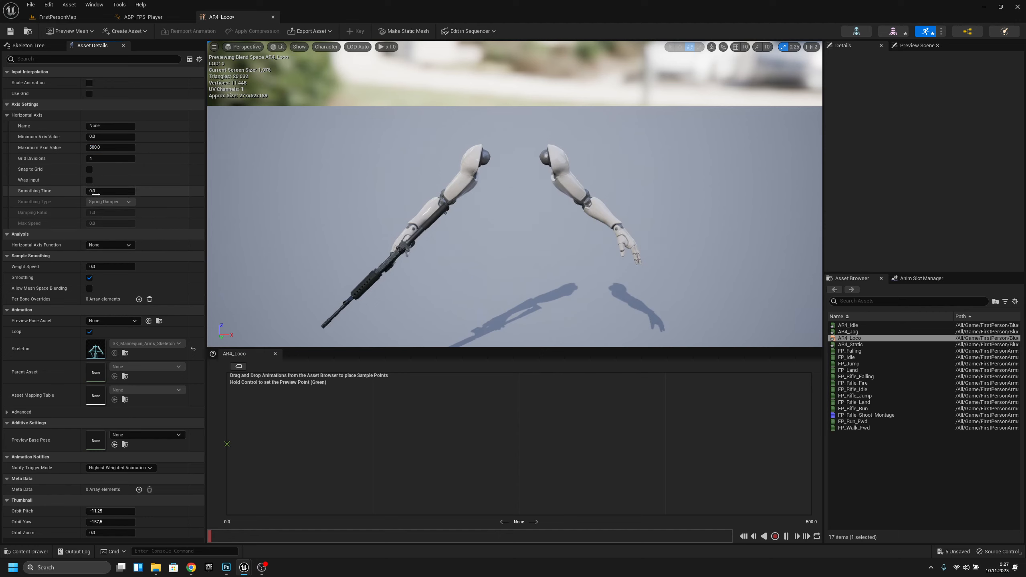
{"action": "left_click", "coordinate": [95, 191]}
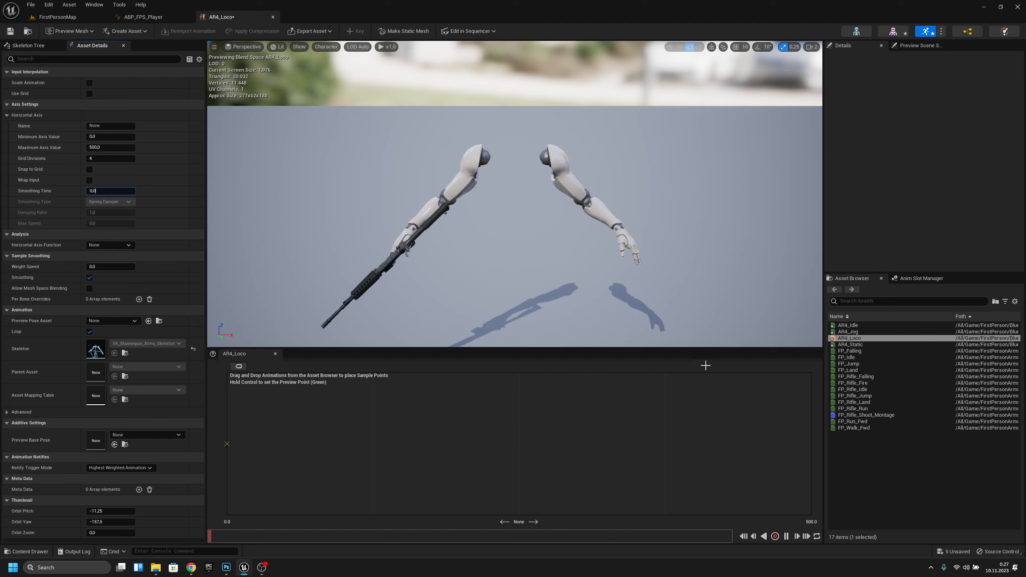
- Place AR4_Jog as a sample at axis value 0 and set its rate scale to 0.2
{"action": "left_click", "coordinate": [863, 332]}
{"action": "left_click_drag", "start_coordinate": [863, 332], "coordinate": [228, 444]}
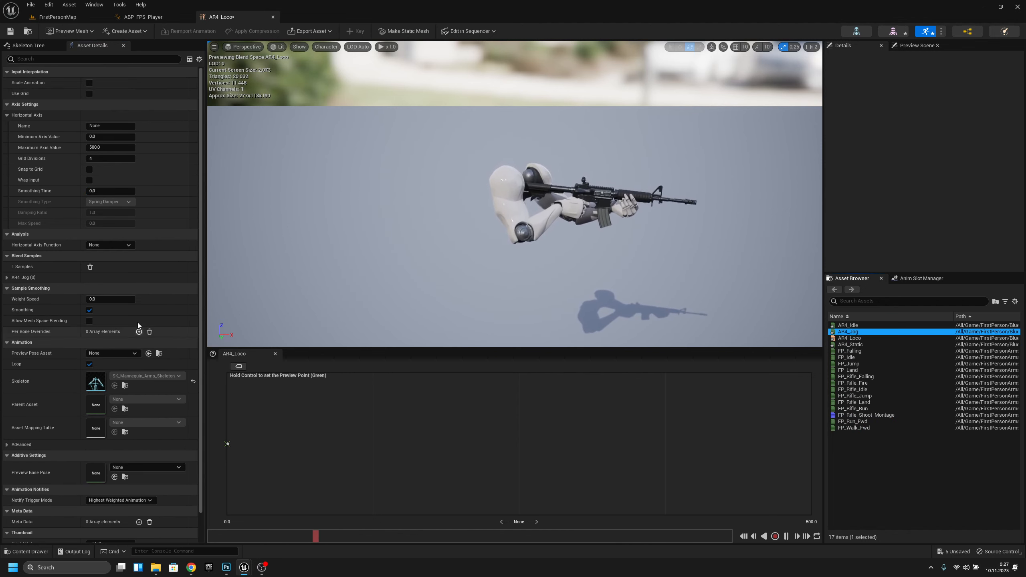
{"action": "left_click", "coordinate": [6, 277]}
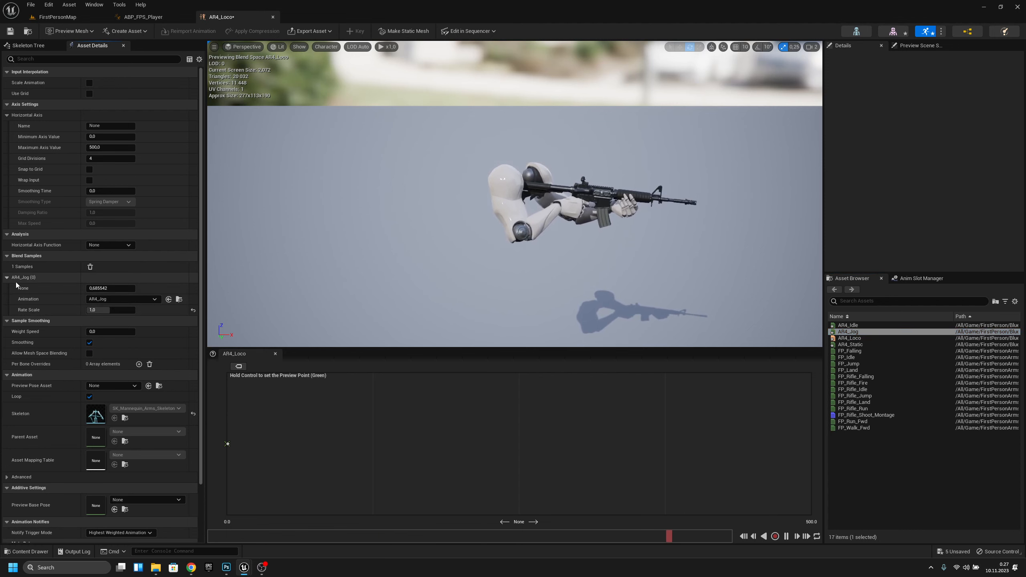
{"action": "left_click", "coordinate": [104, 288]}
{"action": "left_click", "coordinate": [109, 310]}
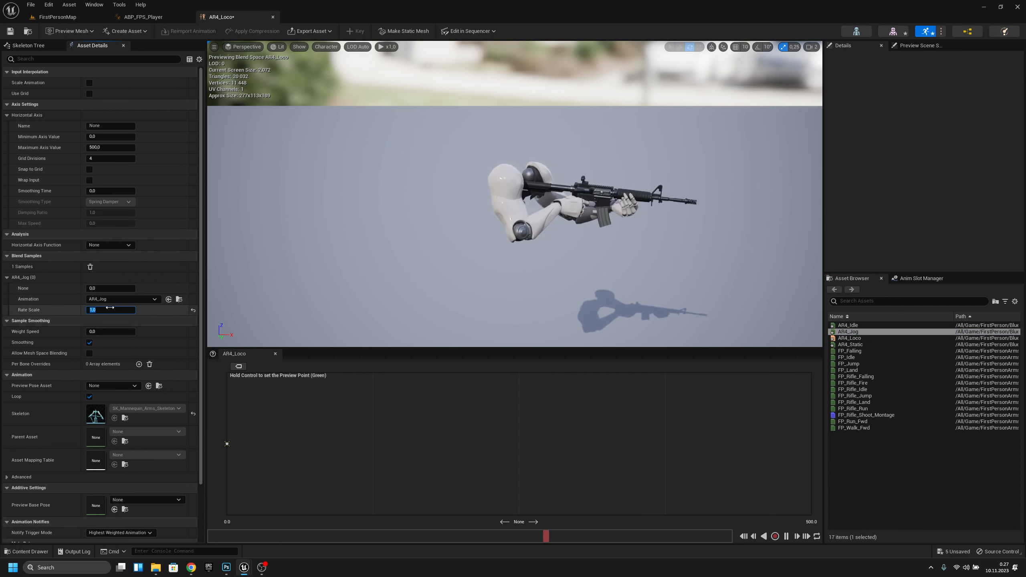
{"action": "type", "text": "2"}
{"action": "key", "text": "Return"}
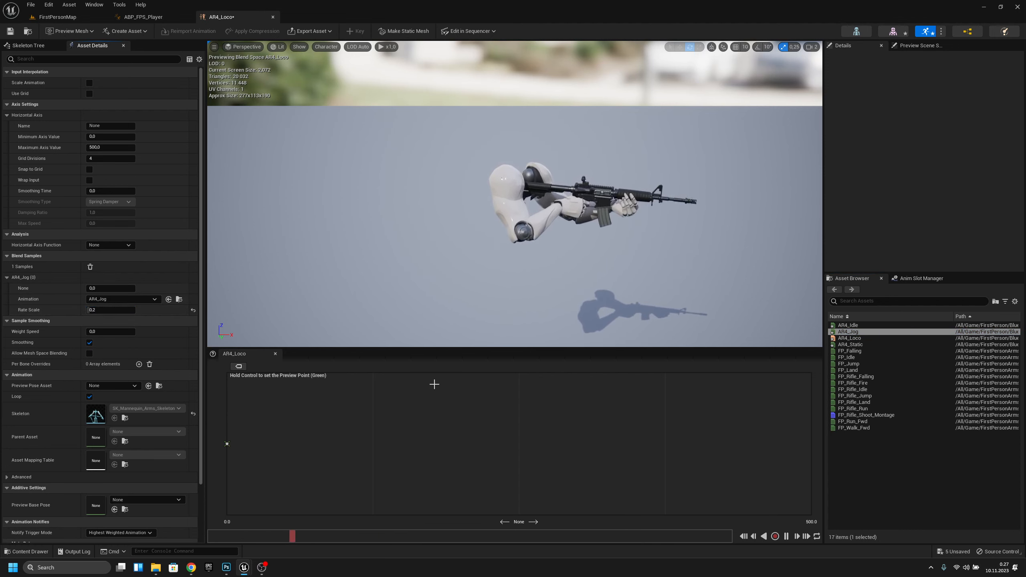
- Place a second AR4_Jog sample at the end of the axis, at value 500
{"action": "left_click", "coordinate": [861, 332]}
{"action": "left_click_drag", "start_coordinate": [863, 332], "coordinate": [811, 444]}
{"action": "left_click_drag", "start_coordinate": [117, 332], "coordinate": [134, 332]}
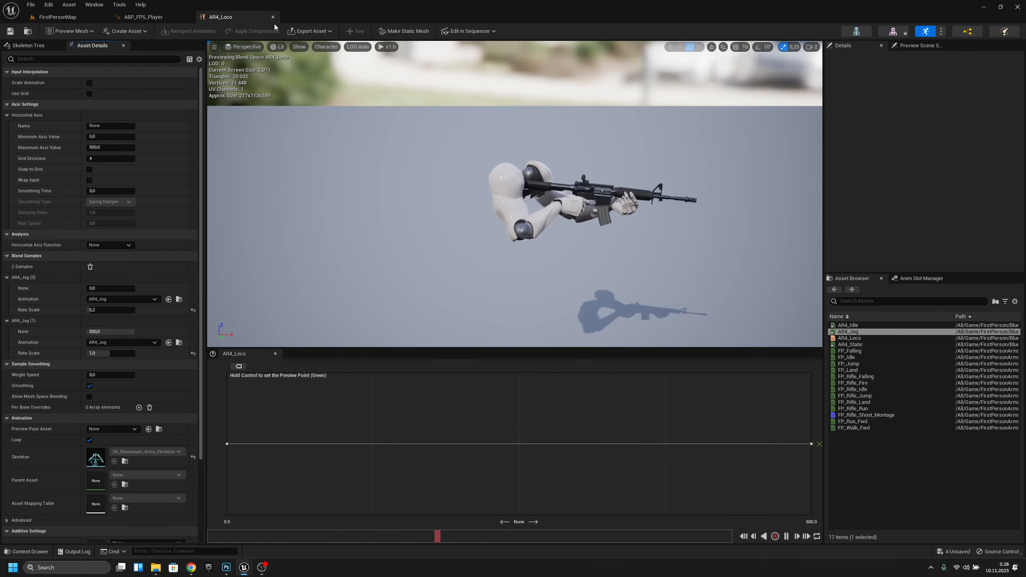
- Name the blend space's horizontal axis Speed
{"action": "left_click", "coordinate": [117, 126]}
{"action": "type", "text": "Speed"}
{"action": "key", "text": "Return"}
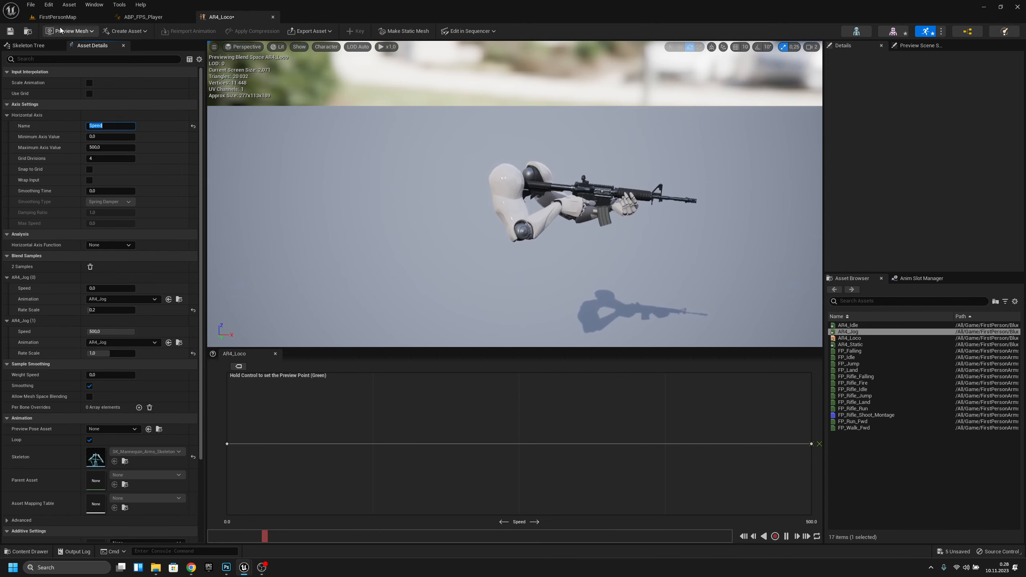
- Save and close the AR4_Loco blend space, and connect it to Blend Pose 1 in the Movement state
{"action": "key", "text": "ctrl+s"}
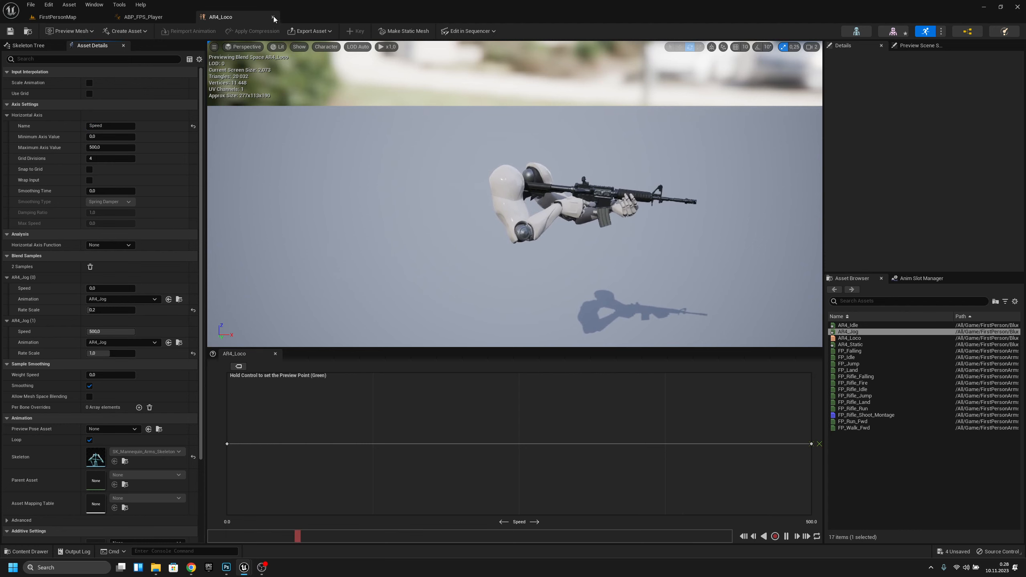
{"action": "left_click", "coordinate": [273, 18]}
{"action": "left_click_drag", "start_coordinate": [850, 358], "coordinate": [389, 204]}
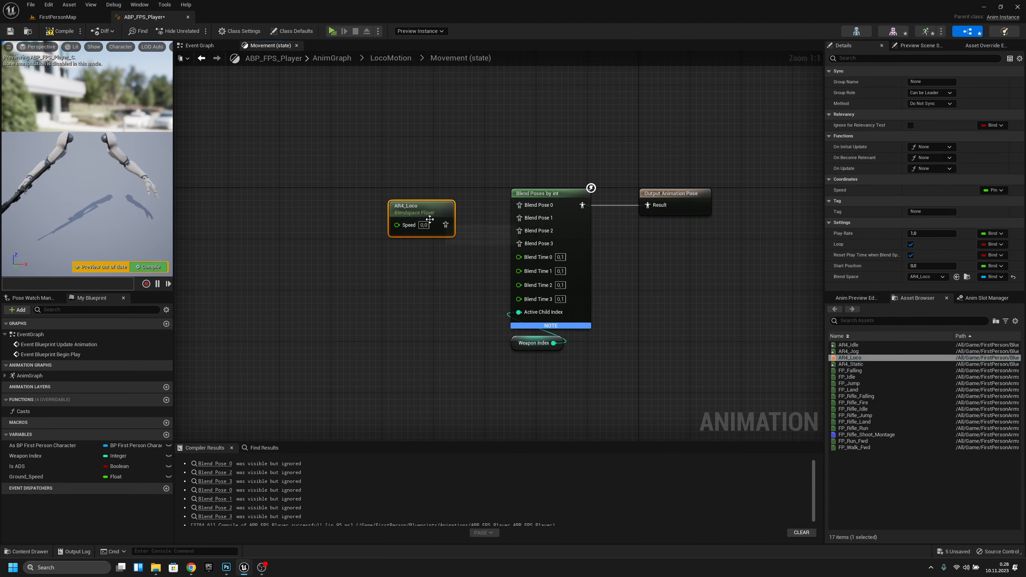
{"action": "left_click_drag", "start_coordinate": [446, 225], "coordinate": [511, 219]}
{"action": "left_click_drag", "start_coordinate": [437, 214], "coordinate": [436, 207]}
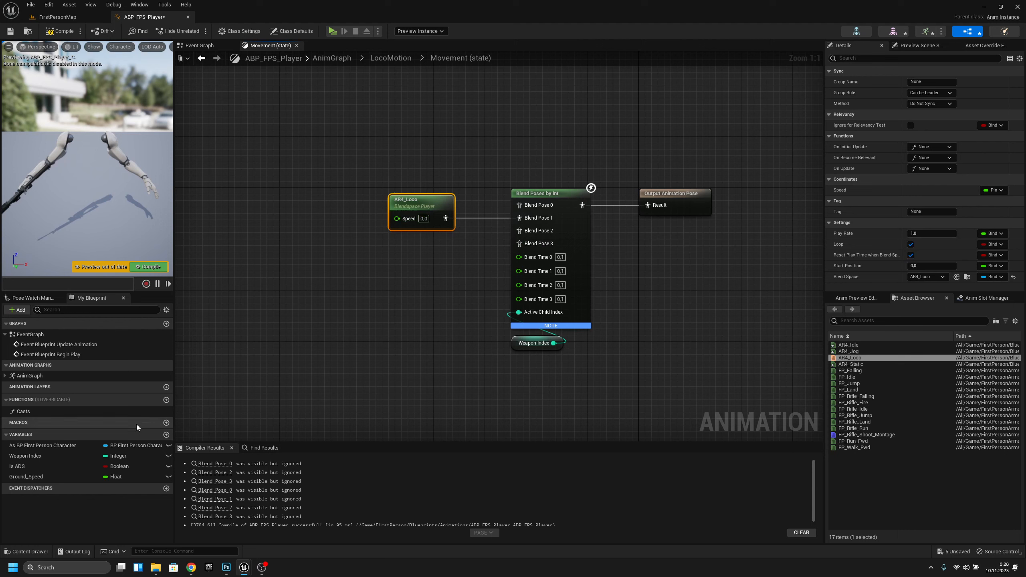
- Feed the Ground_Speed variable into AR4_Loco's Speed input and straighten their connection
{"action": "left_click_drag", "start_coordinate": [46, 476], "coordinate": [397, 218]}
{"action": "left_click", "coordinate": [362, 223]}
{"action": "left_click_drag", "start_coordinate": [335, 214], "coordinate": [302, 201]}
{"action": "key", "text": "q"}
- Straighten the remaining node connections in the Movement state, and compile and save the Animation Blueprint
{"action": "left_click_drag", "start_coordinate": [603, 158], "coordinate": [303, 232]}
{"action": "key", "text": "q"}
{"action": "left_click_drag", "start_coordinate": [725, 132], "coordinate": [289, 230]}
{"action": "key", "text": "q"}
{"action": "left_click", "coordinate": [506, 356]}
{"action": "left_click_drag", "start_coordinate": [515, 344], "coordinate": [514, 351]}
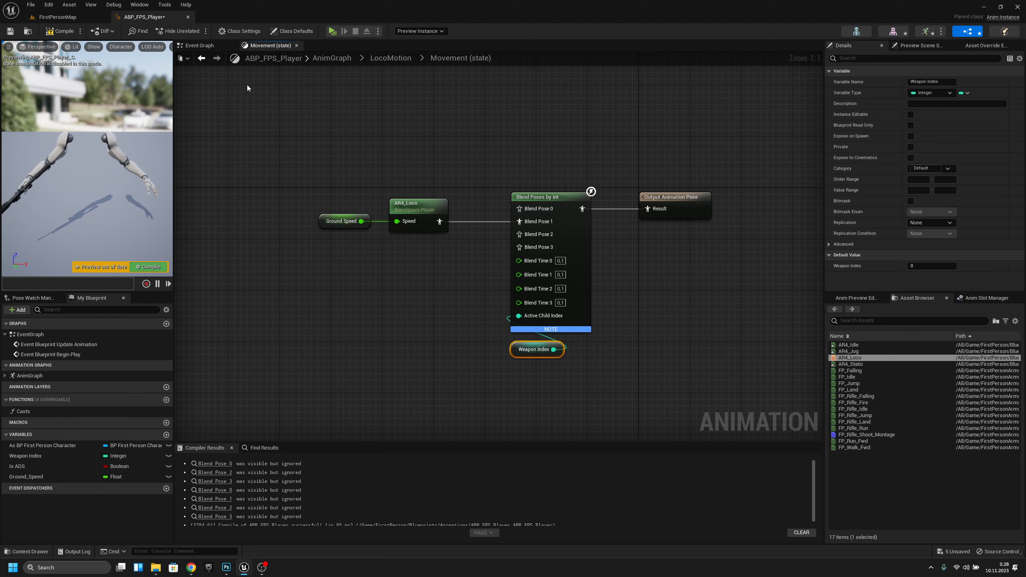
{"action": "left_click", "coordinate": [74, 34]}
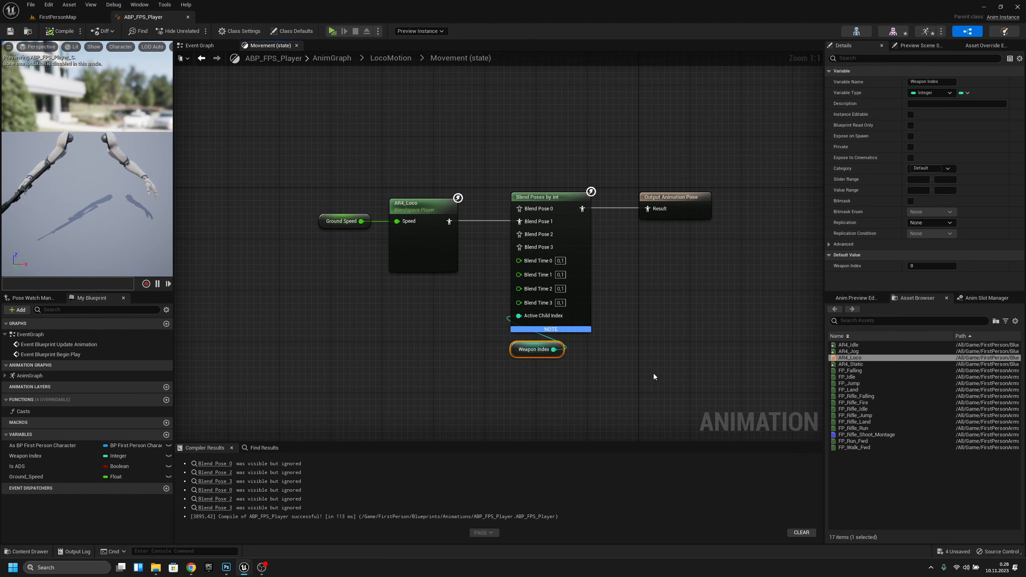
{"action": "left_click_drag", "start_coordinate": [490, 287], "coordinate": [273, 126]}
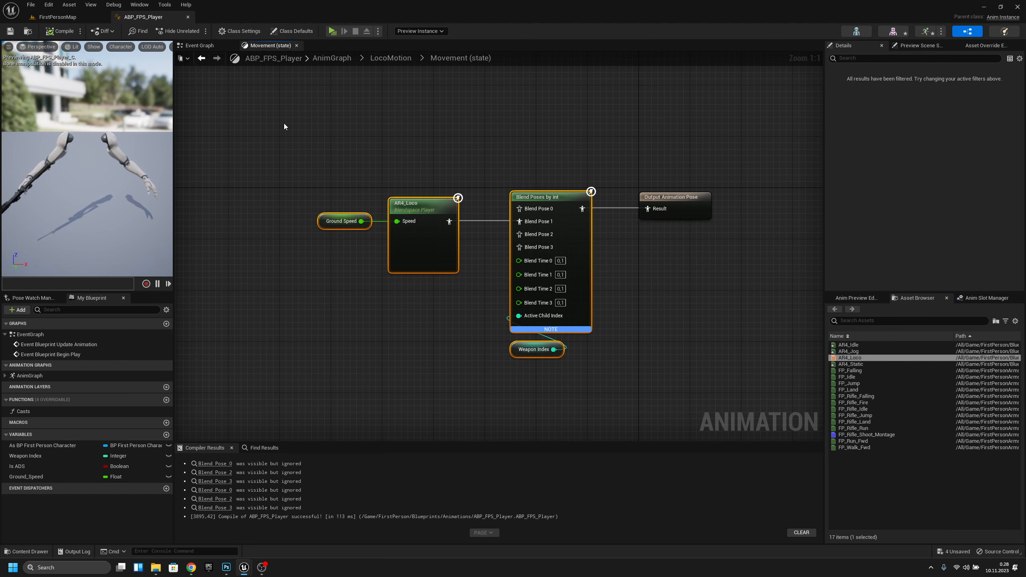
- Return to the LocoMotion state machine and create a transition from Movement back to Idle
{"action": "left_click", "coordinate": [392, 61]}
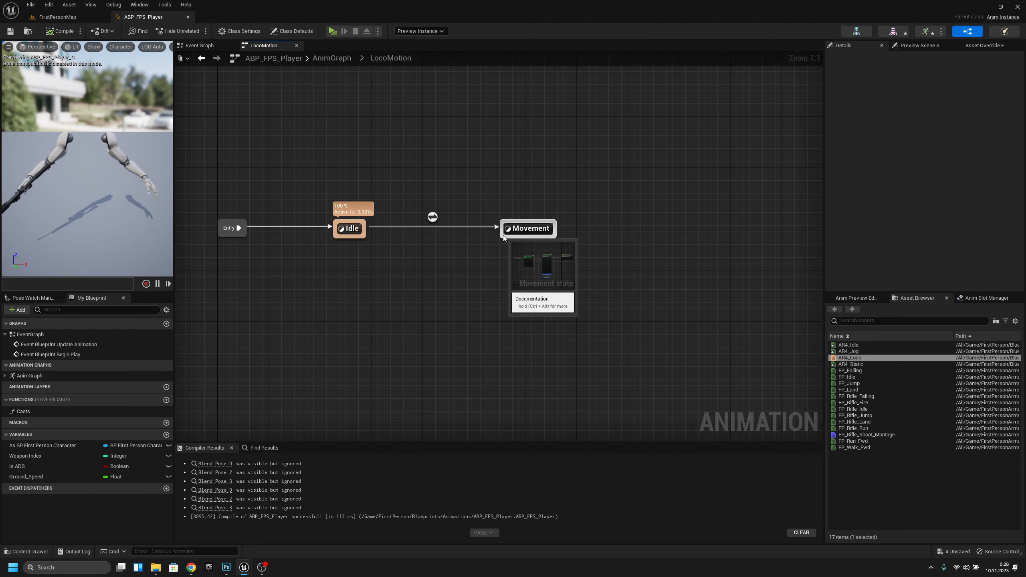
{"action": "left_click_drag", "start_coordinate": [504, 237], "coordinate": [384, 269]}
{"action": "left_click", "coordinate": [434, 221]}
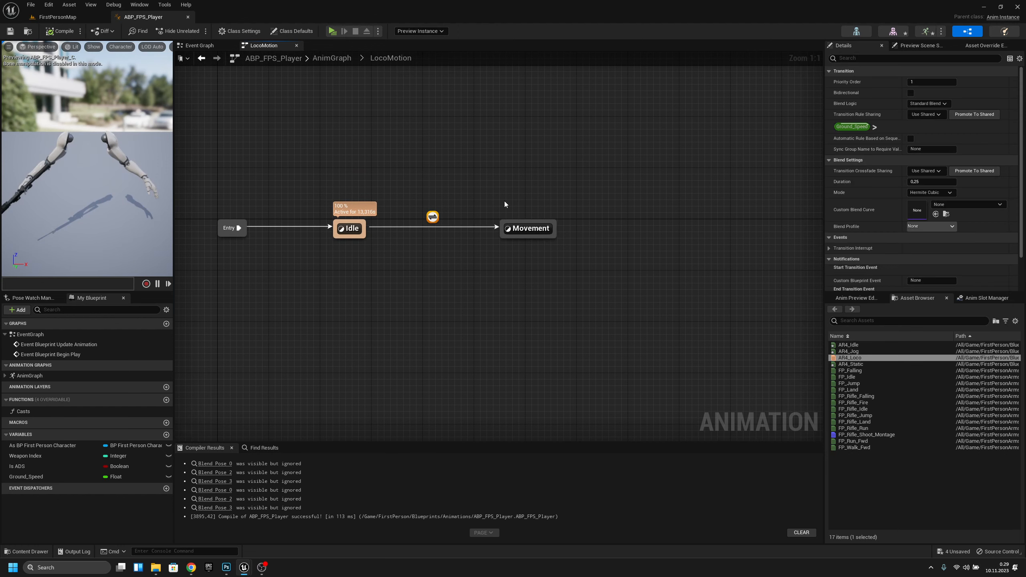
{"action": "left_click_drag", "start_coordinate": [504, 236], "coordinate": [363, 236]}
{"action": "left_click", "coordinate": [433, 242]}
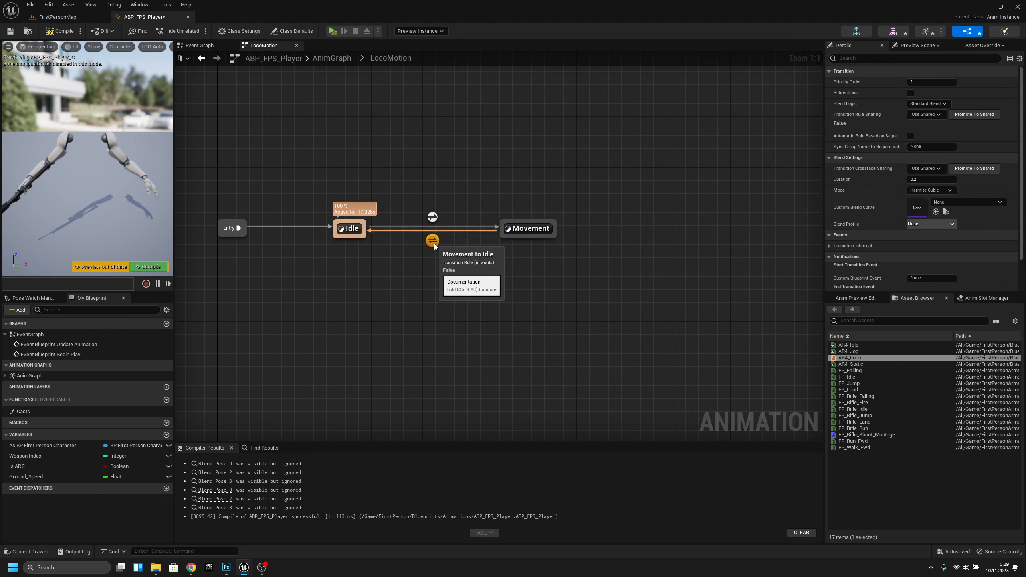
- Make the Movement to Idle rule allow the transition when Ground_Speed is less than 0.1, with the nodes aligned
{"action": "double_click", "coordinate": [434, 242]}
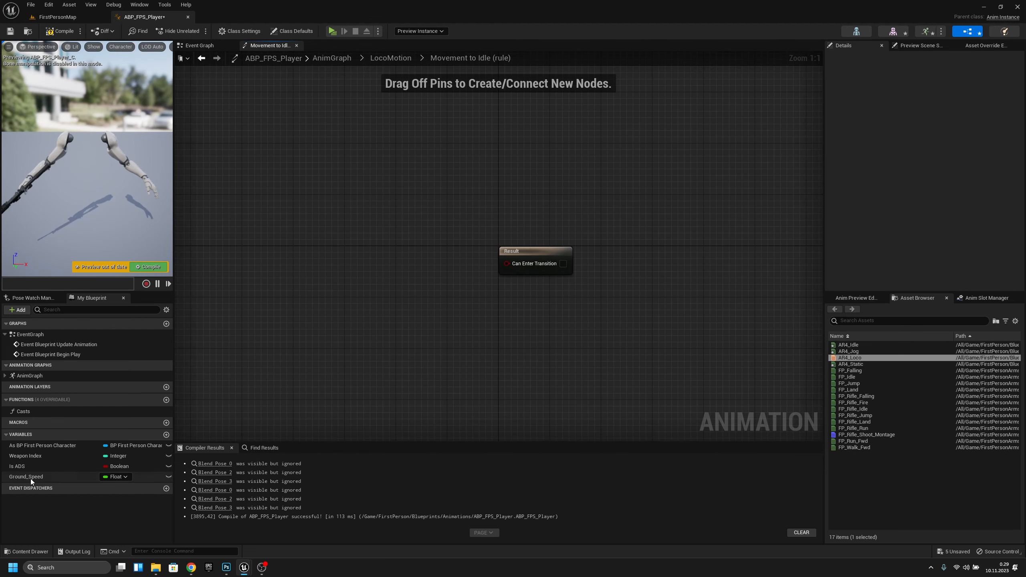
{"action": "left_click_drag", "start_coordinate": [30, 479], "coordinate": [394, 267]}
{"action": "left_click", "coordinate": [323, 273]}
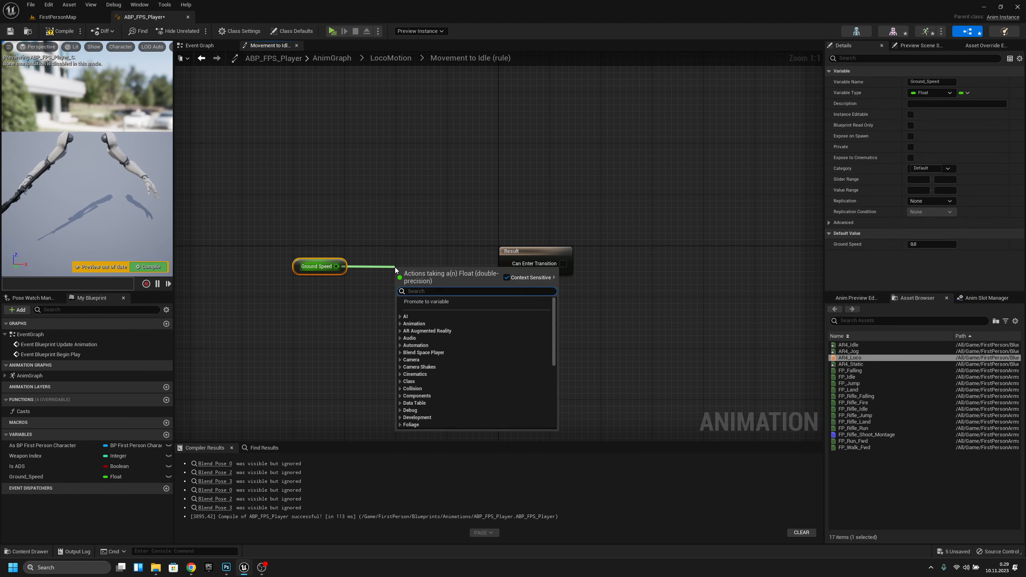
{"action": "type", "text": "less"}
{"action": "left_click", "coordinate": [426, 316]}
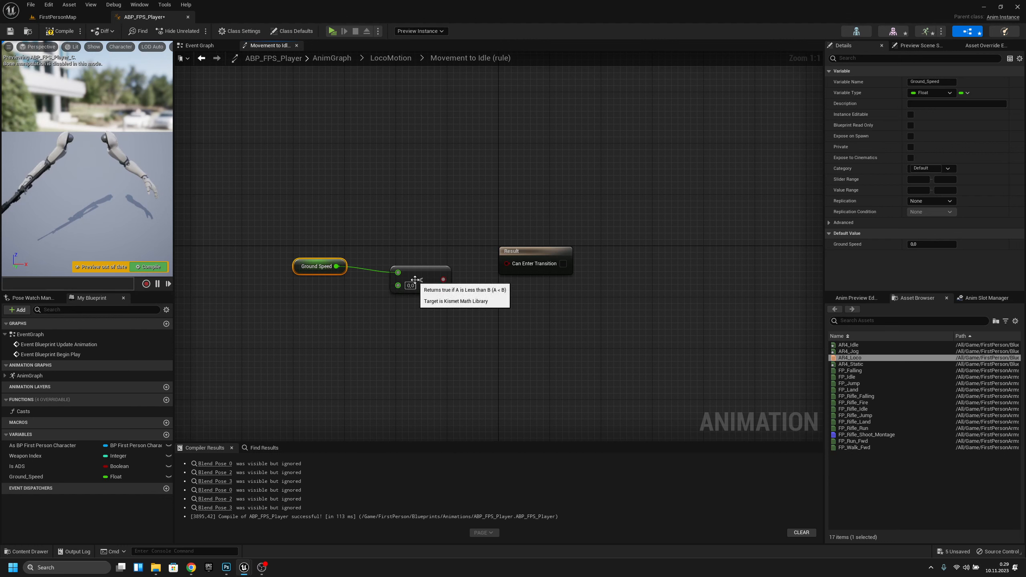
{"action": "key", "text": "Return"}
{"action": "left_click_drag", "start_coordinate": [423, 276], "coordinate": [287, 293]}
{"action": "key", "text": "q"}
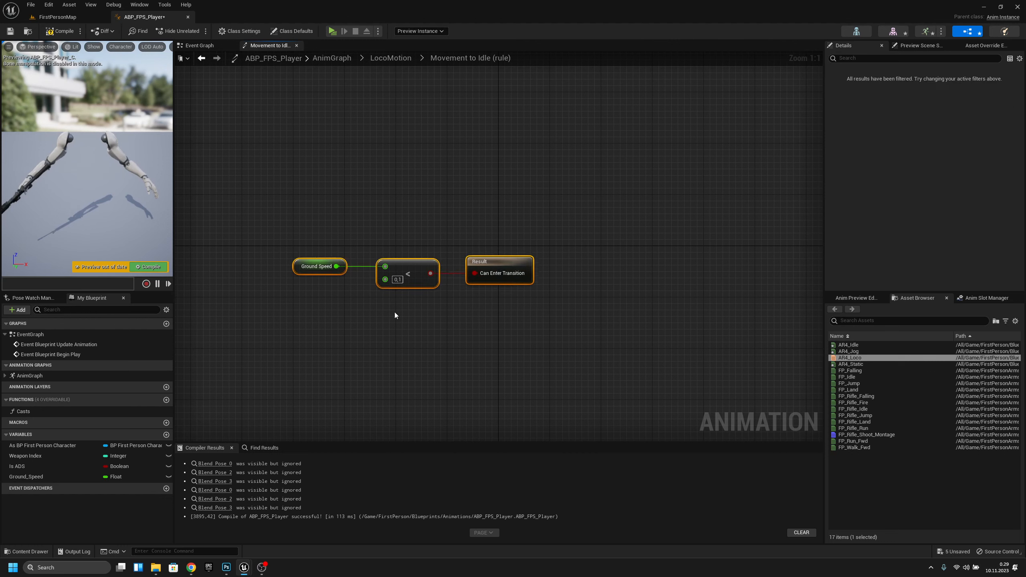
- Compile and save the Animation Blueprint, and return to the LocoMotion state machine
{"action": "left_click", "coordinate": [502, 350]}
{"action": "left_click", "coordinate": [60, 31]}
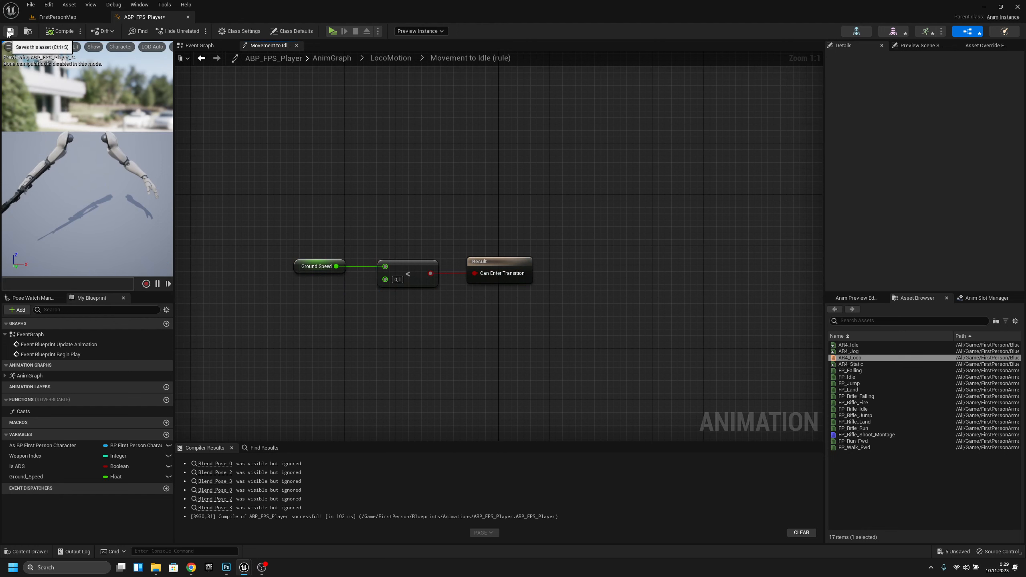
{"action": "left_click", "coordinate": [10, 31]}
{"action": "left_click", "coordinate": [390, 58]}
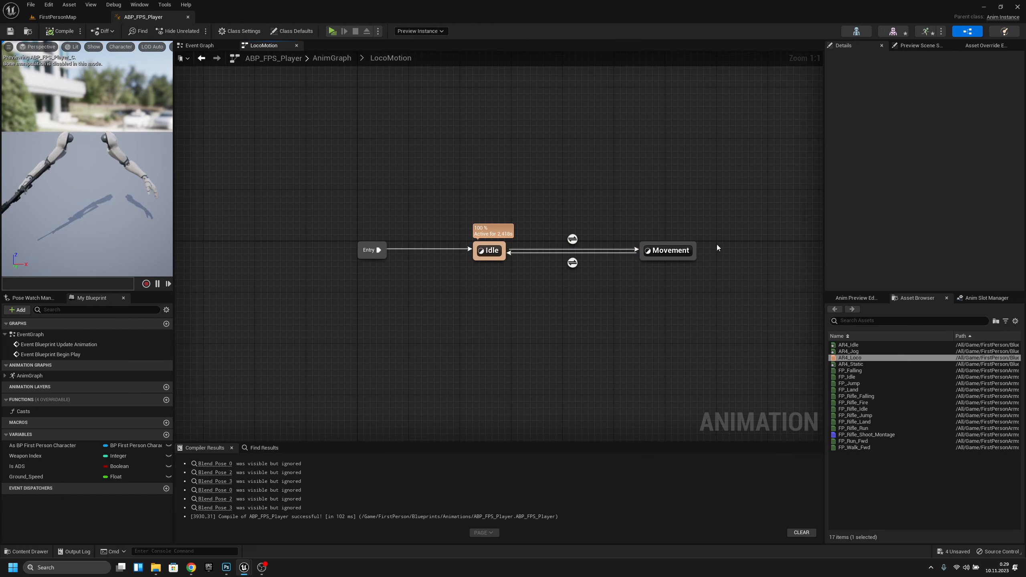
- Play-test FirstPersonMap to check how the arms and weapon behave, and stop the session
{"action": "left_click", "coordinate": [58, 16]}
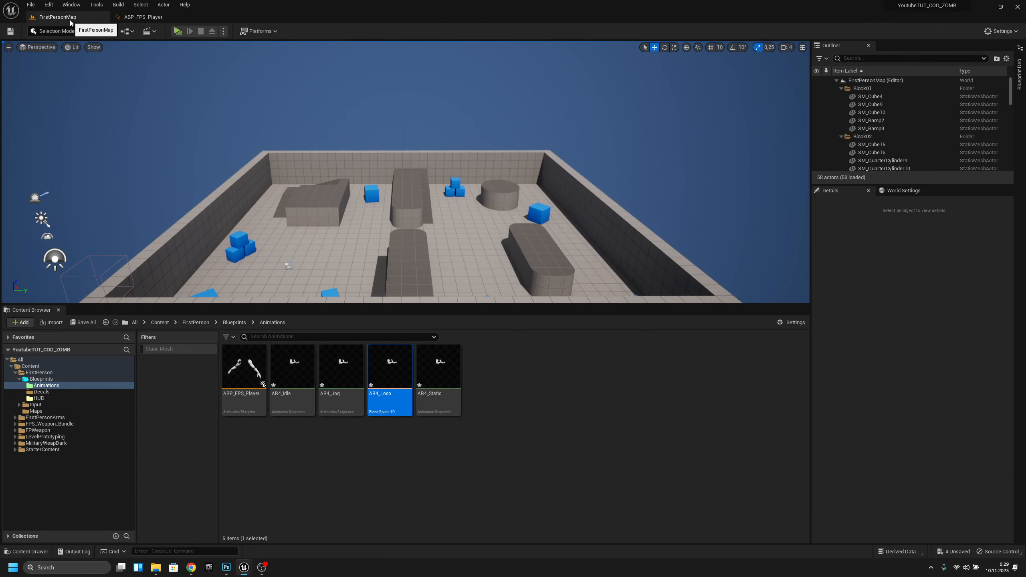
{"action": "left_click", "coordinate": [143, 17]}
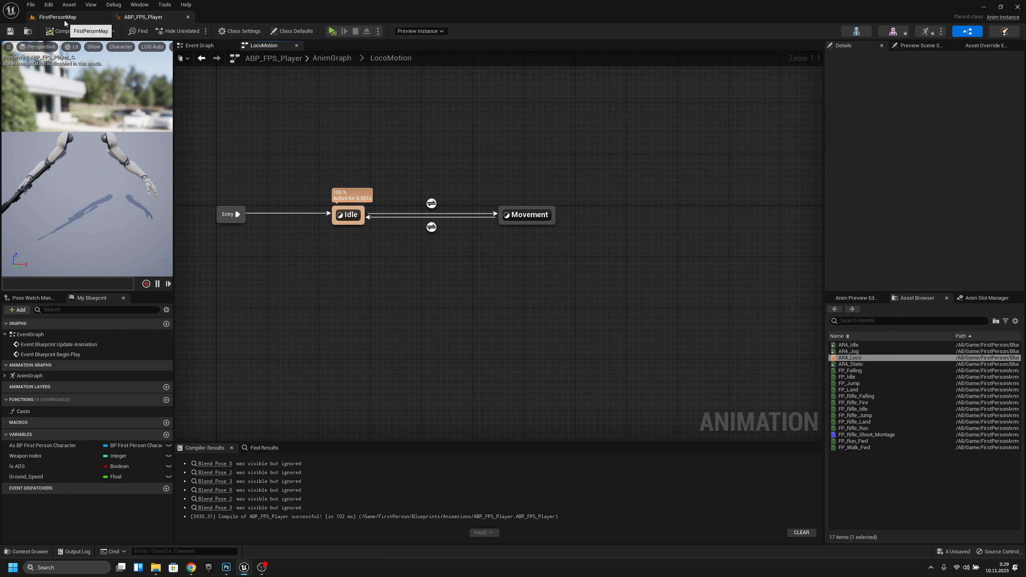
{"action": "left_click", "coordinate": [84, 17]}
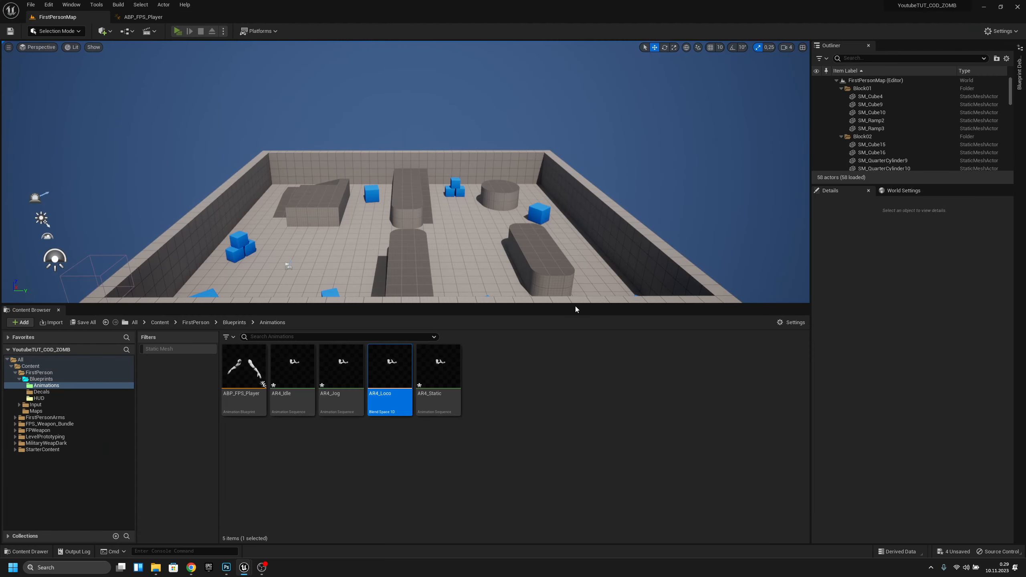
{"action": "left_click", "coordinate": [526, 309]}
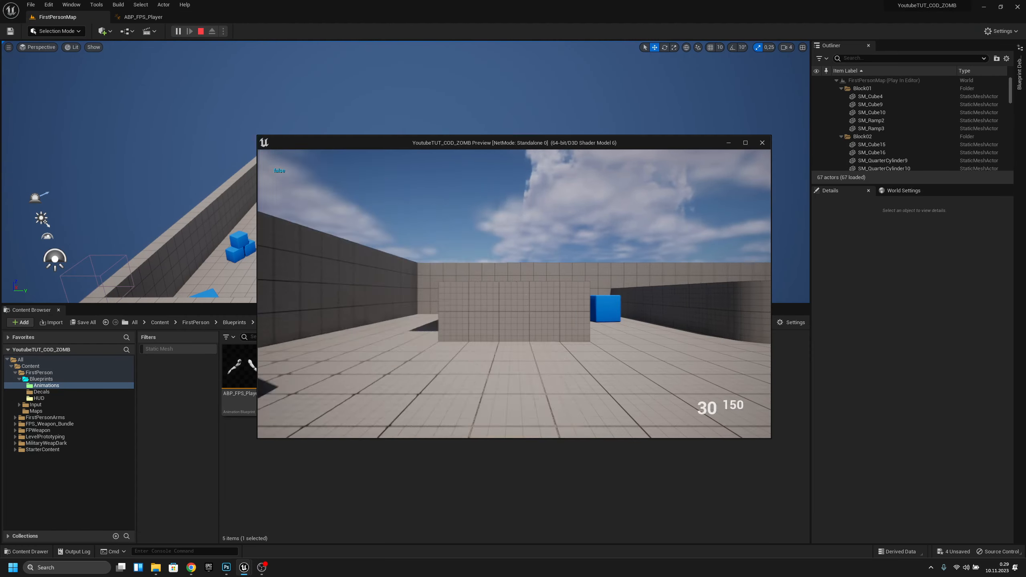
{"action": "right_click", "coordinate": [526, 310]}
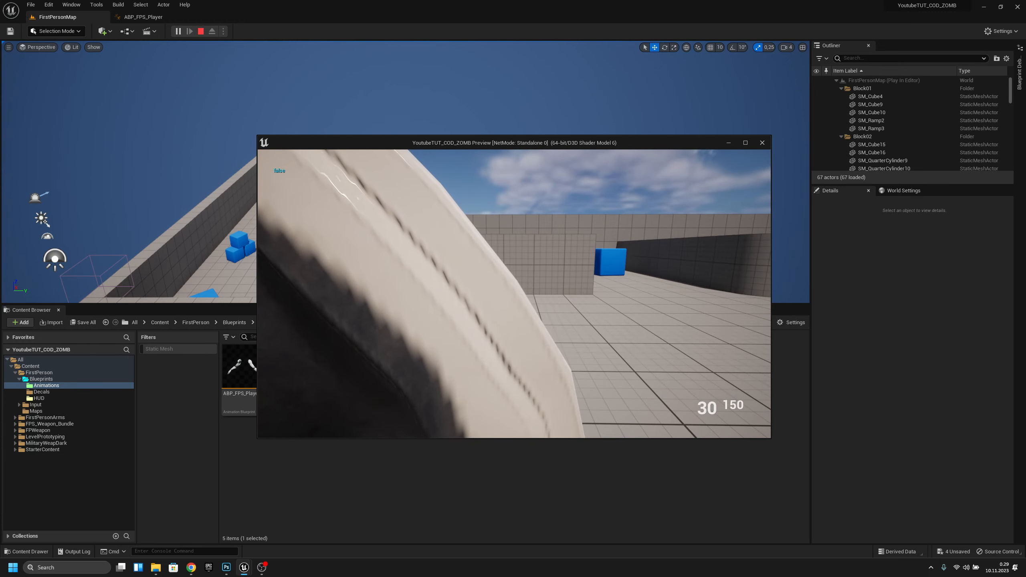
{"action": "key", "text": "Escape"}
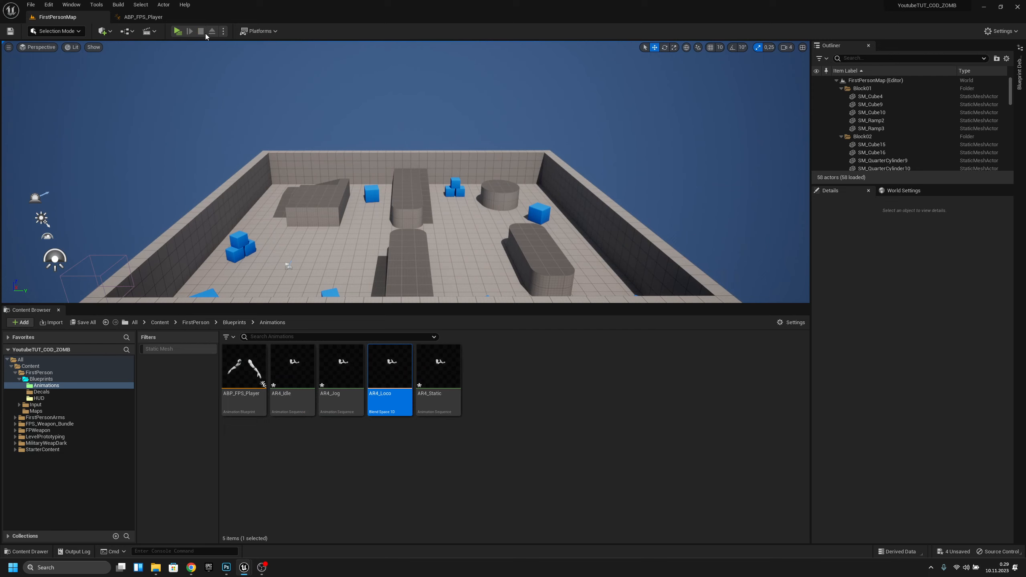
- Open BP_FirstPersonCharacter from the Blueprints folder and set Hands_Mesh's Animation Mode to Use Animation Blueprint
{"action": "left_click", "coordinate": [236, 322]}
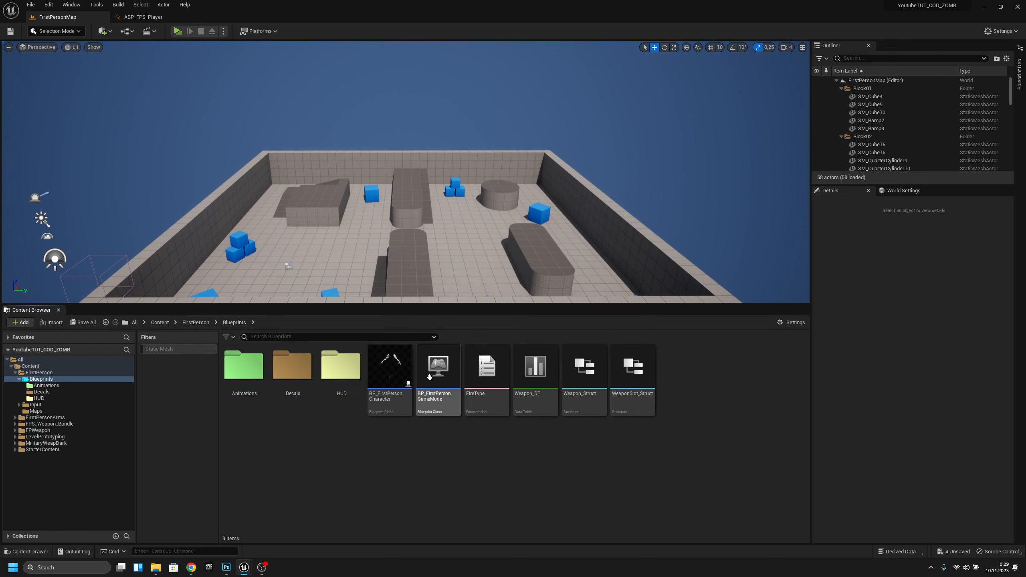
{"action": "double_click", "coordinate": [396, 383]}
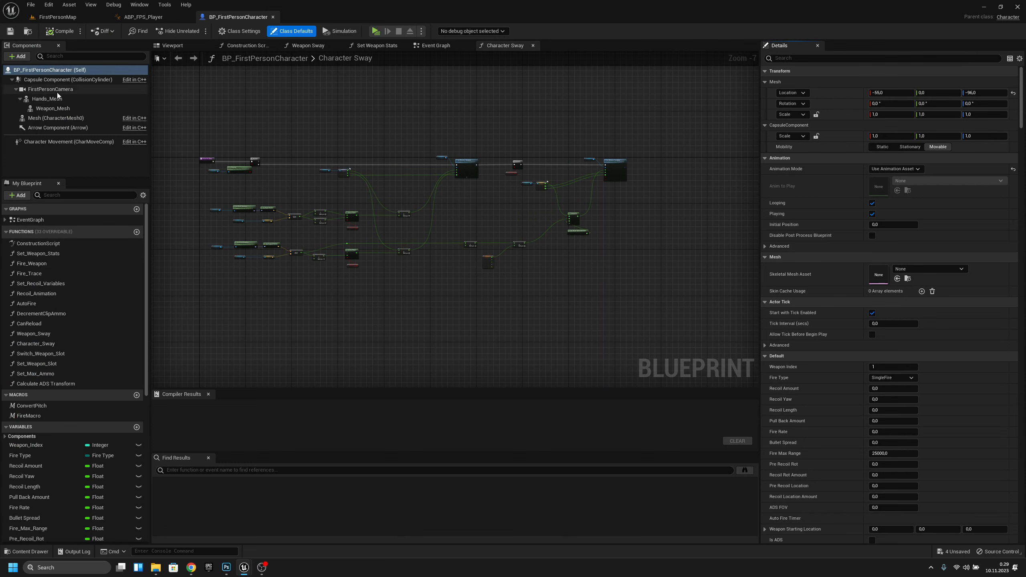
{"action": "left_click", "coordinate": [48, 99]}
{"action": "left_click", "coordinate": [894, 200]}
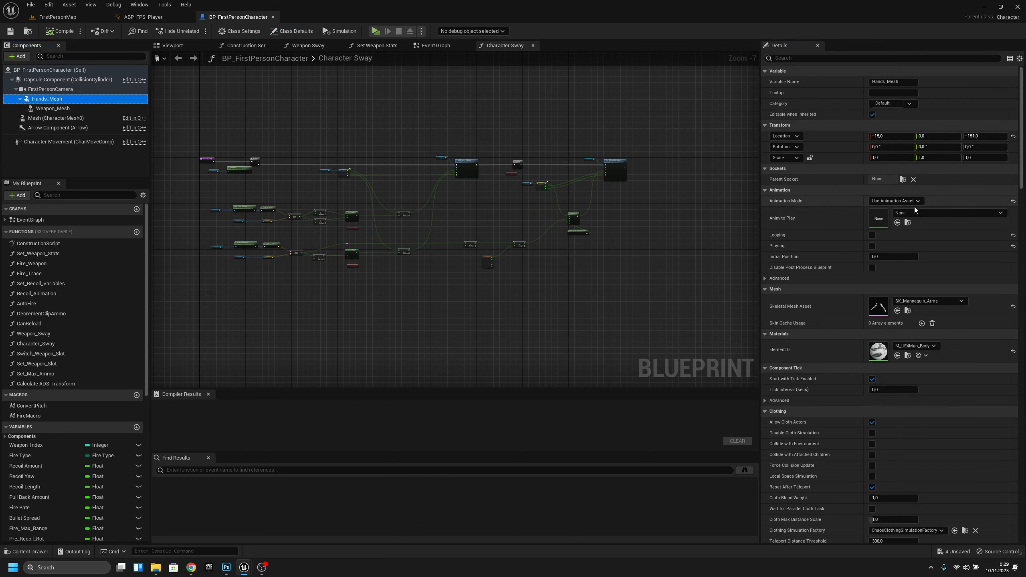
{"action": "left_click", "coordinate": [900, 210]}
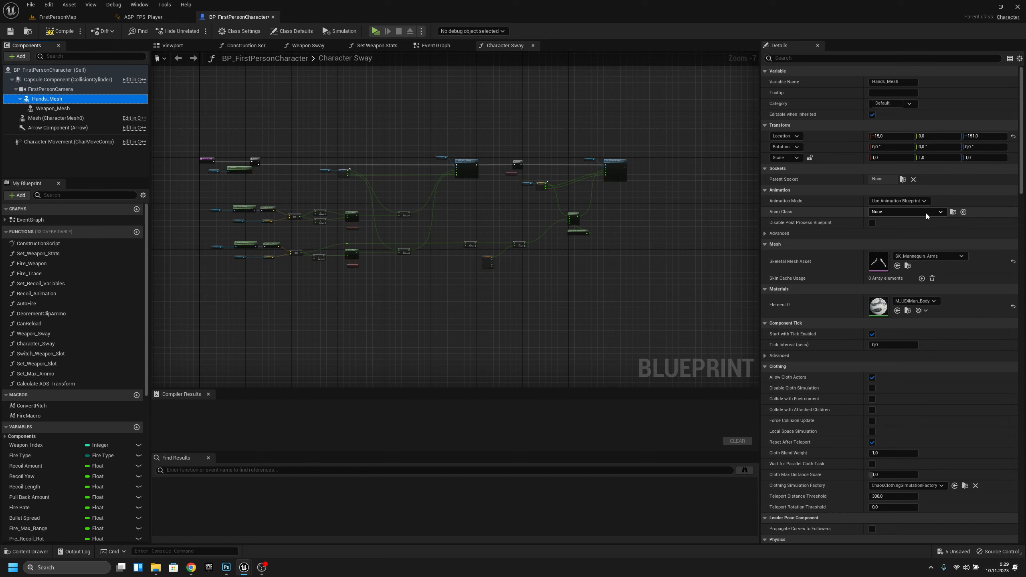
- Assign ABP_FPS_Player as the Anim Class of Hands_Mesh, and compile and close the character blueprint
{"action": "left_click", "coordinate": [925, 212]}
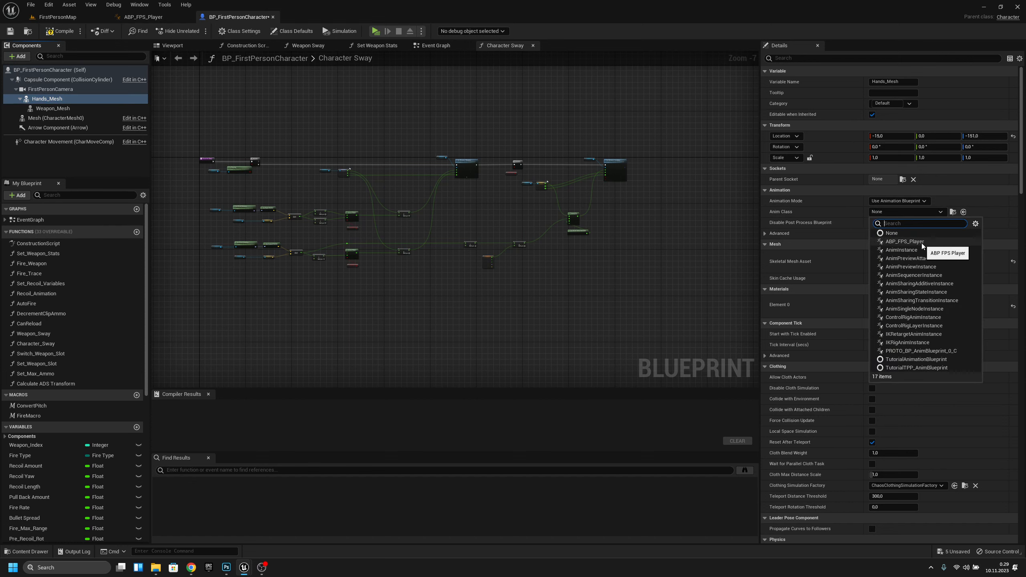
{"action": "left_click", "coordinate": [921, 242]}
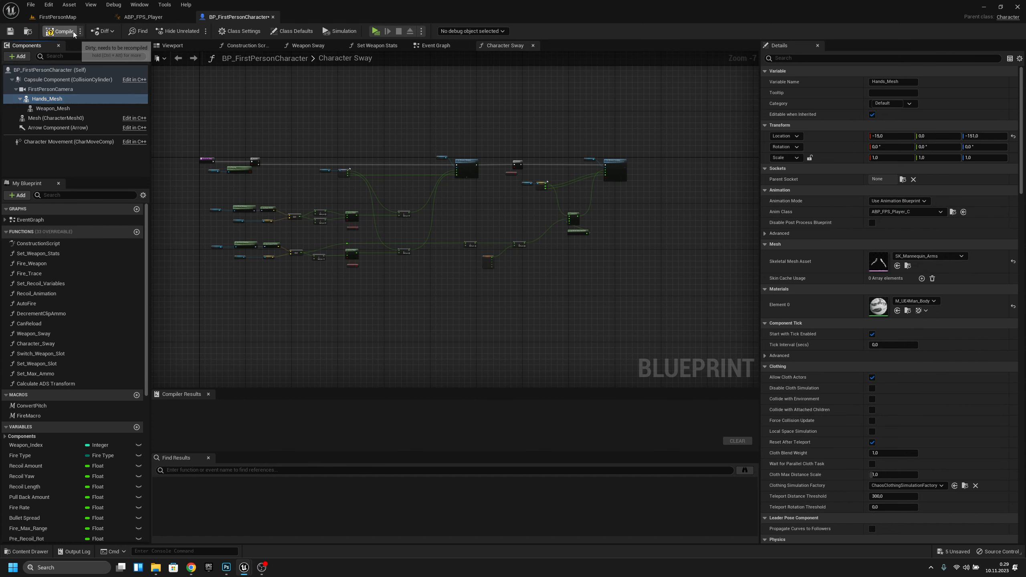
{"action": "left_click", "coordinate": [60, 32]}
{"action": "left_click", "coordinate": [272, 17]}
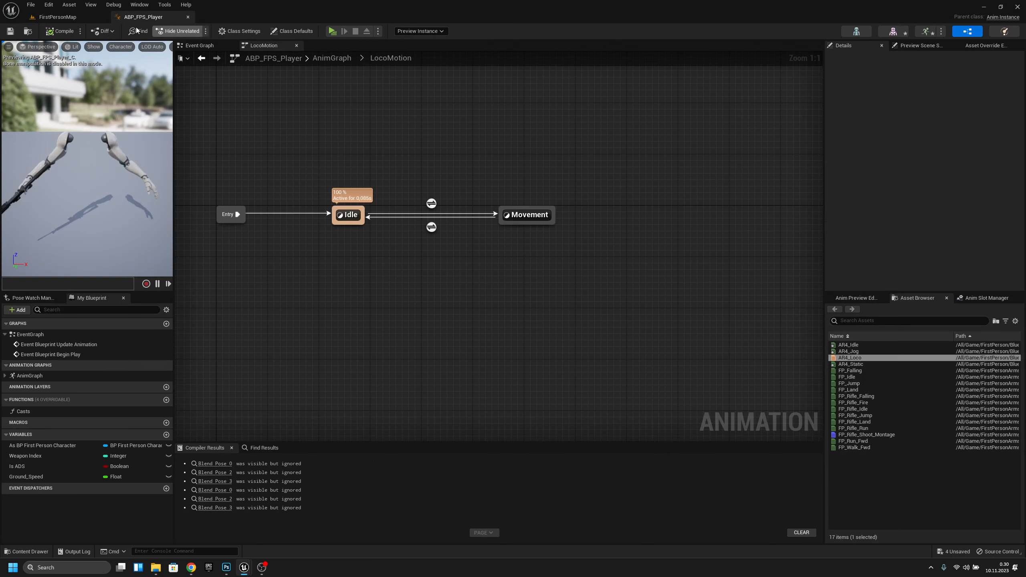
- Play-test FirstPersonMap with the assigned animations, then examine the Message Log's runtime errors and close it
{"action": "left_click", "coordinate": [57, 16]}
{"action": "key", "text": "alt+p"}
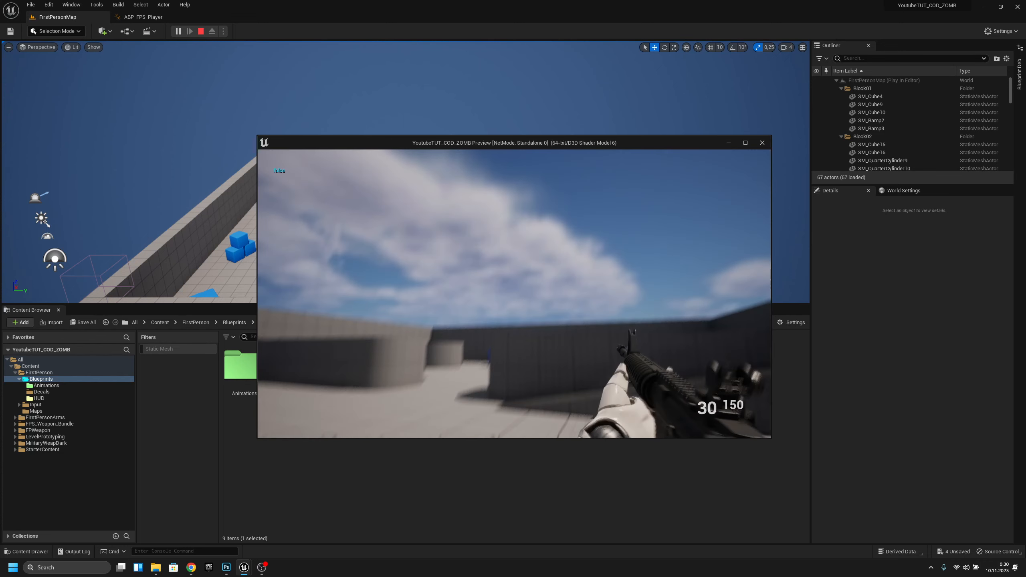
{"action": "key", "text": "Escape"}
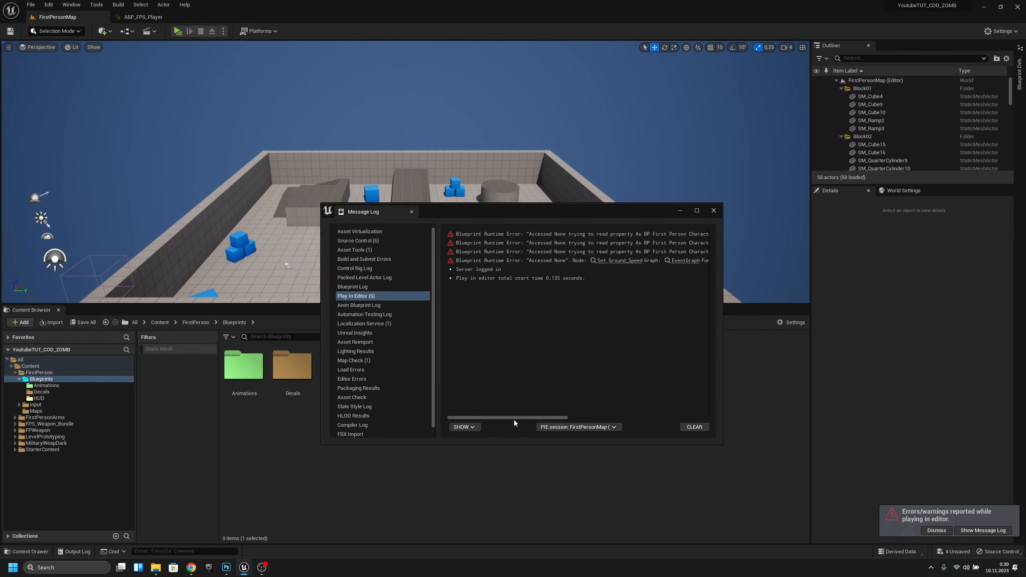
{"action": "left_click_drag", "start_coordinate": [521, 418], "coordinate": [497, 413]}
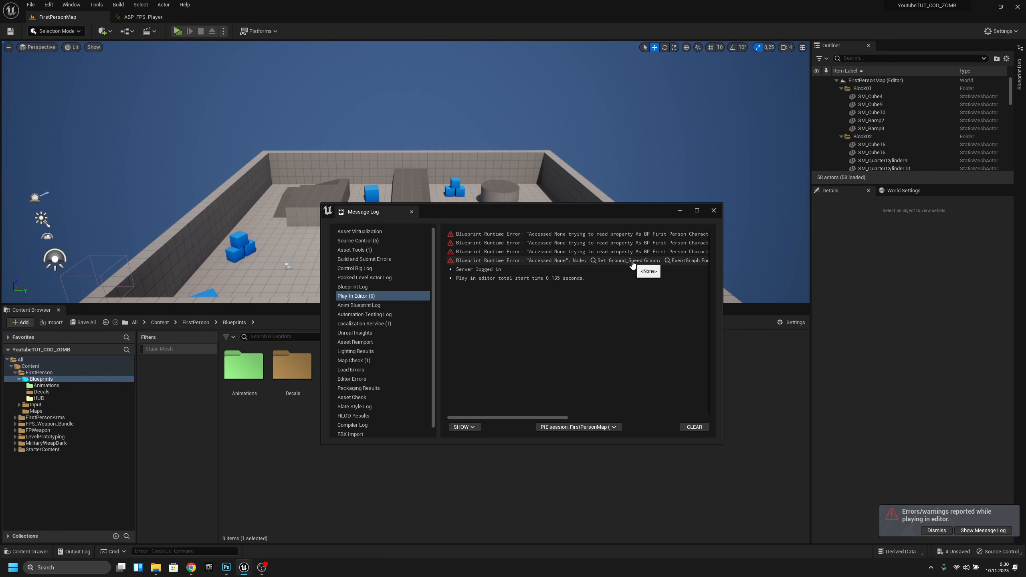
{"action": "left_click", "coordinate": [714, 211]}
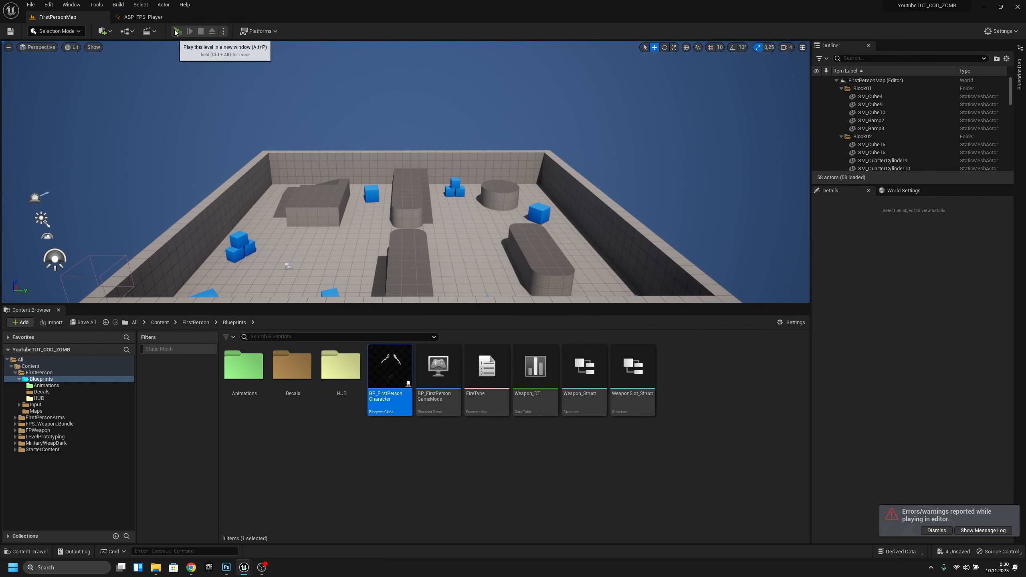
- Play-test the level again while firing the rifle, and return to the Event Graph of ABP_FPS_Player
{"action": "left_click", "coordinate": [178, 31]}
{"action": "left_click", "coordinate": [523, 223]}
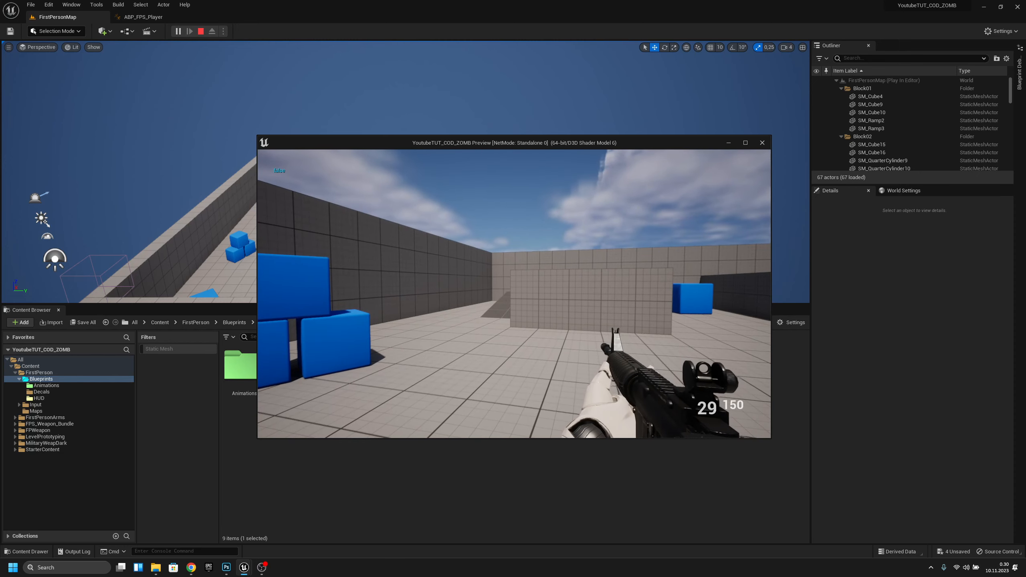
{"action": "key", "text": "Escape"}
{"action": "left_click", "coordinate": [407, 465]}
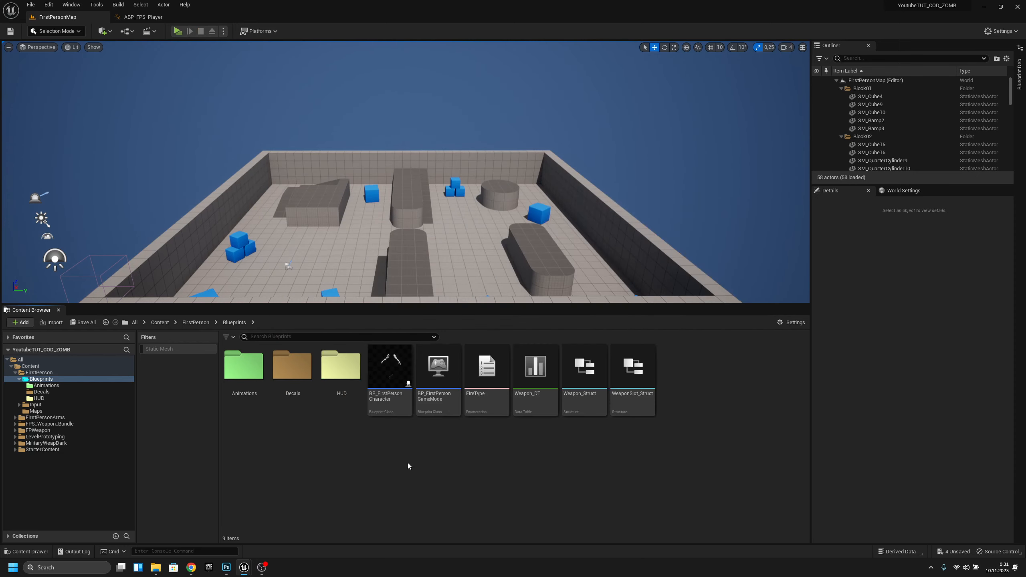
{"action": "left_click", "coordinate": [143, 16]}
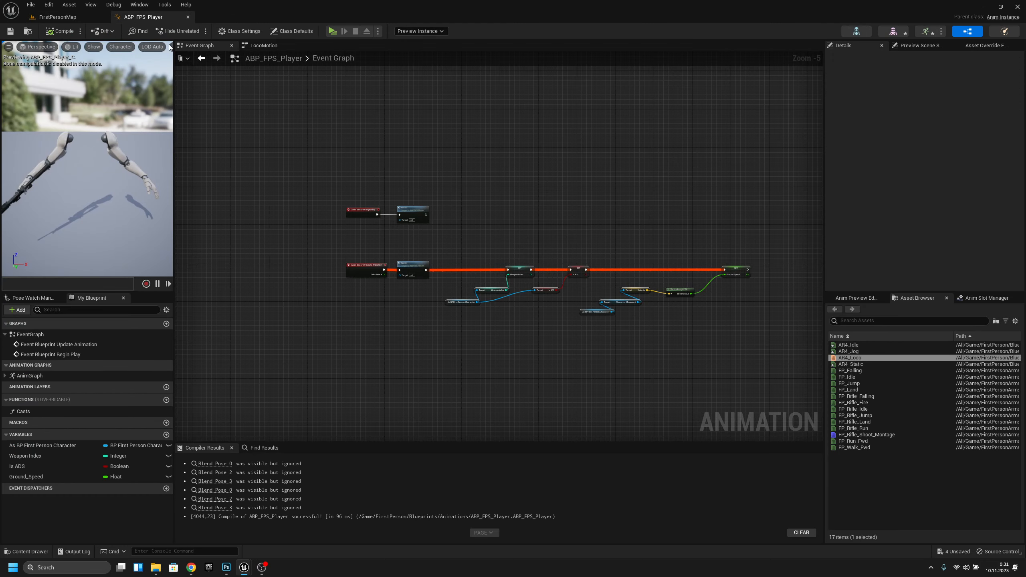
- Move the Weapon Index, Is ADS and Ground Speed node chain away from Casts to make room on the Update Animation execution line
{"action": "right_click_drag", "start_coordinate": [503, 318], "coordinate": [471, 277]}
{"action": "scroll", "coordinate": [471, 278], "scroll_direction": "up", "scroll_amount": 2}
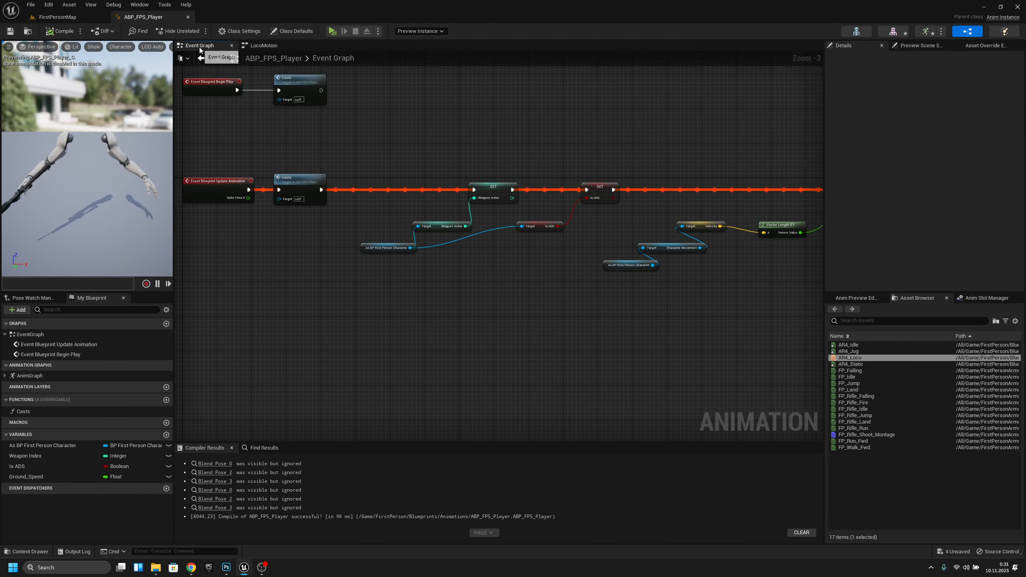
{"action": "right_click_drag", "start_coordinate": [357, 246], "coordinate": [447, 281]}
{"action": "scroll", "coordinate": [495, 269], "scroll_direction": "up", "scroll_amount": 1}
{"action": "right_click_drag", "start_coordinate": [626, 269], "coordinate": [497, 248]}
{"action": "scroll", "coordinate": [498, 247], "scroll_direction": "down", "scroll_amount": 2}
{"action": "left_click_drag", "start_coordinate": [786, 332], "coordinate": [403, 132]}
{"action": "left_click_drag", "start_coordinate": [455, 219], "coordinate": [504, 222]}
{"action": "scroll", "coordinate": [403, 216], "scroll_direction": "up", "scroll_amount": 2}
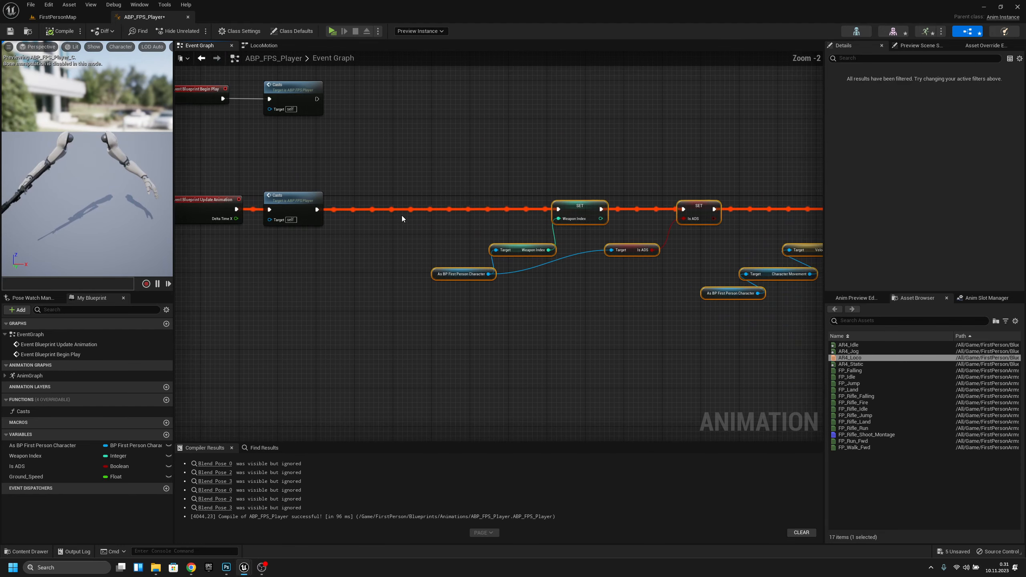
{"action": "right_click_drag", "start_coordinate": [396, 223], "coordinate": [432, 242]}
{"action": "scroll", "coordinate": [431, 241], "scroll_direction": "up", "scroll_amount": 1}
{"action": "left_click", "coordinate": [417, 282]}
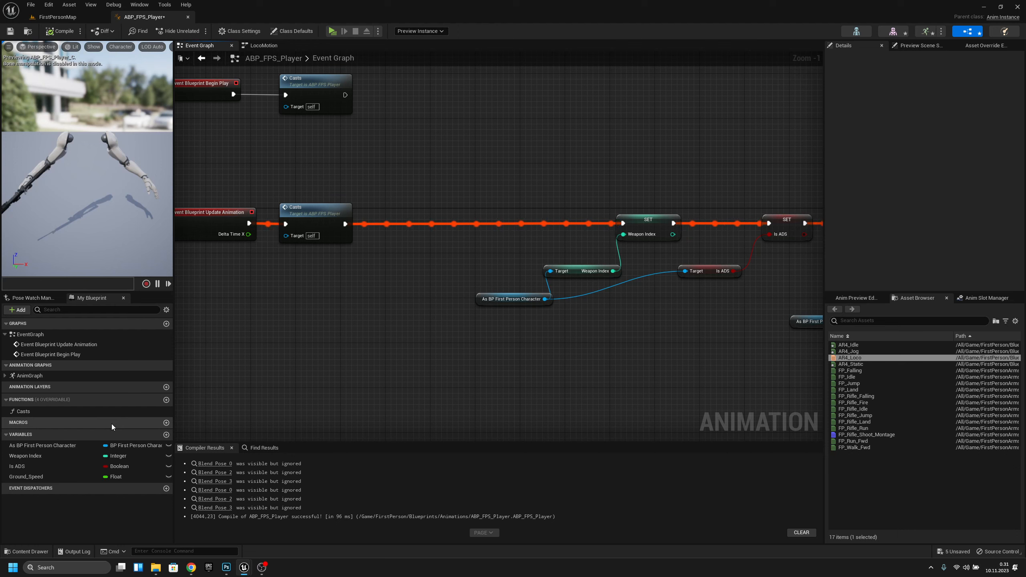
- Add a getter for As BP First Person Character and feed it into an Is Valid node with execution pins
{"action": "left_click_drag", "start_coordinate": [80, 444], "coordinate": [453, 249]}
{"action": "left_click", "coordinate": [411, 278]}
{"action": "type", "text": "i"}
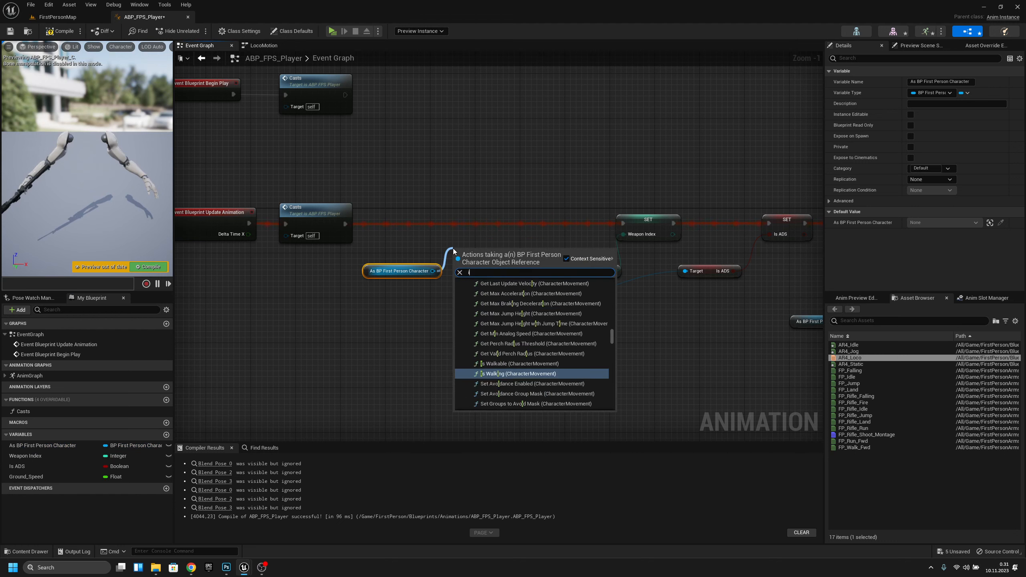
{"action": "type", "text": "s valid"}
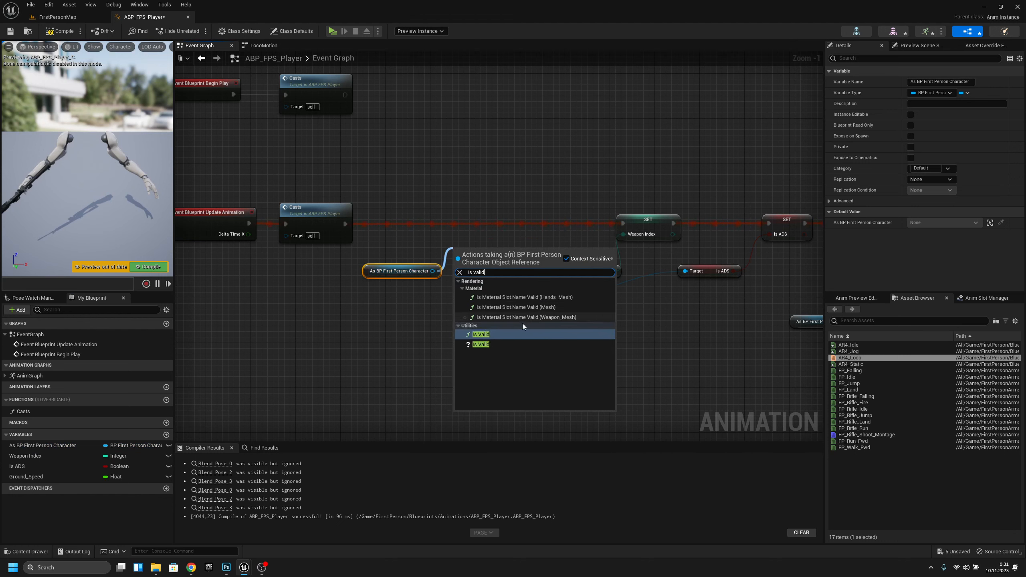
{"action": "left_click", "coordinate": [481, 344]}
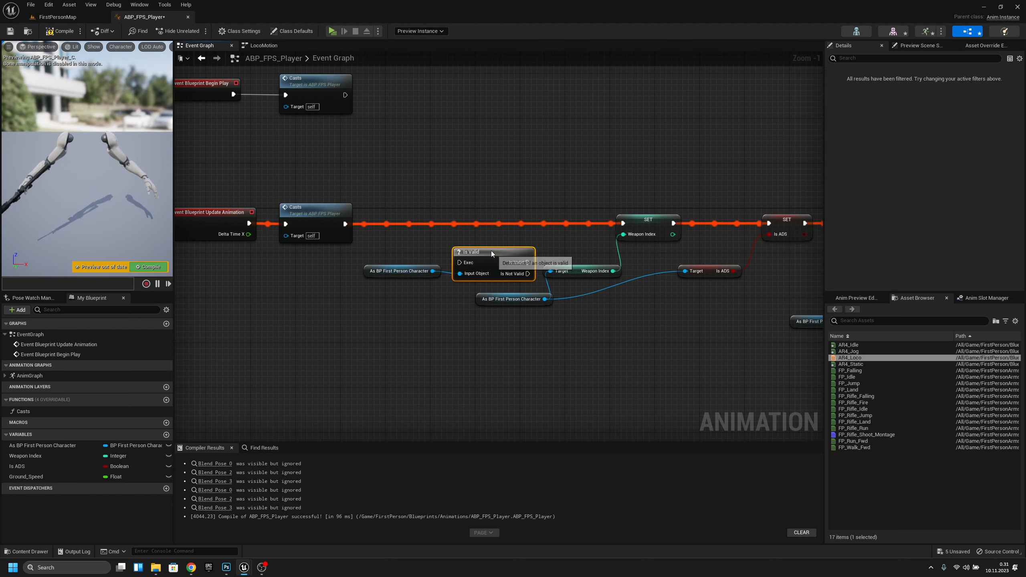
- Insert Is Valid after the Update Animation event's Casts call and connect its Is Valid output to the Weapon Index setter
{"action": "left_click_drag", "start_coordinate": [491, 250], "coordinate": [474, 213]}
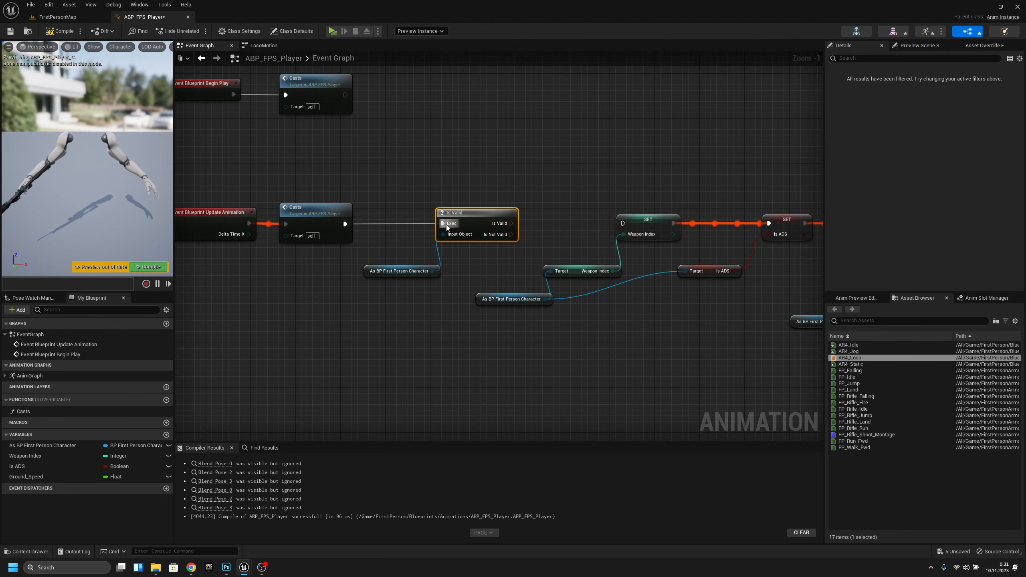
{"action": "left_click_drag", "start_coordinate": [364, 276], "coordinate": [335, 276]}
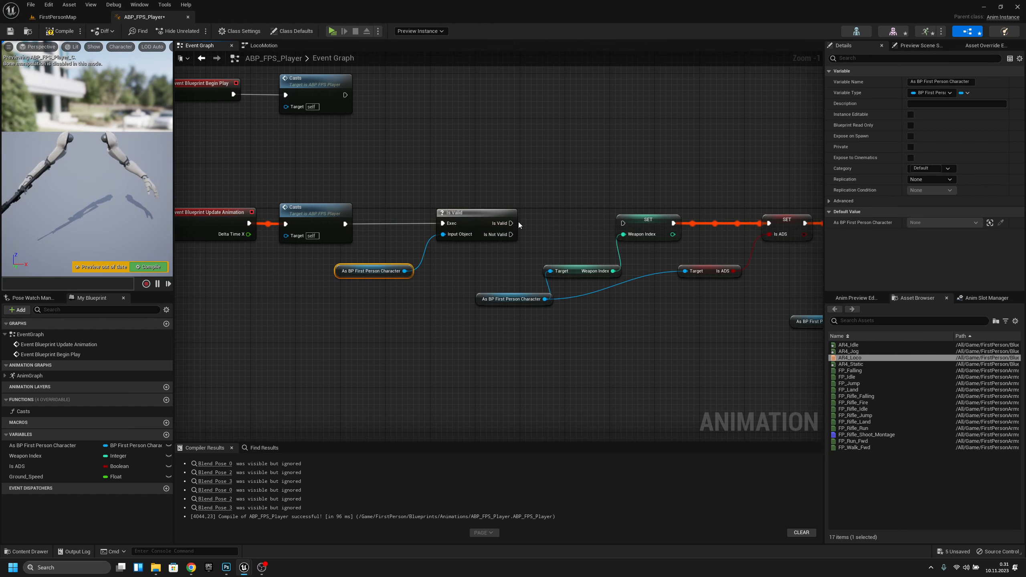
{"action": "left_click_drag", "start_coordinate": [511, 223], "coordinate": [625, 224]}
{"action": "scroll", "coordinate": [483, 242], "scroll_direction": "down", "scroll_amount": 2}
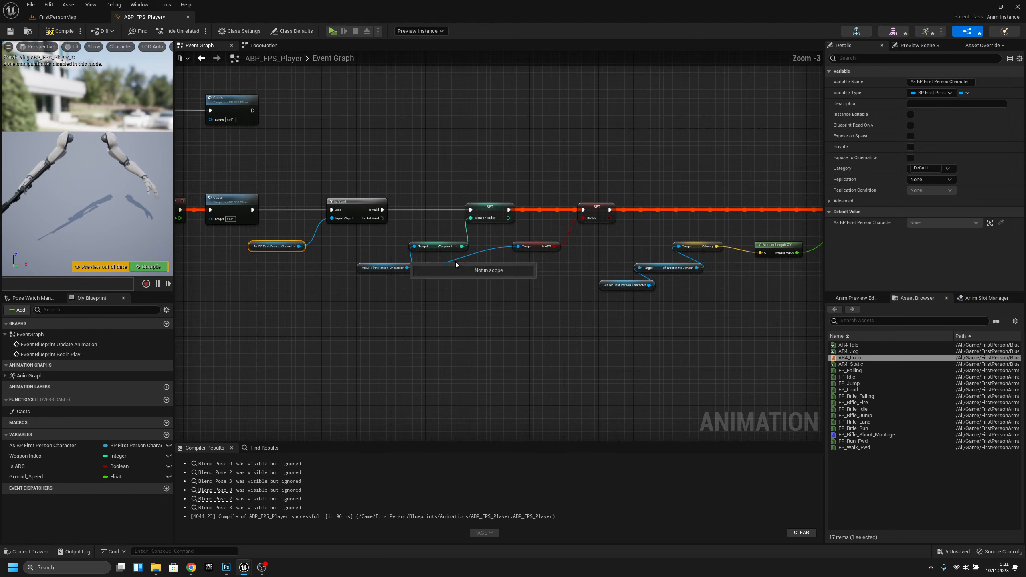
- Space the setter node chain further from Is Valid, and compile and save ABP_FPS_Player
{"action": "right_click_drag", "start_coordinate": [258, 210], "coordinate": [330, 220]}
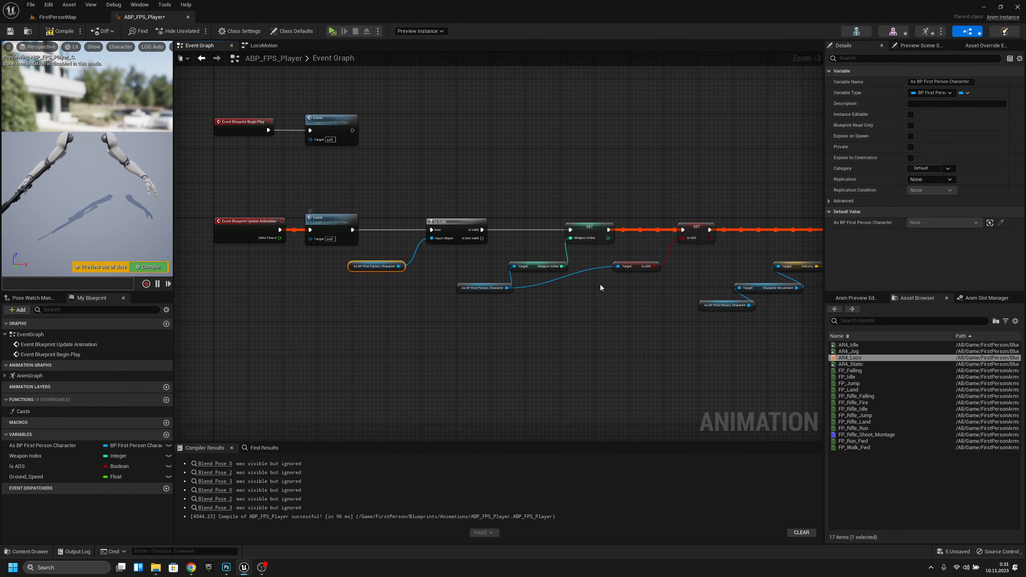
{"action": "right_click_drag", "start_coordinate": [615, 287], "coordinate": [304, 249]}
{"action": "right_click_drag", "start_coordinate": [390, 255], "coordinate": [503, 252]}
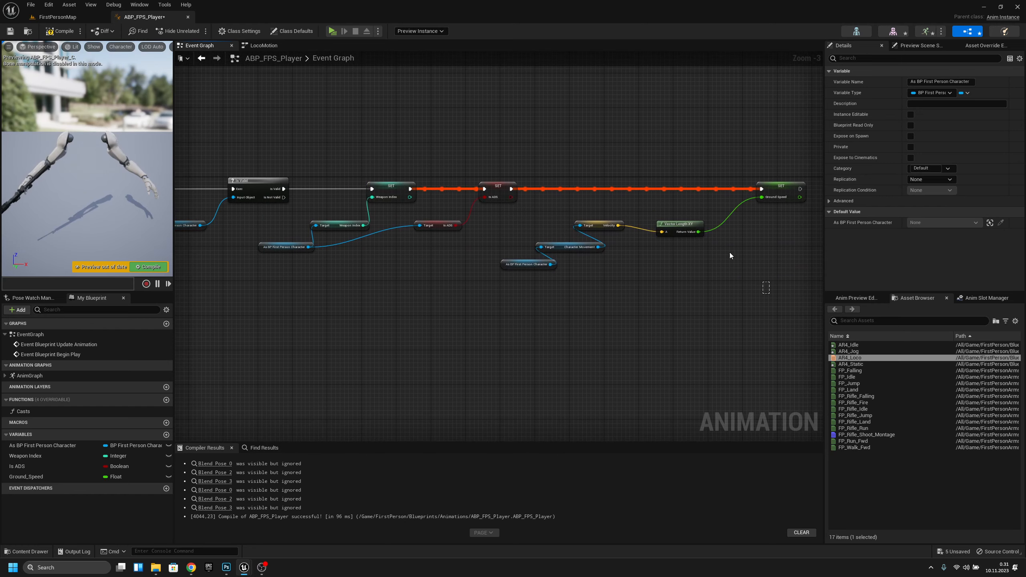
{"action": "left_click_drag", "start_coordinate": [729, 255], "coordinate": [320, 138]}
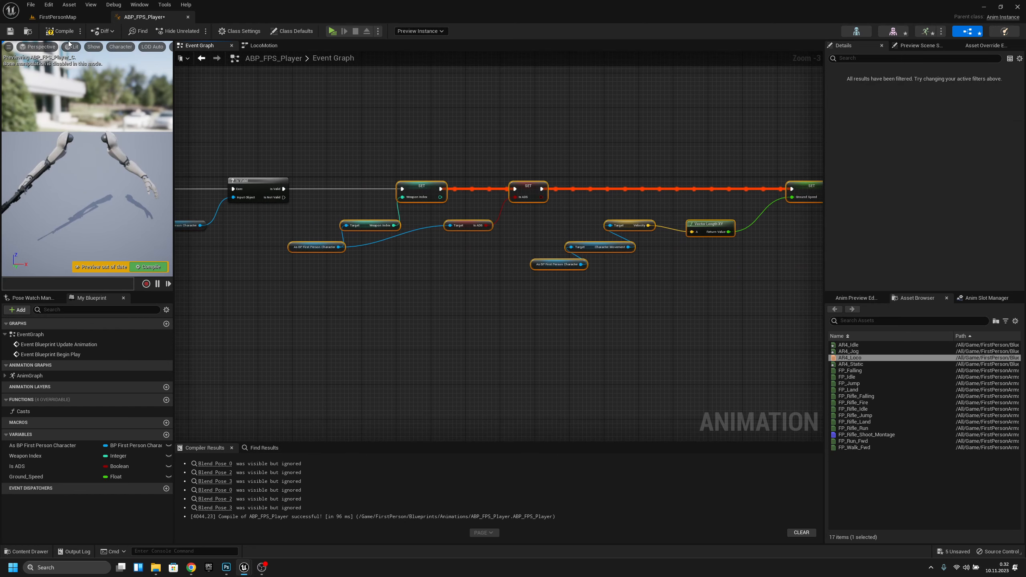
{"action": "left_click", "coordinate": [59, 32]}
{"action": "left_click", "coordinate": [12, 32]}
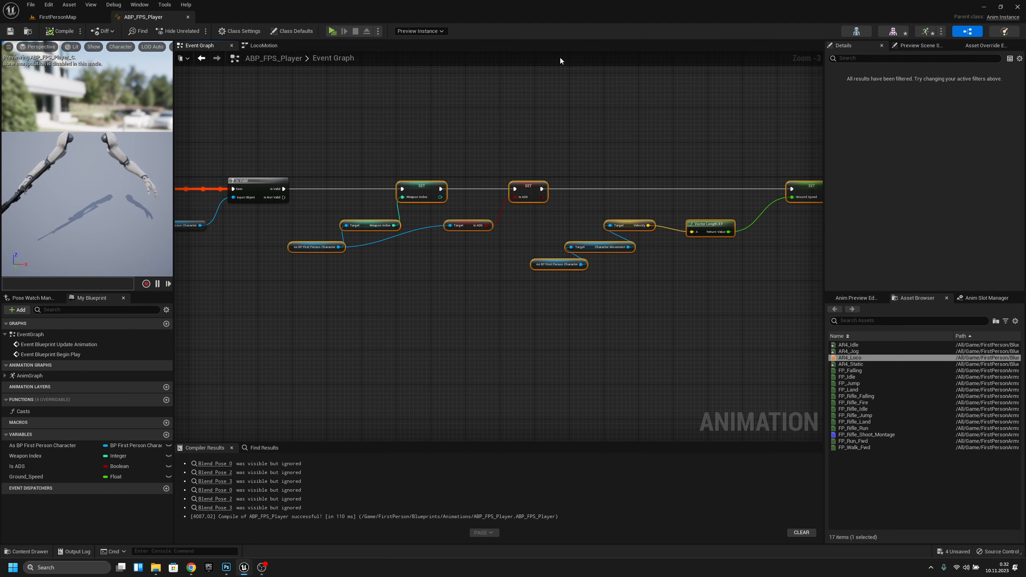
- Play-test FirstPersonMap, firing once and walking in all directions to check the arms' idle and movement animations
{"action": "left_click", "coordinate": [81, 16]}
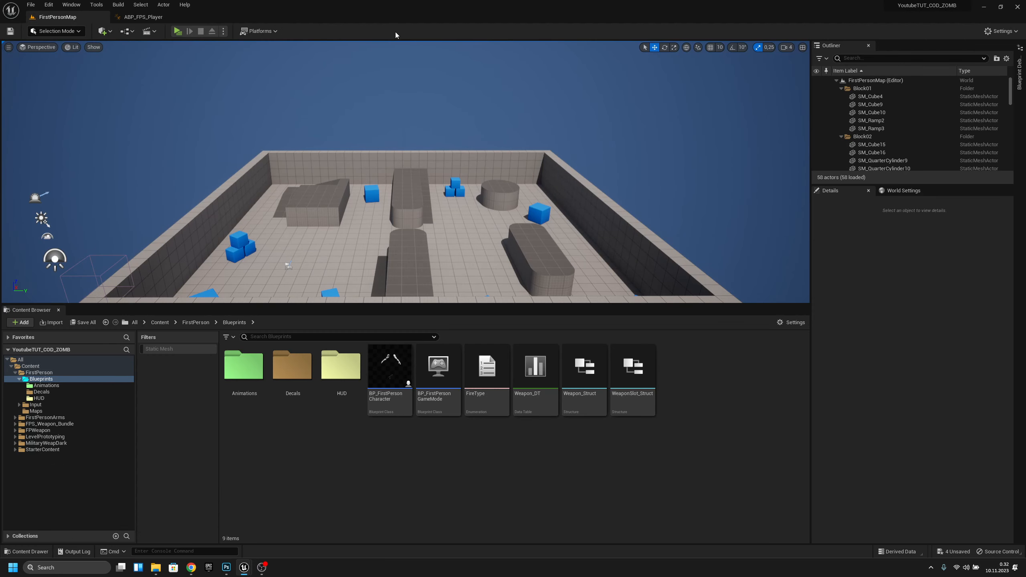
{"action": "left_click", "coordinate": [177, 32]}
{"action": "left_click", "coordinate": [514, 294]}
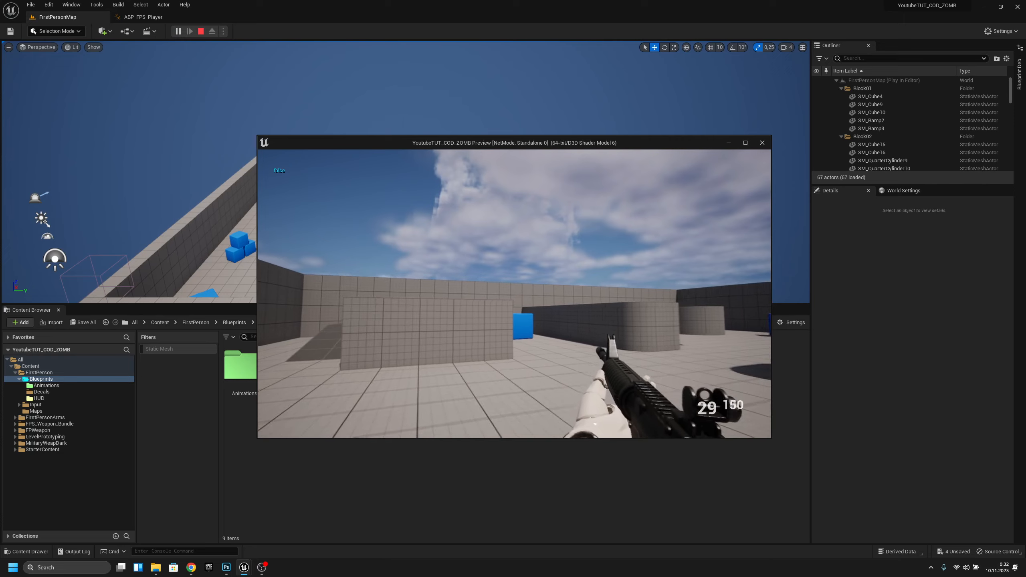
{"action": "right_click", "coordinate": [514, 294]}
{"action": "key", "text": "a"}
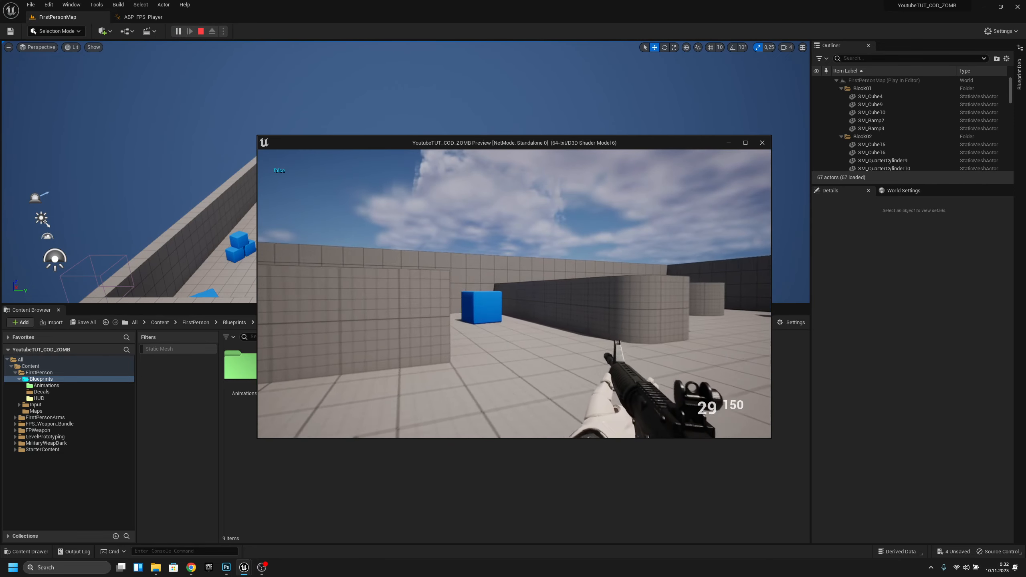
{"action": "key", "text": "s"}
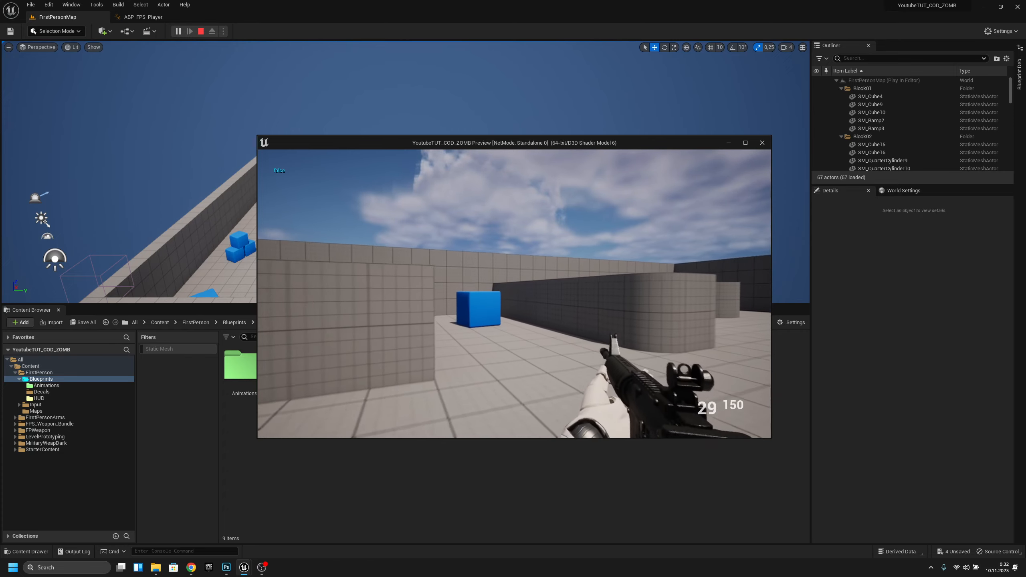
{"action": "key", "text": "w"}
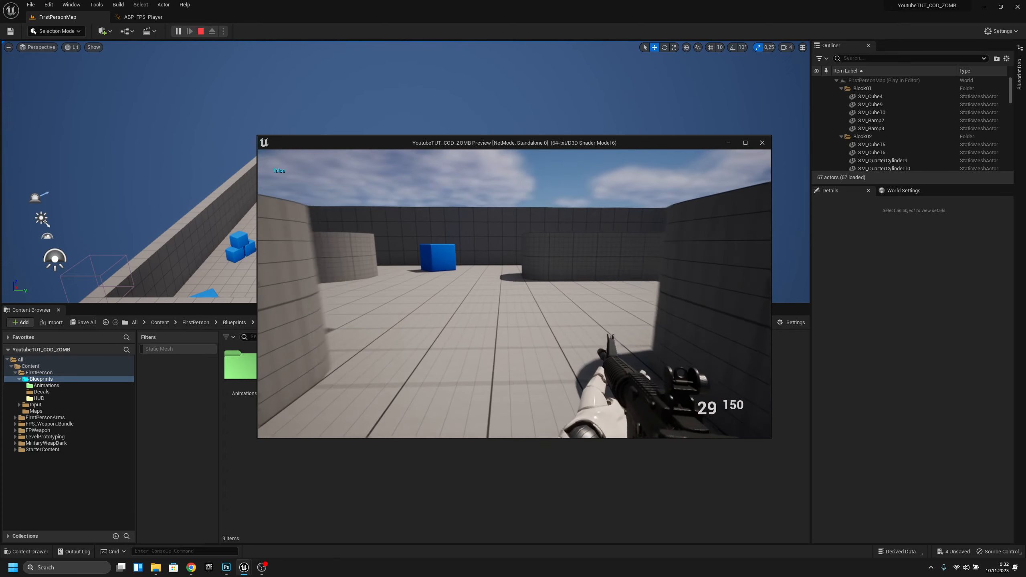
{"action": "key", "text": "w"}
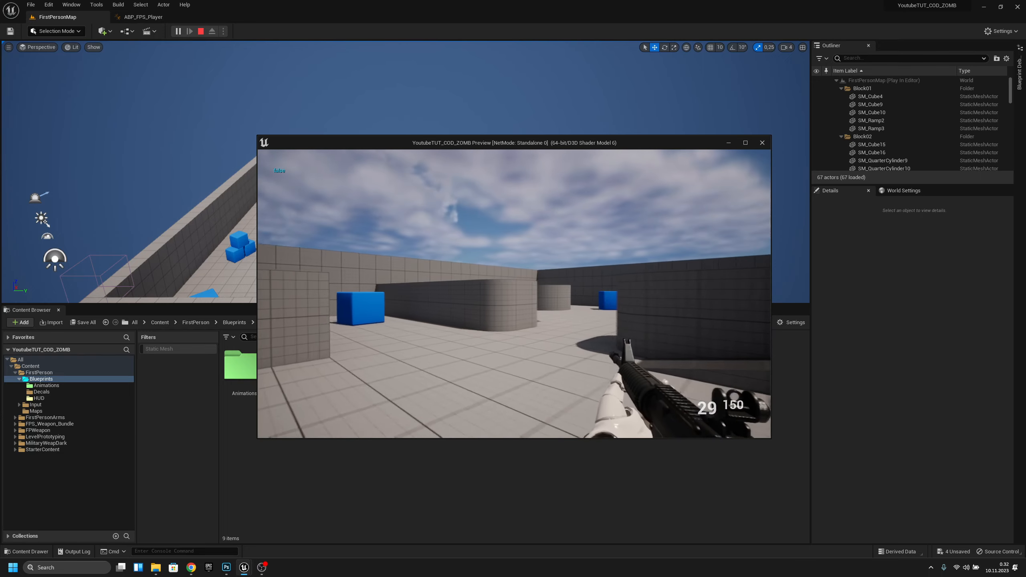
{"action": "key", "text": "s"}
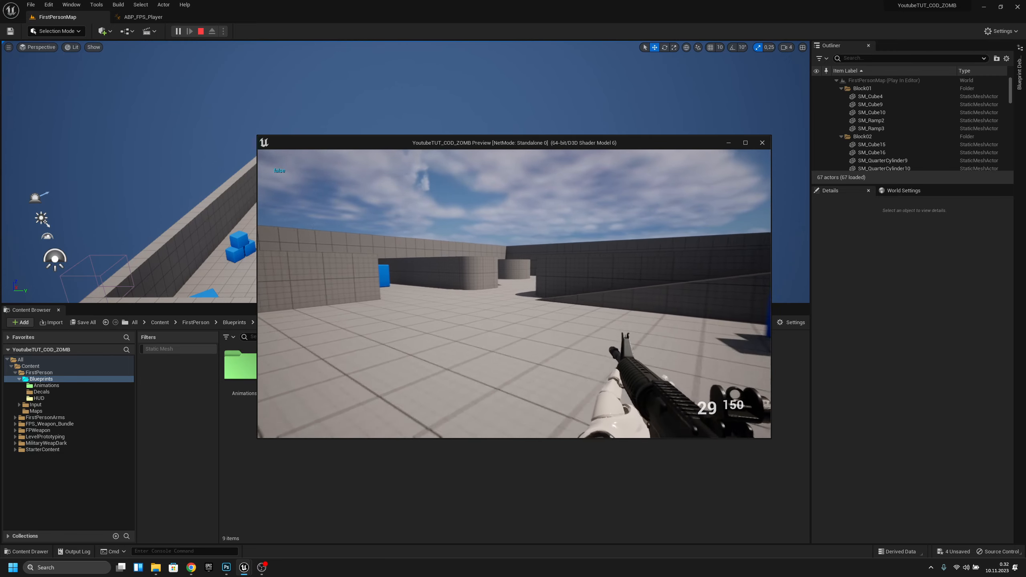
{"action": "key", "text": "d"}
{"action": "key", "text": "a"}
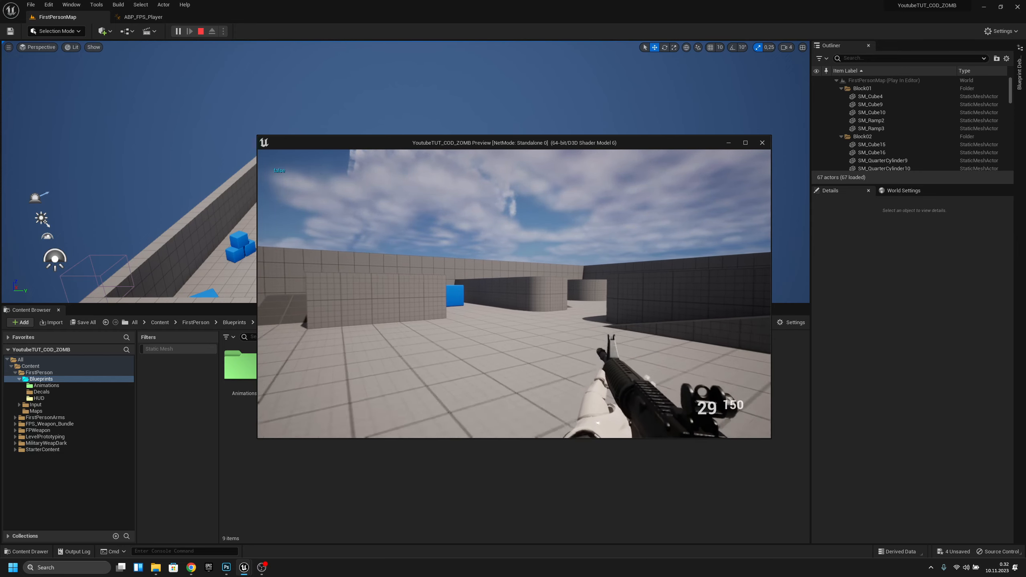
{"action": "key", "text": "w"}
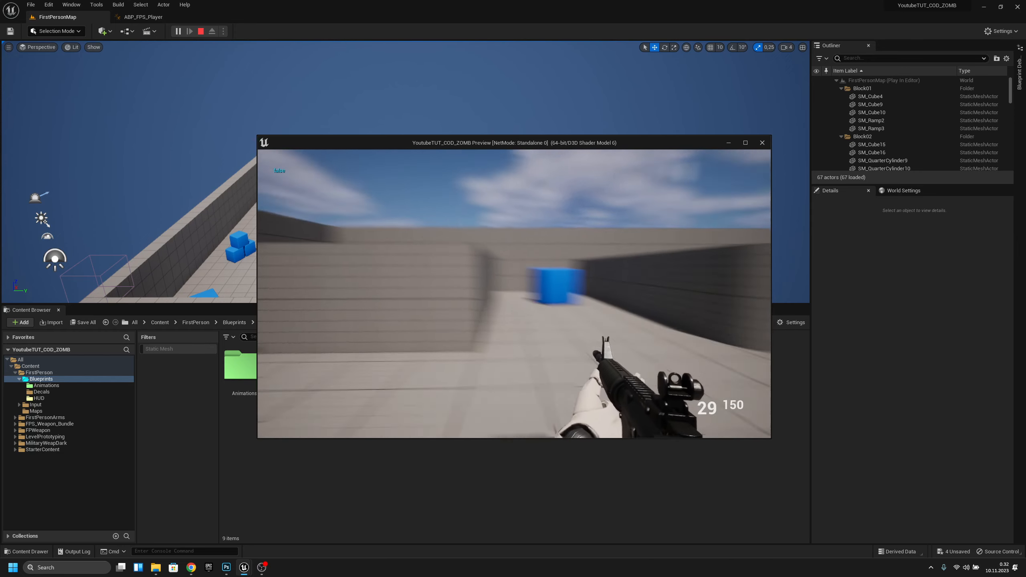
{"action": "key", "text": "w"}
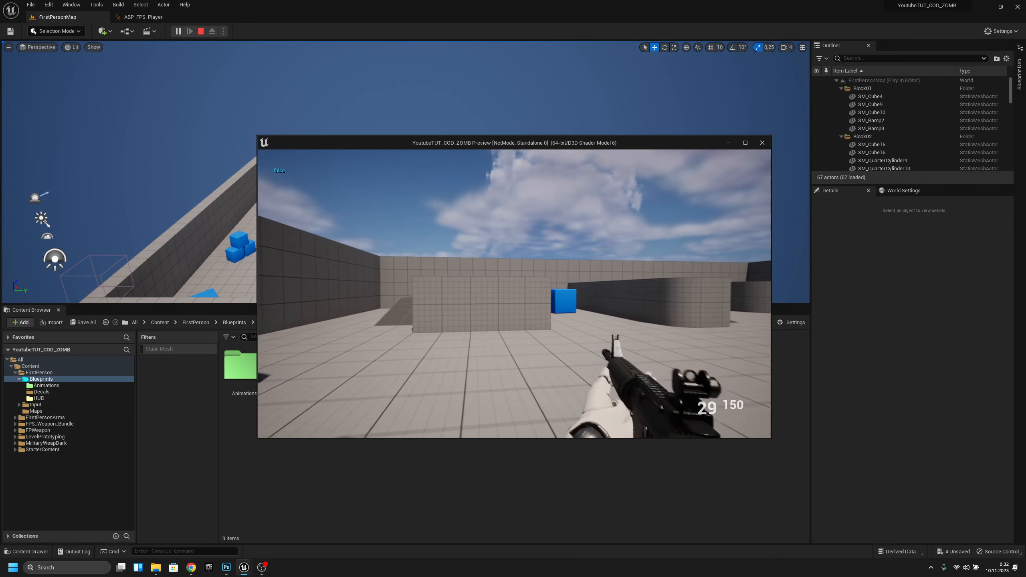
- Test aiming down sights while walking and firing the rifle, and end the play session
{"action": "key", "text": "w"}
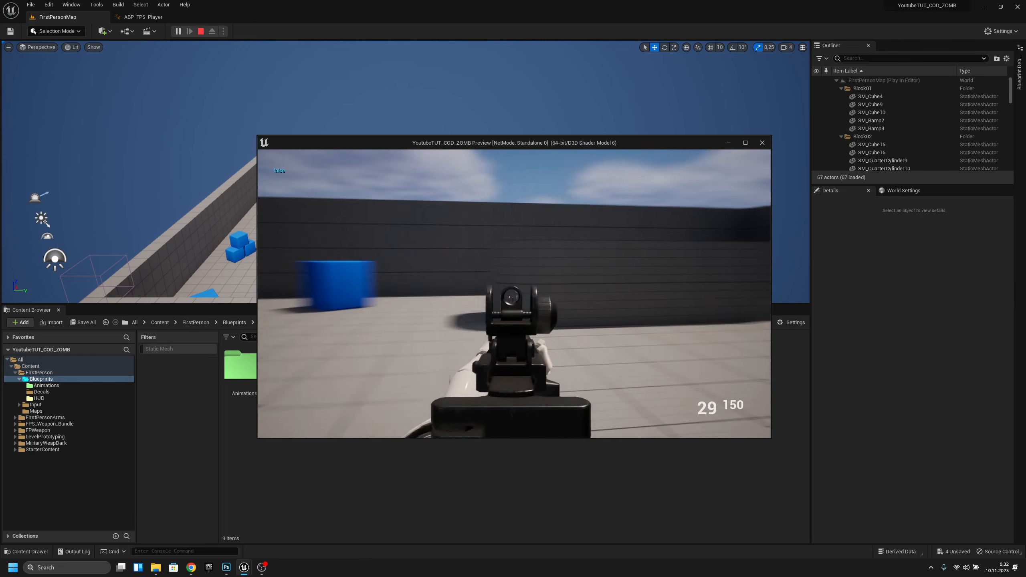
{"action": "key", "text": "w"}
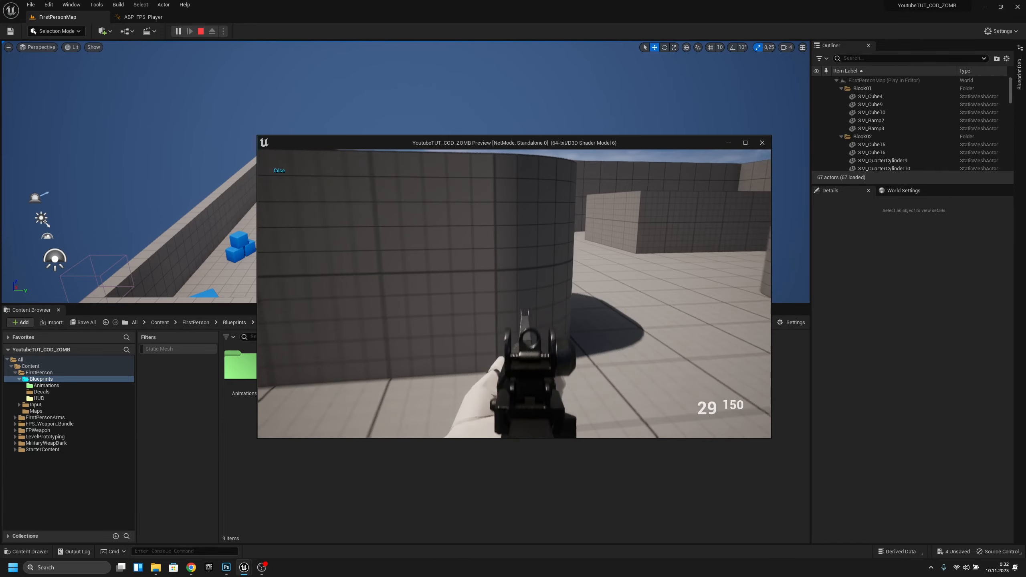
{"action": "key", "text": "w"}
{"action": "right_click", "coordinate": [513, 294]}
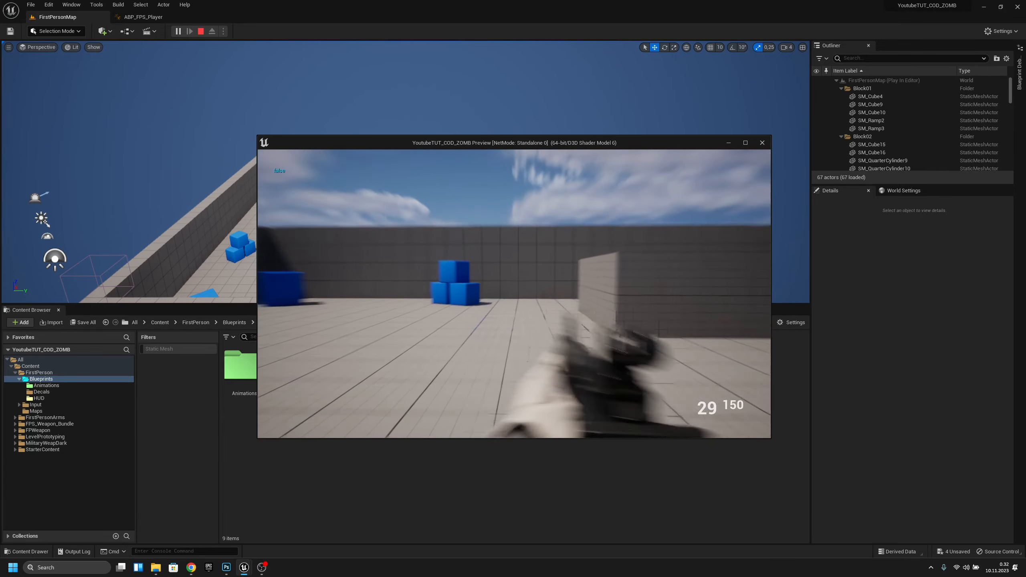
{"action": "right_click", "coordinate": [514, 293]}
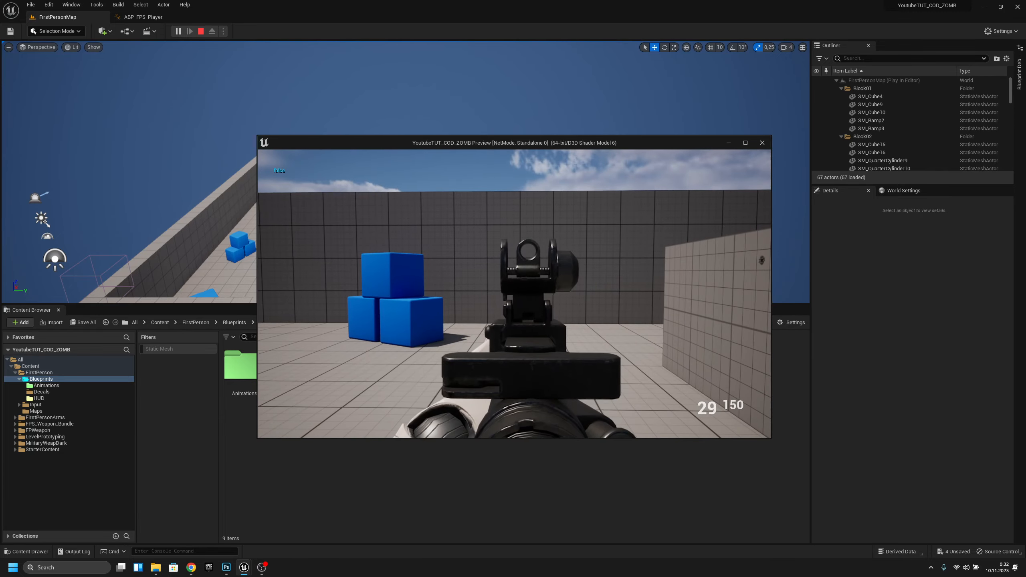
{"action": "key", "text": "w"}
{"action": "right_click", "coordinate": [514, 294]}
{"action": "key", "text": "w"}
{"action": "right_click", "coordinate": [514, 294]}
{"action": "left_click", "coordinate": [514, 293]}
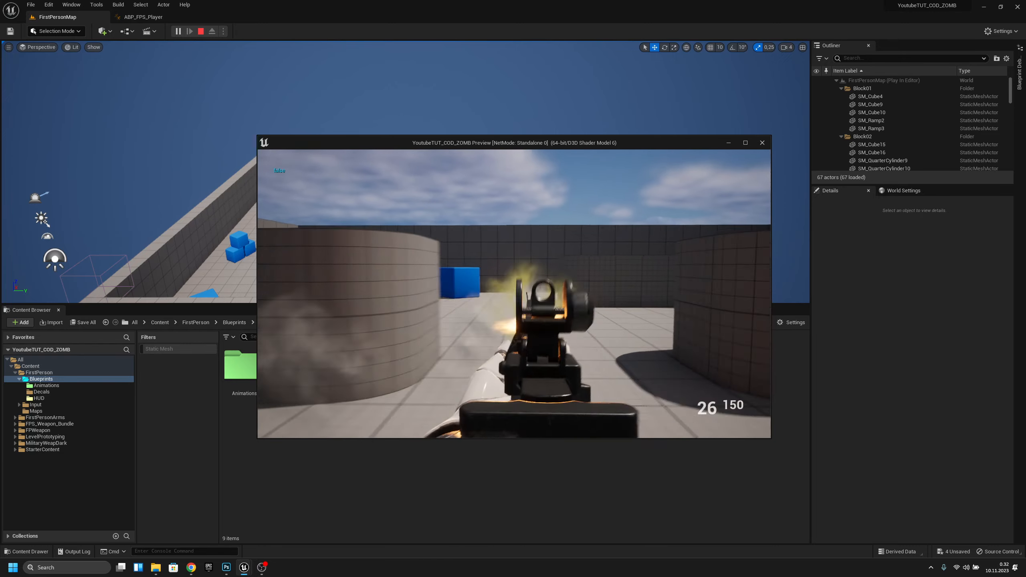
{"action": "key", "text": "s"}
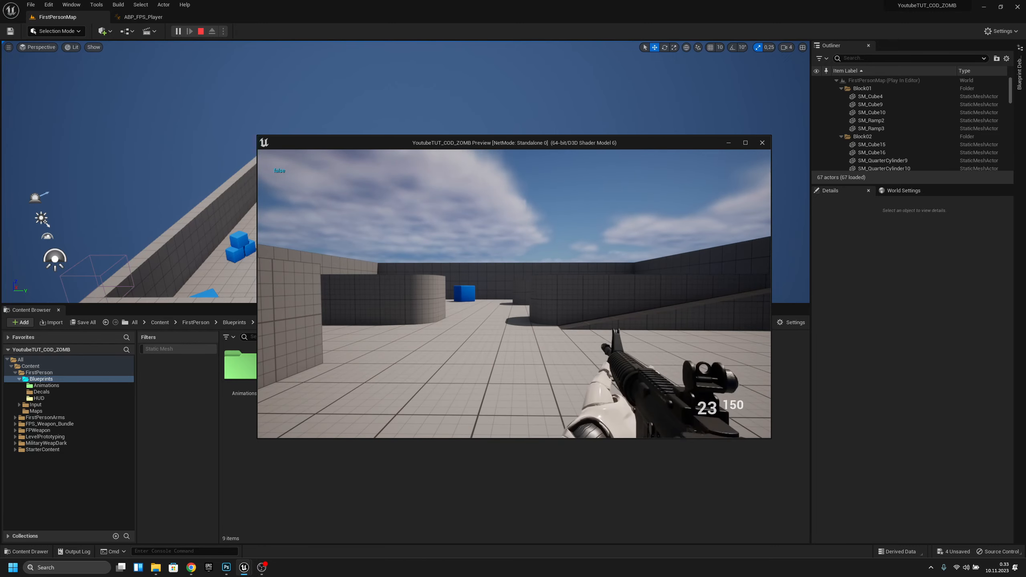
{"action": "key", "text": "Escape"}
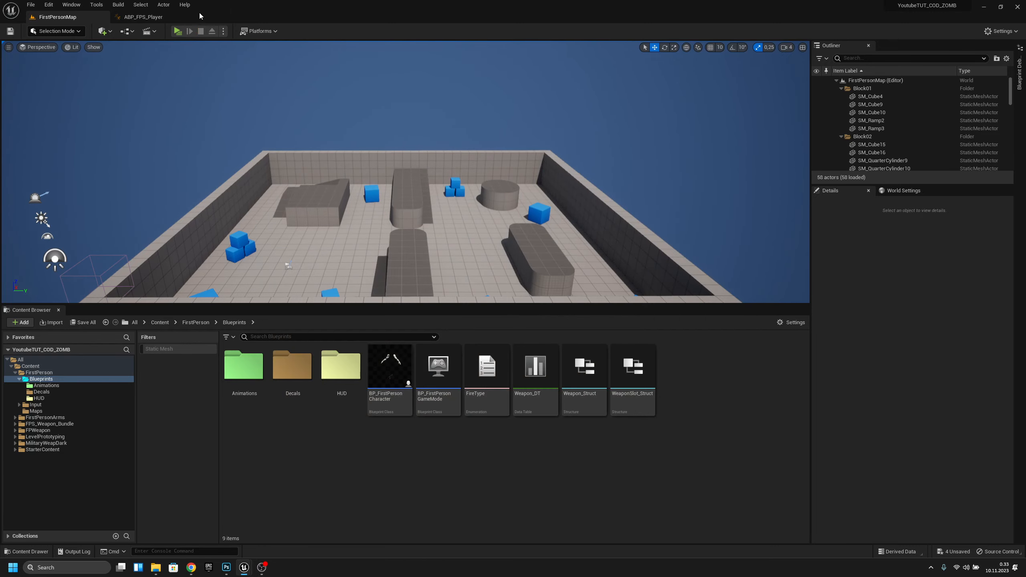
- Add a state named ADS below Idle and Movement in ABP_FPS_Player's LocoMotion state machine
{"action": "left_click", "coordinate": [184, 16]}
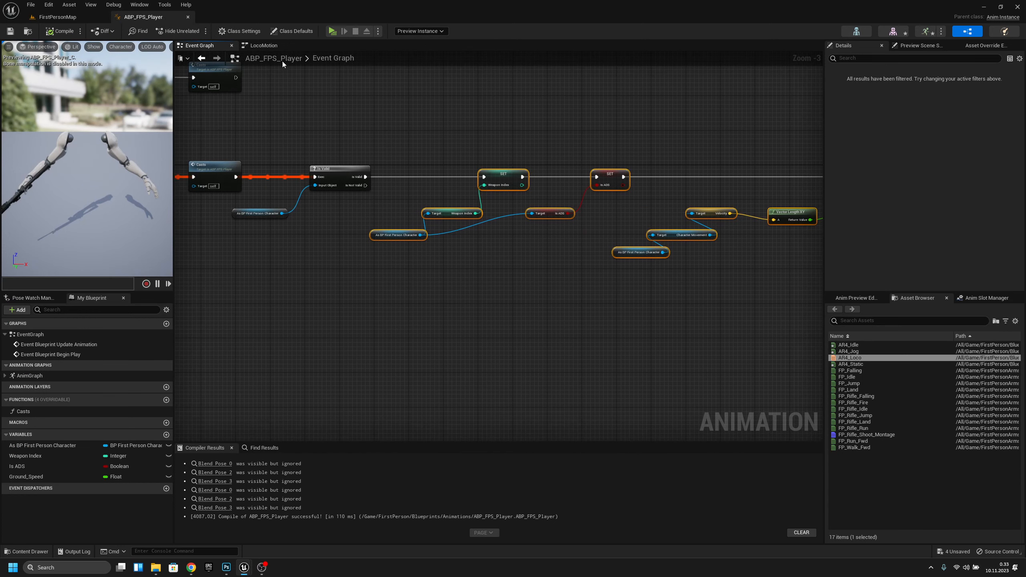
{"action": "left_click", "coordinate": [264, 46]}
{"action": "mouse_move", "coordinate": [424, 270]}
{"action": "right_mouse_down"}
{"action": "mouse_move", "coordinate": [448, 278]}
{"action": "mouse_move", "coordinate": [417, 274]}
{"action": "right_mouse_up"}
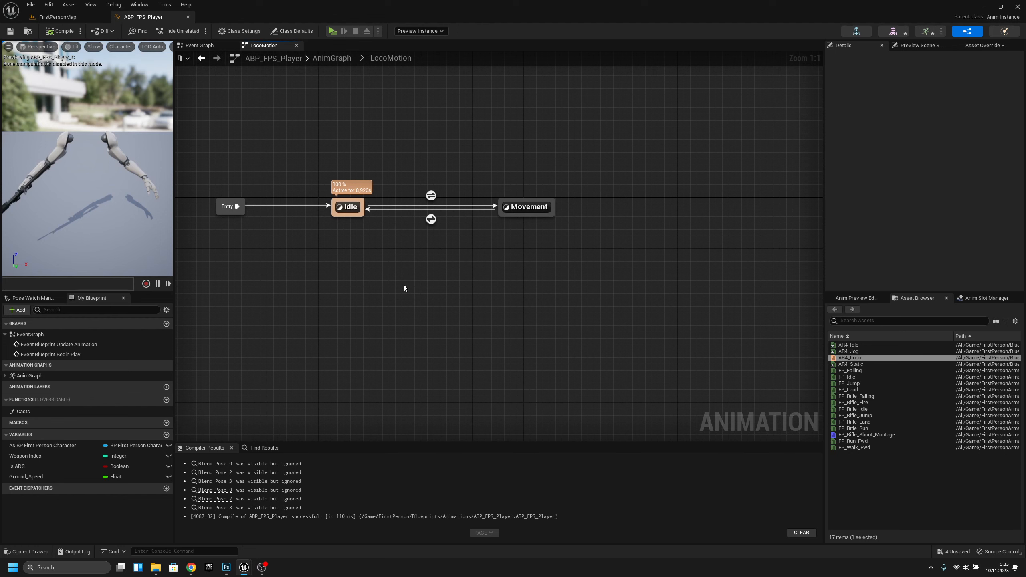
{"action": "right_click", "coordinate": [404, 285]}
{"action": "left_click", "coordinate": [431, 314]}
{"action": "type", "text": "ADS"}
{"action": "left_click", "coordinate": [473, 317]}
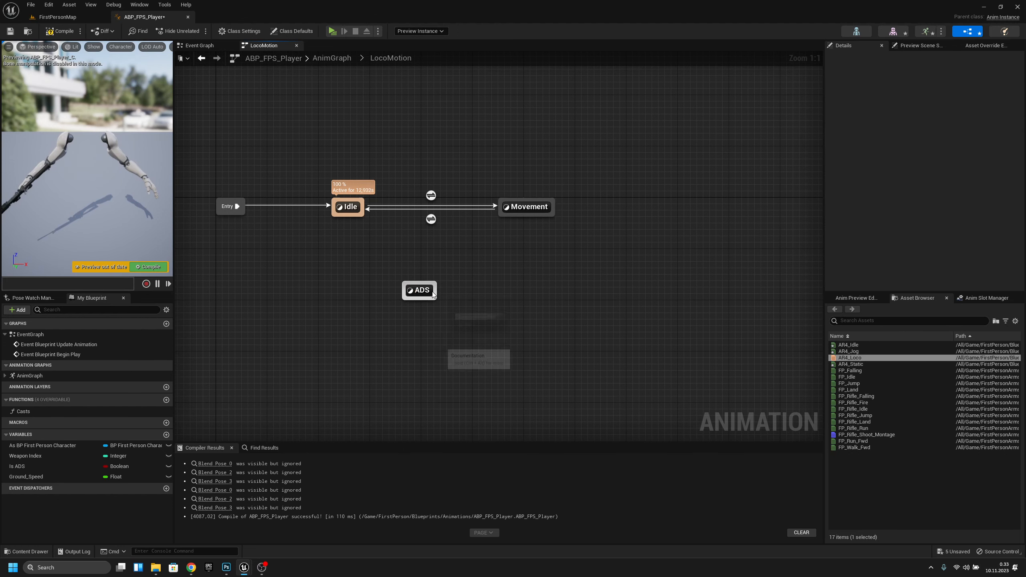
{"action": "right_click", "coordinate": [500, 288]}
{"action": "left_click", "coordinate": [531, 320]}
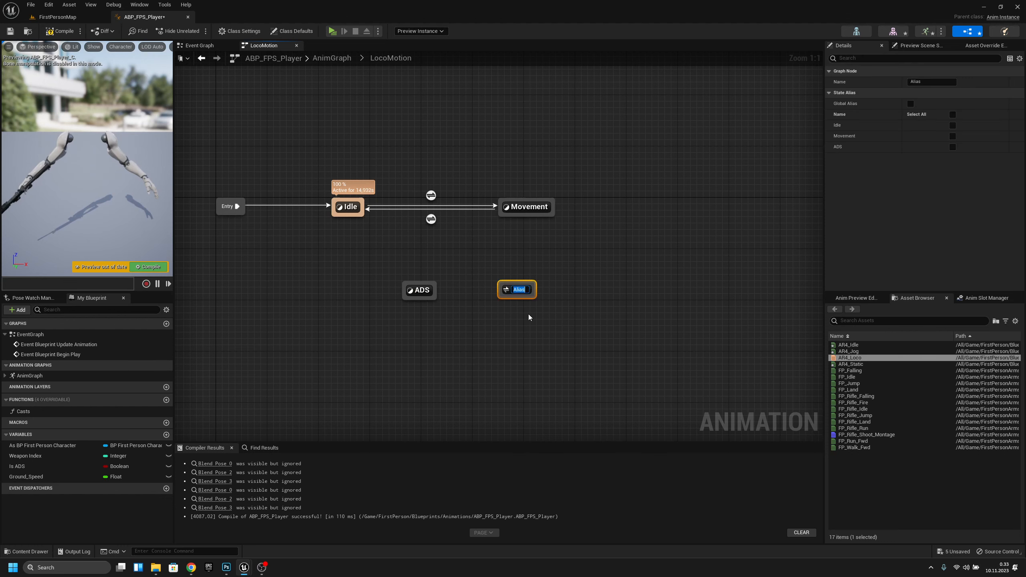
{"action": "key", "text": "Delete"}
- Add a state alias named To ADS beside the ADS state and draw a transition from it to ADS
{"action": "right_click", "coordinate": [491, 291]}
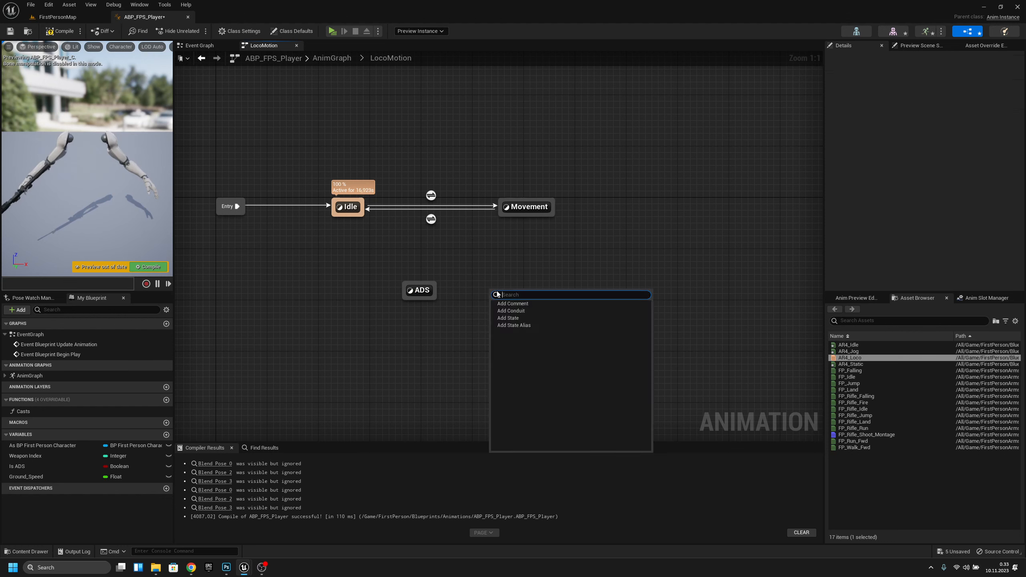
{"action": "left_click", "coordinate": [515, 325]}
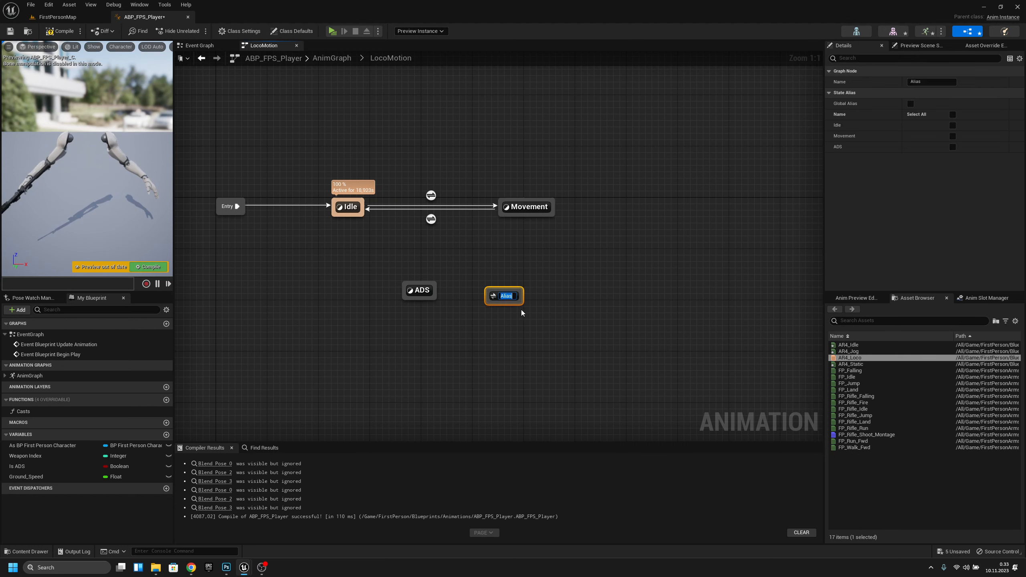
{"action": "left_click_drag", "start_coordinate": [514, 299], "coordinate": [525, 299]}
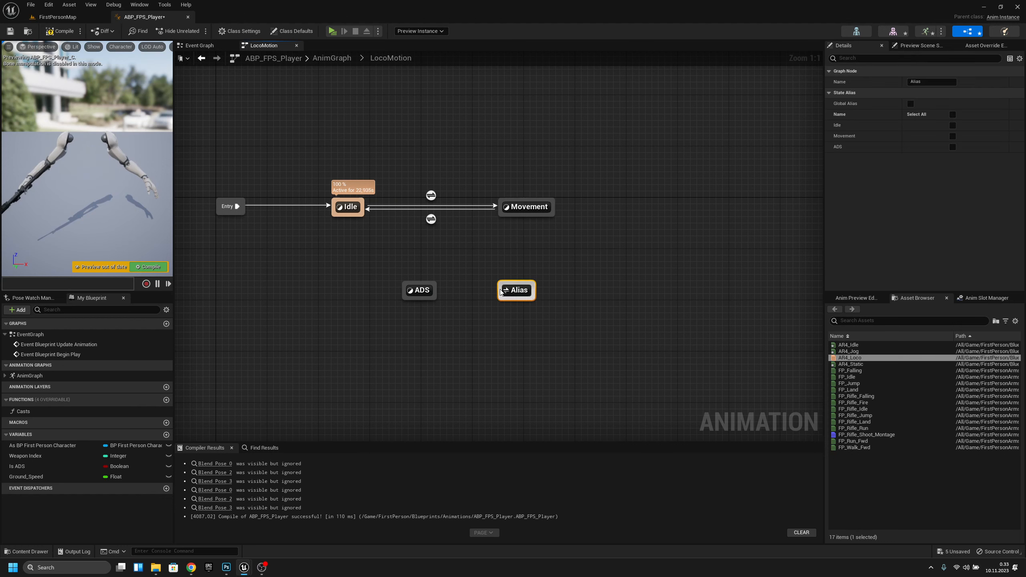
{"action": "left_click_drag", "start_coordinate": [500, 292], "coordinate": [420, 291]}
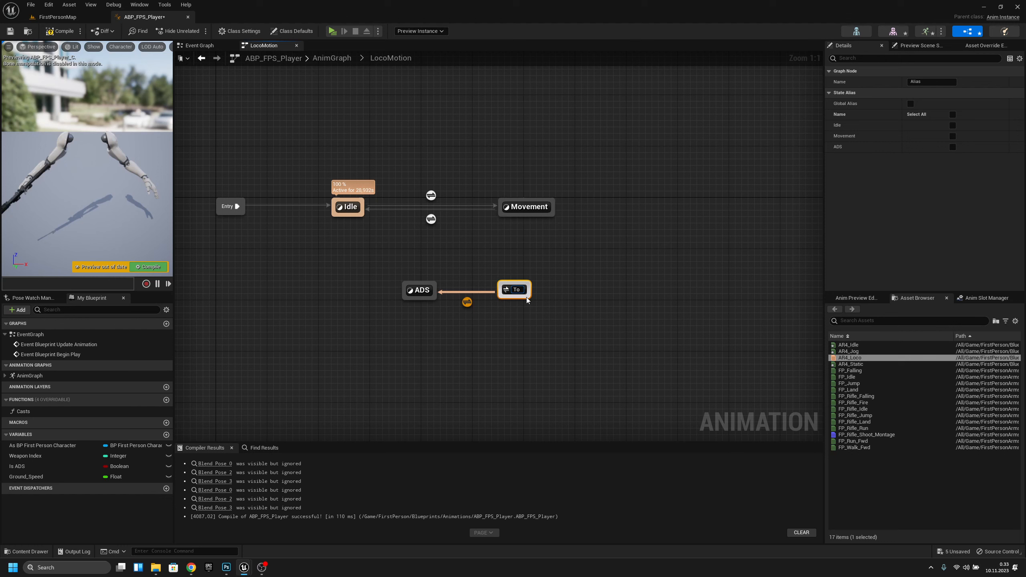
{"action": "key", "text": "Return"}
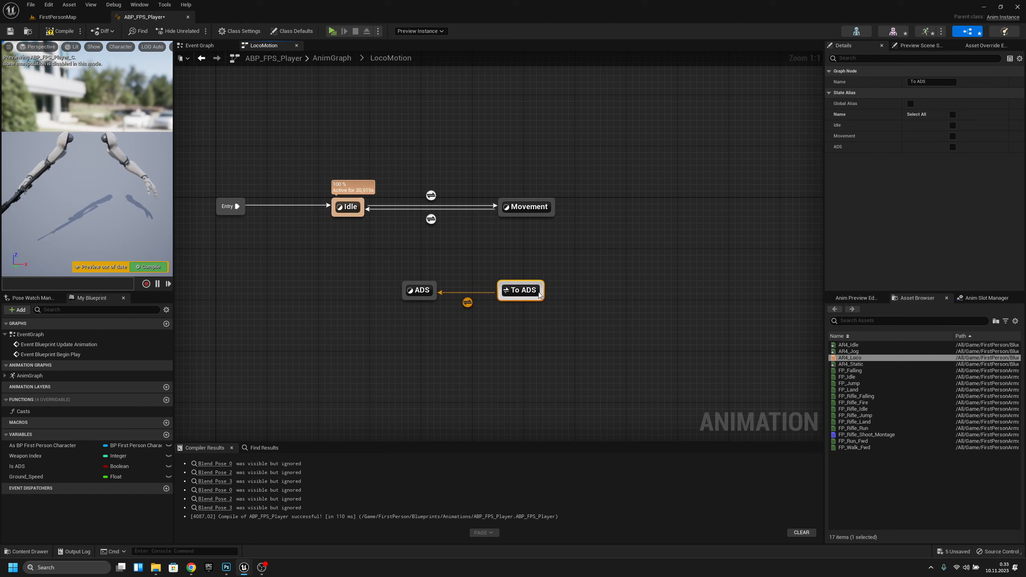
{"action": "left_click", "coordinate": [530, 308]}
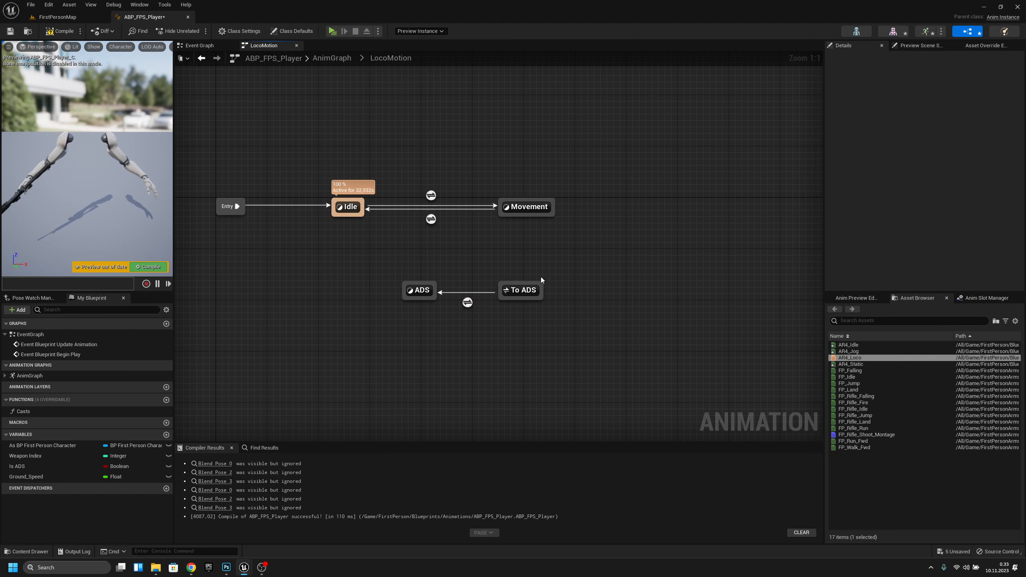
- Include the Idle and Movement states in the To ADS alias
{"action": "left_click", "coordinate": [520, 289]}
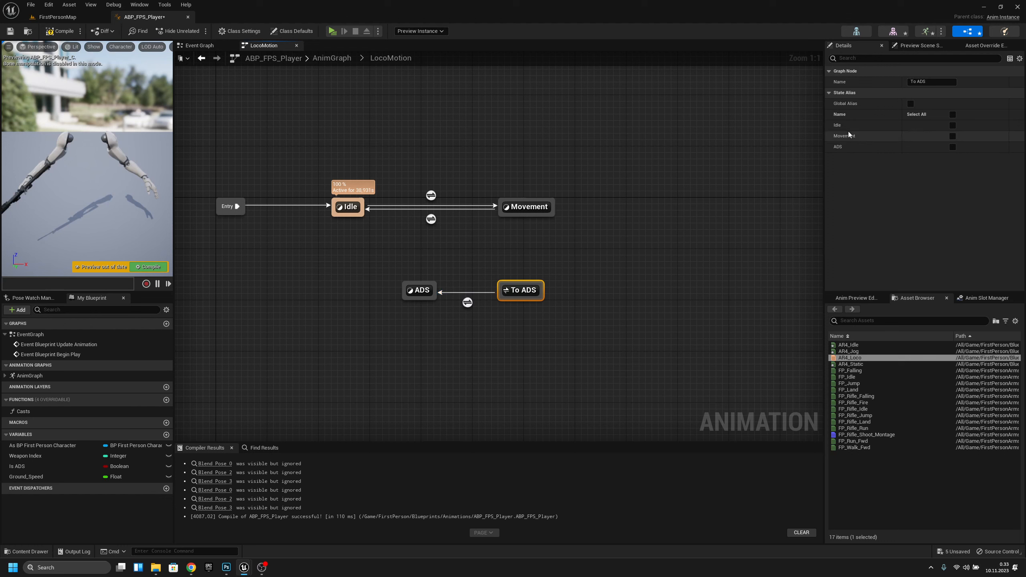
{"action": "left_click", "coordinate": [952, 126]}
{"action": "left_click", "coordinate": [952, 136]}
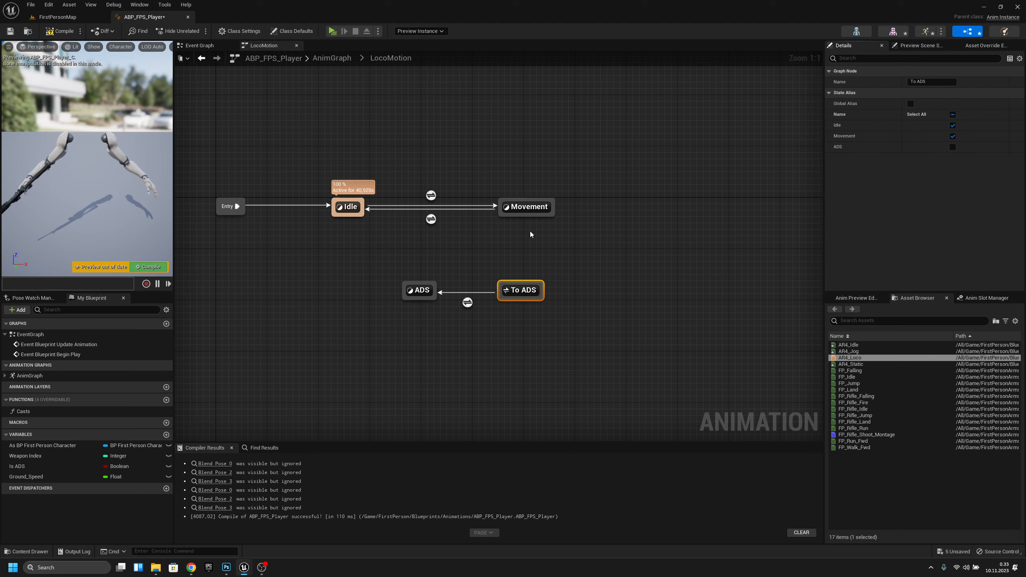
{"action": "left_click", "coordinate": [527, 206]}
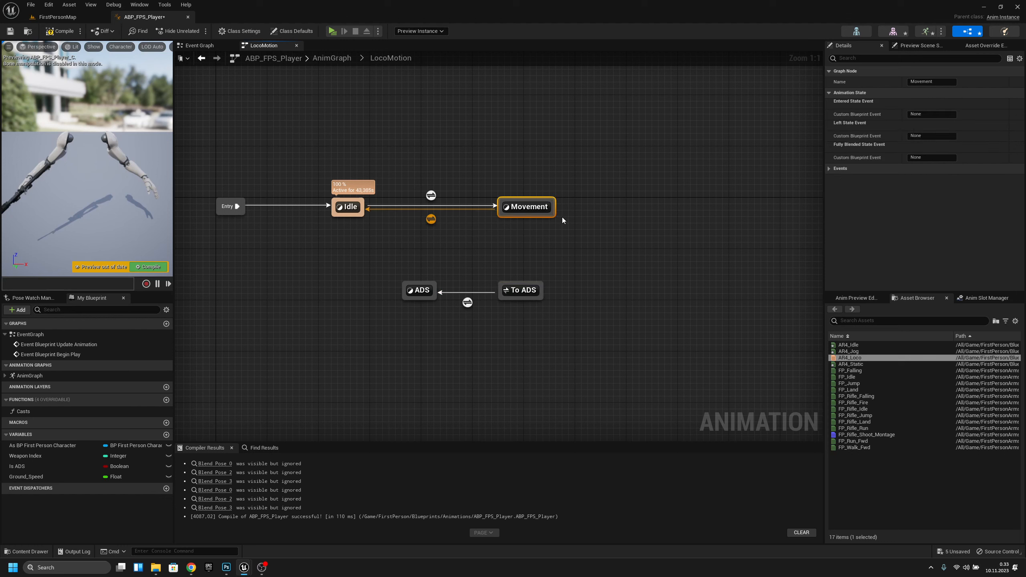
{"action": "left_click", "coordinate": [527, 291]}
{"action": "left_click_drag", "start_coordinate": [526, 222], "coordinate": [527, 288]}
{"action": "left_click_drag", "start_coordinate": [358, 219], "coordinate": [513, 290]}
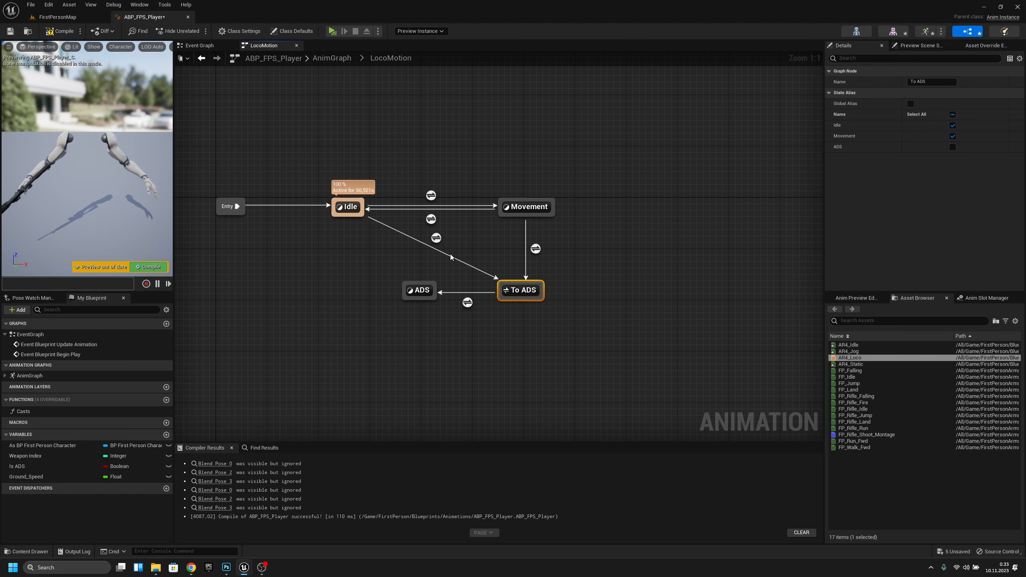
{"action": "left_click", "coordinate": [535, 249]}
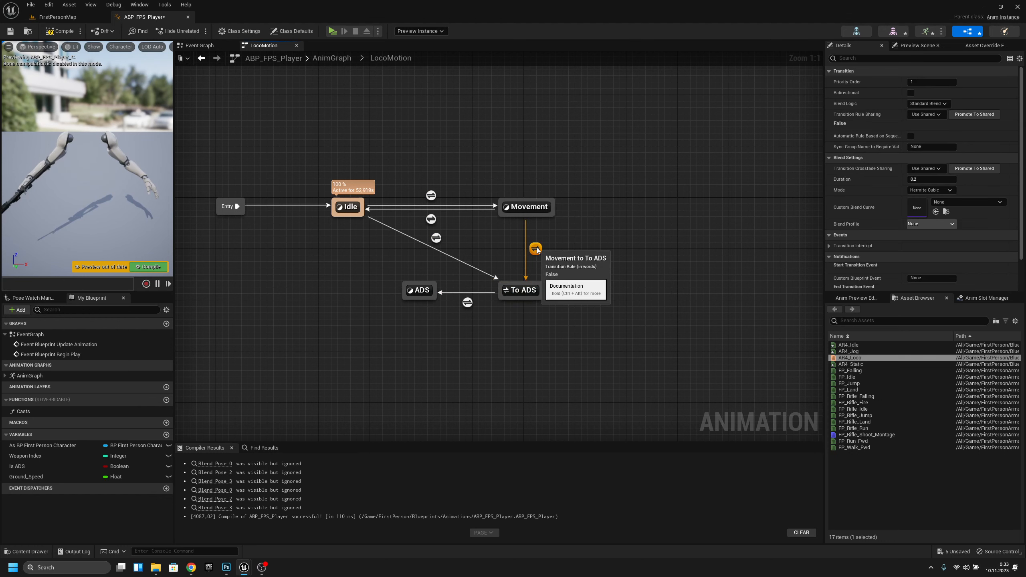
{"action": "key", "text": "Delete"}
{"action": "left_click", "coordinate": [435, 238]}
{"action": "key", "text": "Delete"}
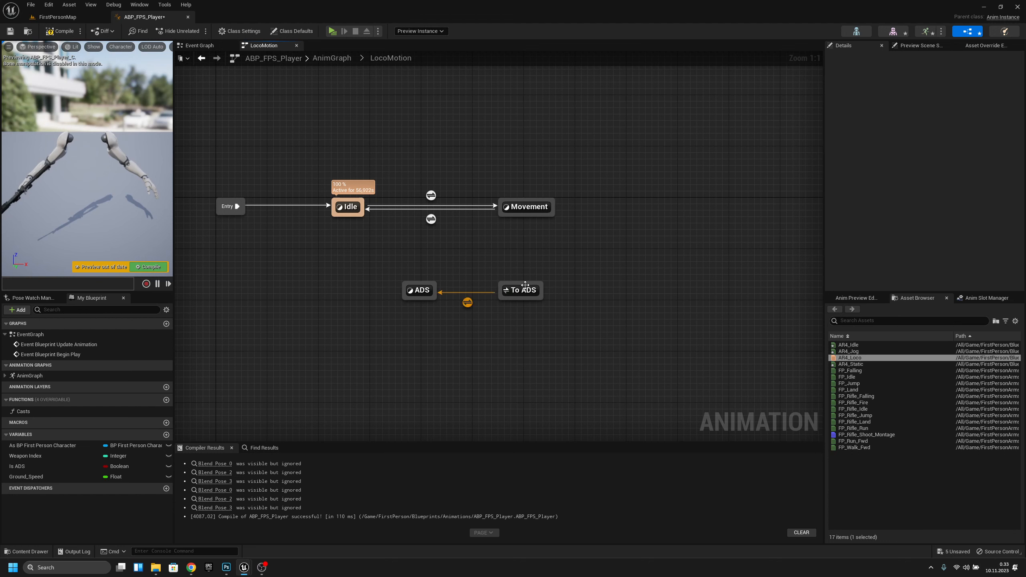
{"action": "left_click_drag", "start_coordinate": [533, 215], "coordinate": [533, 252]}
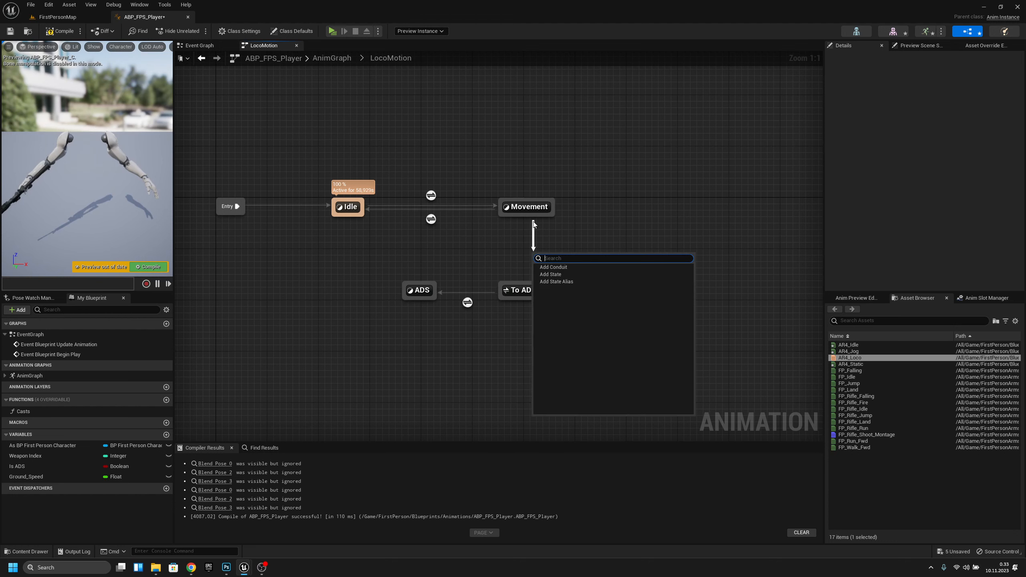
{"action": "left_click", "coordinate": [521, 285]}
{"action": "left_click", "coordinate": [525, 209]}
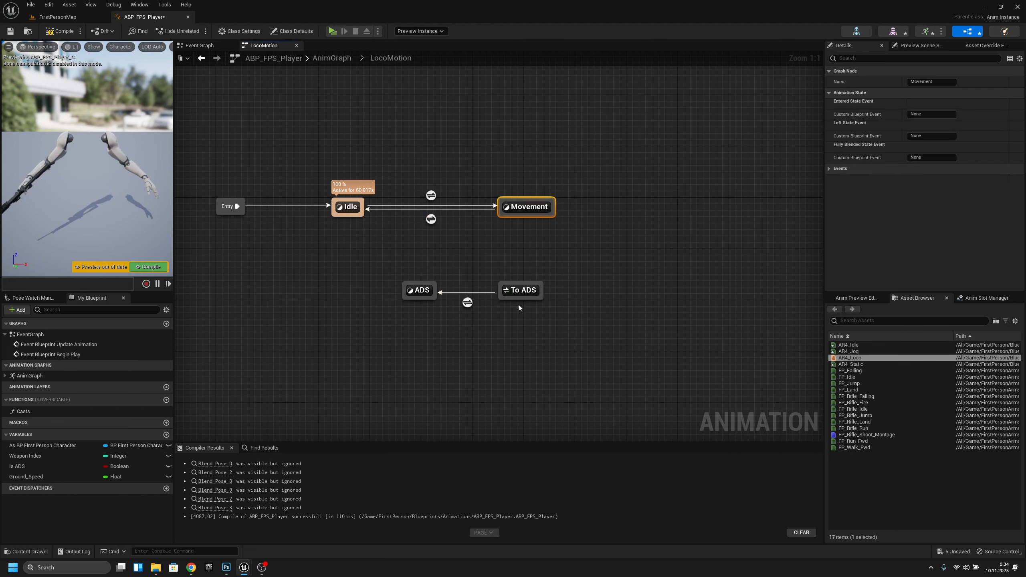
{"action": "left_click", "coordinate": [520, 292]}
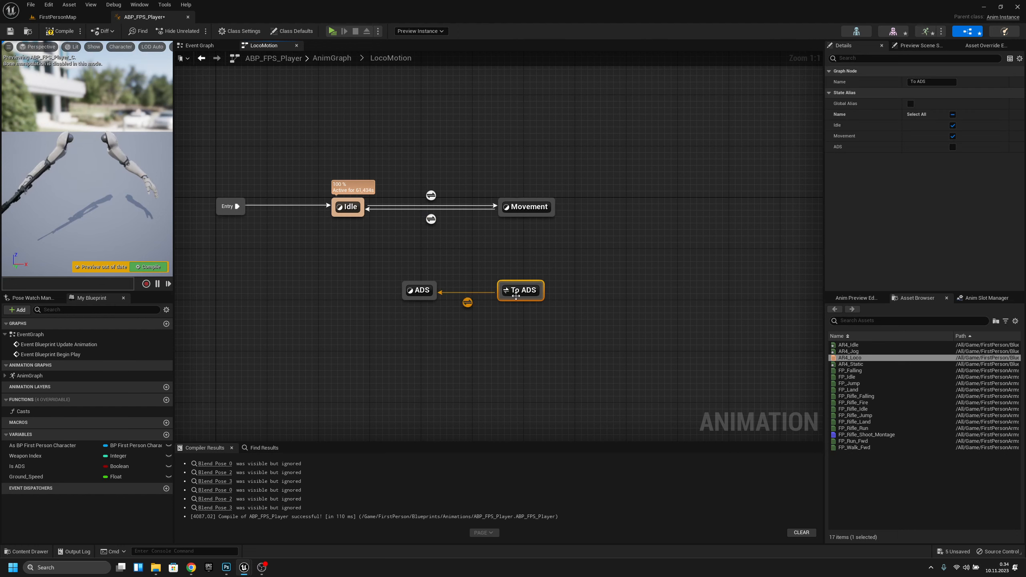
- Drive the To ADS to ADS transition rule with the Is ADS variable, compile and save, and return to LocoMotion
{"action": "left_click", "coordinate": [467, 302]}
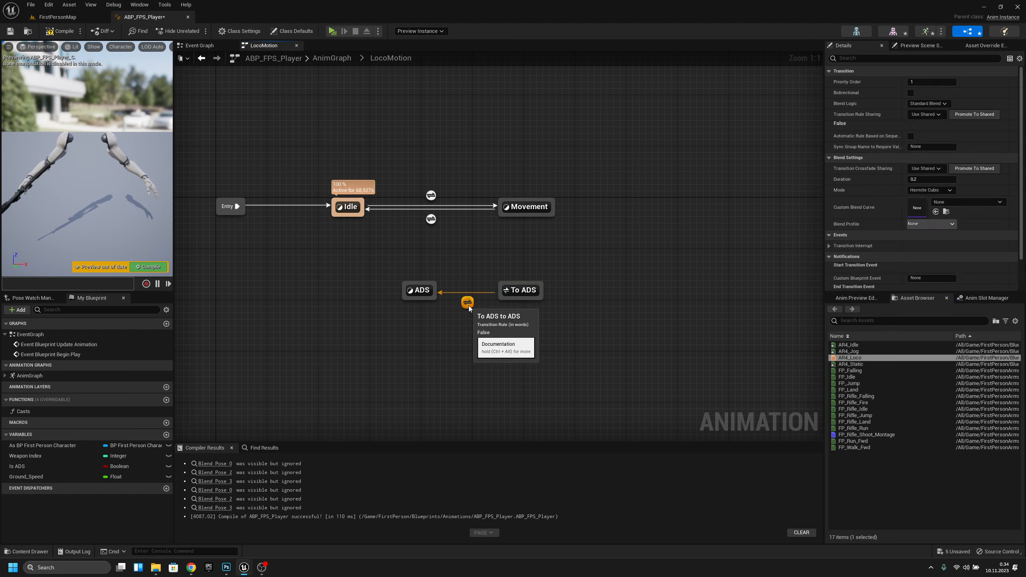
{"action": "double_click", "coordinate": [467, 302]}
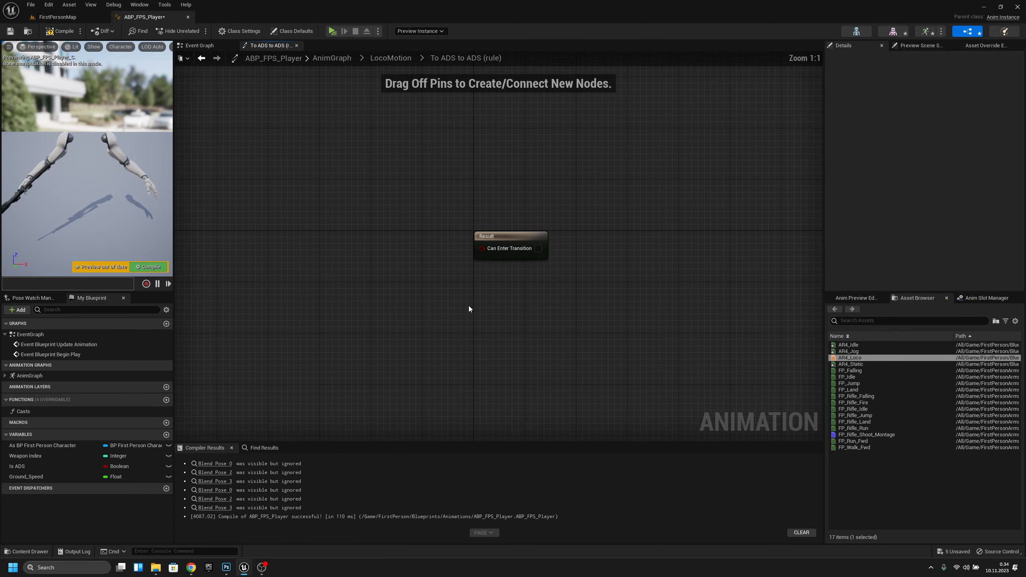
{"action": "left_click", "coordinate": [383, 61]}
{"action": "double_click", "coordinate": [607, 304]}
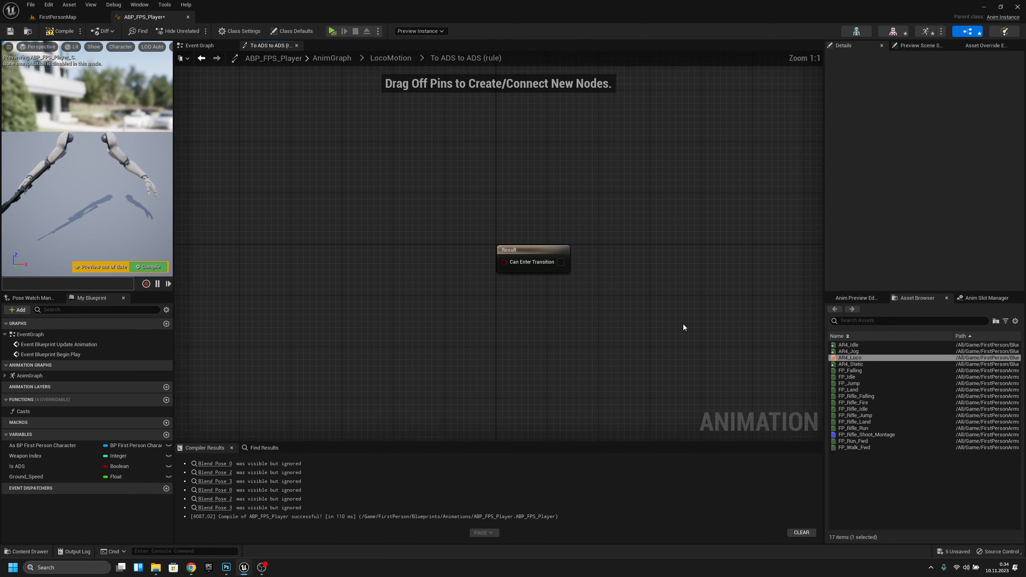
{"action": "right_click_drag", "start_coordinate": [523, 315], "coordinate": [544, 315]}
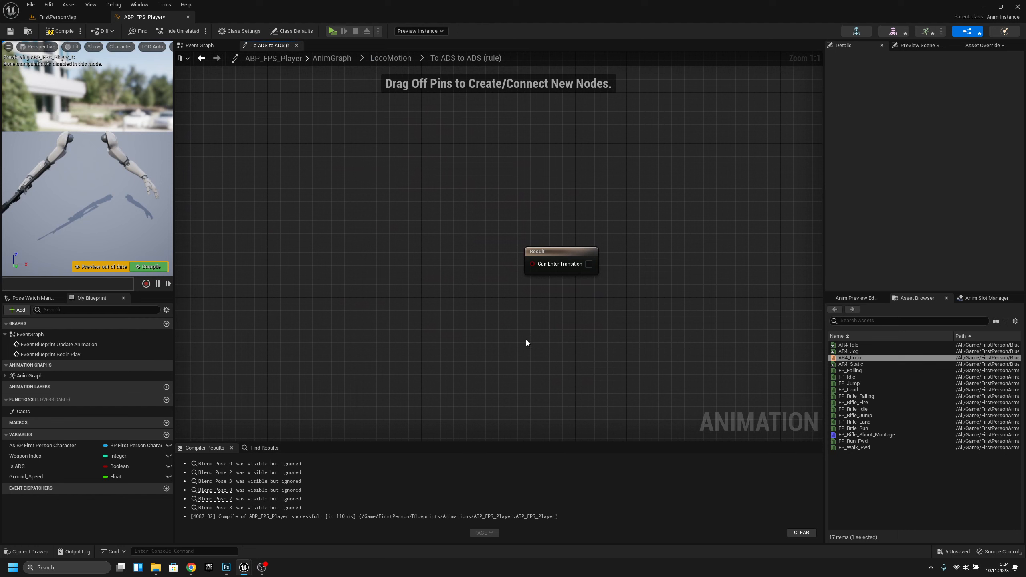
{"action": "left_click_drag", "start_coordinate": [60, 466], "coordinate": [532, 264]}
{"action": "left_click", "coordinate": [448, 274]}
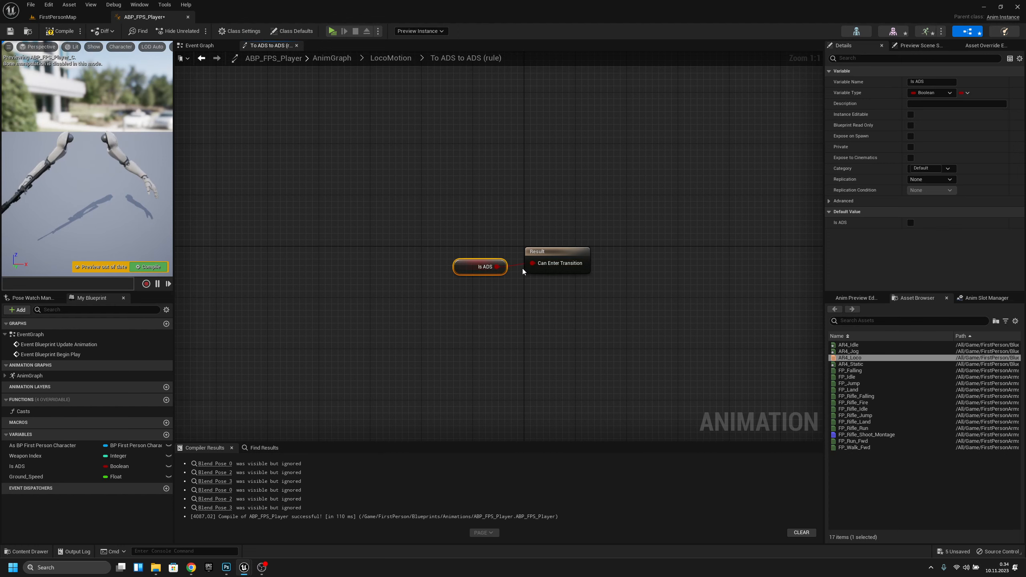
{"action": "left_click", "coordinate": [557, 261]}
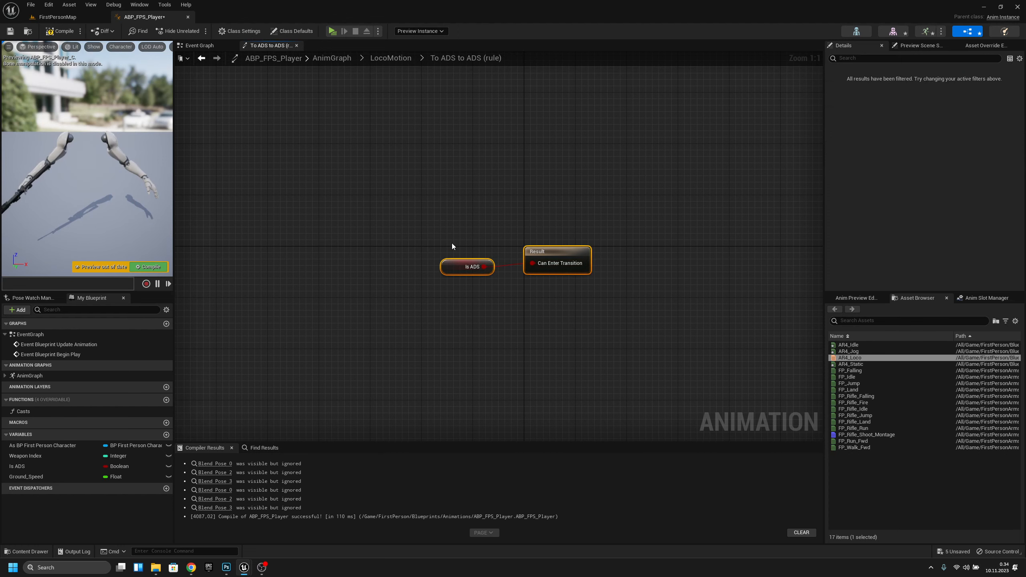
{"action": "left_click", "coordinate": [59, 31]}
{"action": "left_click", "coordinate": [10, 32]}
{"action": "left_click", "coordinate": [390, 58]}
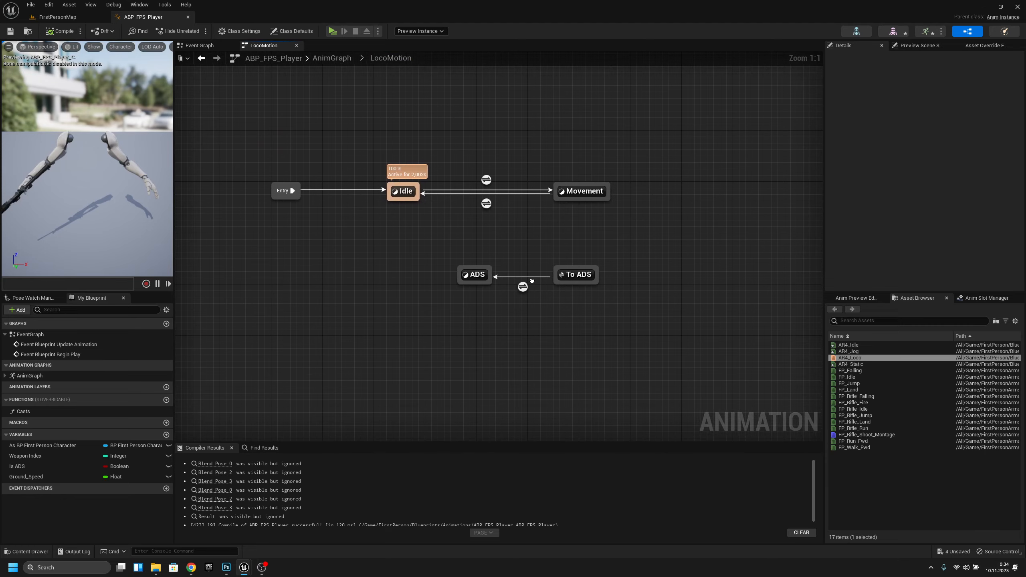
{"action": "right_click_drag", "start_coordinate": [595, 316], "coordinate": [543, 306]}
{"action": "left_click", "coordinate": [518, 266]}
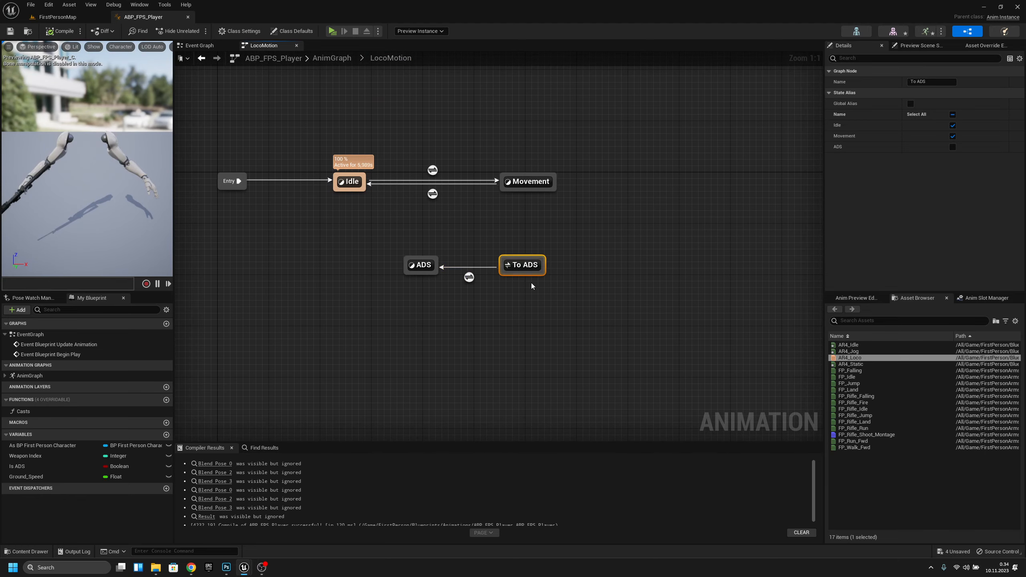
{"action": "left_click", "coordinate": [522, 191]}
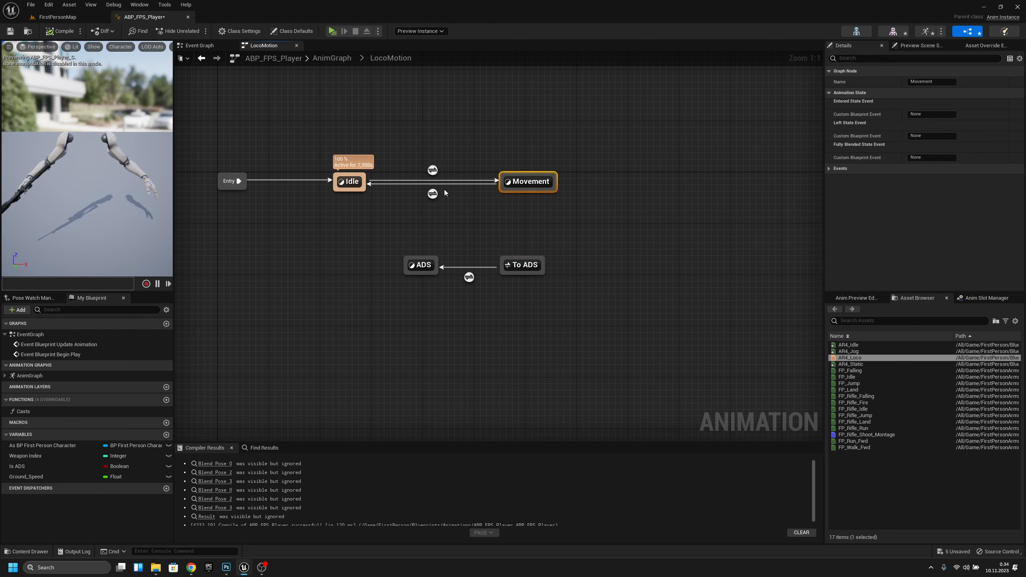
{"action": "left_click", "coordinate": [456, 284]}
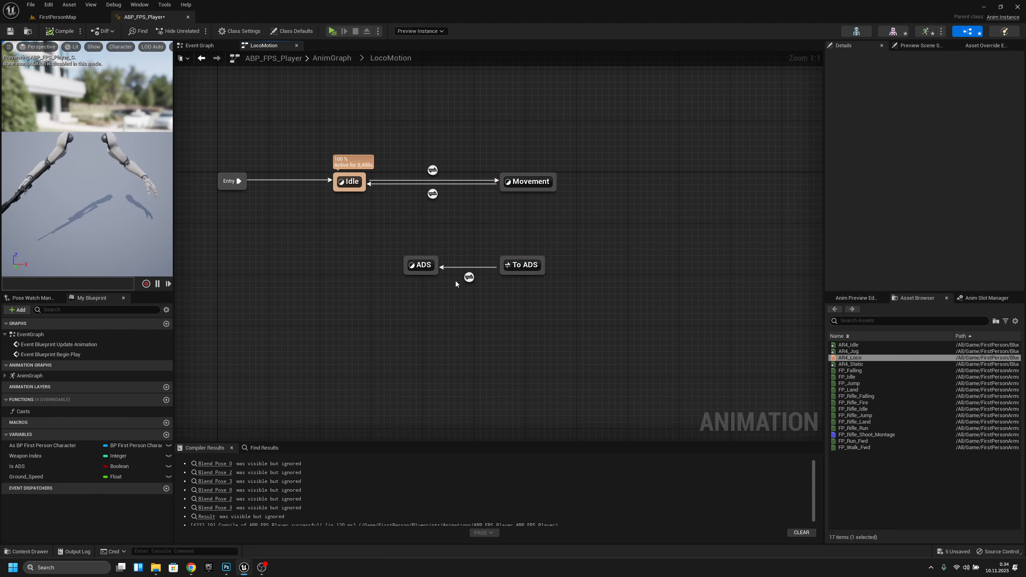
{"action": "double_click", "coordinate": [419, 266]}
{"action": "right_click_drag", "start_coordinate": [453, 269], "coordinate": [489, 291]}
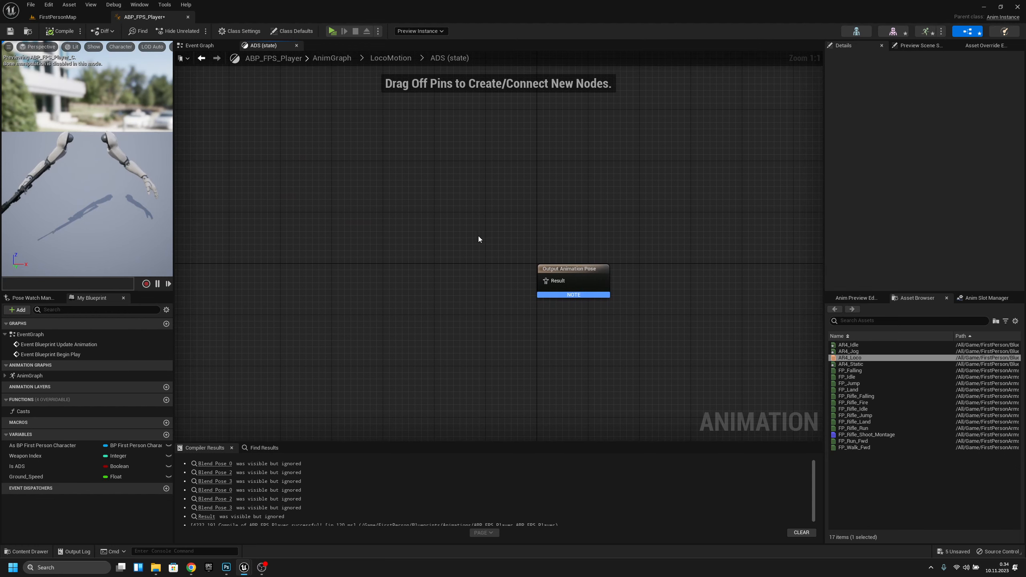
{"action": "left_click", "coordinate": [390, 57]}
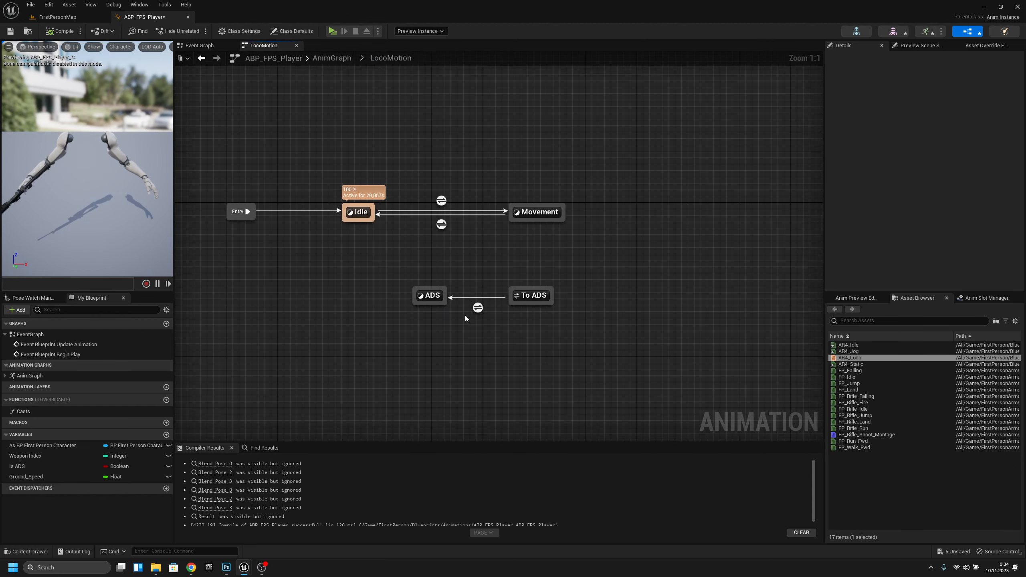
- Copy the Ground Speed, AR4_Loco, Blend Poses by int and Weapon Index nodes from Movement into ADS and connect them to Output Animation Pose
{"action": "double_click", "coordinate": [554, 213]}
{"action": "mouse_move", "coordinate": [557, 247]}
{"action": "right_mouse_down"}
{"action": "mouse_move", "coordinate": [588, 257]}
{"action": "mouse_move", "coordinate": [571, 253]}
{"action": "right_mouse_up"}
{"action": "left_click_drag", "start_coordinate": [536, 351], "coordinate": [251, 112]}
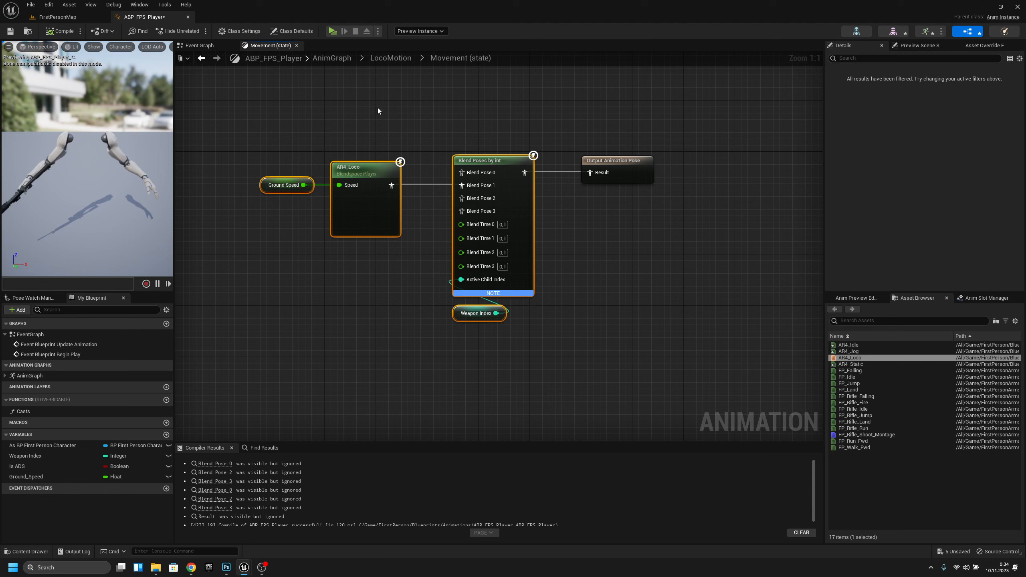
{"action": "left_click", "coordinate": [377, 59]}
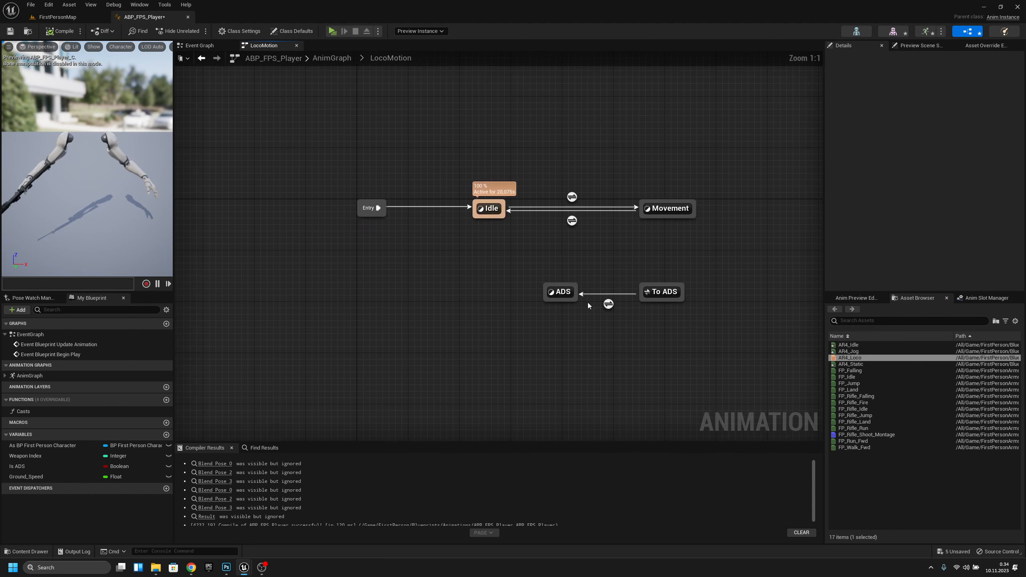
{"action": "double_click", "coordinate": [562, 292]}
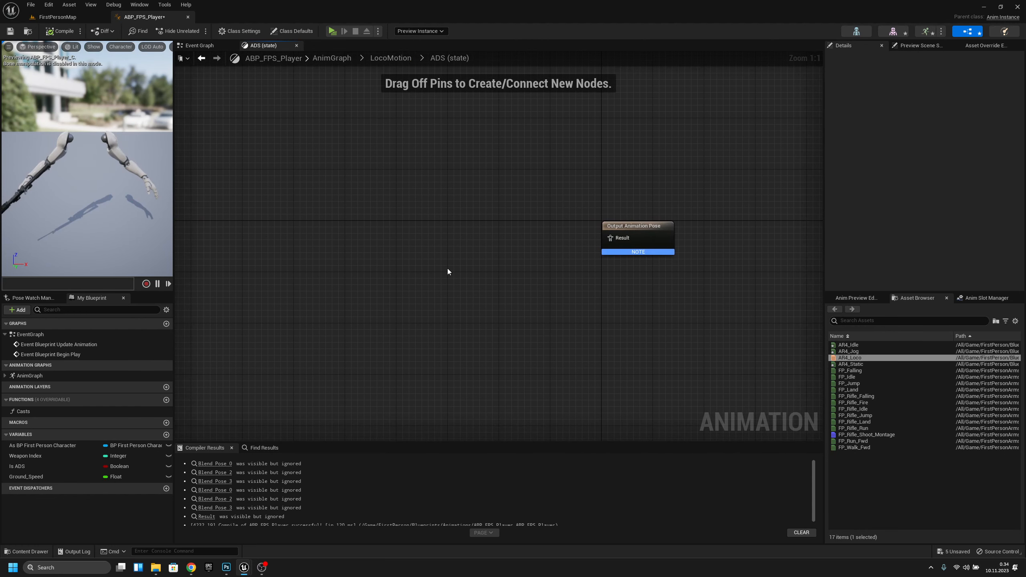
{"action": "key", "text": "ctrl+v"}
{"action": "left_click_drag", "start_coordinate": [562, 223], "coordinate": [611, 237]}
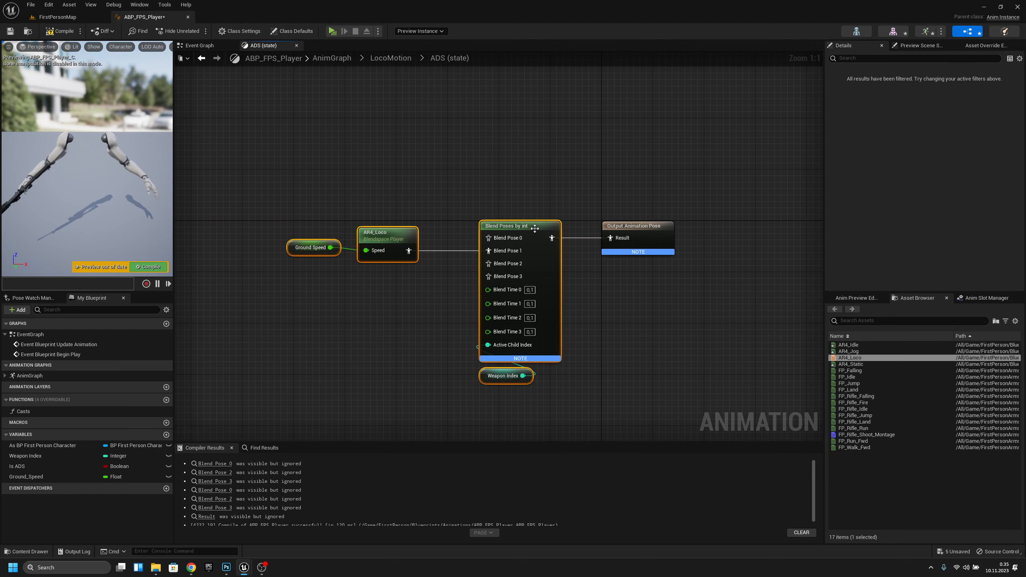
{"action": "left_click", "coordinate": [542, 214]}
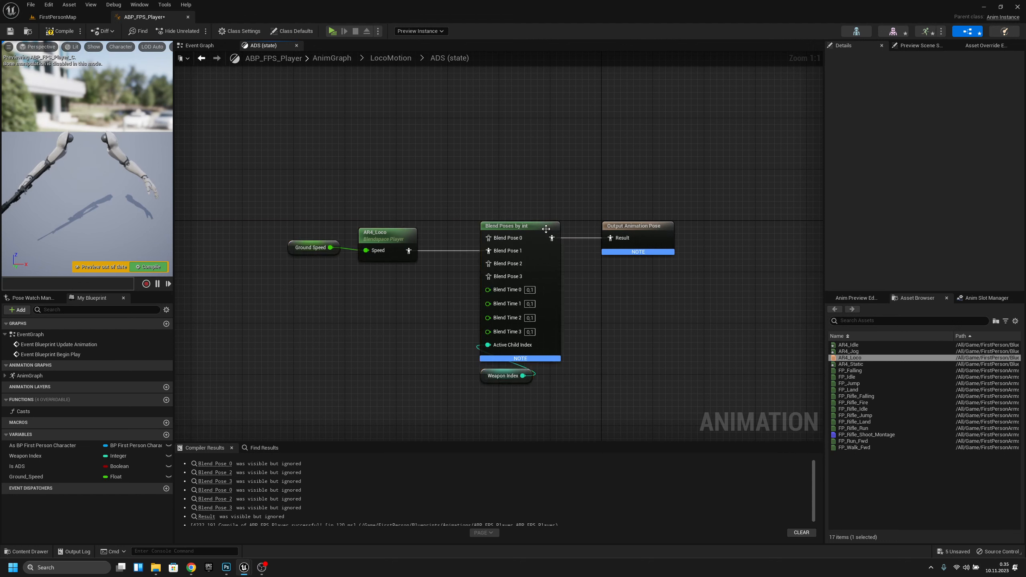
- Set AR4_Loco's play rate to 0.0 in the ADS state, compile and save, and return to LocoMotion
{"action": "left_click", "coordinate": [388, 231]}
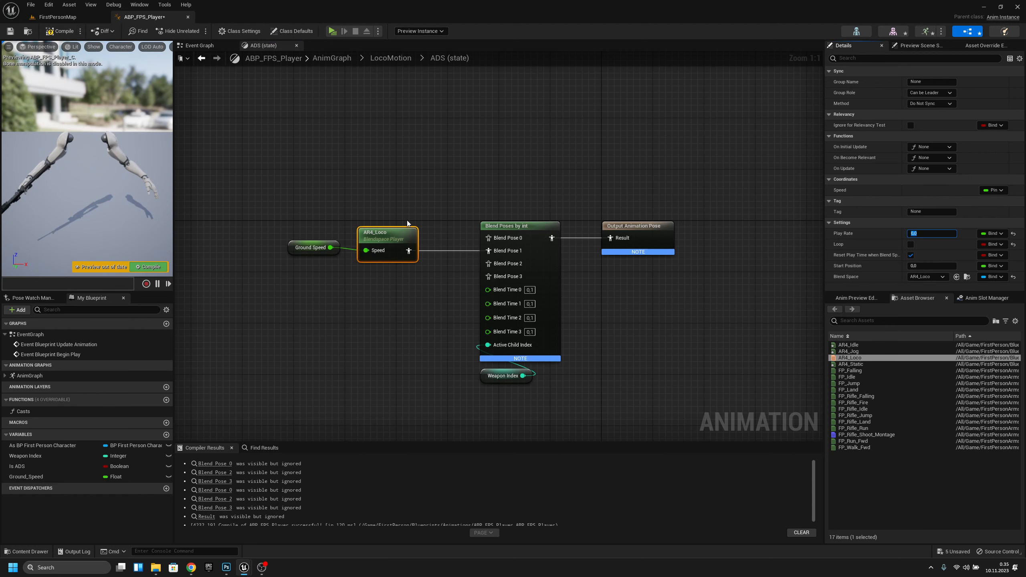
{"action": "left_click", "coordinate": [65, 33]}
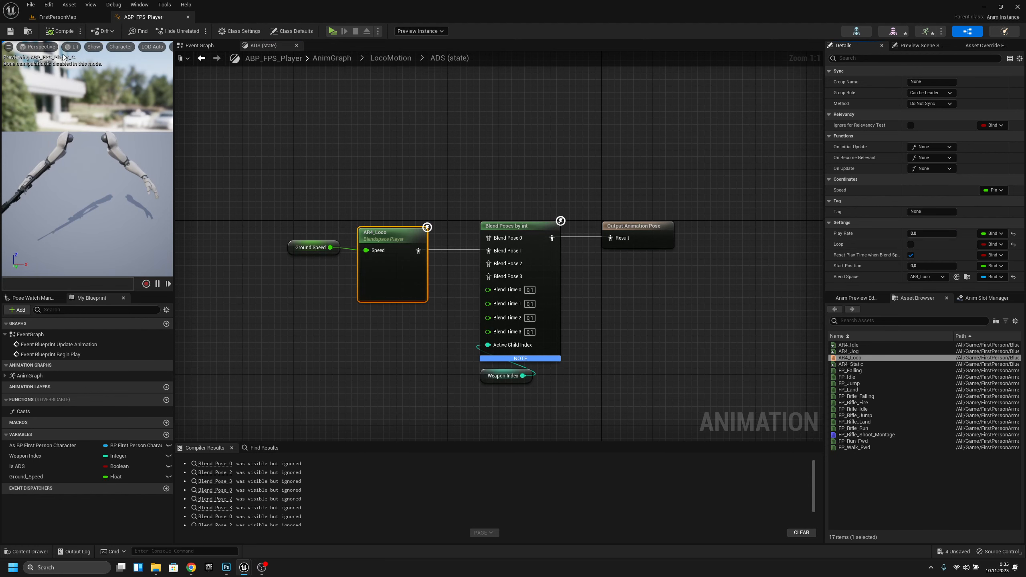
{"action": "left_click", "coordinate": [391, 58]}
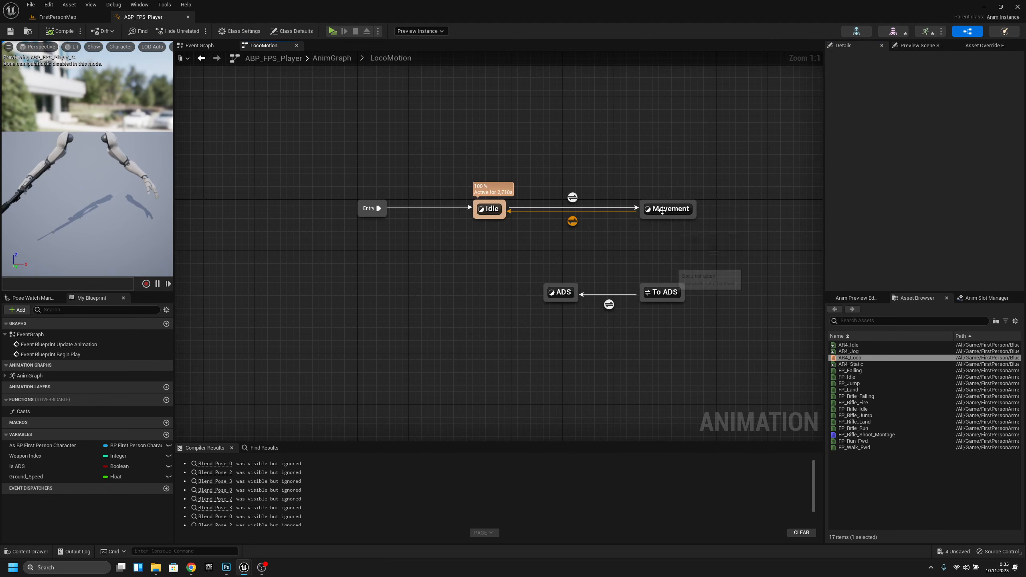
- Review the node graph inside the ADS state and return to LocoMotion
{"action": "right_click_drag", "start_coordinate": [714, 252], "coordinate": [620, 234]}
{"action": "double_click", "coordinate": [465, 271]}
{"action": "right_click_drag", "start_coordinate": [465, 271], "coordinate": [586, 303]}
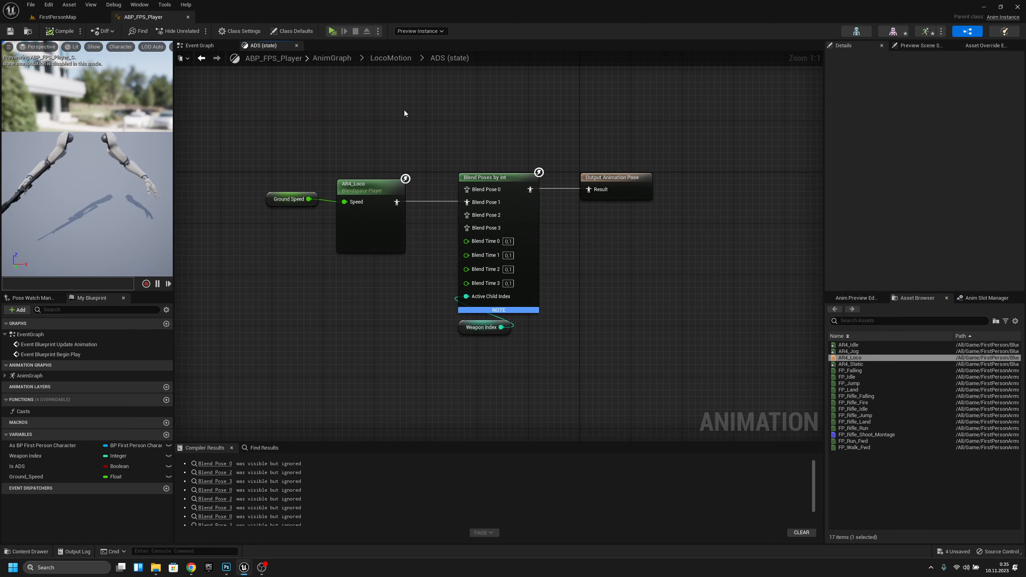
{"action": "left_click", "coordinate": [391, 57]}
{"action": "right_click_drag", "start_coordinate": [581, 270], "coordinate": [506, 259]}
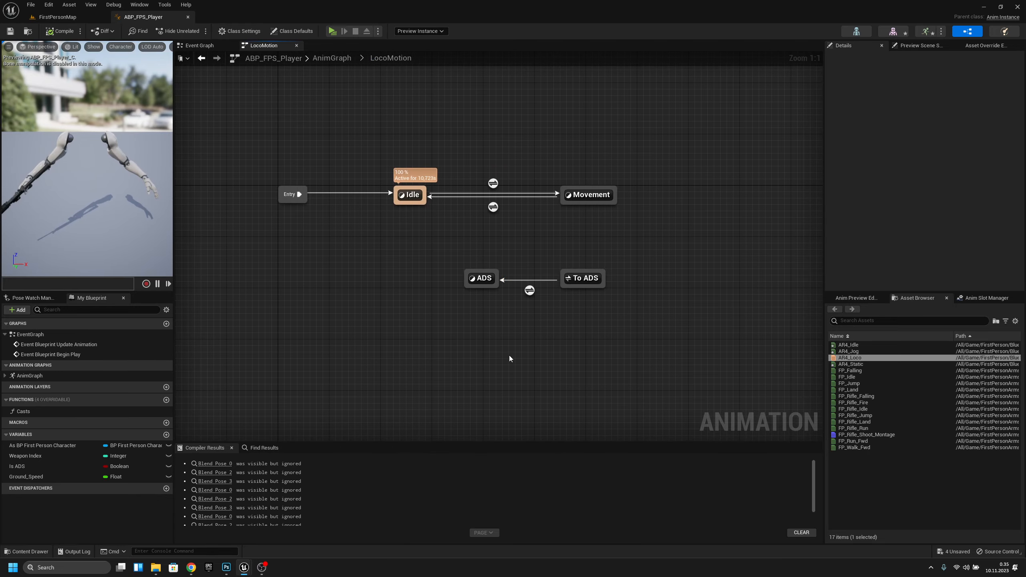
{"action": "right_click_drag", "start_coordinate": [586, 326], "coordinate": [571, 330]}
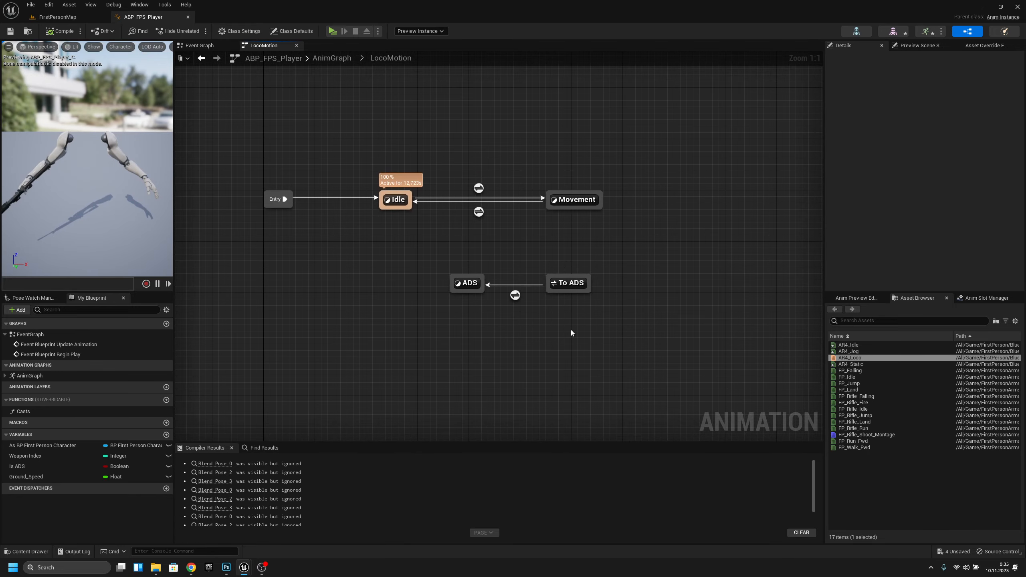
- Create a transition from the ADS state to Idle and open its transition rule
{"action": "left_click_drag", "start_coordinate": [452, 277], "coordinate": [412, 214]}
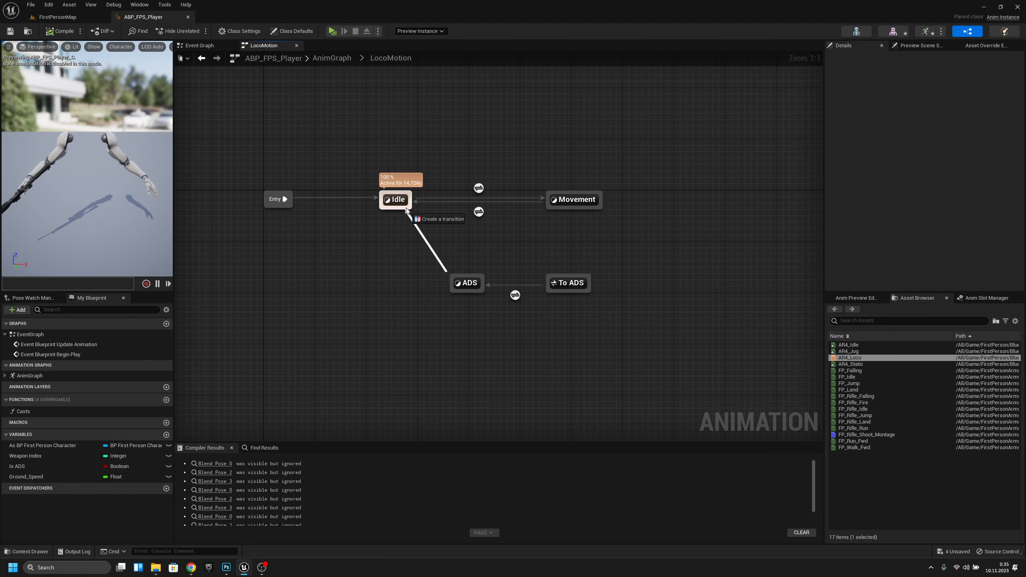
{"action": "double_click", "coordinate": [420, 247]}
{"action": "right_click_drag", "start_coordinate": [420, 251], "coordinate": [485, 331]}
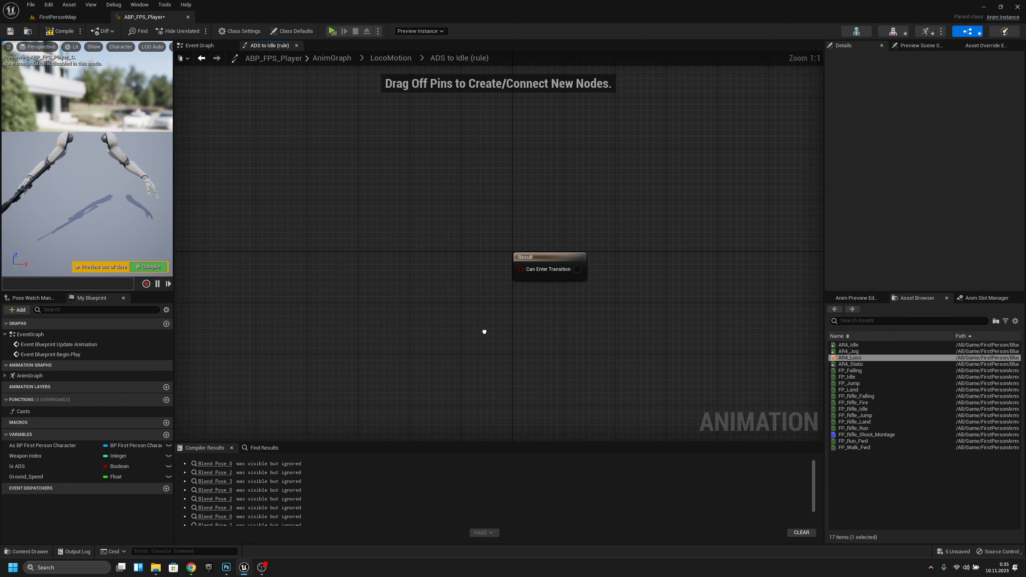
- Connect Is ADS through a NOT Boolean node to Can Enter Transition and straighten the connected nodes
{"action": "left_click_drag", "start_coordinate": [65, 465], "coordinate": [429, 275]}
{"action": "left_click", "coordinate": [377, 275]}
{"action": "type", "text": "not bo"}
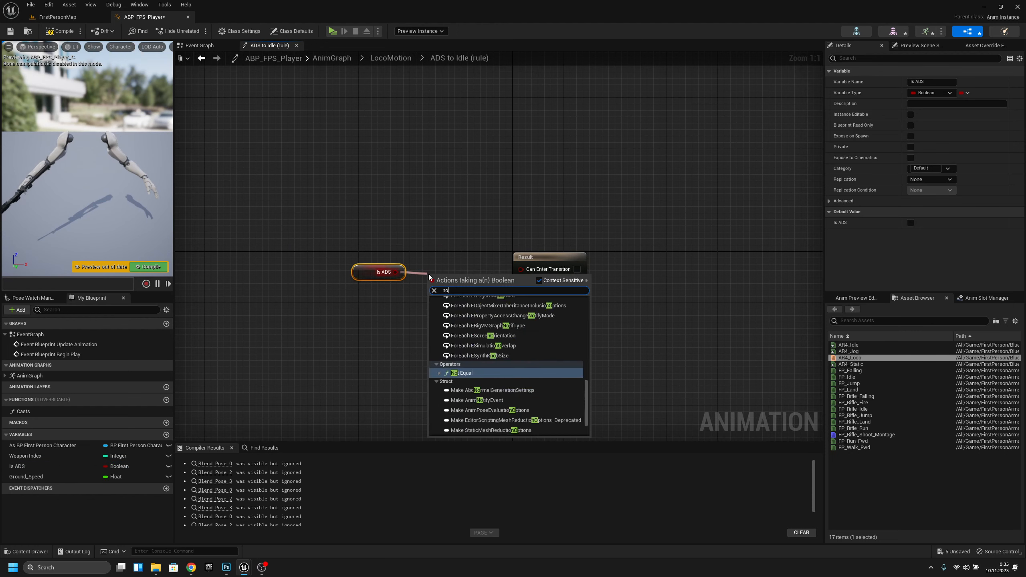
{"action": "key", "text": "Return"}
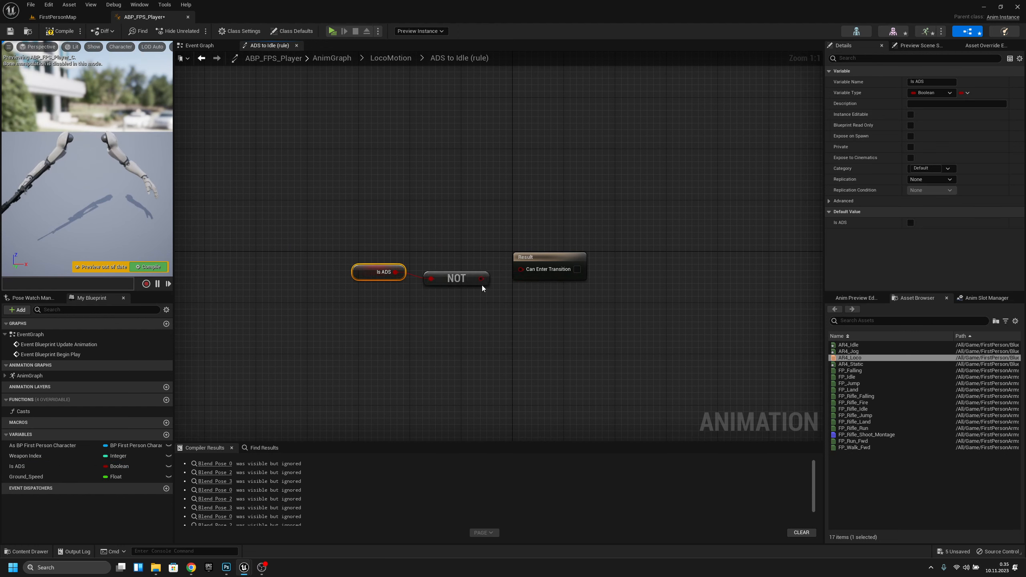
{"action": "left_click_drag", "start_coordinate": [481, 279], "coordinate": [521, 269]}
{"action": "left_click_drag", "start_coordinate": [548, 310], "coordinate": [323, 213]}
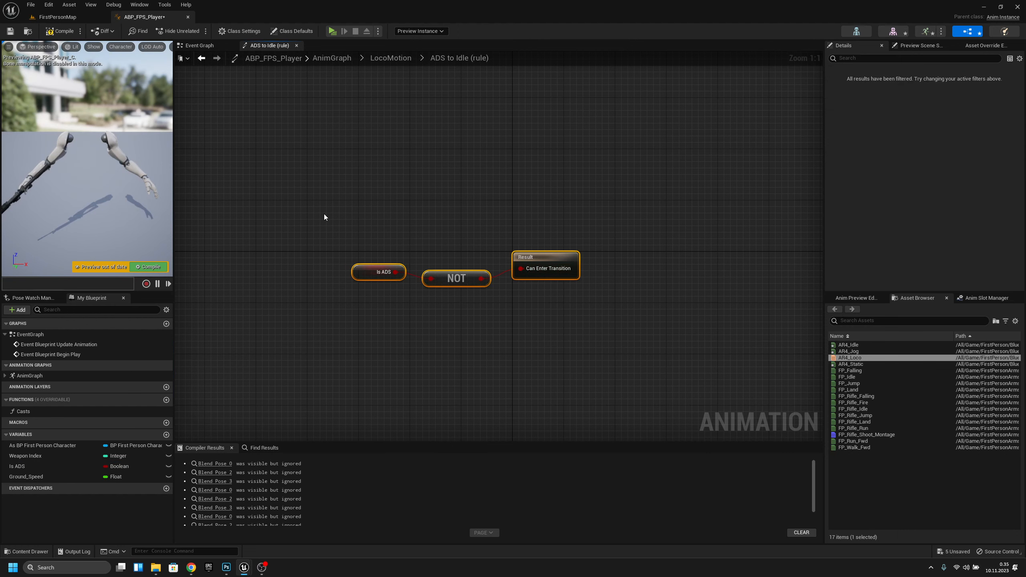
{"action": "key", "text": "q"}
- Return to LocoMotion and compile and save ABP_FPS_Player
{"action": "left_click", "coordinate": [400, 62]}
{"action": "right_click_drag", "start_coordinate": [565, 249], "coordinate": [442, 270]}
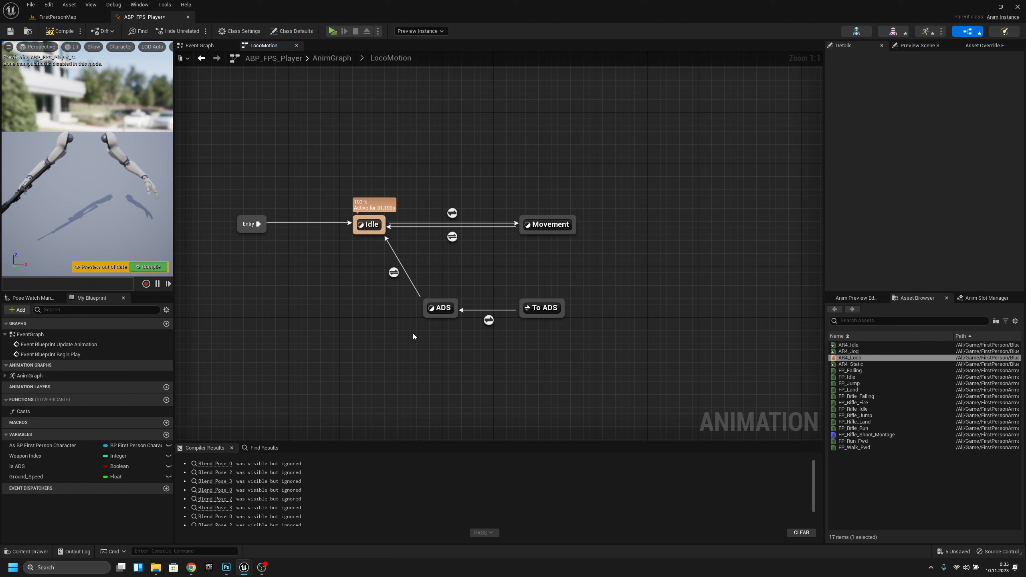
{"action": "right_click_drag", "start_coordinate": [413, 334], "coordinate": [425, 340]}
{"action": "left_click", "coordinate": [53, 32]}
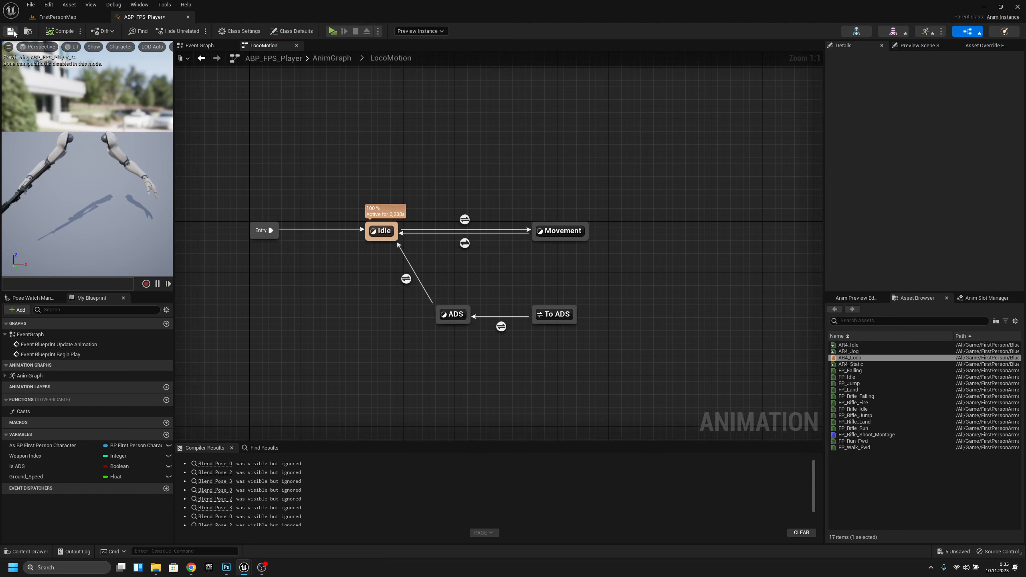
- Play-test FirstPersonMap, moving the character in all directions to check the rifle's idle and movement animations
{"action": "left_click", "coordinate": [57, 17]}
{"action": "left_click", "coordinate": [180, 33]}
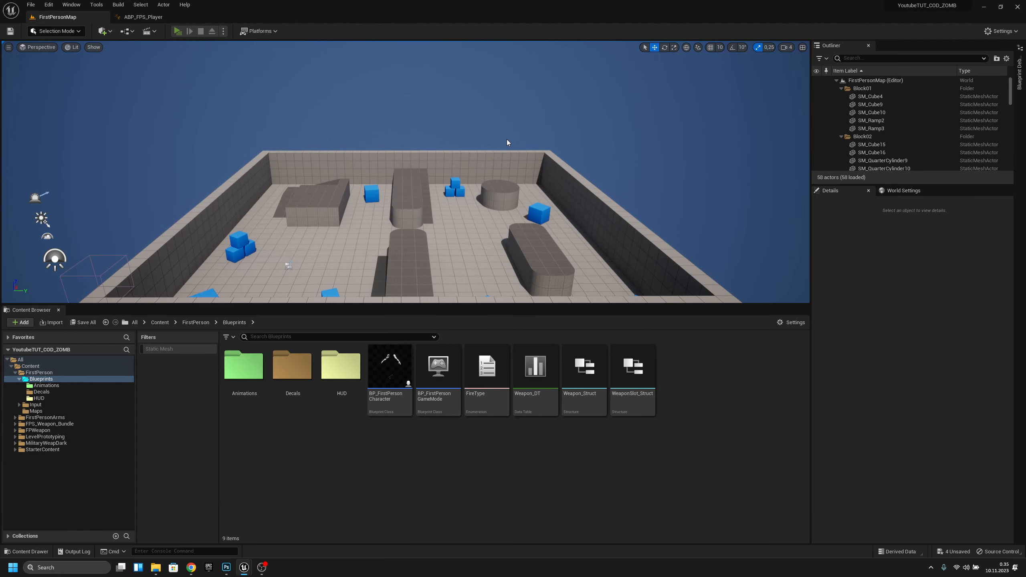
{"action": "key", "text": "w"}
{"action": "key", "text": "a"}
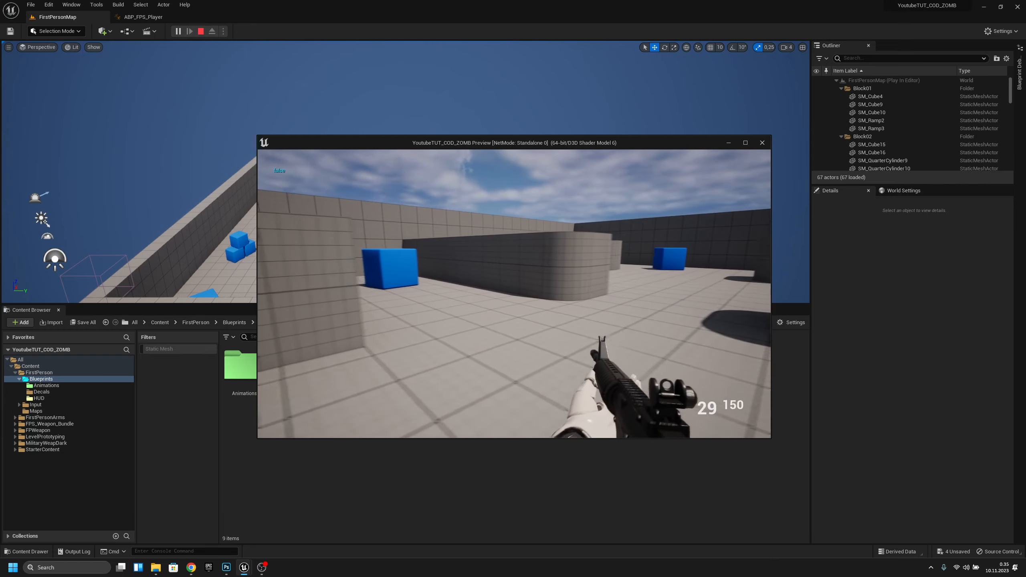
{"action": "key", "text": "s"}
{"action": "key", "text": "d"}
{"action": "key", "text": "a"}
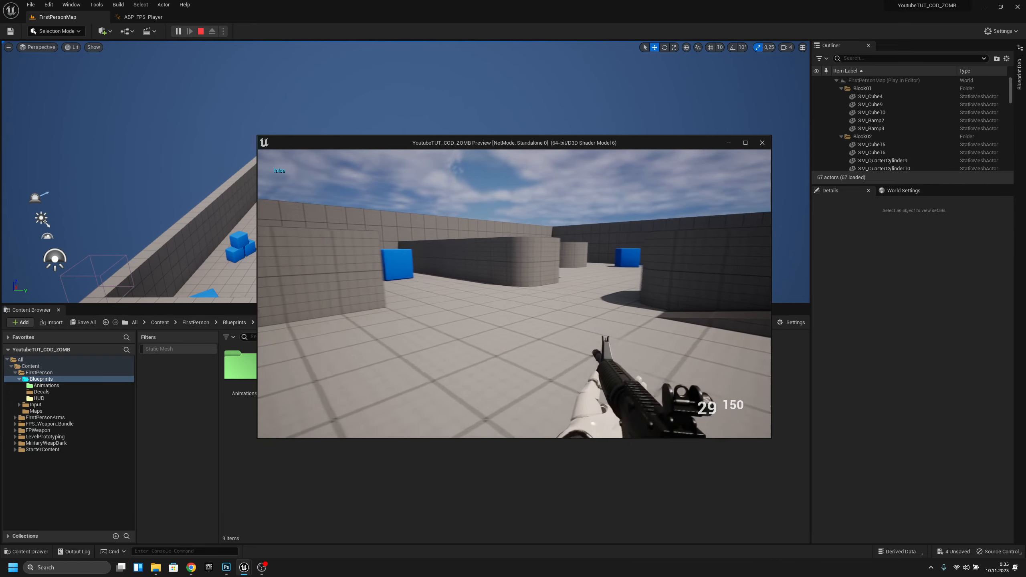
{"action": "key", "text": "d"}
{"action": "key", "text": "a"}
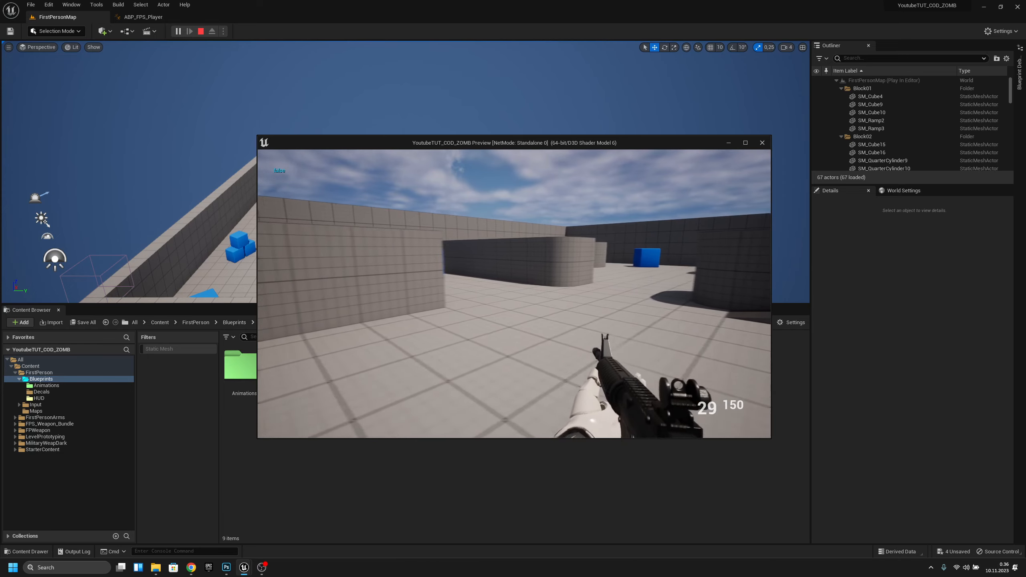
{"action": "key", "text": "d"}
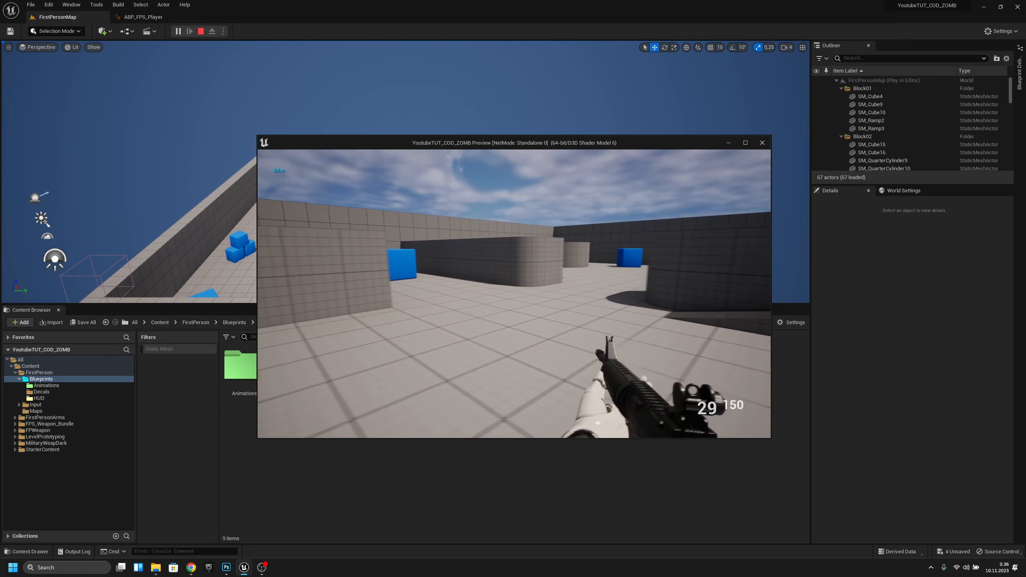
{"action": "key", "text": "a"}
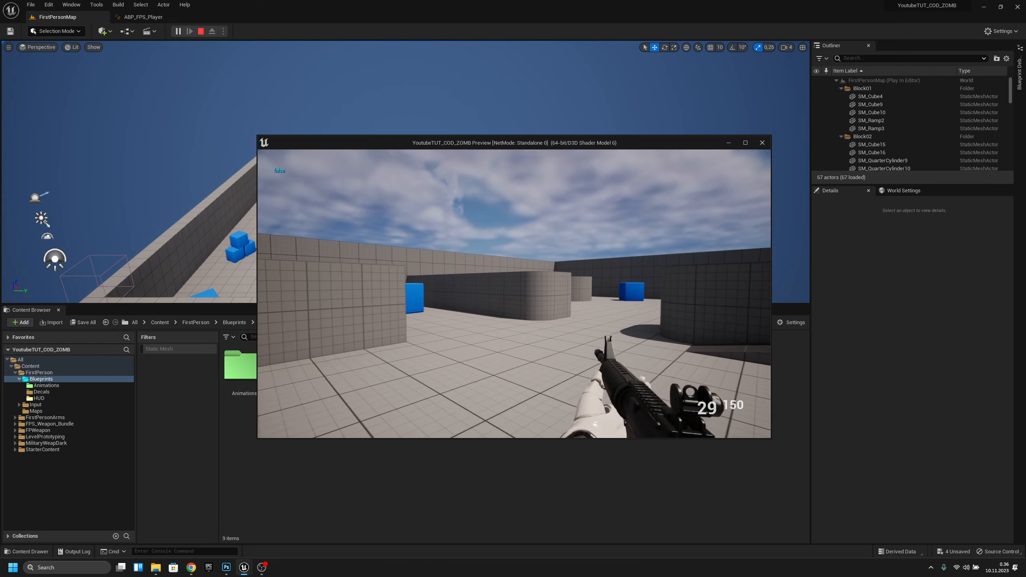
{"action": "key", "text": "d"}
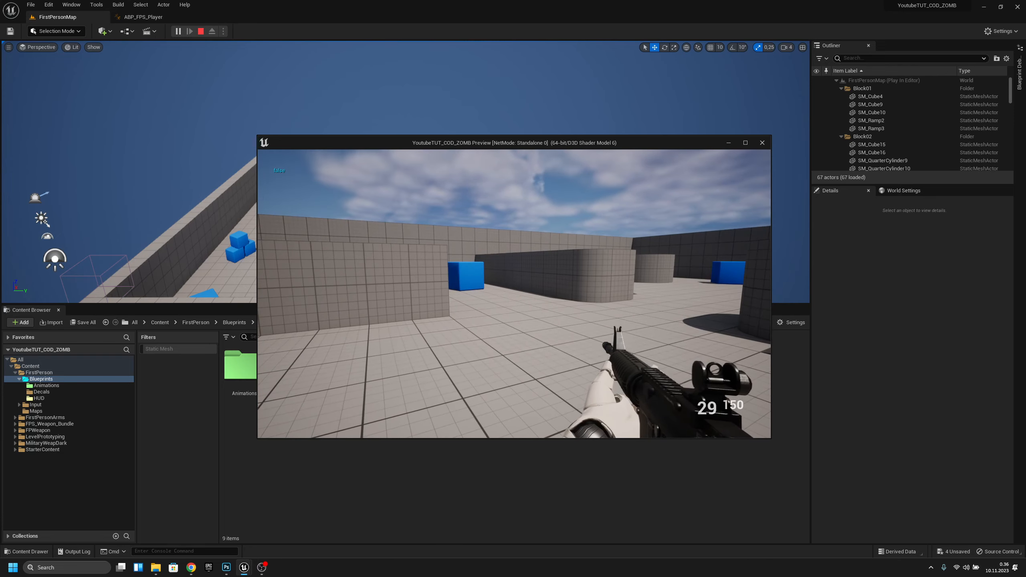
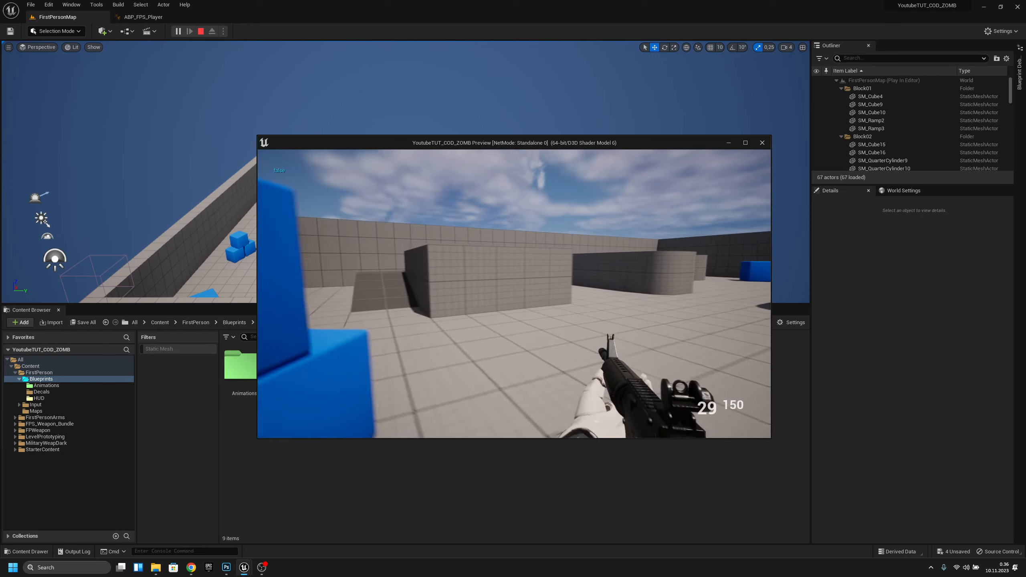
- Walk forward in the play test, toggle aiming down sights on and off, and end the session
{"action": "key", "text": "w"}
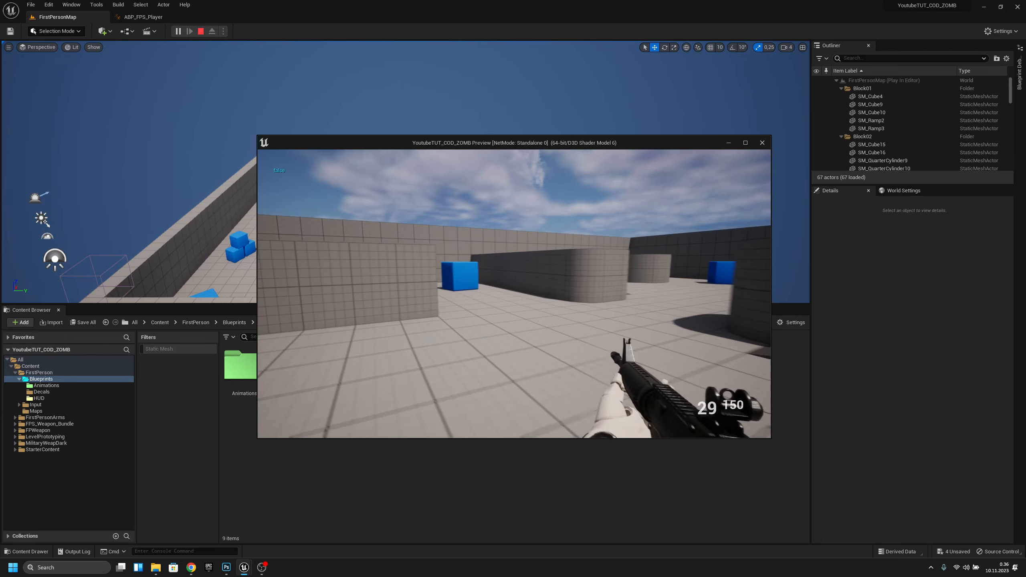
{"action": "key", "text": "w"}
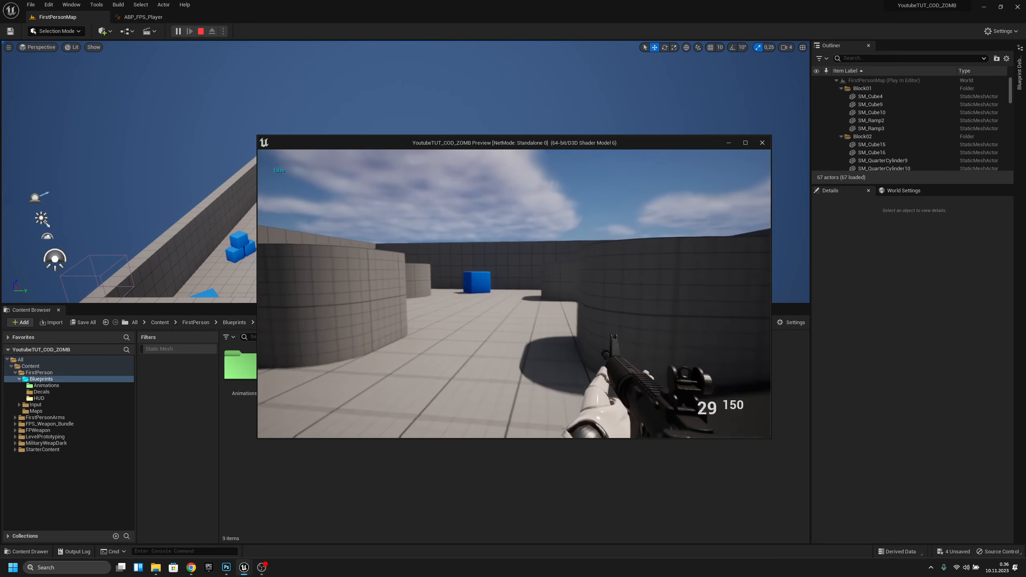
{"action": "right_click", "coordinate": [514, 293]}
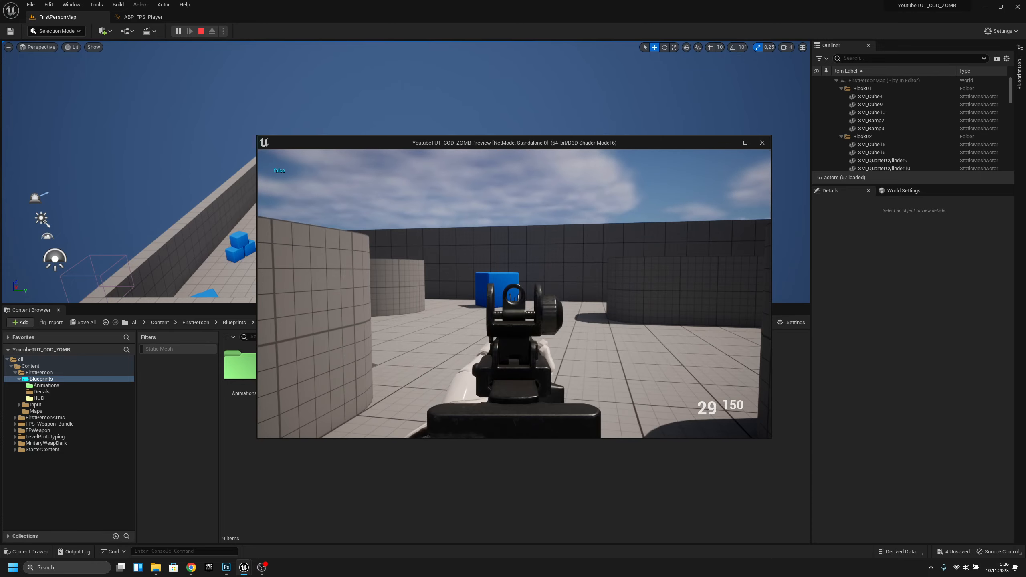
{"action": "right_click", "coordinate": [514, 294]}
{"action": "key", "text": "w"}
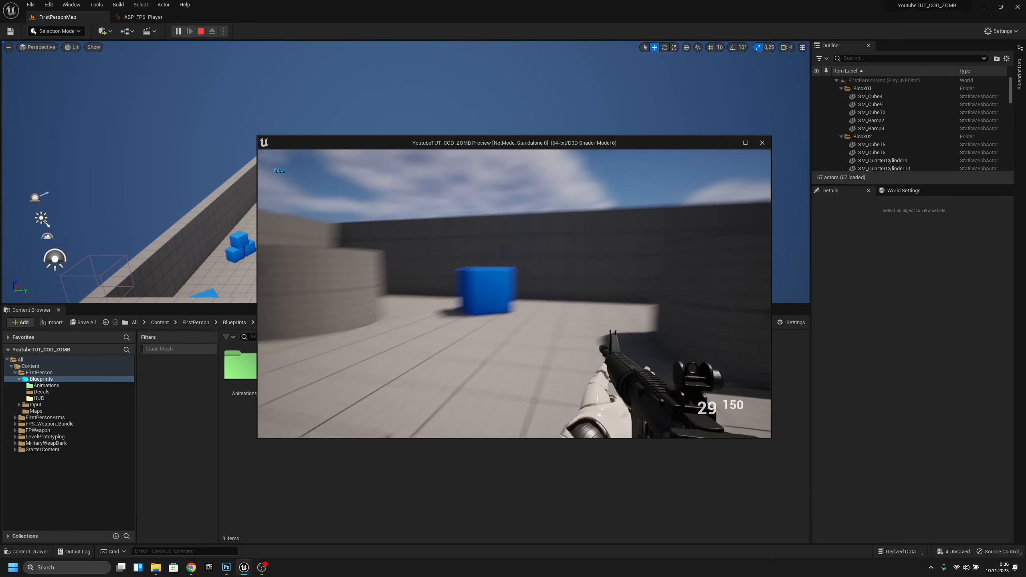
{"action": "key", "text": "s"}
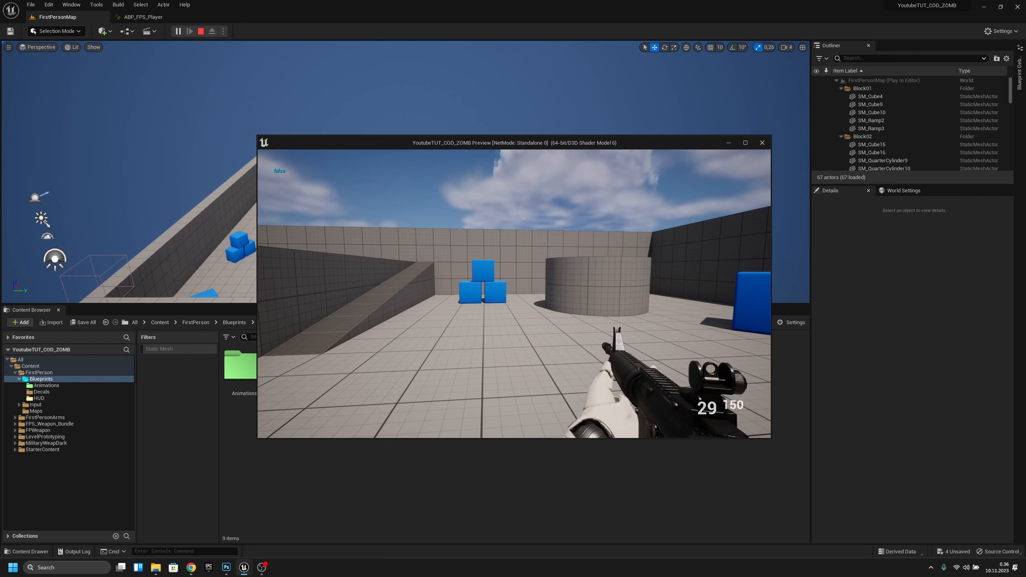
{"action": "key", "text": "Escape"}
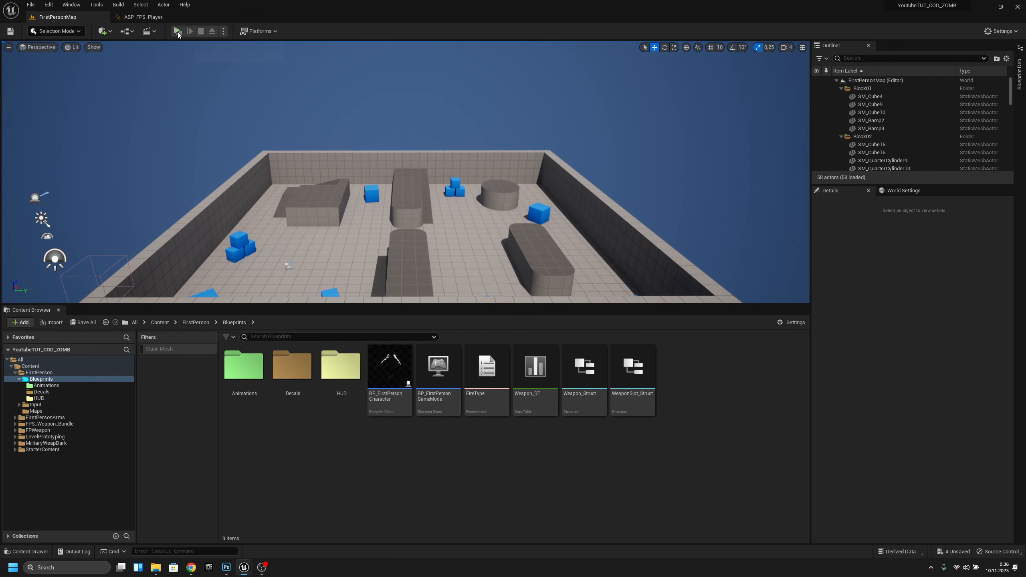
- Run FirstPersonMap again to check aiming down sights from a standstill, and end the play session
{"action": "left_click", "coordinate": [179, 32]}
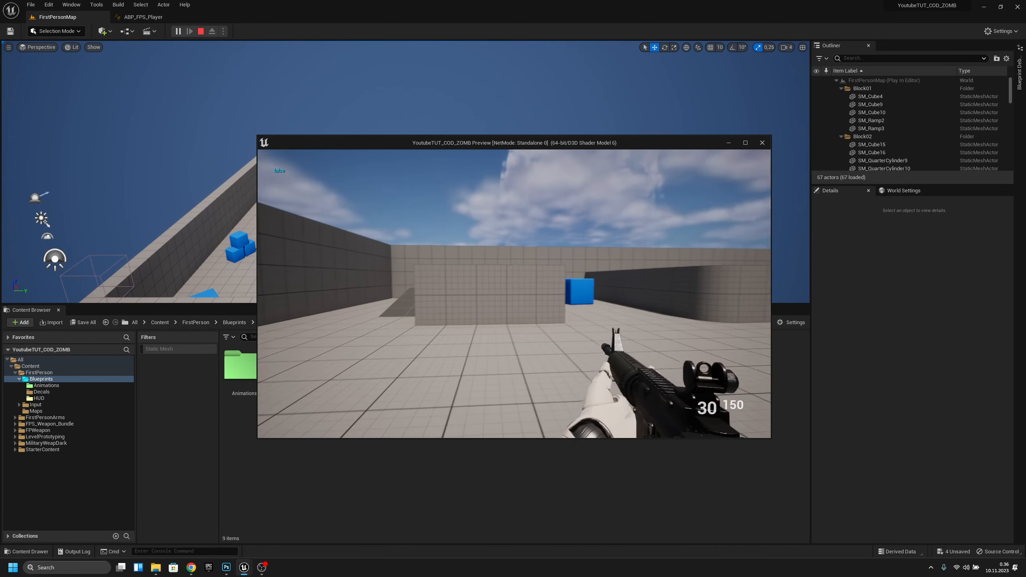
{"action": "right_click", "coordinate": [513, 294]}
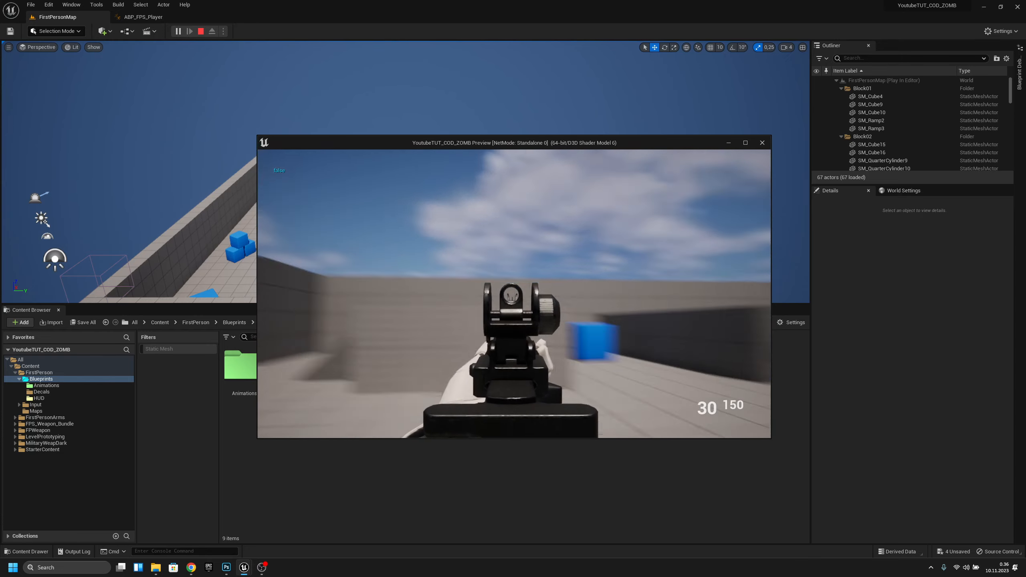
{"action": "key", "text": "Escape"}
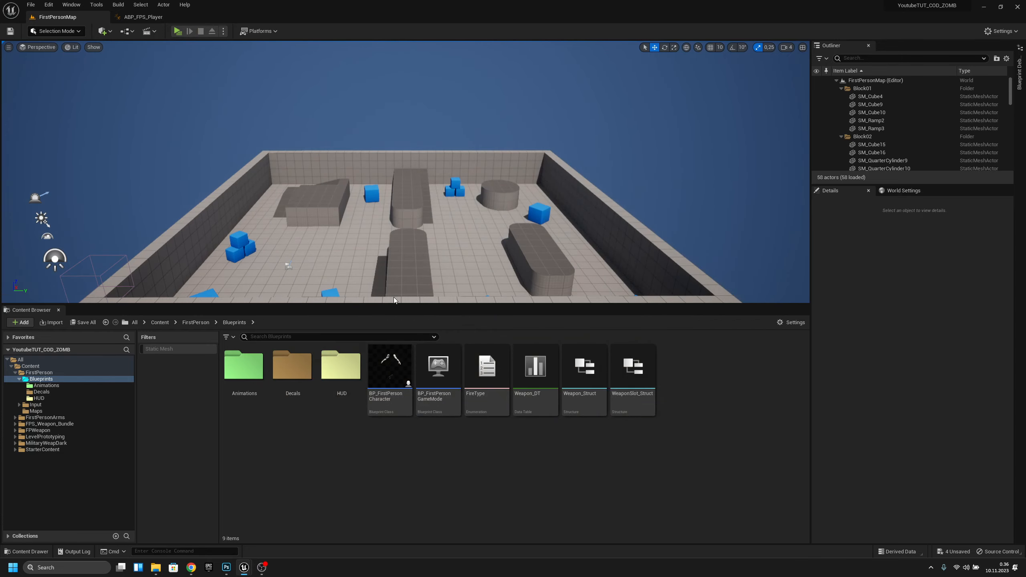
- Open BP_FirstPersonCharacter and find the ADS timeline in its Event Graph
{"action": "double_click", "coordinate": [390, 372]}
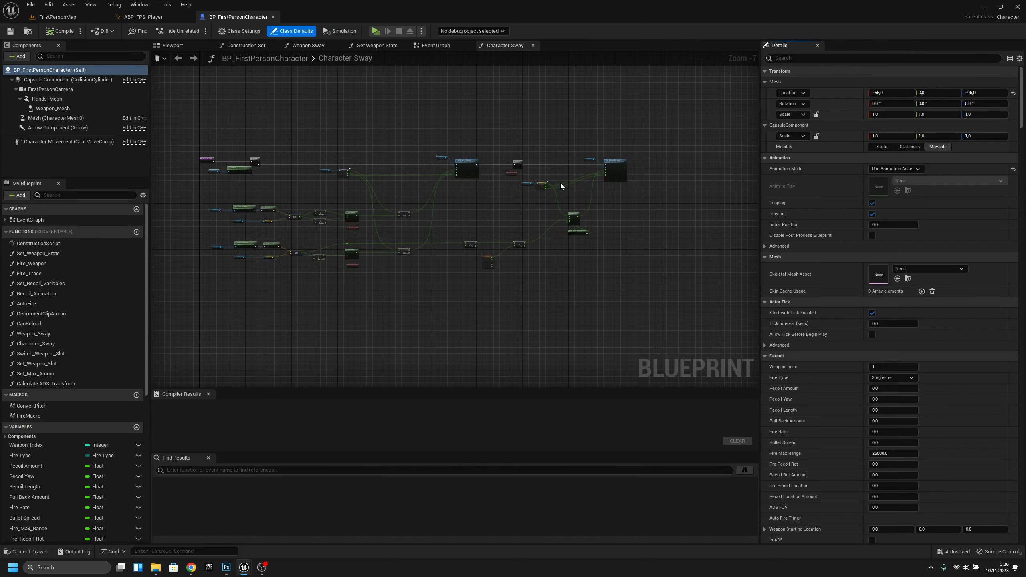
{"action": "right_click_drag", "start_coordinate": [560, 186], "coordinate": [635, 158]}
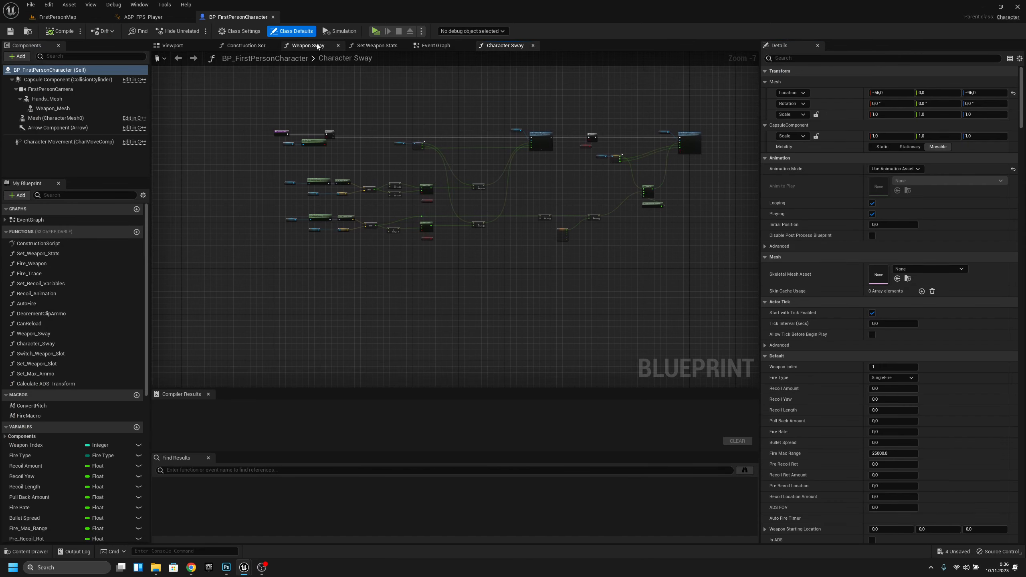
{"action": "left_click", "coordinate": [444, 47]}
{"action": "scroll", "coordinate": [500, 199], "scroll_direction": "down", "scroll_amount": 4}
{"action": "right_click_drag", "start_coordinate": [405, 259], "coordinate": [468, 121]}
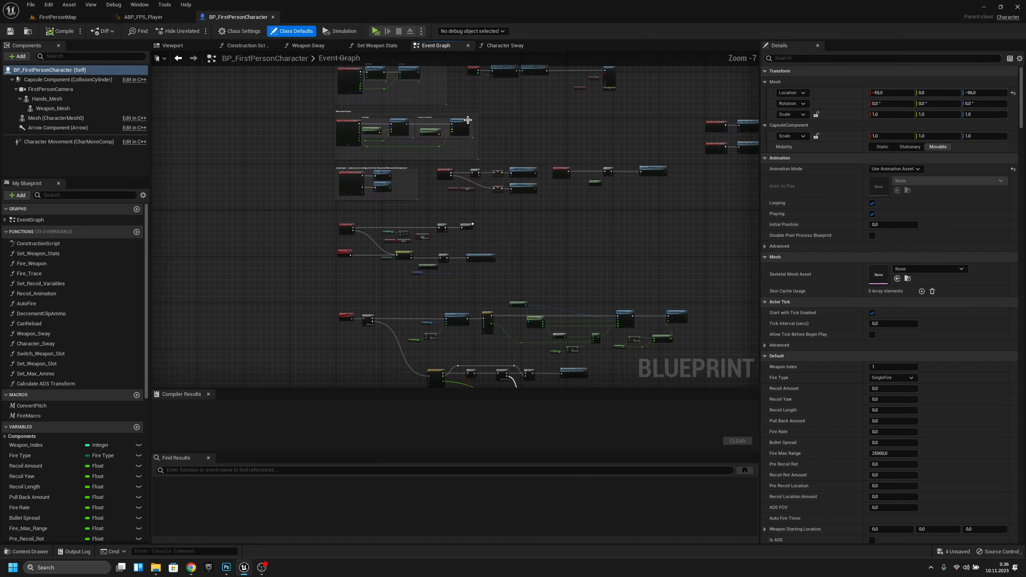
{"action": "right_click_drag", "start_coordinate": [428, 345], "coordinate": [406, 205]}
{"action": "right_click_drag", "start_coordinate": [412, 334], "coordinate": [353, 201]}
{"action": "scroll", "coordinate": [360, 278], "scroll_direction": "up", "scroll_amount": 3}
{"action": "scroll", "coordinate": [353, 201], "scroll_direction": "up", "scroll_amount": 3}
- Open the ADS_TL timeline to check its length, and close the character blueprint
{"action": "left_click", "coordinate": [318, 217]}
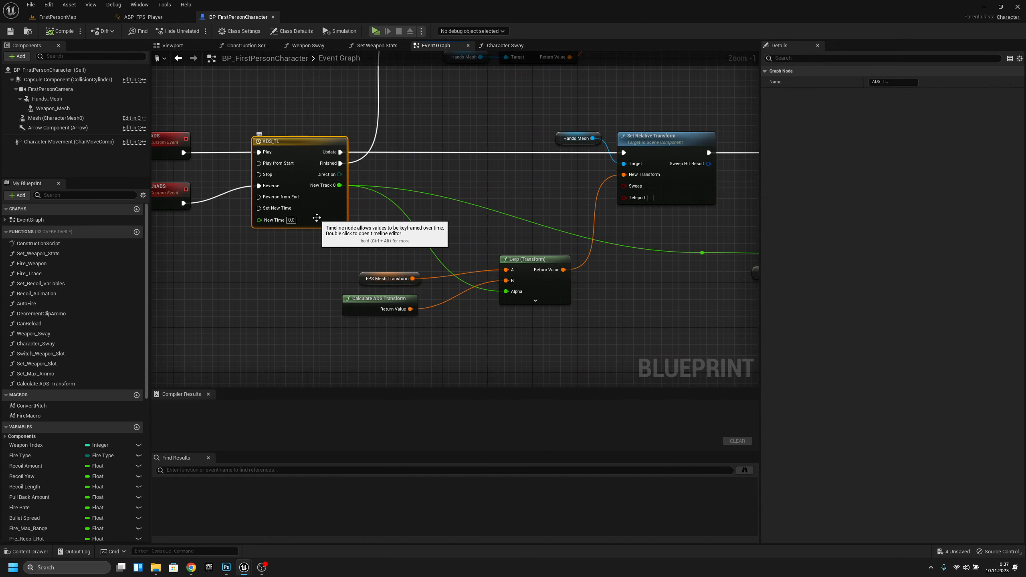
{"action": "double_click", "coordinate": [317, 217]}
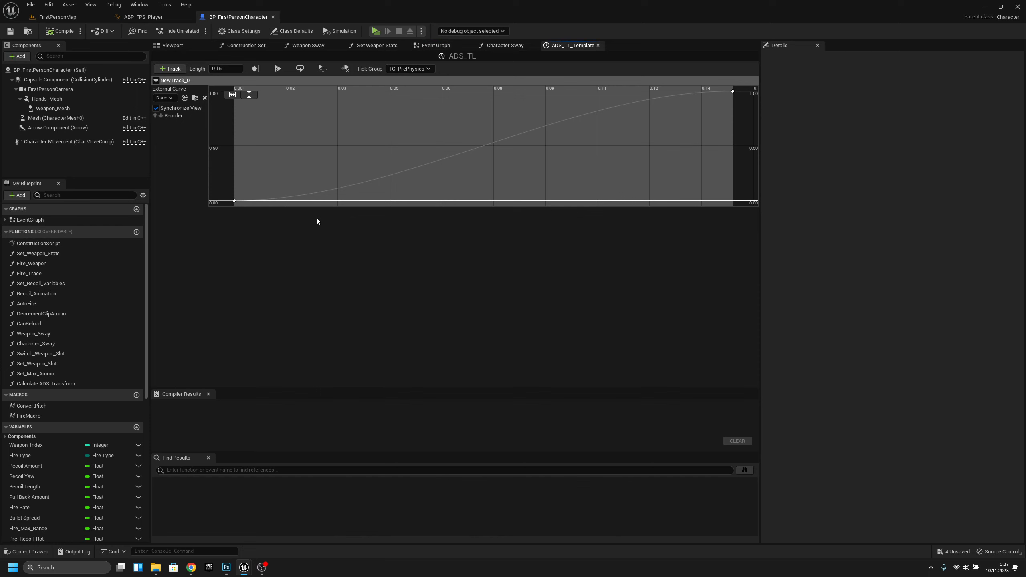
{"action": "left_click", "coordinate": [273, 17]}
{"action": "left_click", "coordinate": [60, 16]}
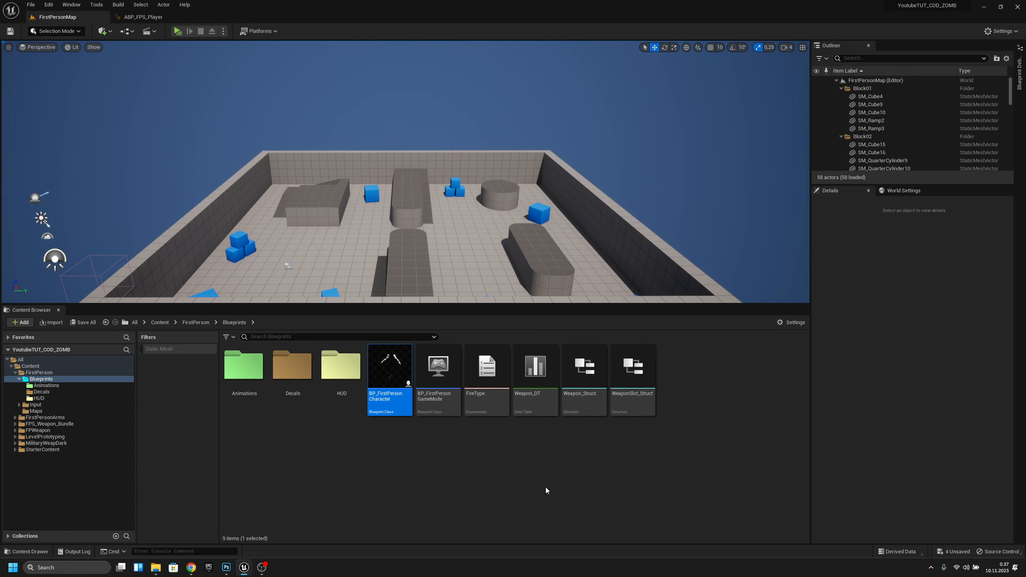
- In ABP_FPS_Player's LocoMotion graph, set the blend duration of the To ADS to ADS transition to 0.05
{"action": "left_click", "coordinate": [135, 17]}
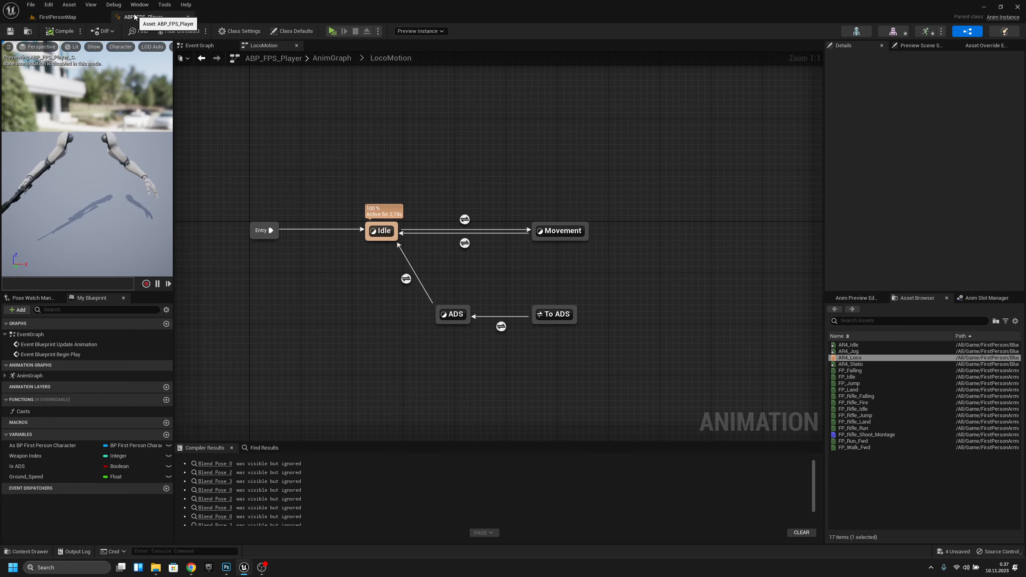
{"action": "left_click", "coordinate": [501, 326]}
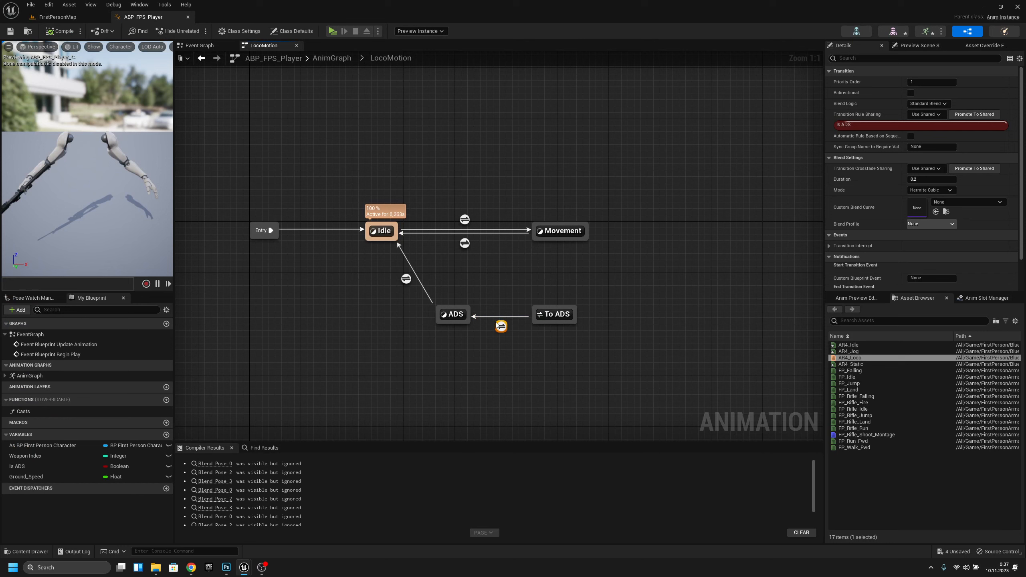
{"action": "left_click", "coordinate": [946, 179]}
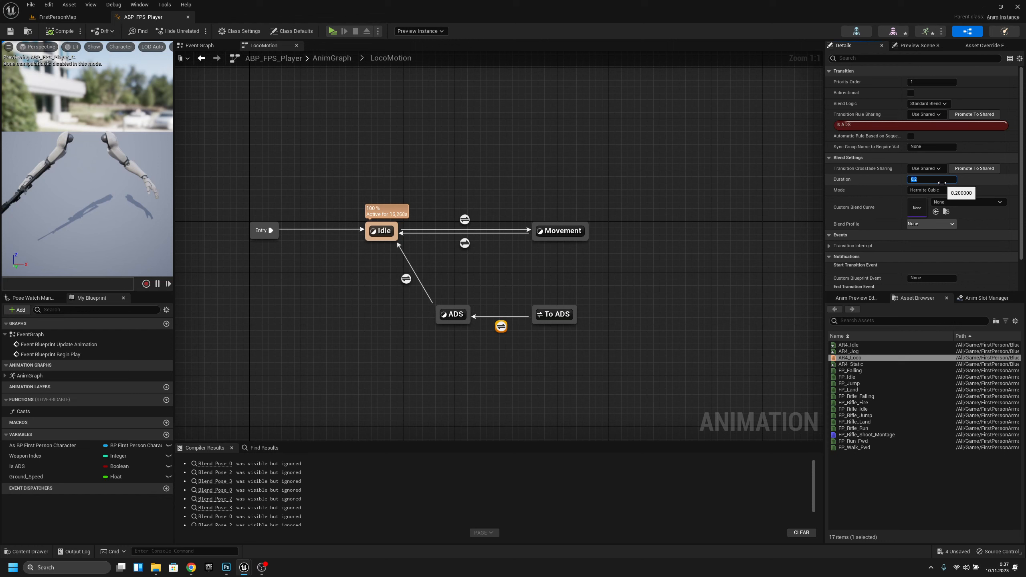
{"action": "type", "text": ".05"}
{"action": "key", "text": "Return"}
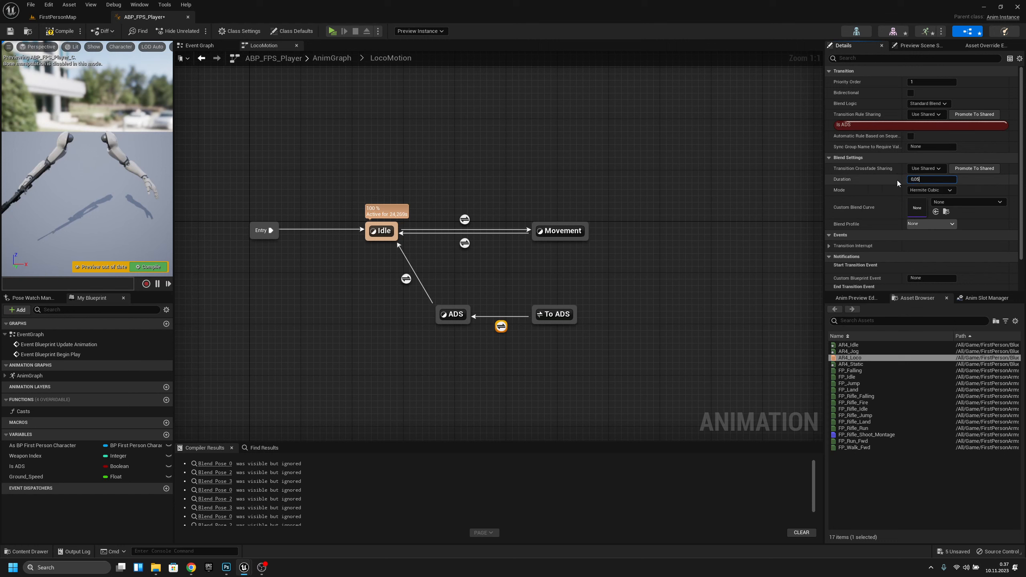
- Compile and save ABP_FPS_Player, and close it
{"action": "left_click", "coordinate": [60, 31]}
{"action": "left_click", "coordinate": [11, 32]}
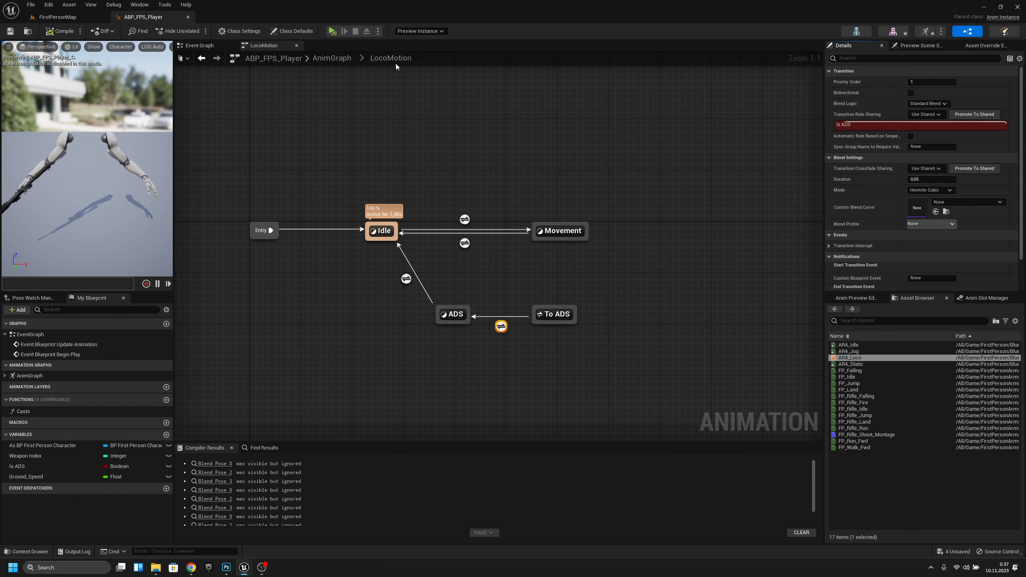
{"action": "left_click", "coordinate": [188, 16]}
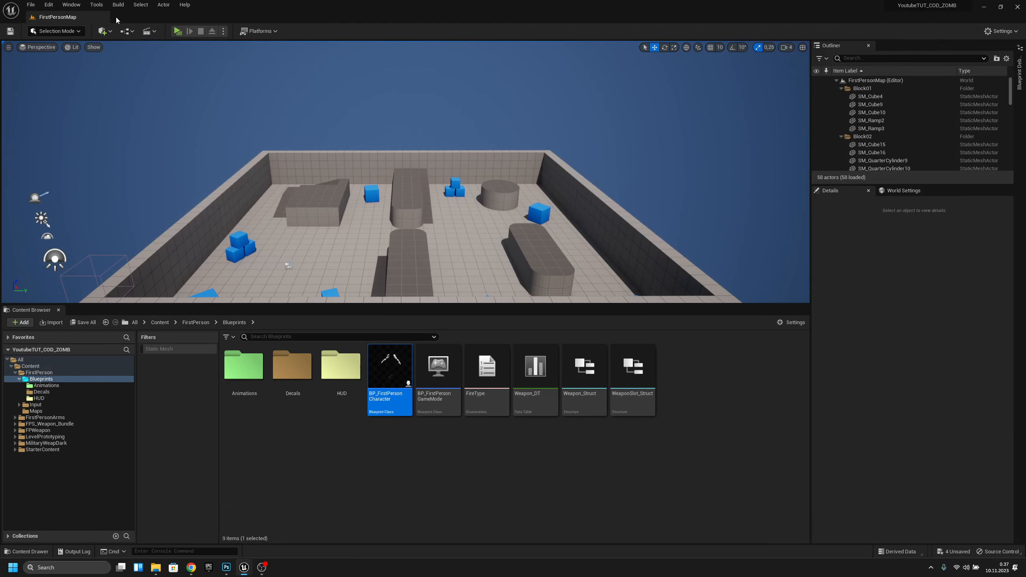
- Run FirstPersonMap to test the shorter ADS blend, aiming down sights and walking forward and sideways
{"action": "left_click", "coordinate": [179, 31]}
{"action": "left_click", "coordinate": [572, 285]}
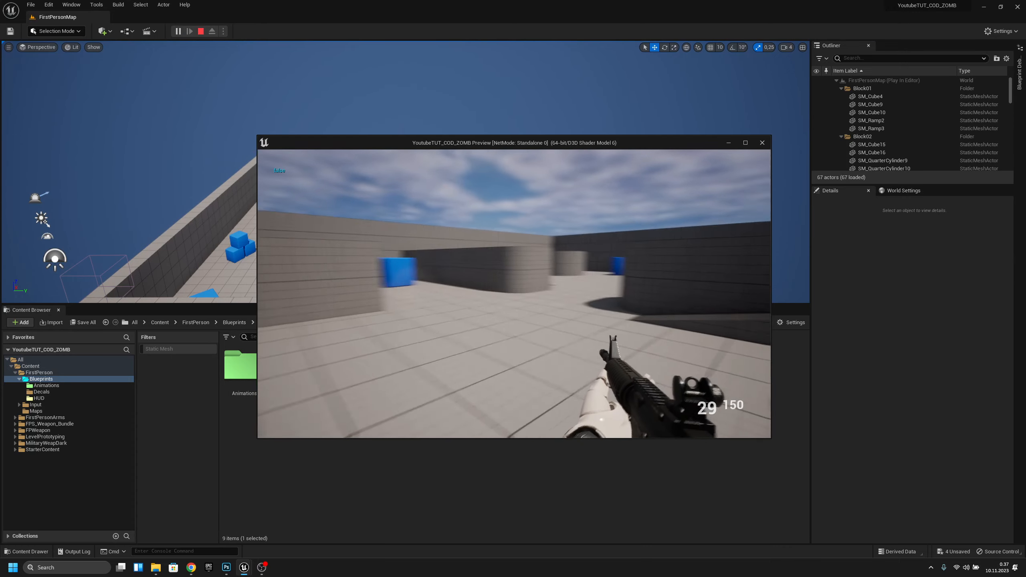
{"action": "right_click", "coordinate": [515, 294]}
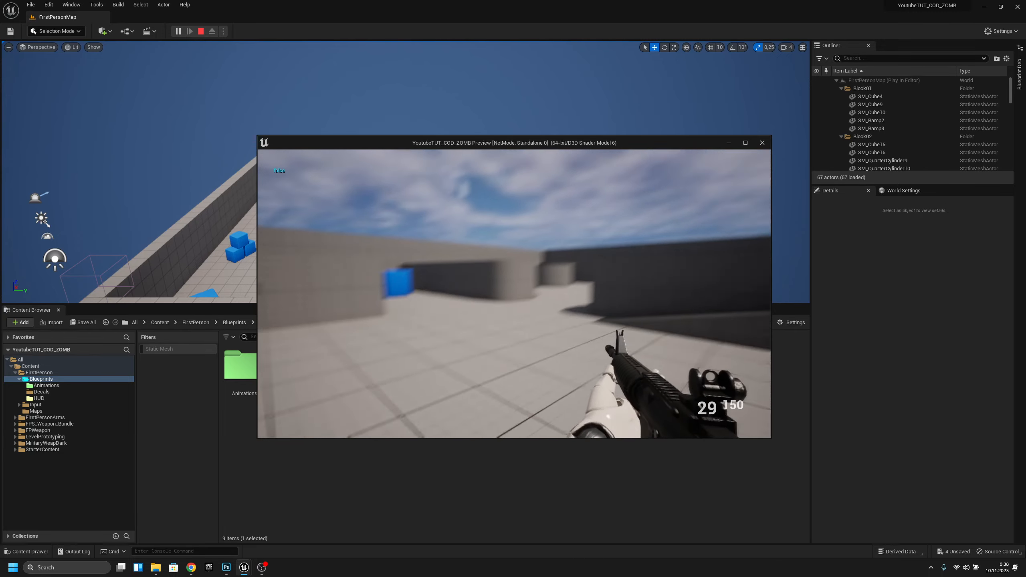
{"action": "key", "text": "w"}
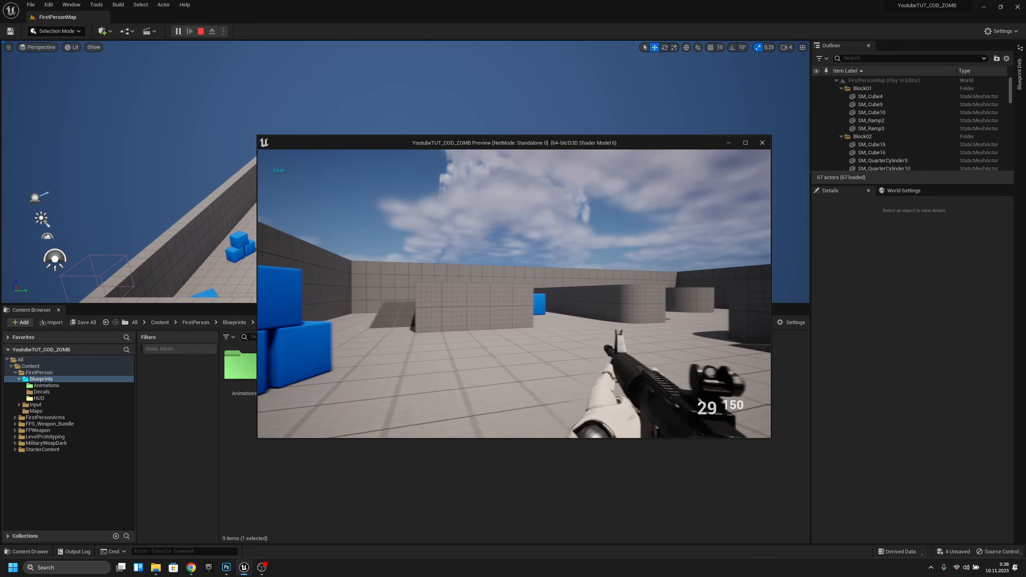
{"action": "key", "text": "d"}
{"action": "key", "text": "a"}
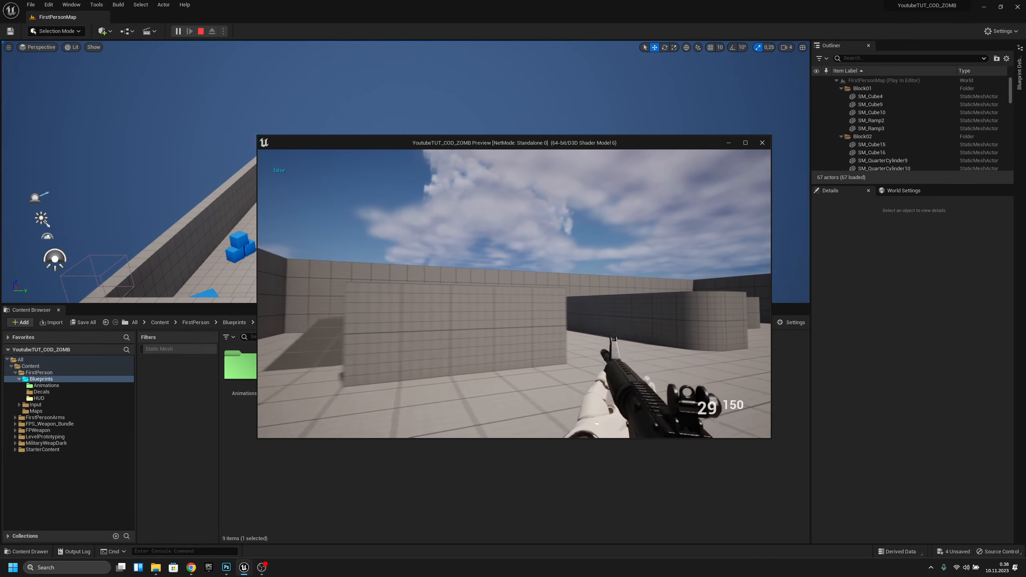
{"action": "key", "text": "d"}
- Strafe both ways while testing aiming down sights, end the play session, and clear the asset selection
{"action": "right_click", "coordinate": [513, 294]}
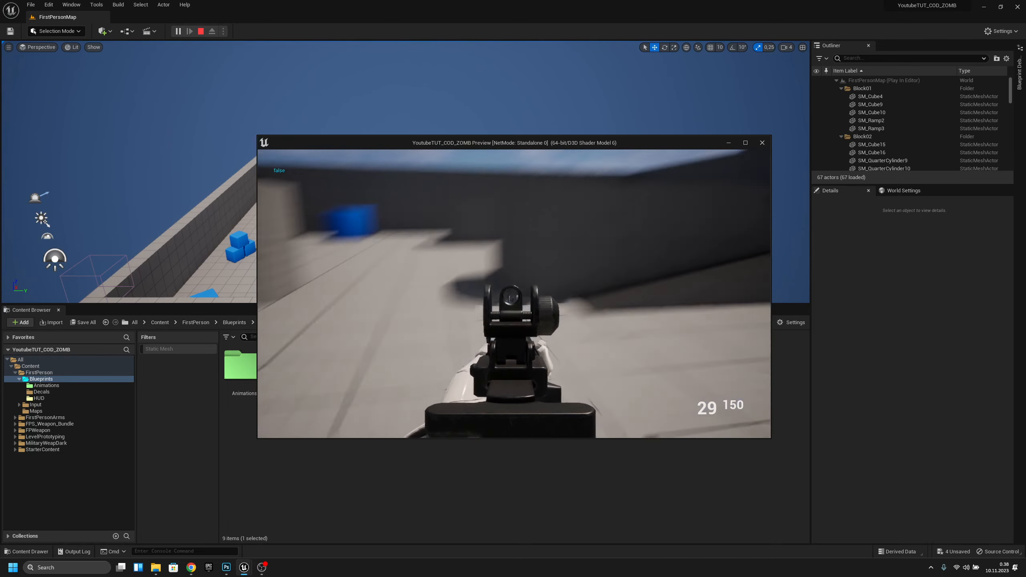
{"action": "key", "text": "a"}
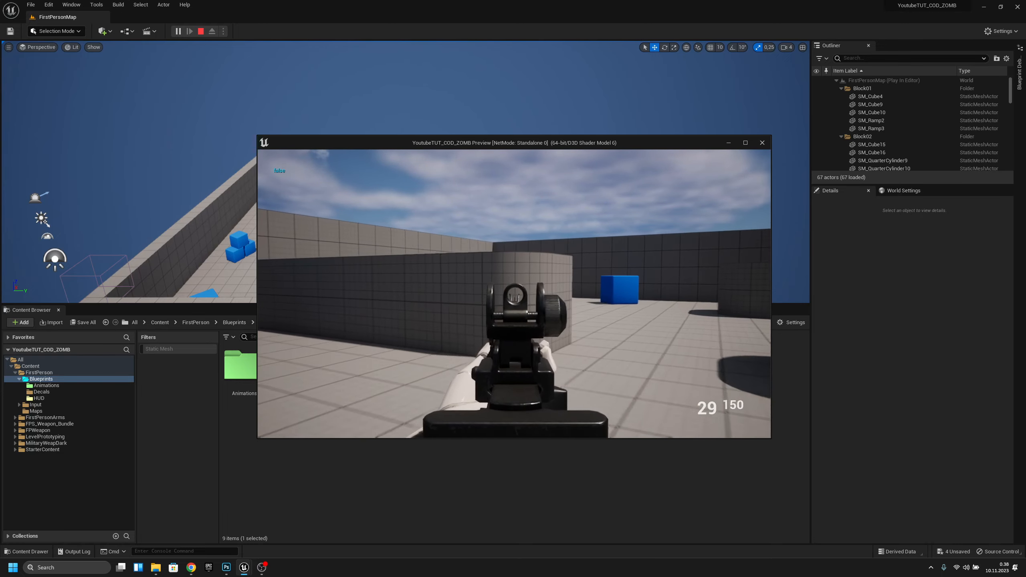
{"action": "key", "text": "d"}
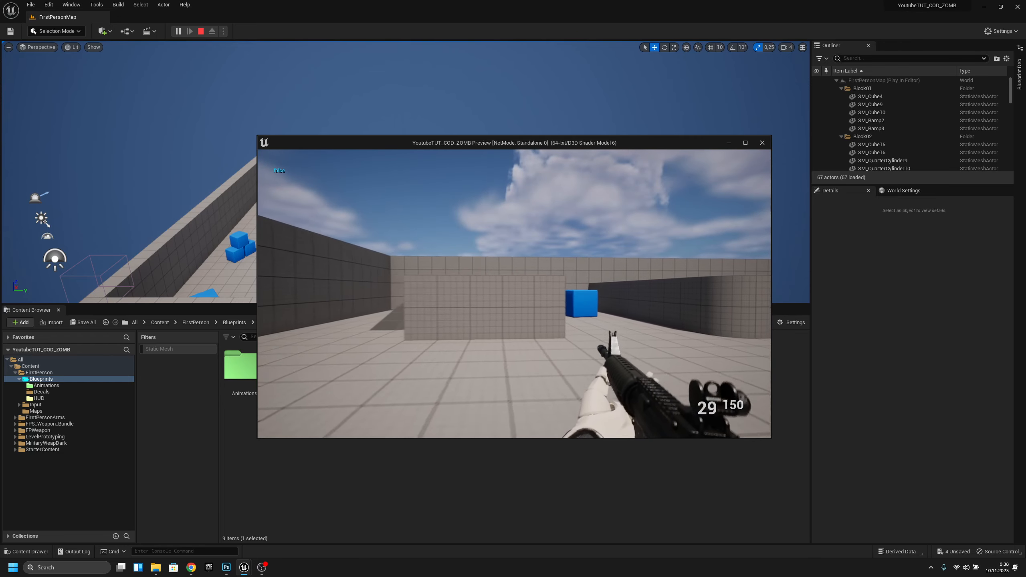
{"action": "key", "text": "Escape"}
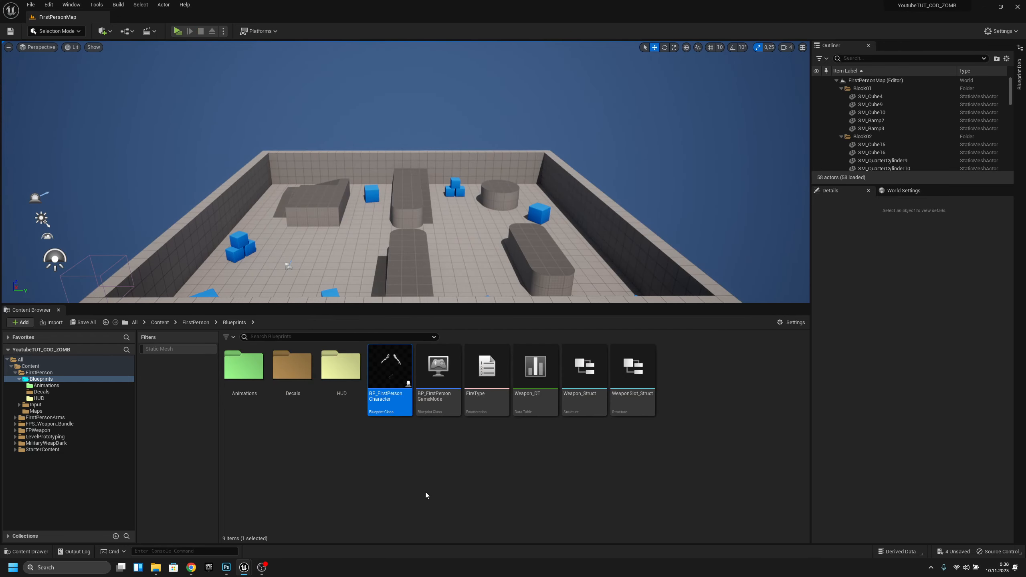
{"action": "left_click", "coordinate": [466, 461]}
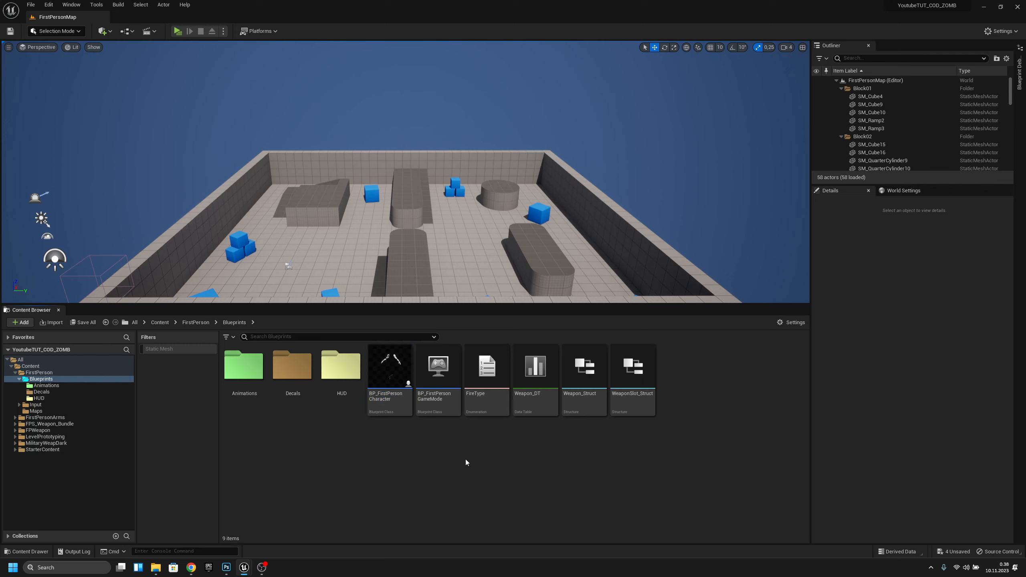